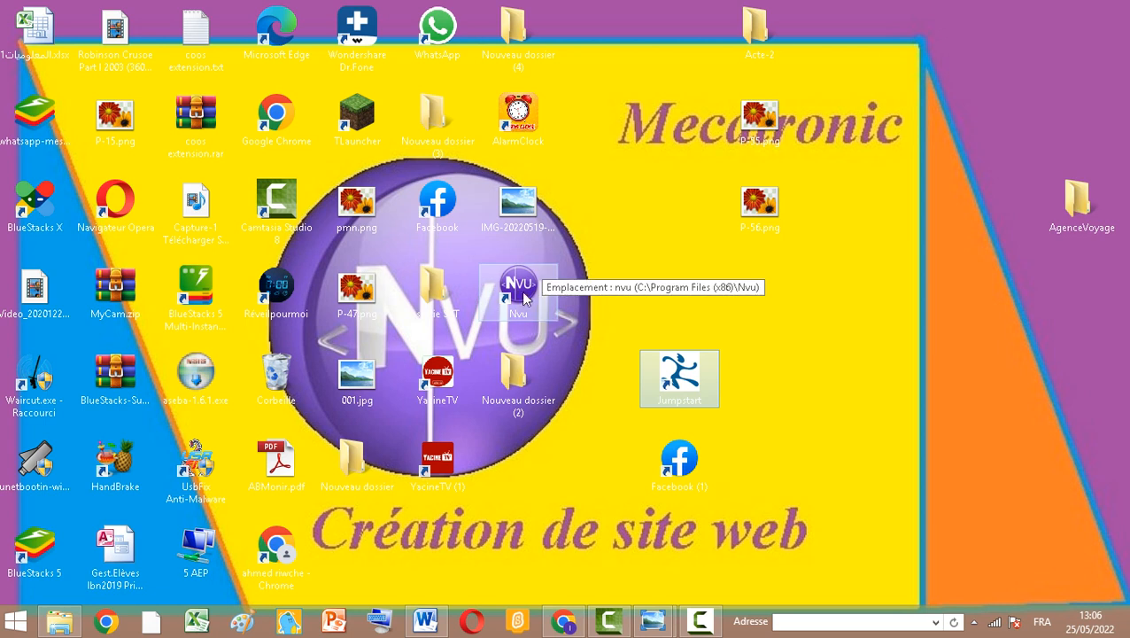
Move the Nvu desktop shortcut to the right and bring up the P-55.png exercise page in the photo viewer
{"action": "left_click_drag", "start_coordinate": [521, 292], "coordinate": [842, 328]}
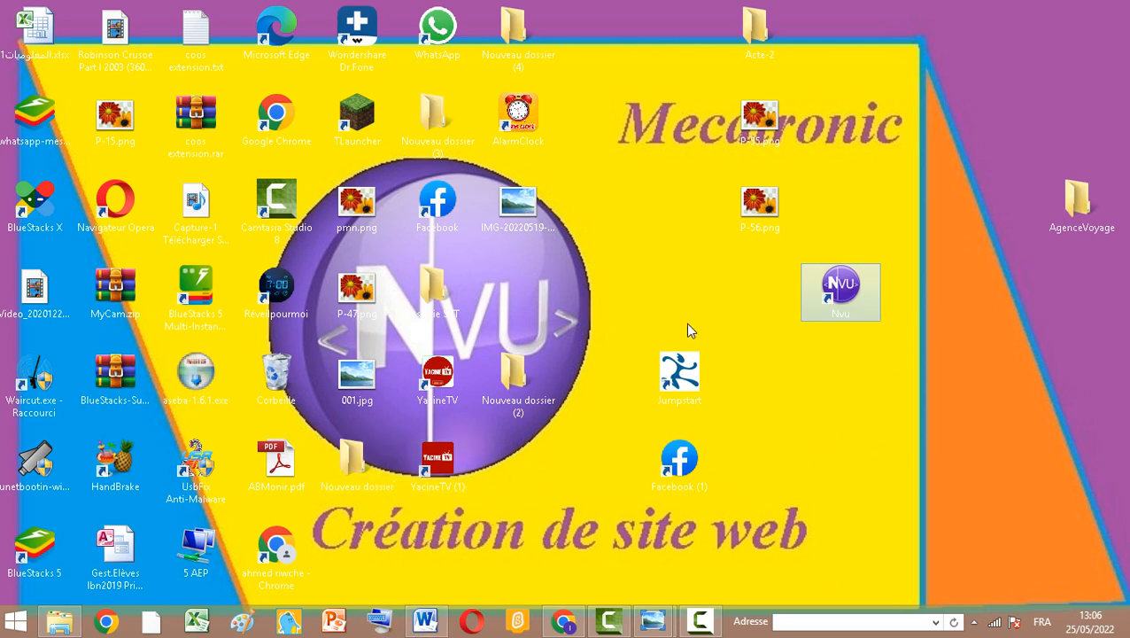
{"action": "mouse_move", "coordinate": [653, 620]}
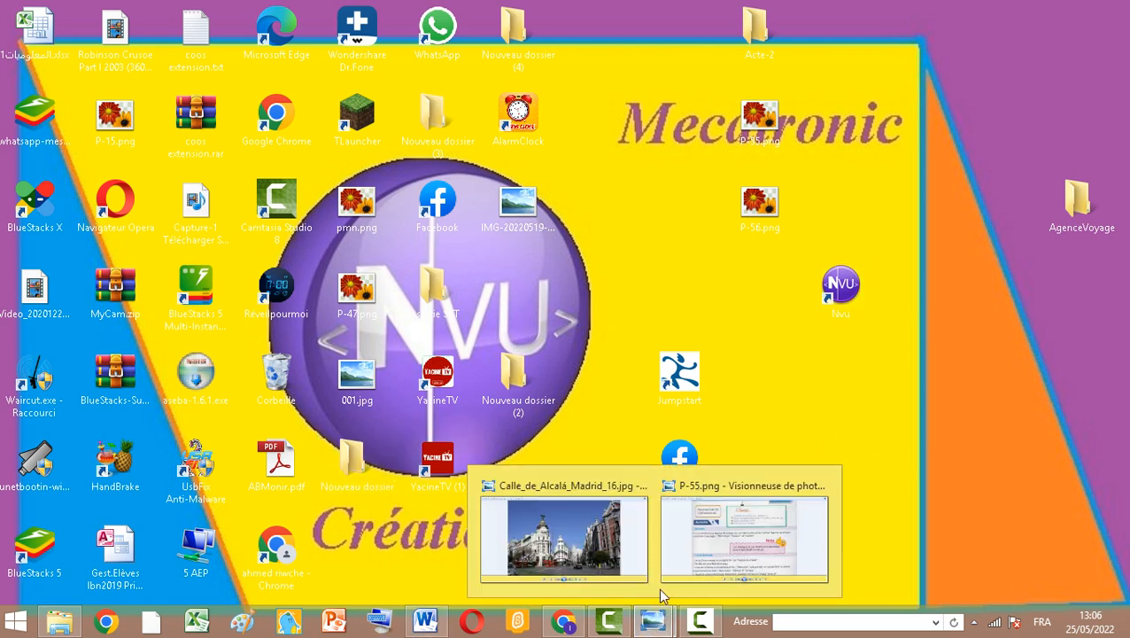
{"action": "left_click", "coordinate": [712, 545]}
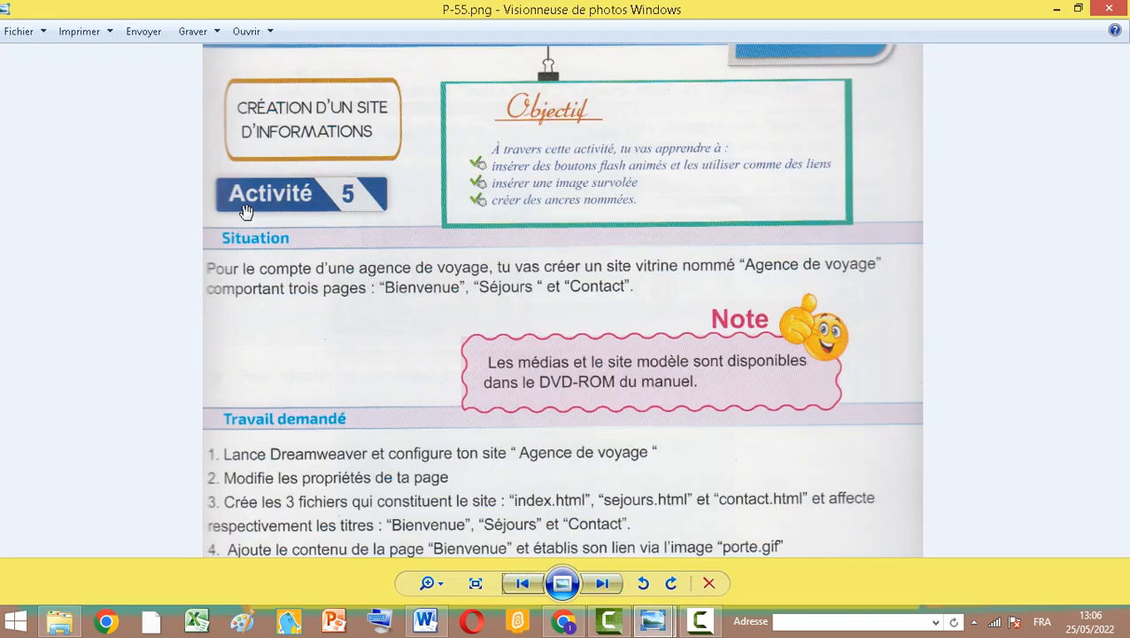
Read through the activity's situation and list of required tasks on the exercise page
{"action": "left_click_drag", "start_coordinate": [412, 376], "coordinate": [424, 137]}
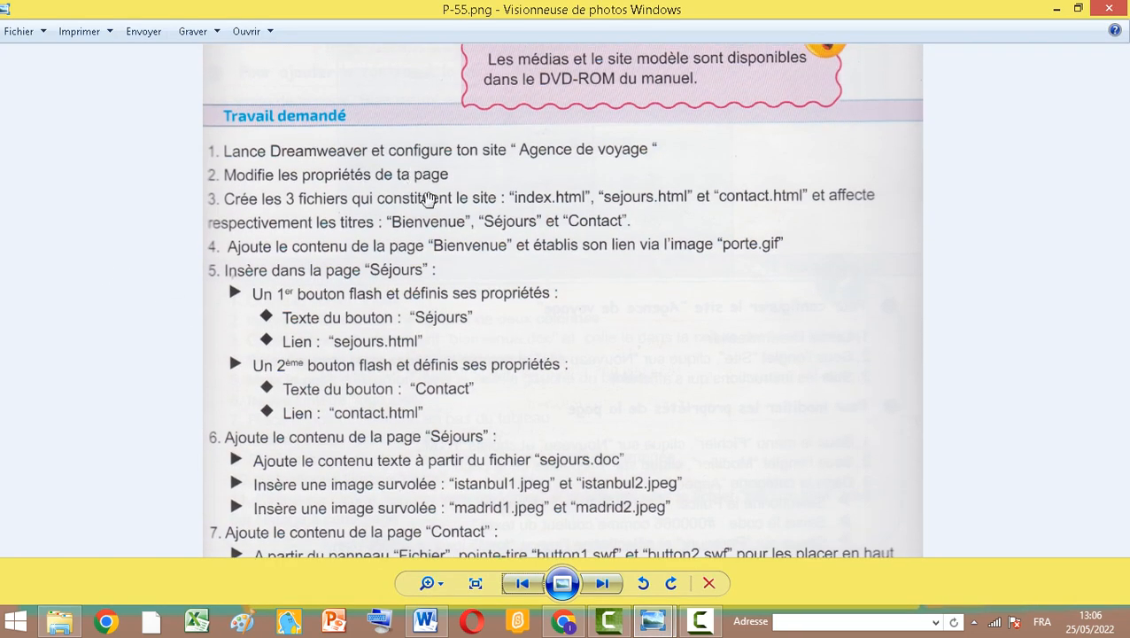
{"action": "scroll", "coordinate": [501, 340], "scroll_direction": "down", "scroll_amount": 3}
{"action": "scroll", "coordinate": [482, 381], "scroll_direction": "up", "scroll_amount": 3}
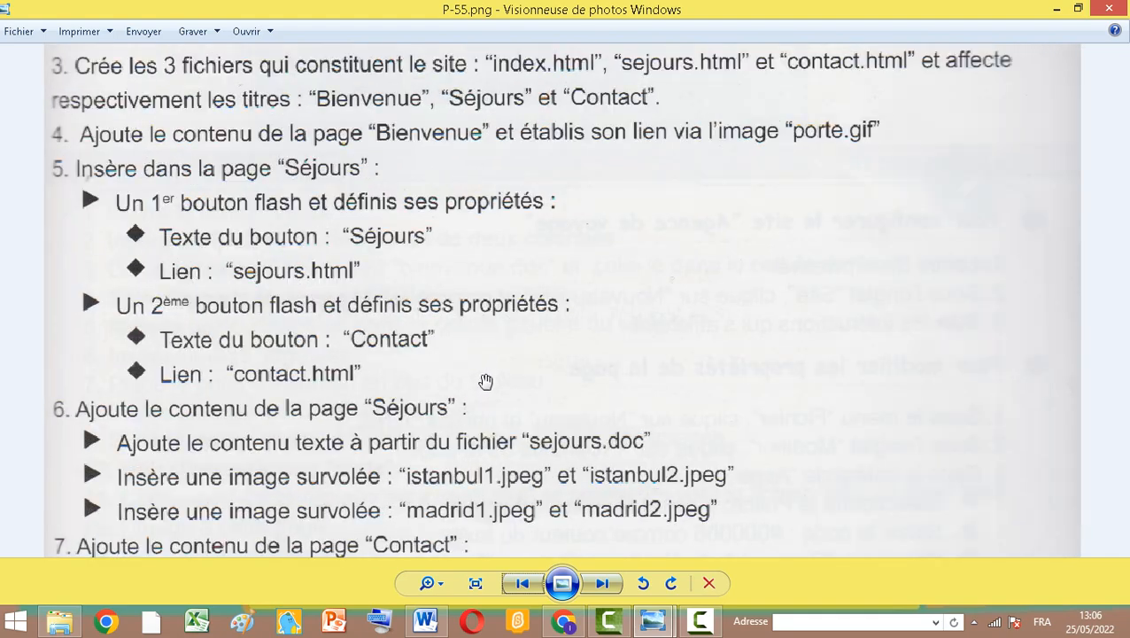
{"action": "left_click_drag", "start_coordinate": [469, 412], "coordinate": [644, 4]}
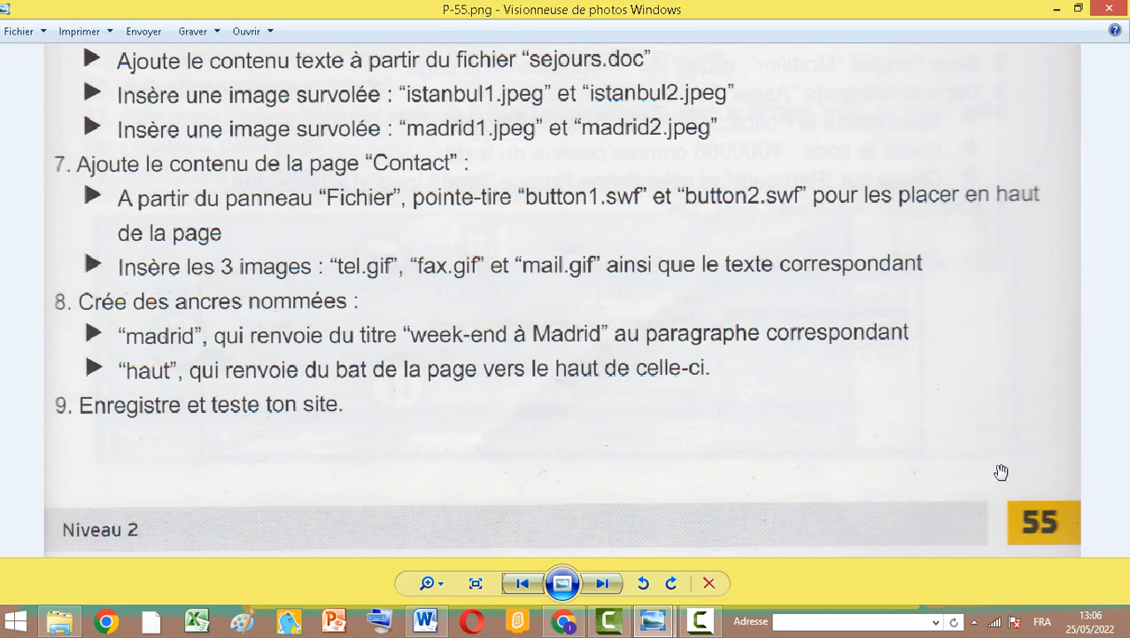
{"action": "left_click_drag", "start_coordinate": [441, 81], "coordinate": [425, 522]}
{"action": "left_click_drag", "start_coordinate": [416, 176], "coordinate": [411, 441]}
{"action": "left_click_drag", "start_coordinate": [470, 251], "coordinate": [515, 485]}
{"action": "left_click_drag", "start_coordinate": [523, 340], "coordinate": [564, 518]}
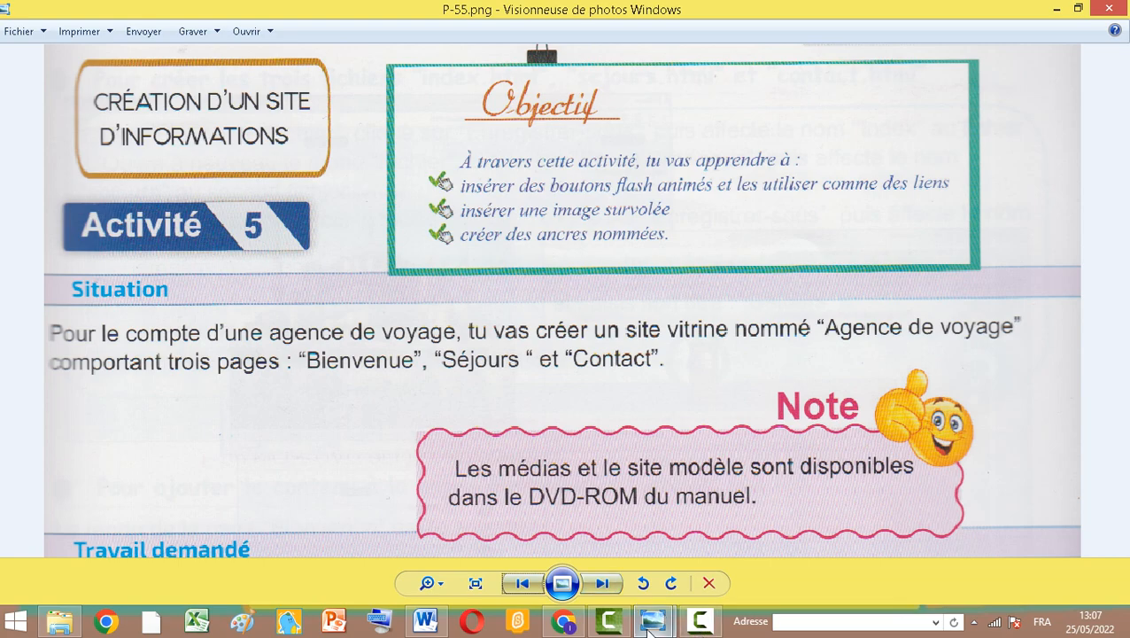
Switch to the Agence de voyage Word document and review the model Bienvenue, Séjours and Contact page mockups
{"action": "left_click", "coordinate": [429, 628]}
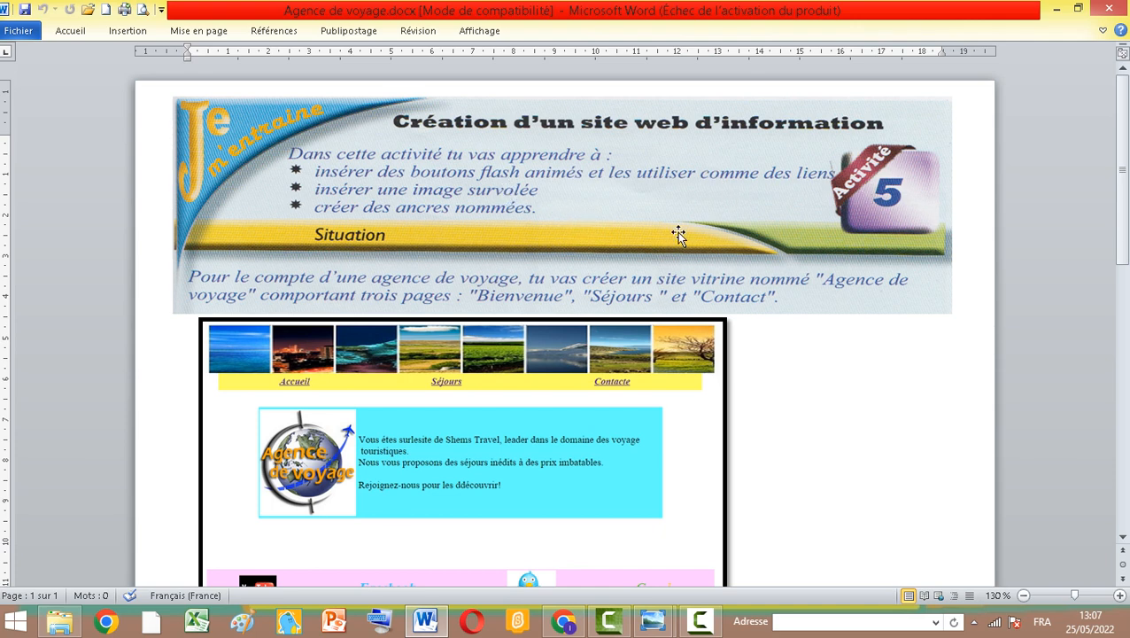
{"action": "scroll", "coordinate": [875, 401], "scroll_direction": "down", "scroll_amount": 5}
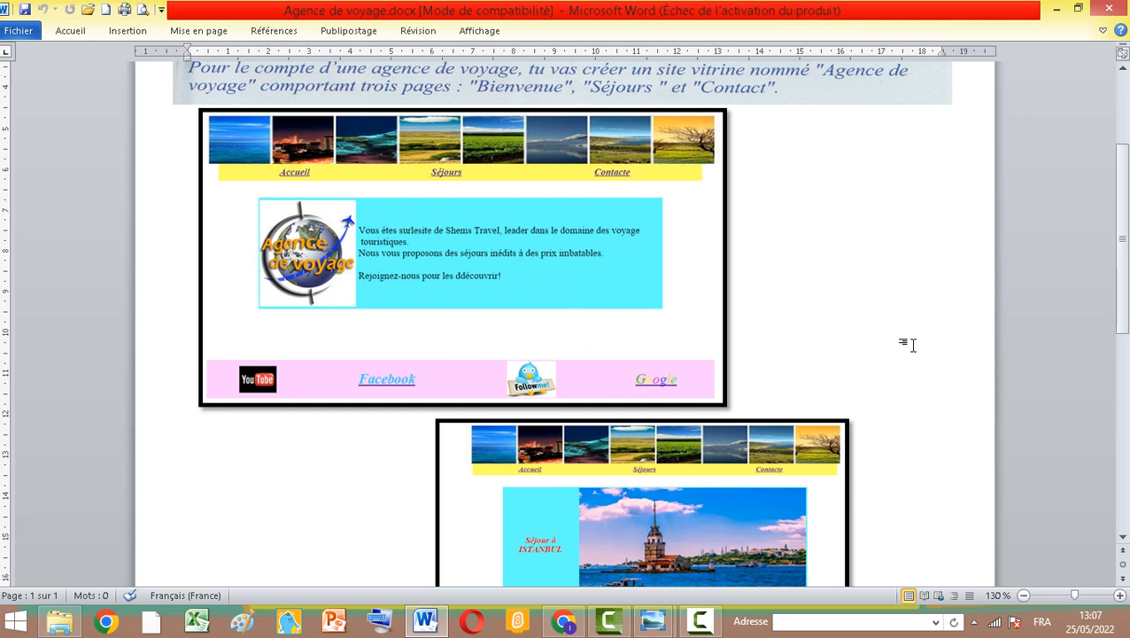
{"action": "scroll", "coordinate": [830, 449], "scroll_direction": "down", "scroll_amount": 3}
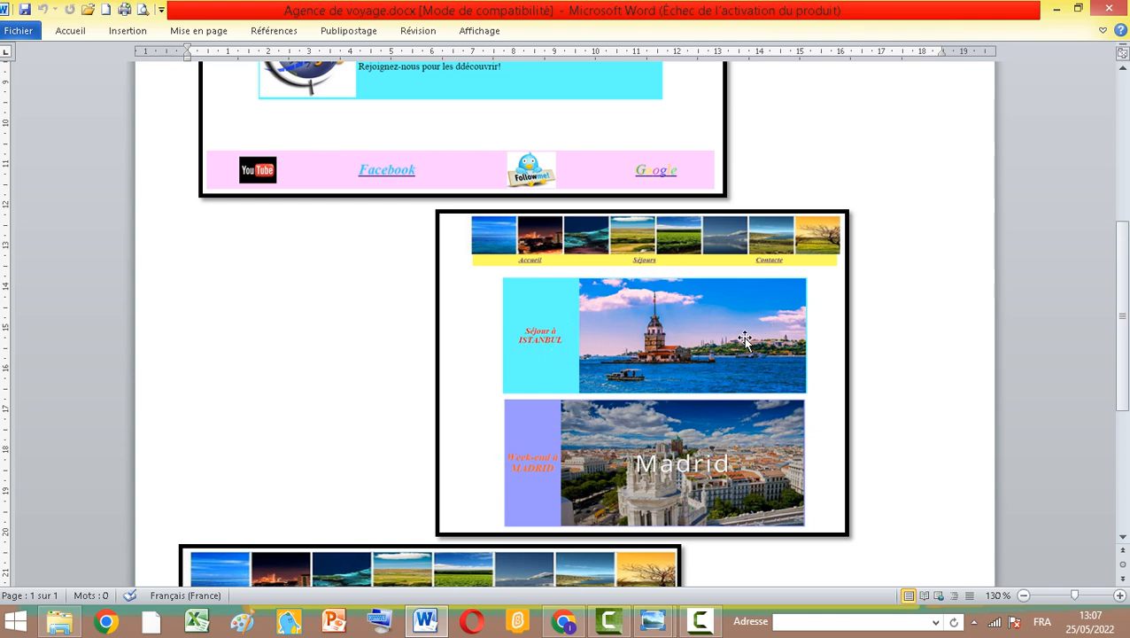
{"action": "scroll", "coordinate": [497, 428], "scroll_direction": "down", "scroll_amount": 3}
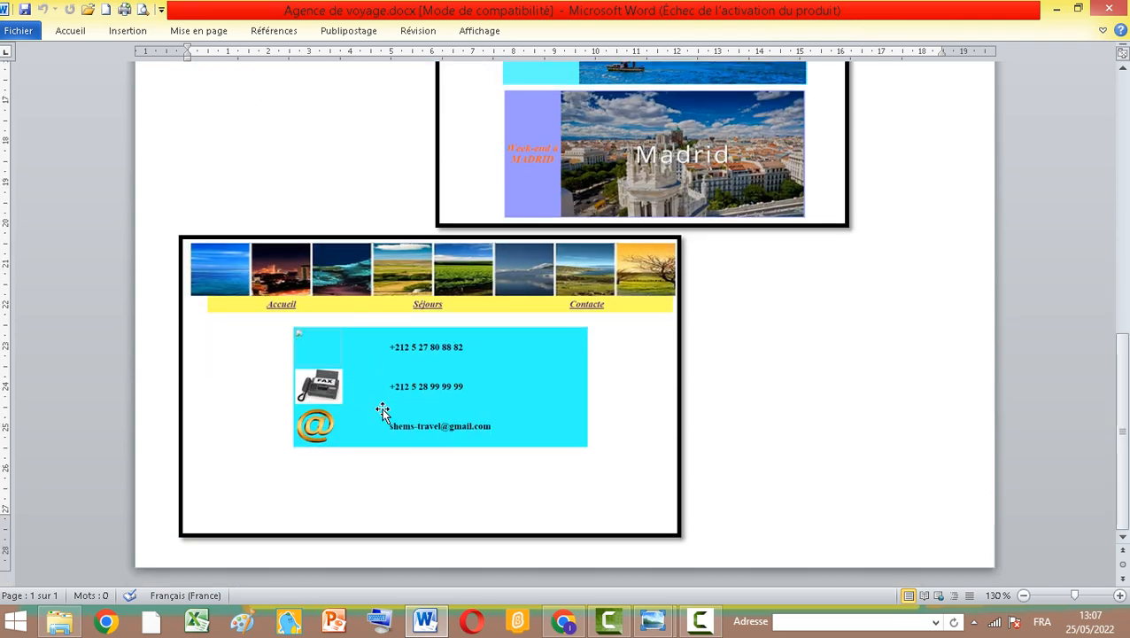
{"action": "scroll", "coordinate": [517, 376], "scroll_direction": "up", "scroll_amount": 3}
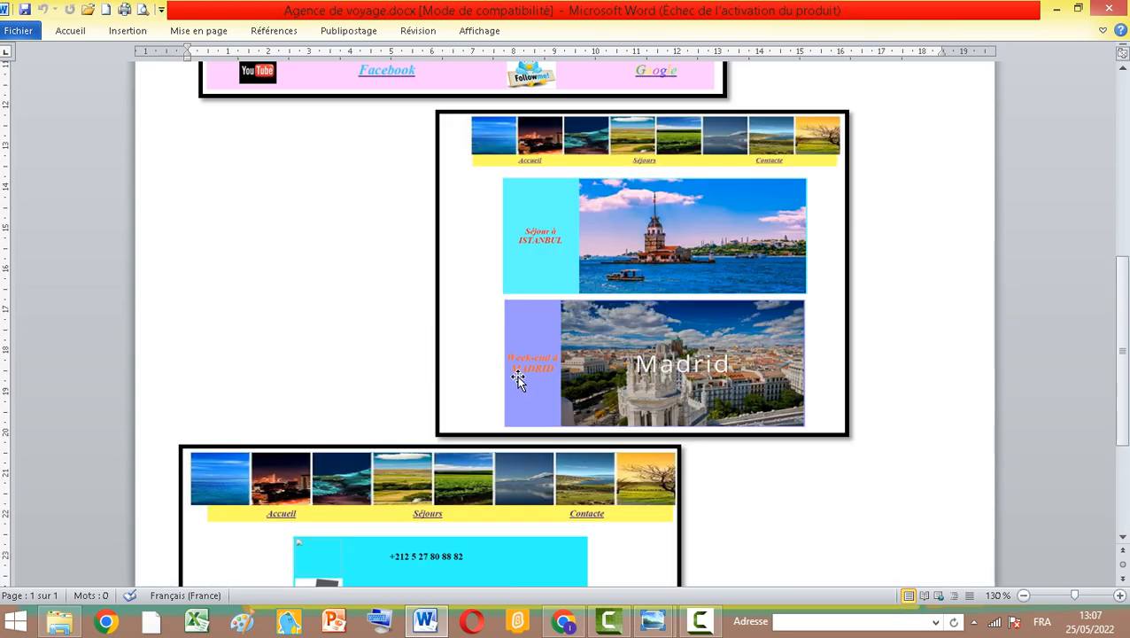
{"action": "scroll", "coordinate": [509, 368], "scroll_direction": "down", "scroll_amount": 2}
{"action": "scroll", "coordinate": [496, 292], "scroll_direction": "up", "scroll_amount": 2}
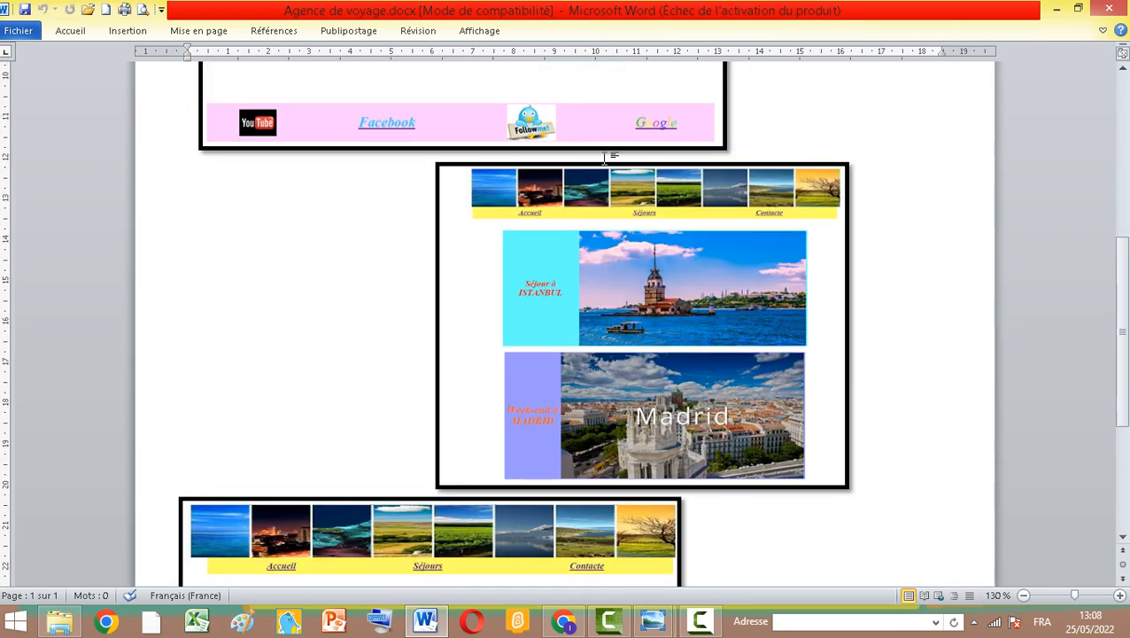
{"action": "scroll", "coordinate": [629, 264], "scroll_direction": "up", "scroll_amount": 3}
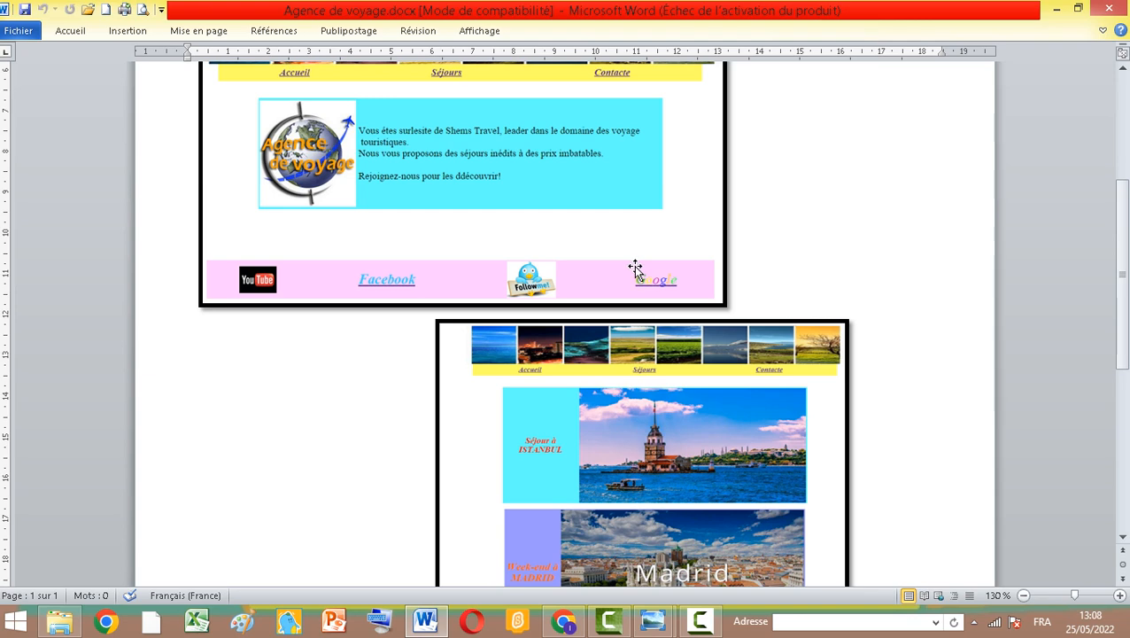
{"action": "scroll", "coordinate": [541, 254], "scroll_direction": "up", "scroll_amount": 2}
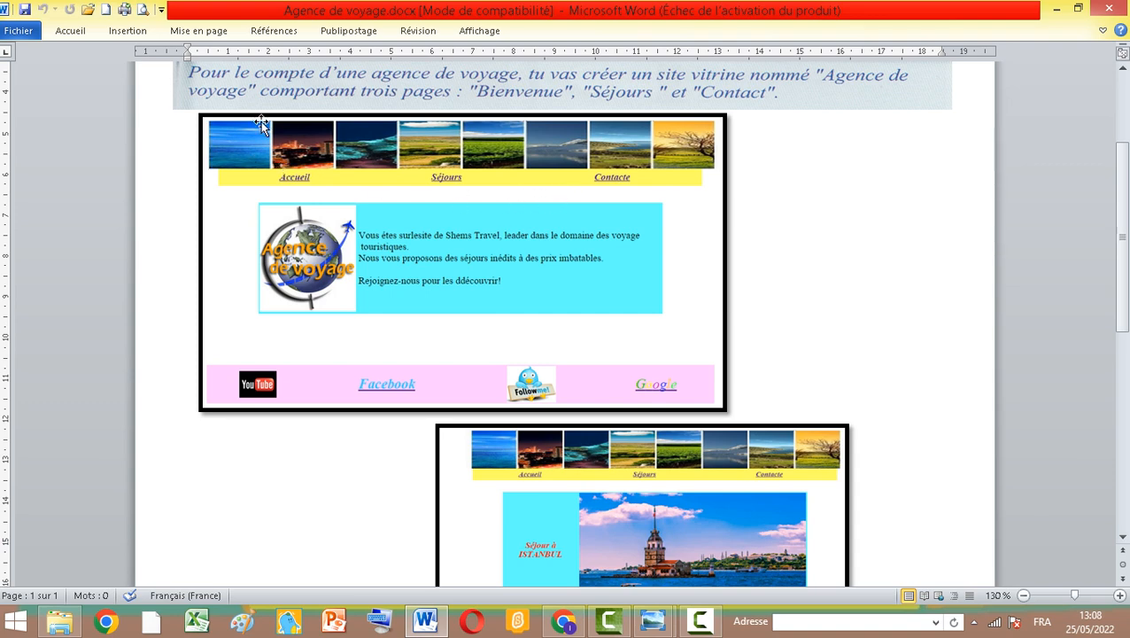
{"action": "scroll", "coordinate": [656, 372], "scroll_direction": "down", "scroll_amount": 4}
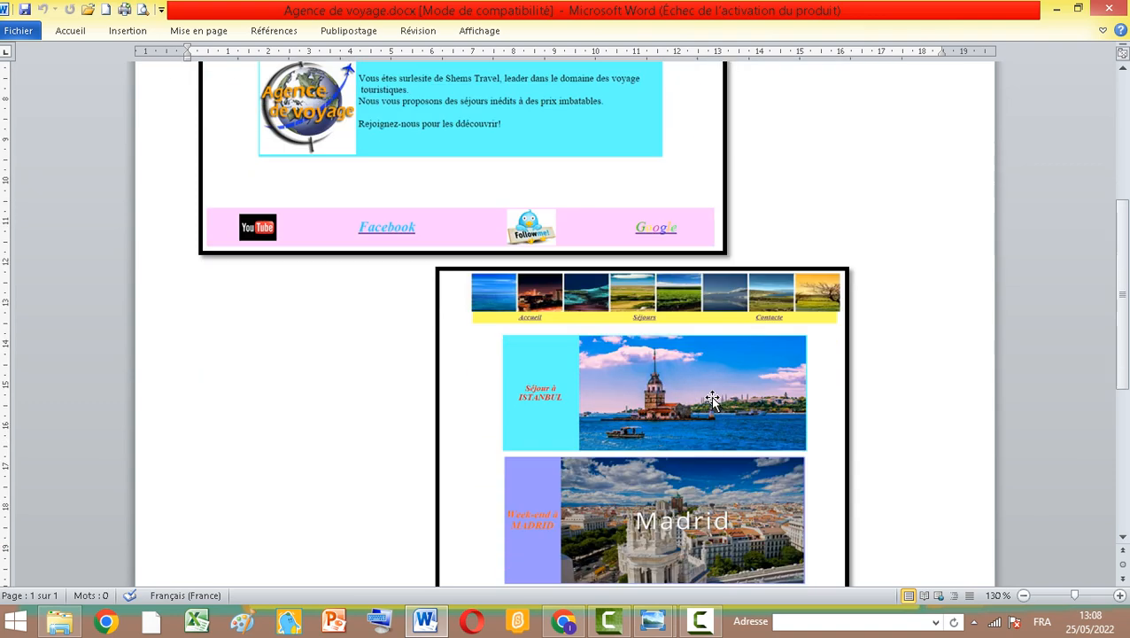
{"action": "scroll", "coordinate": [576, 440], "scroll_direction": "down", "scroll_amount": 3}
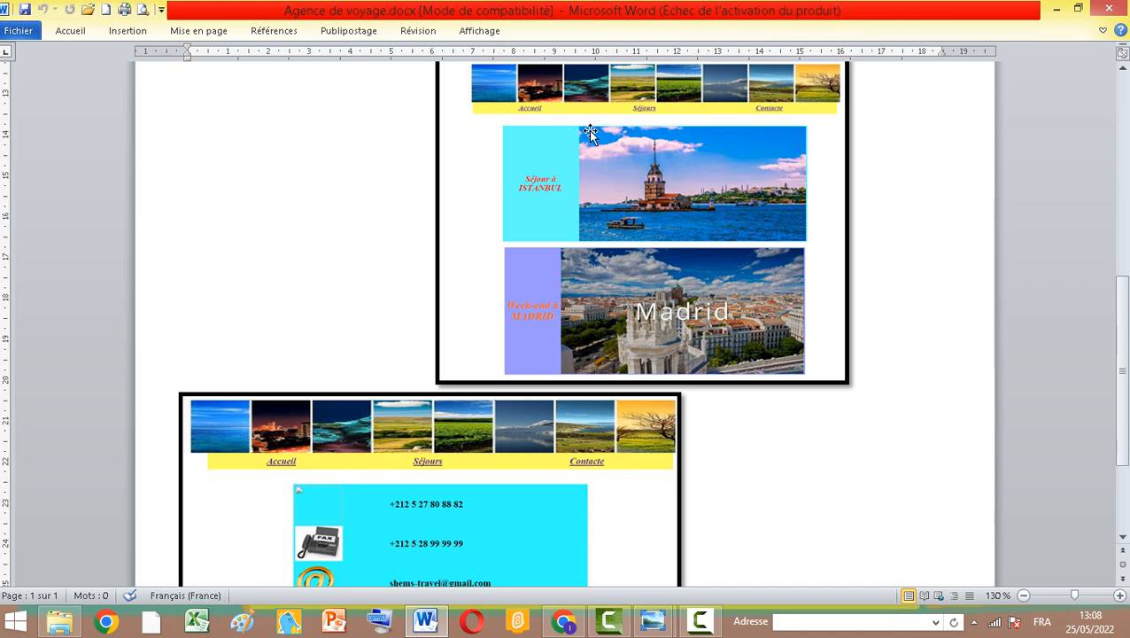
{"action": "scroll", "coordinate": [590, 132], "scroll_direction": "down", "scroll_amount": 3}
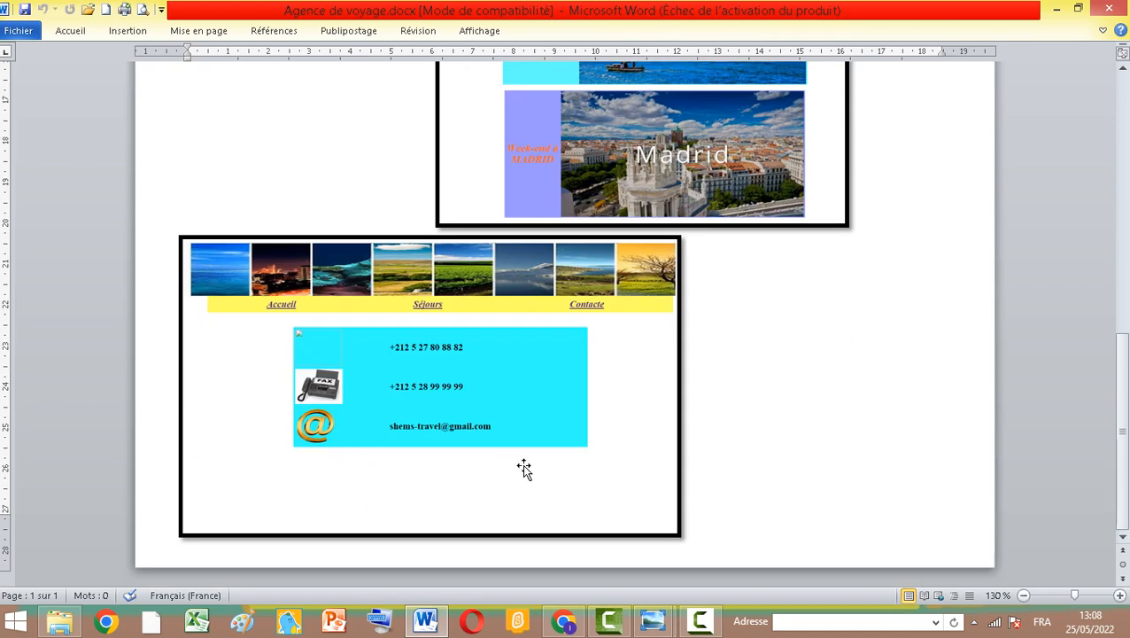
{"action": "scroll", "coordinate": [485, 331], "scroll_direction": "up", "scroll_amount": 10}
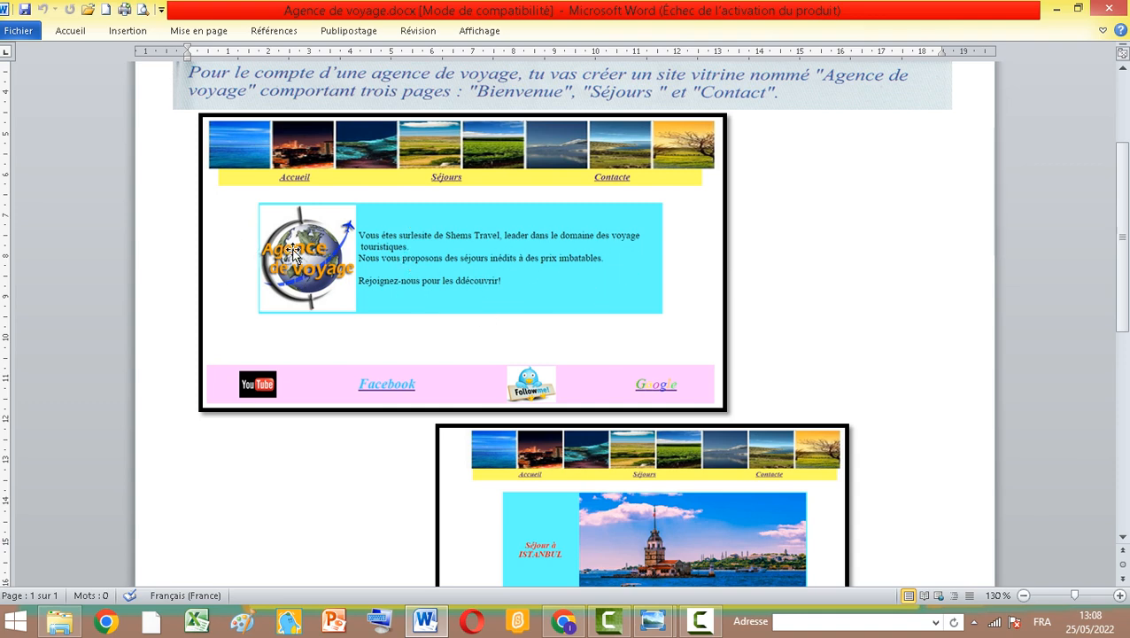
{"action": "scroll", "coordinate": [388, 189], "scroll_direction": "up", "scroll_amount": 2}
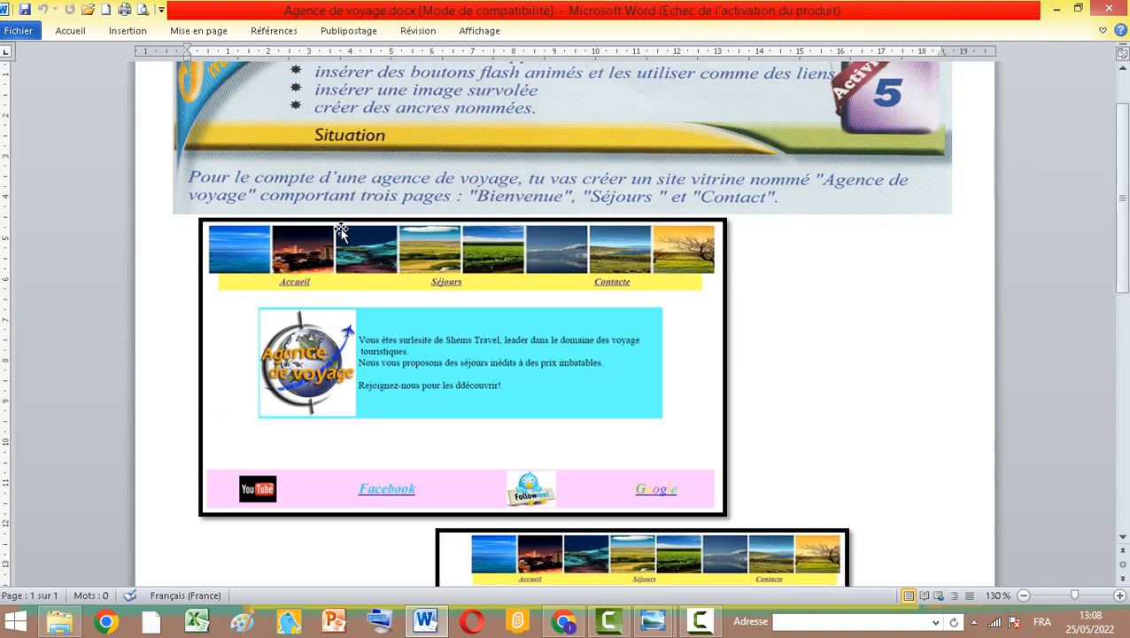
{"action": "scroll", "coordinate": [342, 232], "scroll_direction": "down", "scroll_amount": 1}
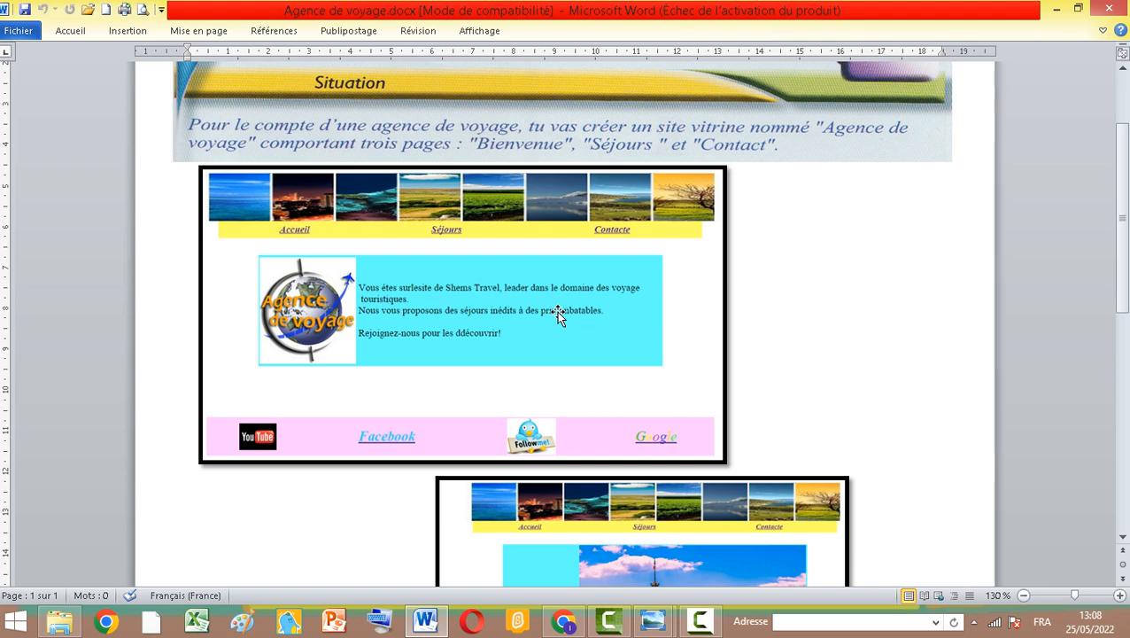
Shift the Bienvenue page mockup picture slightly upward in the document
{"action": "left_click", "coordinate": [503, 353]}
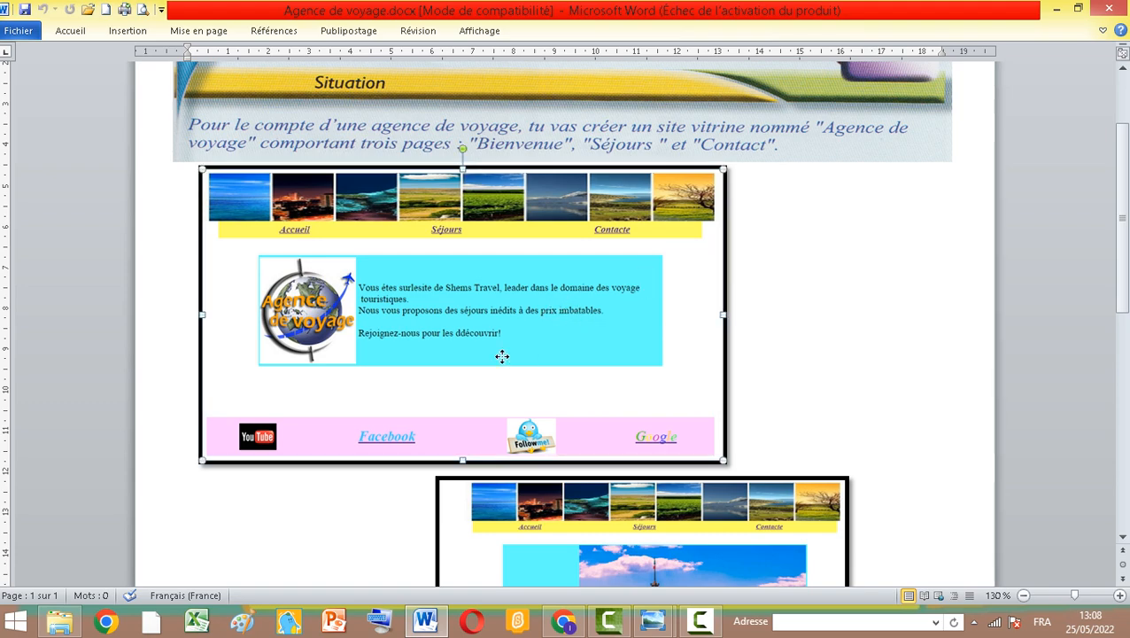
{"action": "left_click_drag", "start_coordinate": [503, 353], "coordinate": [485, 335]}
Scroll through the Séjours and Contact page mockups again to examine their layout
{"action": "scroll", "coordinate": [486, 335], "scroll_direction": "down", "scroll_amount": 5}
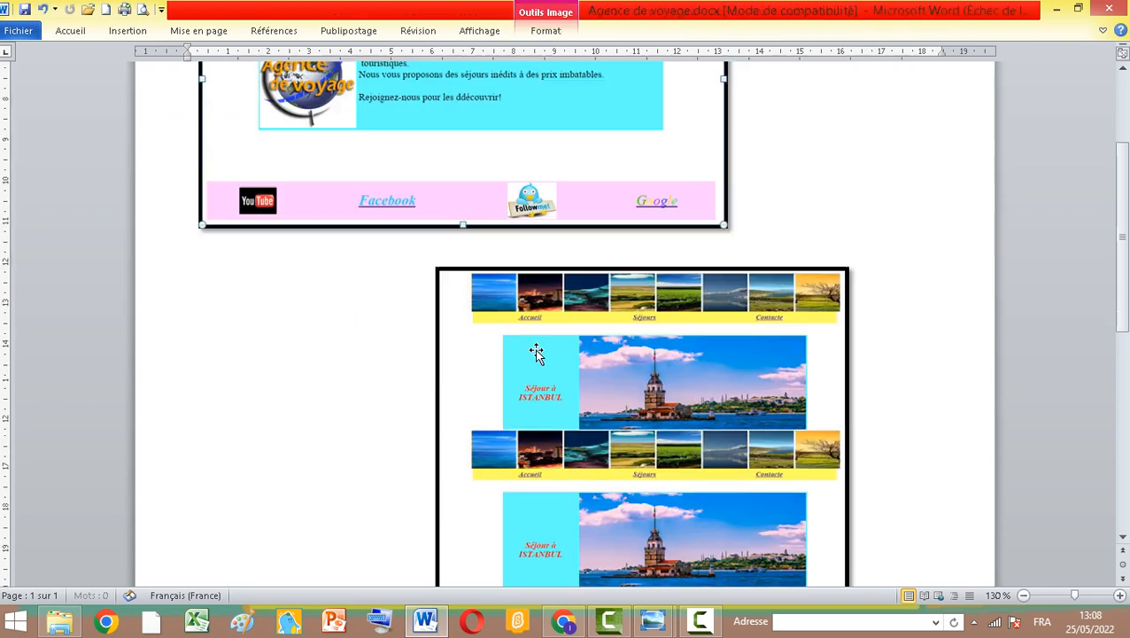
{"action": "scroll", "coordinate": [560, 366], "scroll_direction": "down", "scroll_amount": 2}
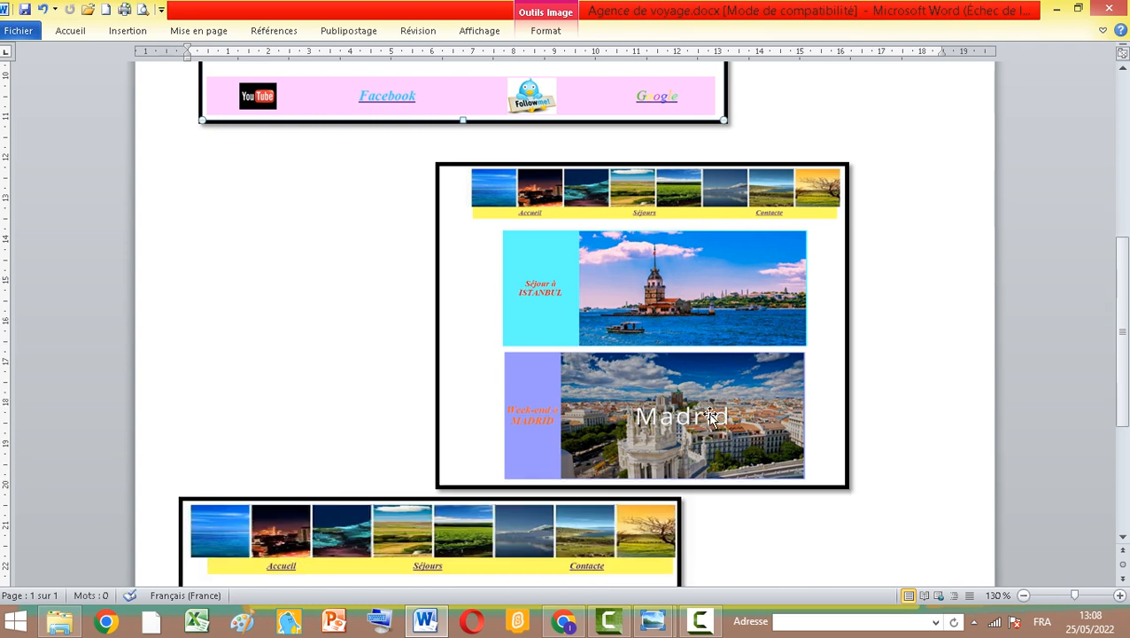
{"action": "scroll", "coordinate": [654, 390], "scroll_direction": "down", "scroll_amount": 5}
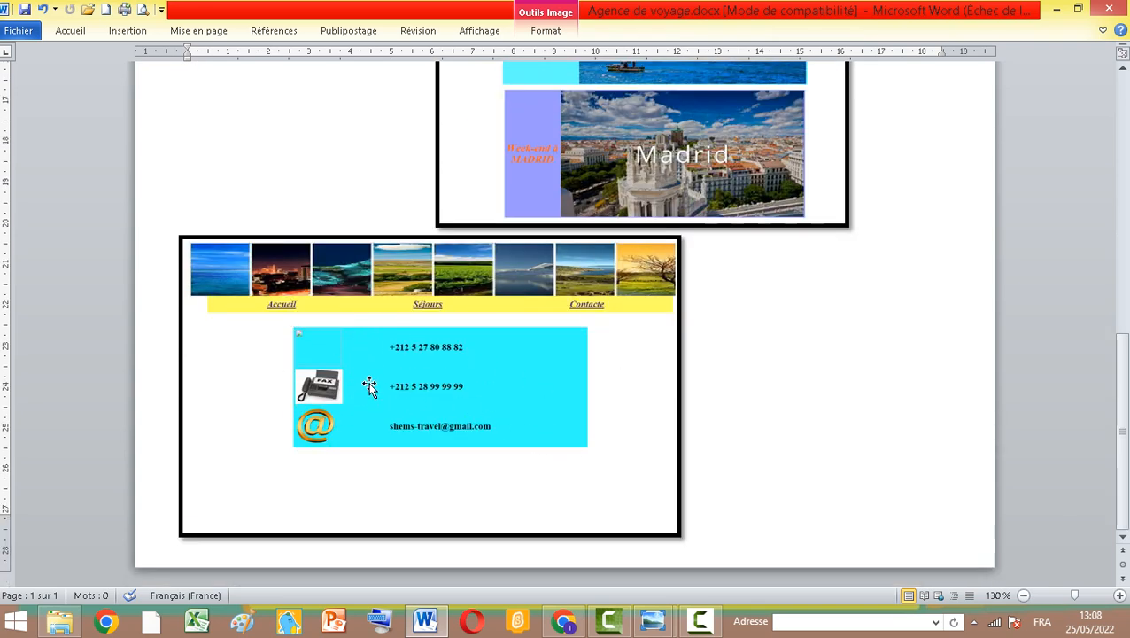
{"action": "scroll", "coordinate": [390, 426], "scroll_direction": "up", "scroll_amount": 2}
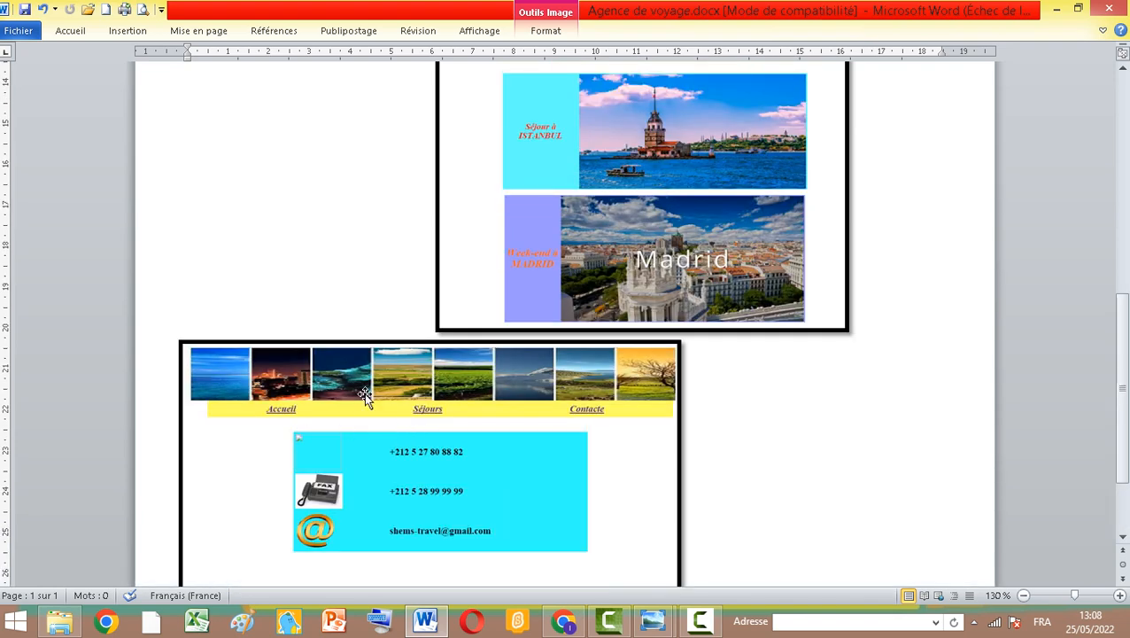
{"action": "scroll", "coordinate": [547, 413], "scroll_direction": "up", "scroll_amount": 8}
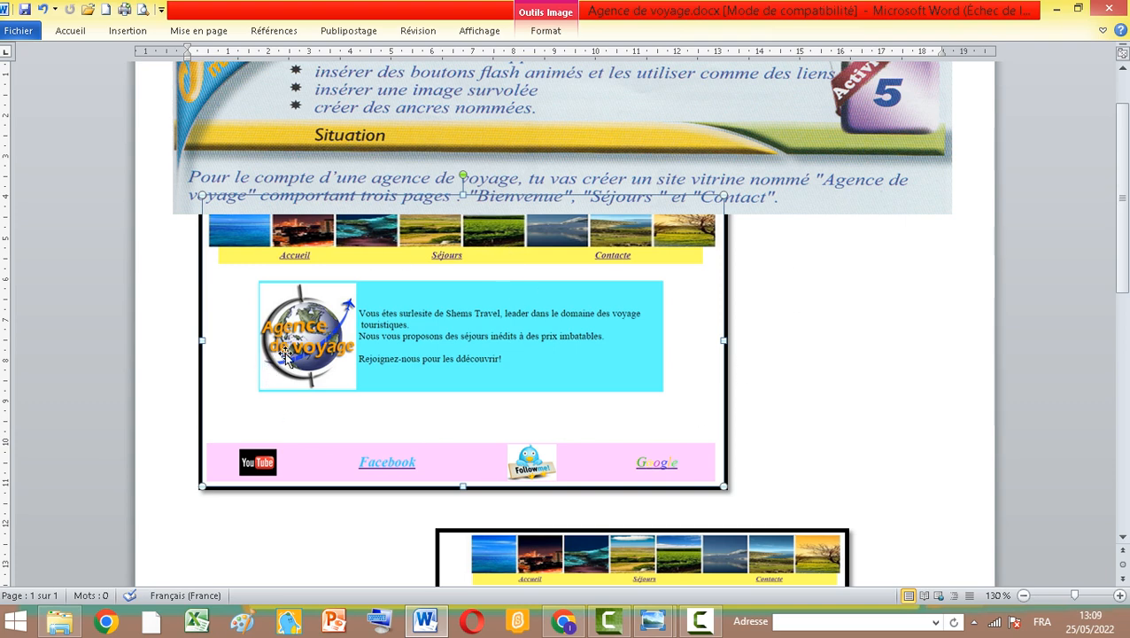
{"action": "scroll", "coordinate": [419, 345], "scroll_direction": "down", "scroll_amount": 3}
{"action": "scroll", "coordinate": [518, 399], "scroll_direction": "down", "scroll_amount": 2}
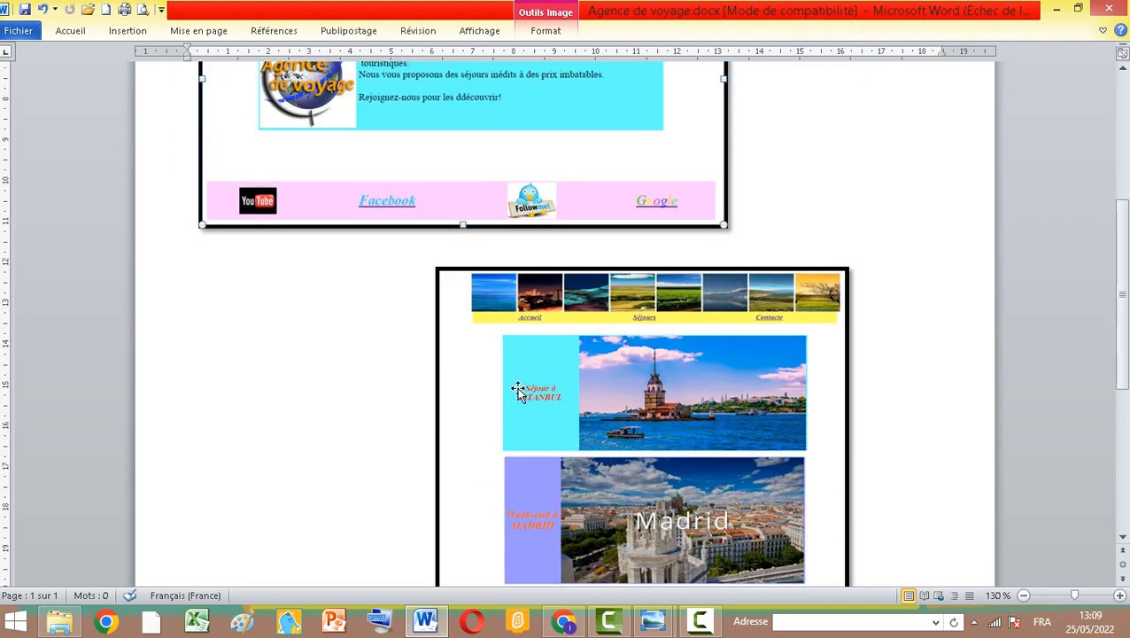
{"action": "scroll", "coordinate": [371, 247], "scroll_direction": "up", "scroll_amount": 4}
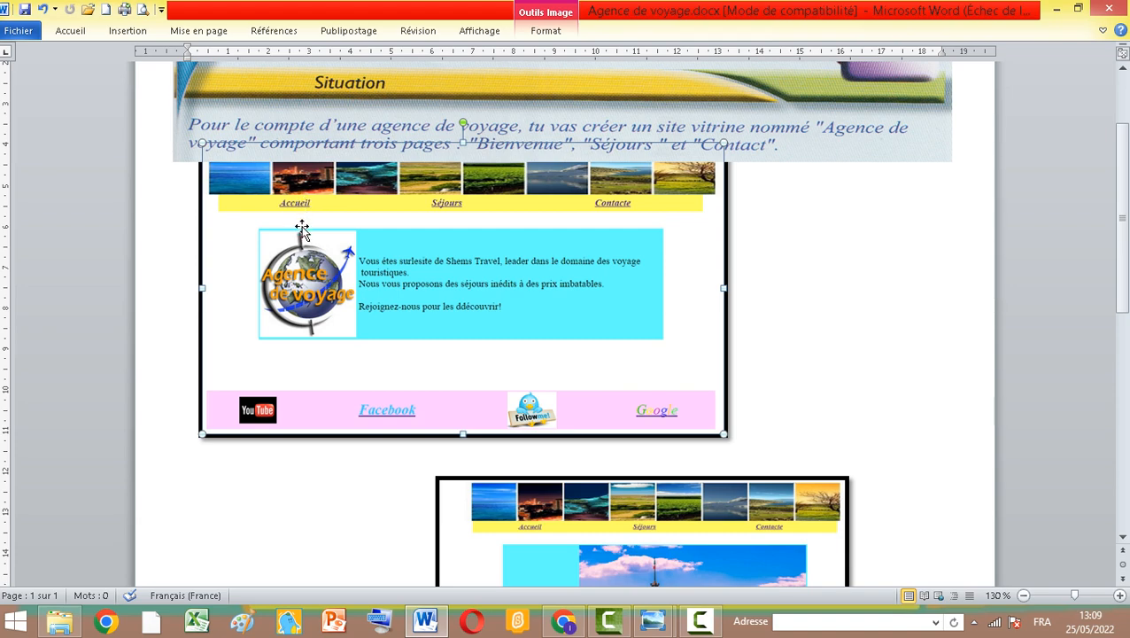
{"action": "scroll", "coordinate": [573, 467], "scroll_direction": "down", "scroll_amount": 3}
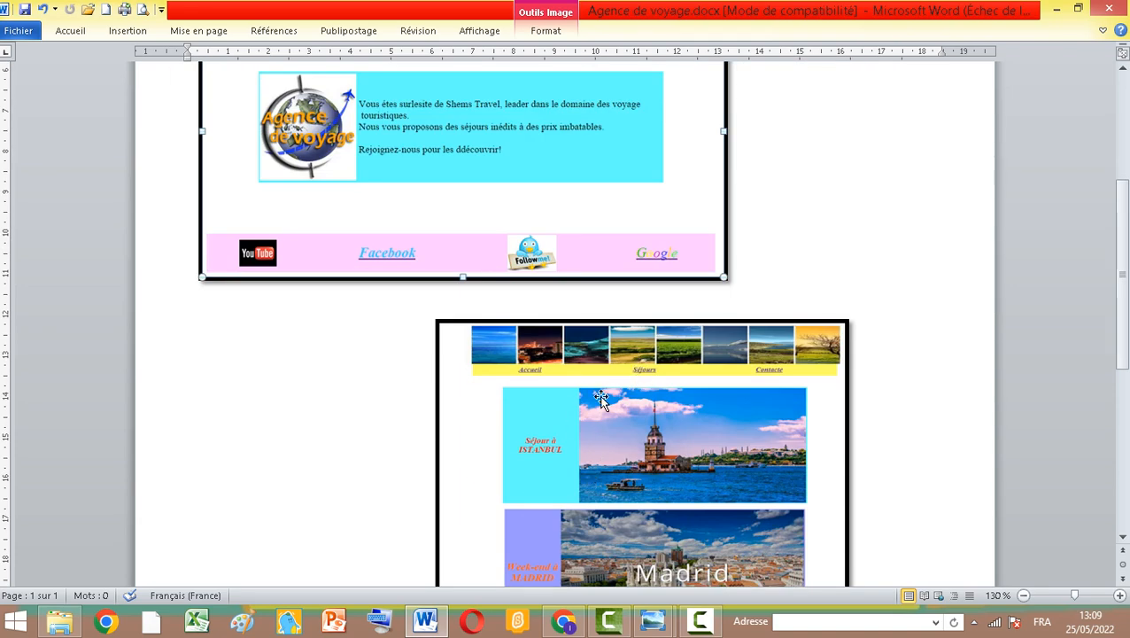
{"action": "scroll", "coordinate": [634, 441], "scroll_direction": "down", "scroll_amount": 7}
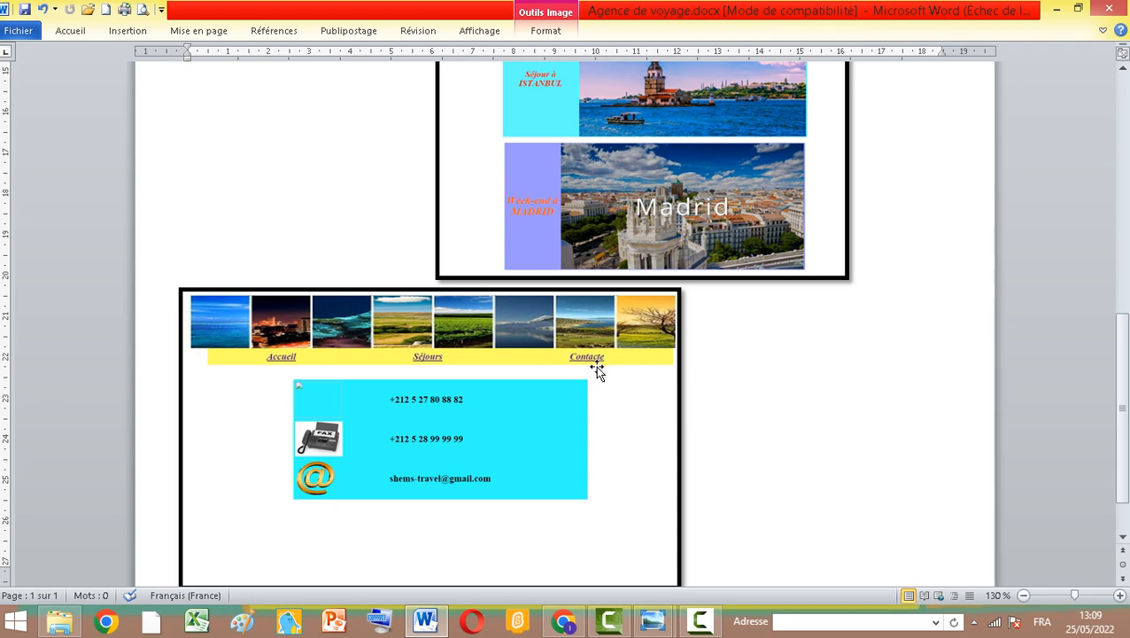
{"action": "scroll", "coordinate": [579, 351], "scroll_direction": "up", "scroll_amount": 8}
{"action": "scroll", "coordinate": [574, 315], "scroll_direction": "up", "scroll_amount": 3}
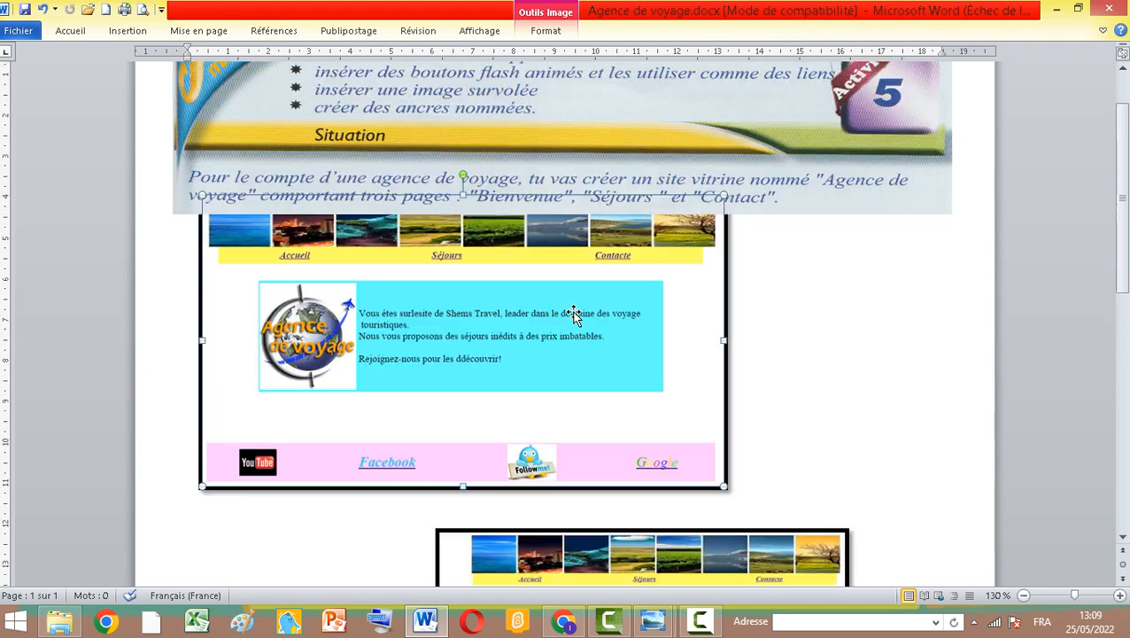
Minimize the Word document and return to the exercise page in the photo viewer
{"action": "left_click", "coordinate": [1058, 10]}
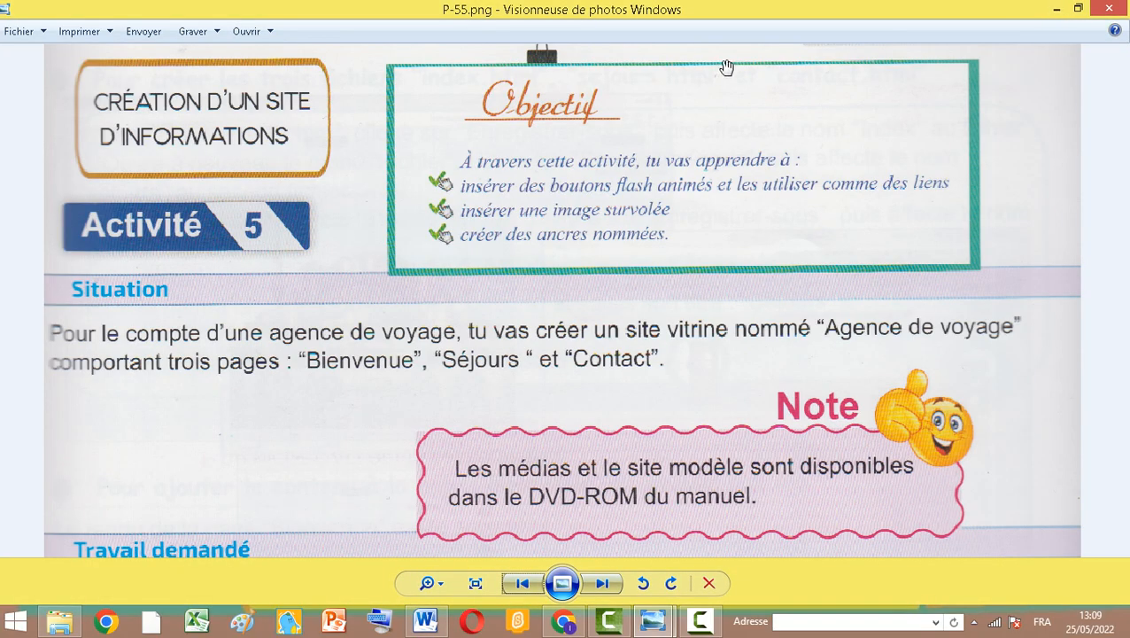
{"action": "left_click", "coordinate": [700, 621]}
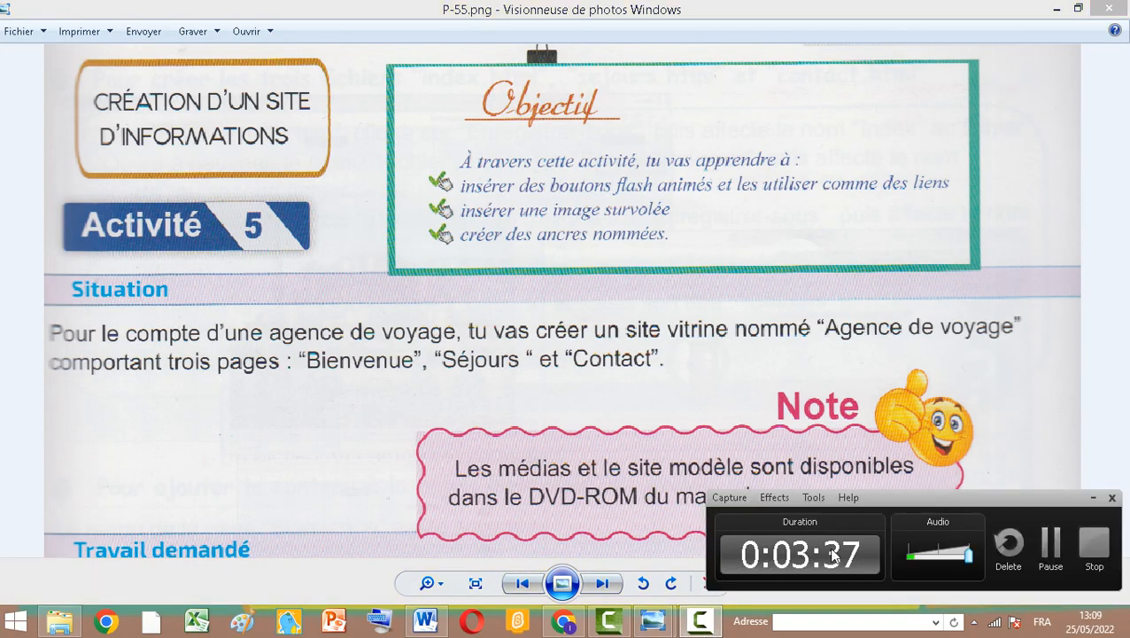
{"action": "left_click", "coordinate": [1051, 542]}
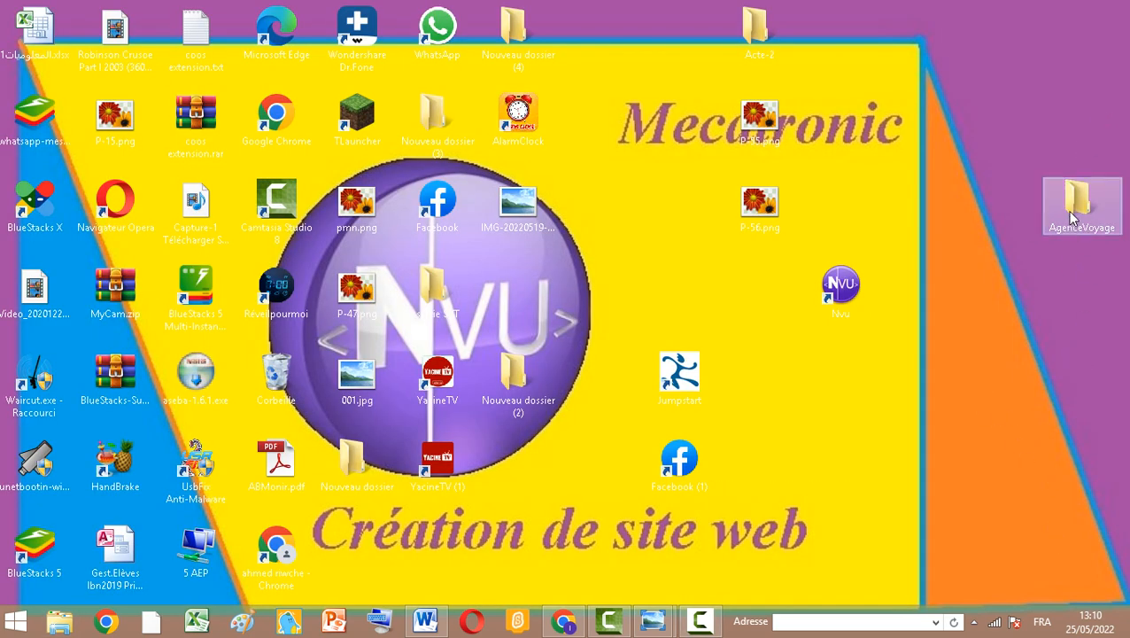
Reposition the AgenceVoyage folder on the desktop and open it
{"action": "left_click_drag", "start_coordinate": [1071, 217], "coordinate": [998, 225]}
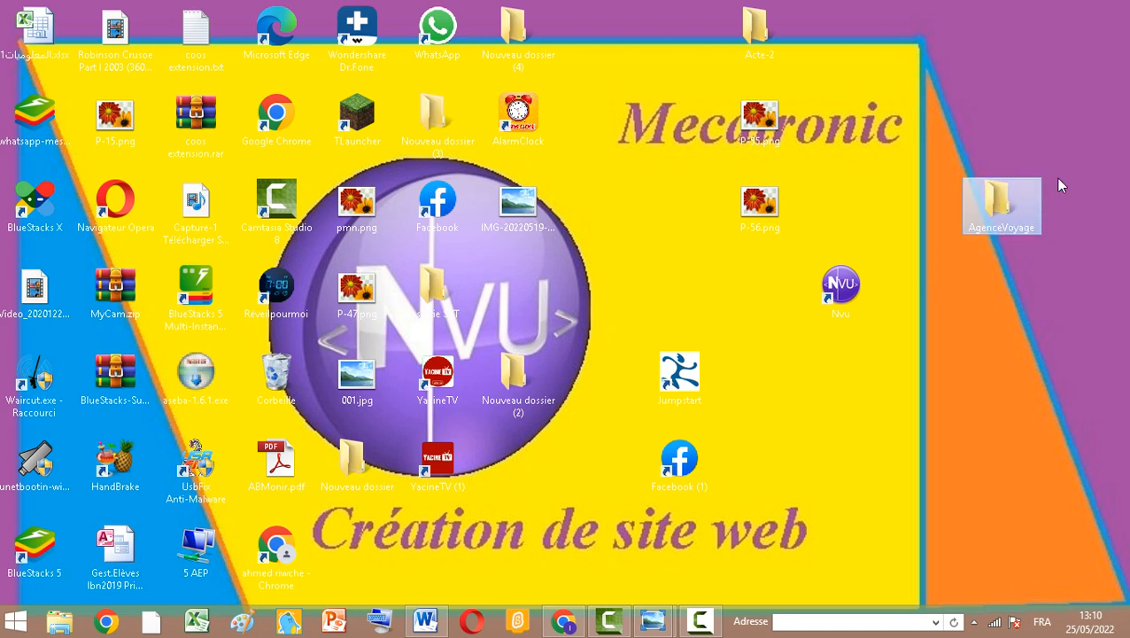
{"action": "double_click", "coordinate": [997, 217]}
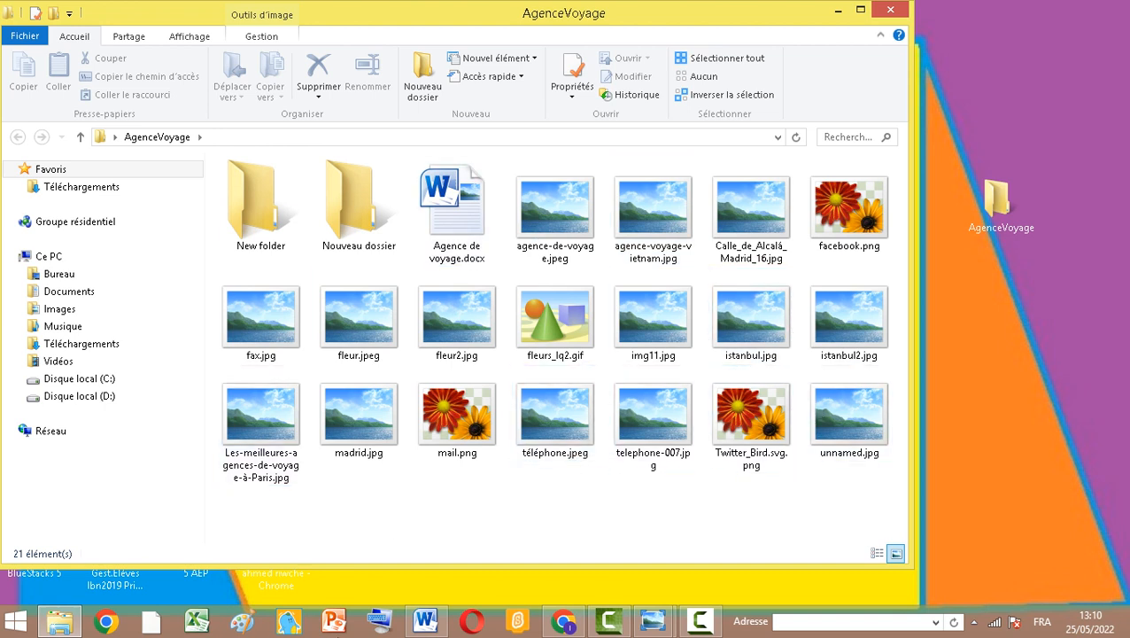
Switch to the browser and browse the Google Images results for "agence de voyage"
{"action": "left_click", "coordinate": [563, 621]}
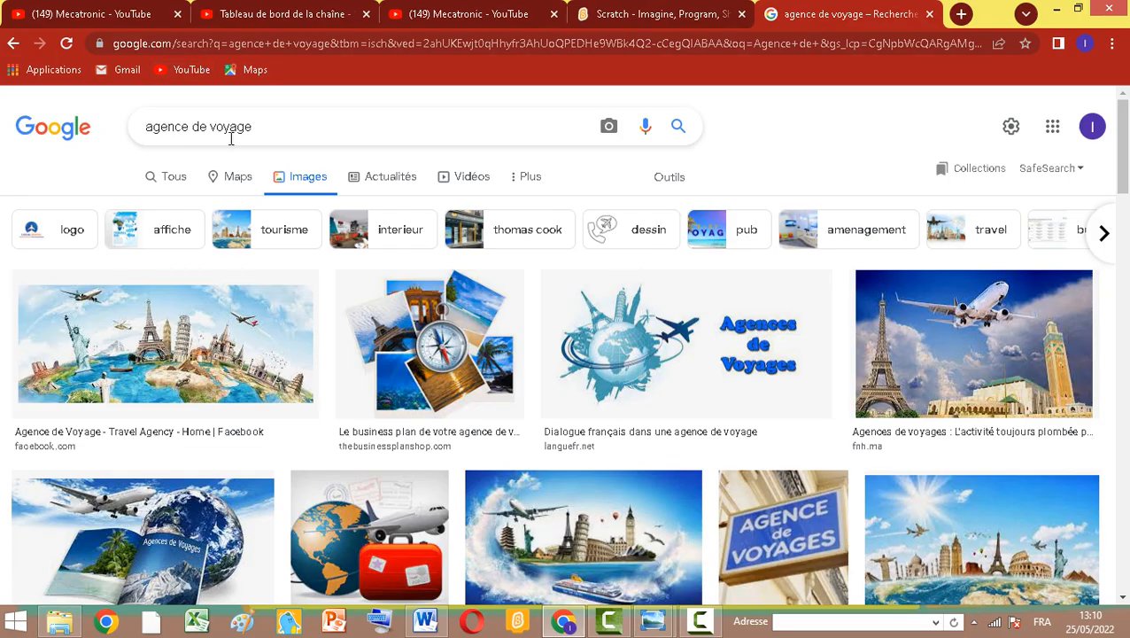
{"action": "scroll", "coordinate": [467, 323], "scroll_direction": "down", "scroll_amount": 4}
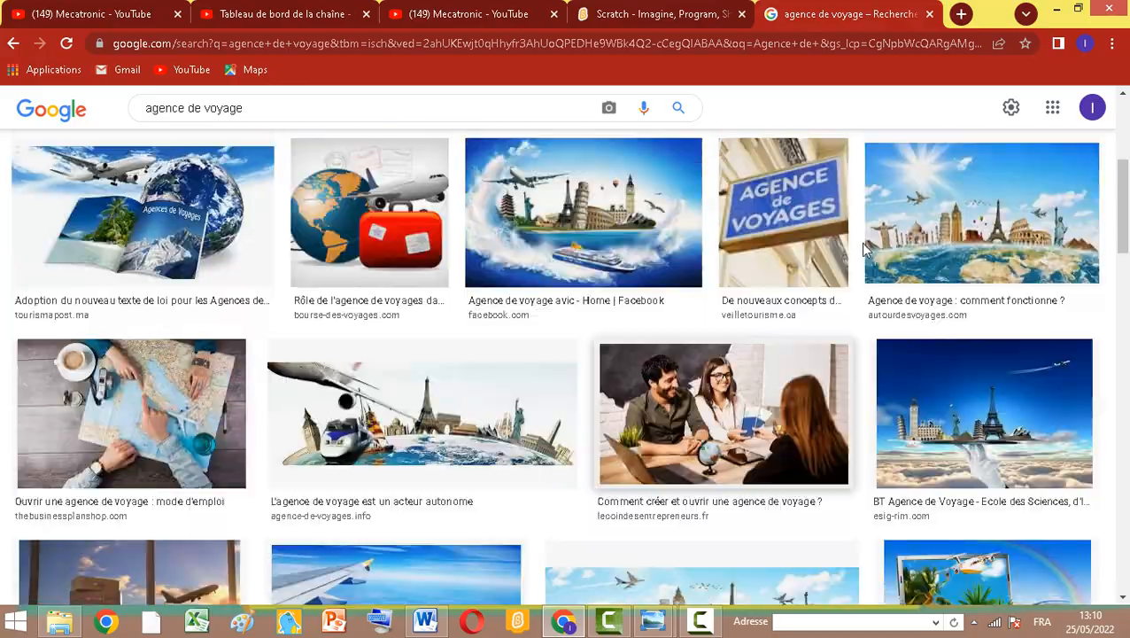
{"action": "scroll", "coordinate": [177, 293], "scroll_direction": "up", "scroll_amount": 3}
{"action": "scroll", "coordinate": [178, 293], "scroll_direction": "down", "scroll_amount": 10}
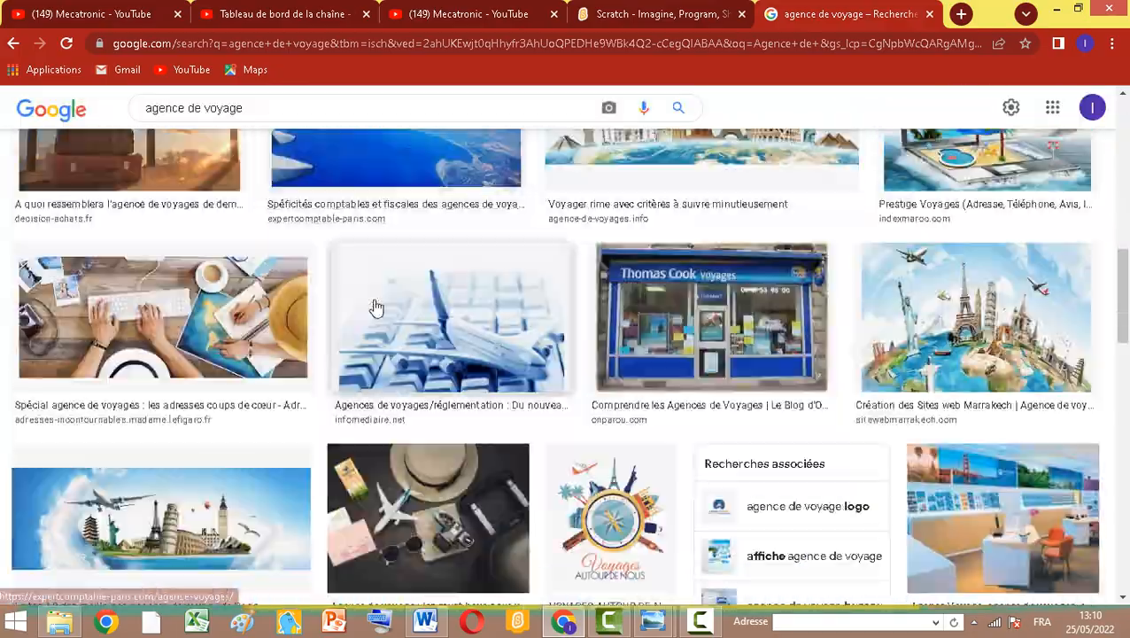
{"action": "scroll", "coordinate": [381, 319], "scroll_direction": "down", "scroll_amount": 6}
{"action": "scroll", "coordinate": [762, 328], "scroll_direction": "up", "scroll_amount": 6}
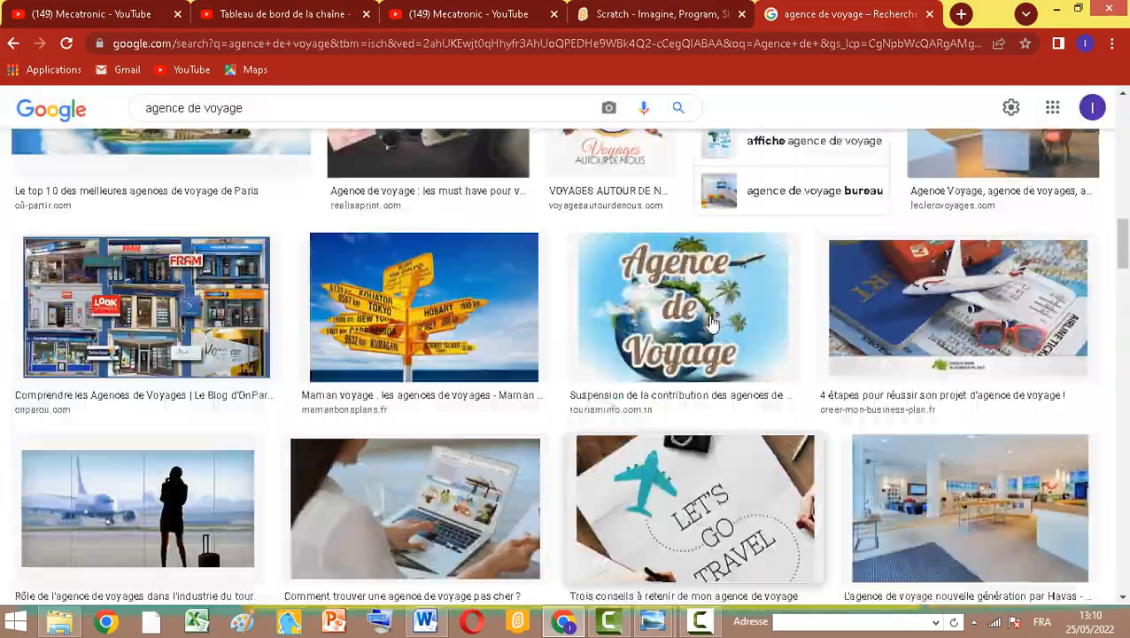
{"action": "scroll", "coordinate": [716, 327], "scroll_direction": "up", "scroll_amount": 7}
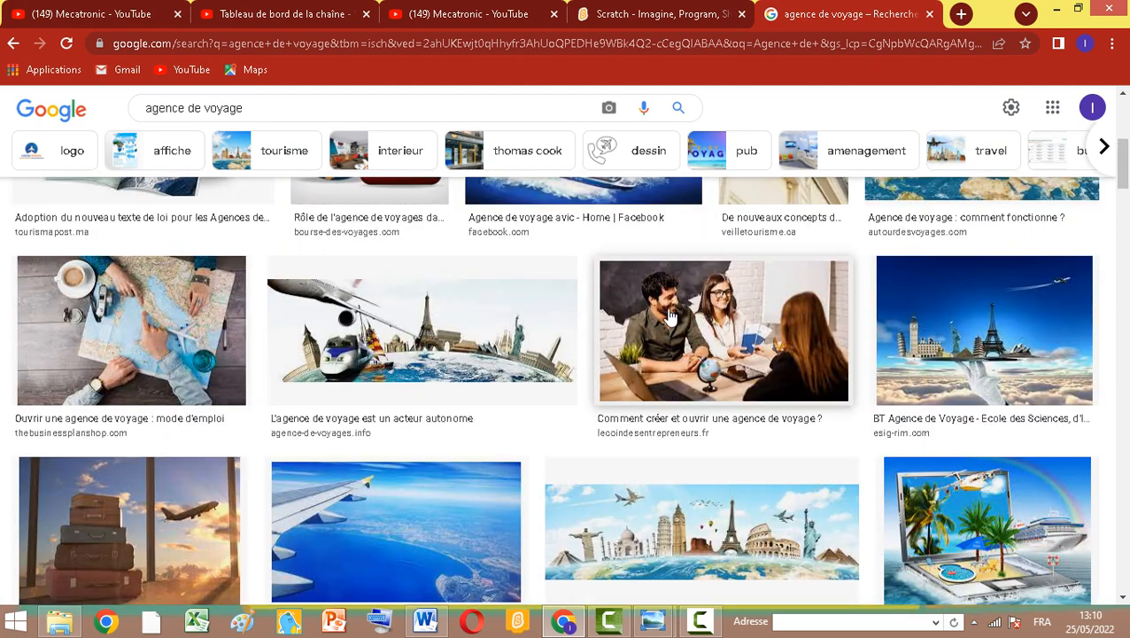
{"action": "scroll", "coordinate": [483, 354], "scroll_direction": "up", "scroll_amount": 3}
{"action": "scroll", "coordinate": [696, 372], "scroll_direction": "up", "scroll_amount": 3}
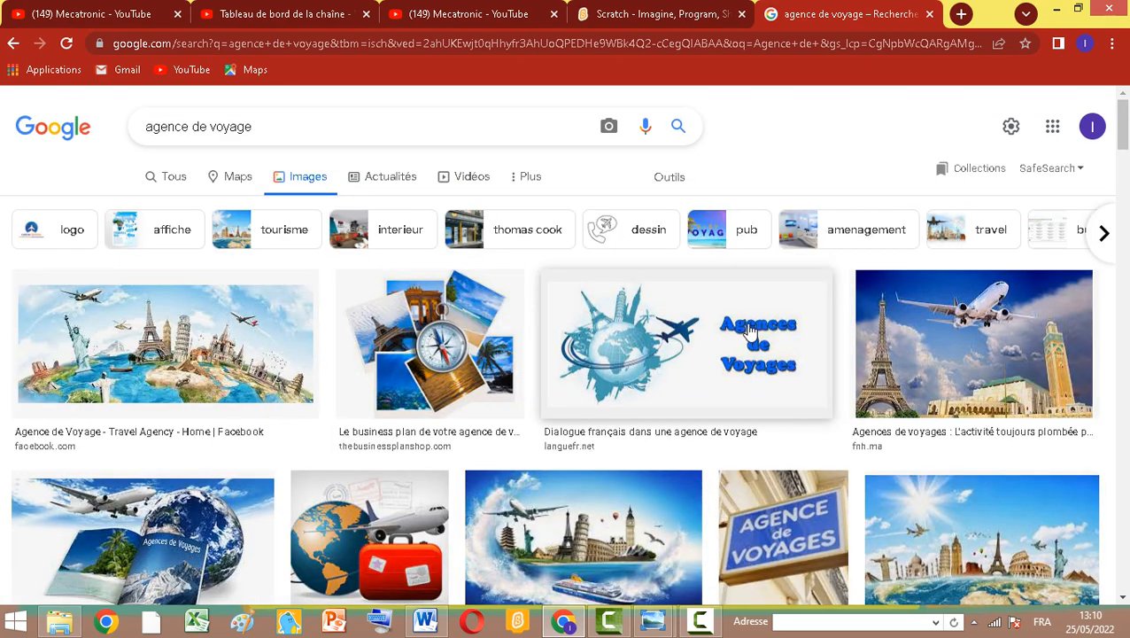
{"action": "scroll", "coordinate": [655, 324], "scroll_direction": "down", "scroll_amount": 1}
{"action": "scroll", "coordinate": [638, 326], "scroll_direction": "up", "scroll_amount": 1}
{"action": "scroll", "coordinate": [549, 410], "scroll_direction": "down", "scroll_amount": 5}
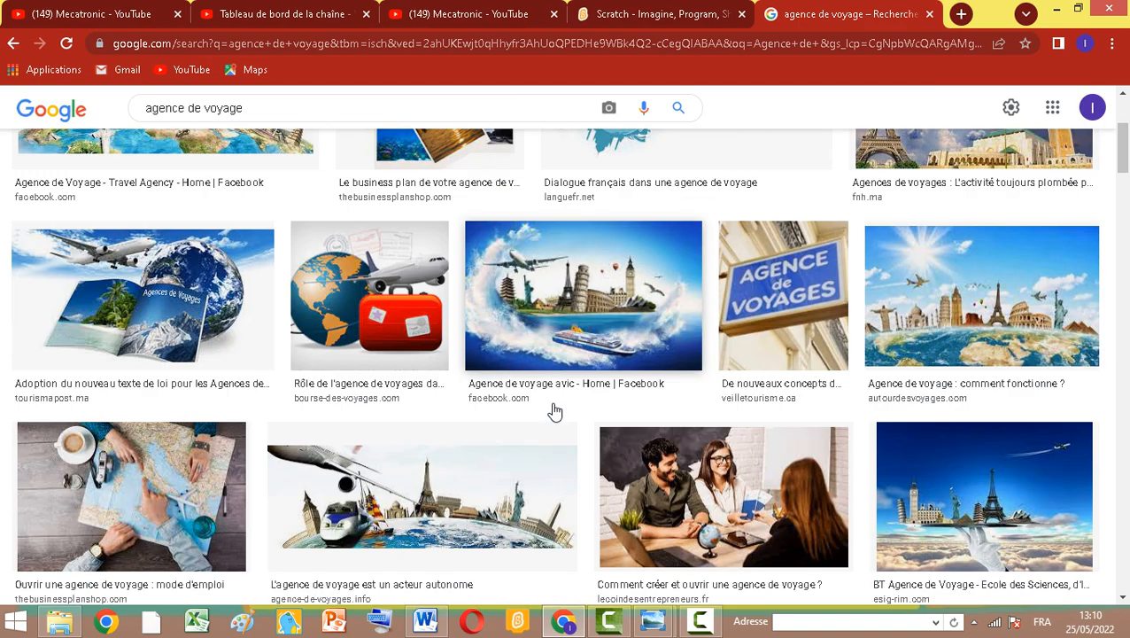
{"action": "scroll", "coordinate": [553, 409], "scroll_direction": "down", "scroll_amount": 2}
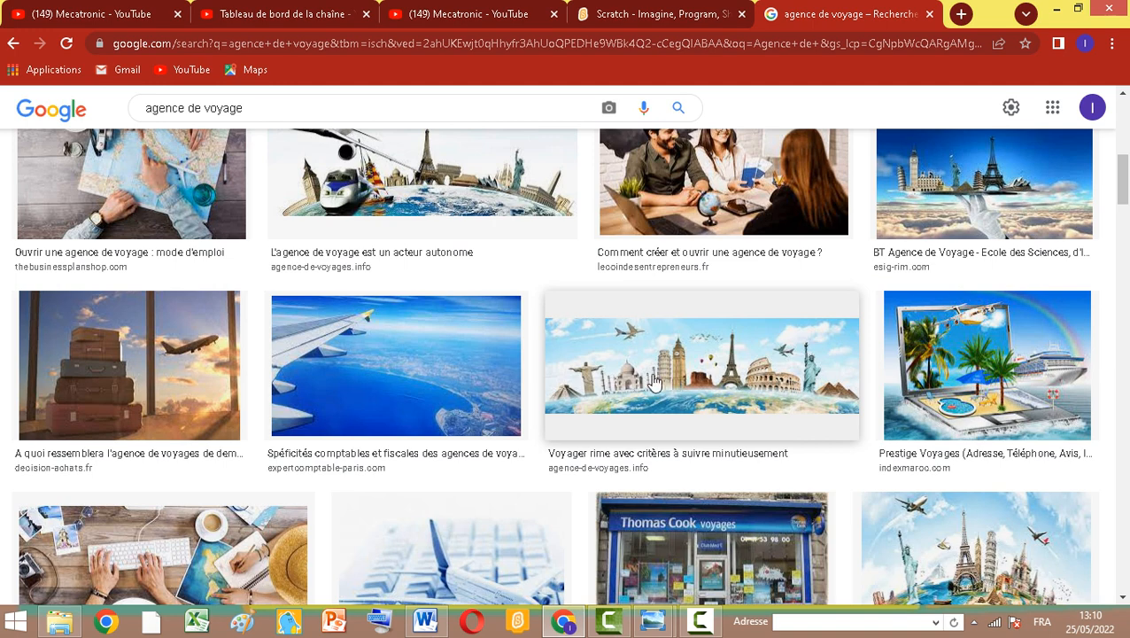
{"action": "left_click", "coordinate": [680, 383]}
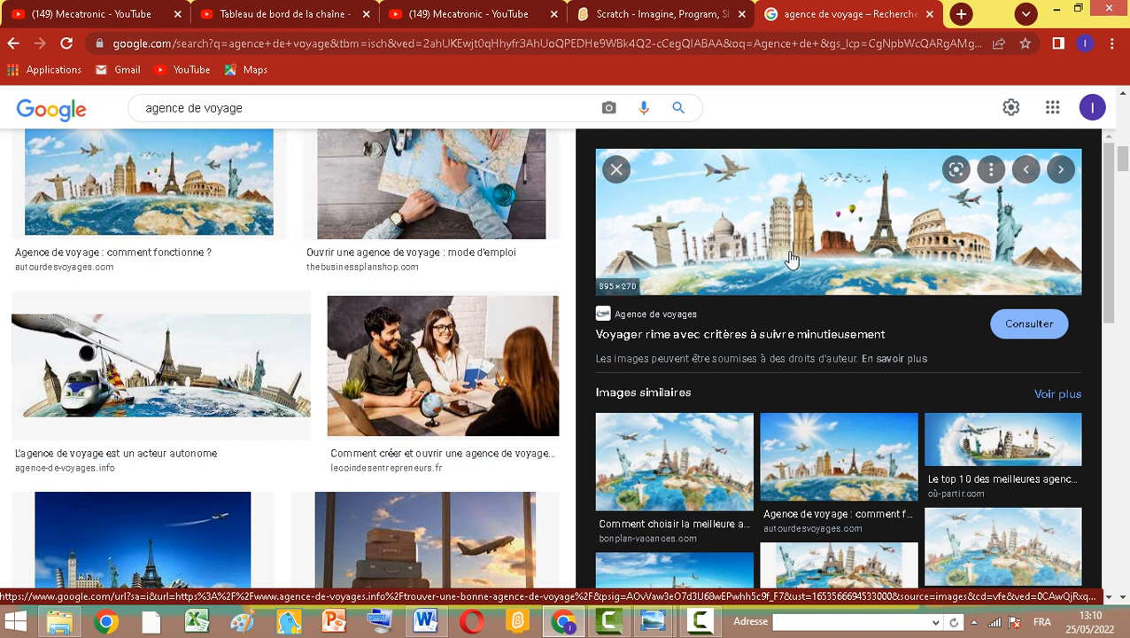
Save the plane-and-train travel image as banier1 in the AgenceVoyage folder on the desktop
{"action": "left_click", "coordinate": [122, 398]}
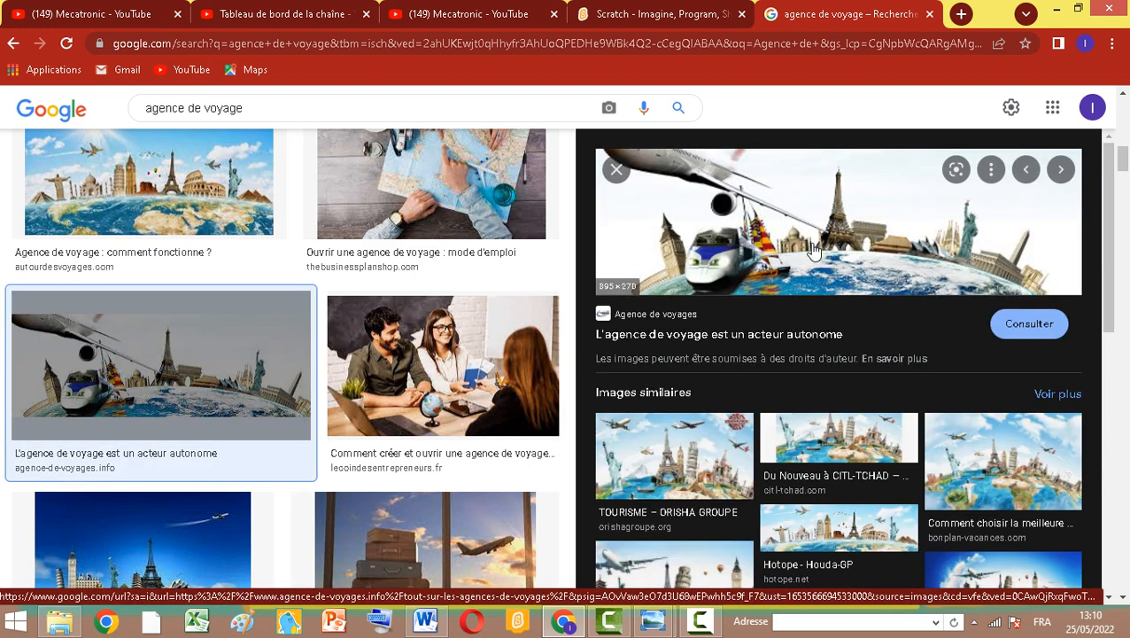
{"action": "right_click", "coordinate": [867, 243]}
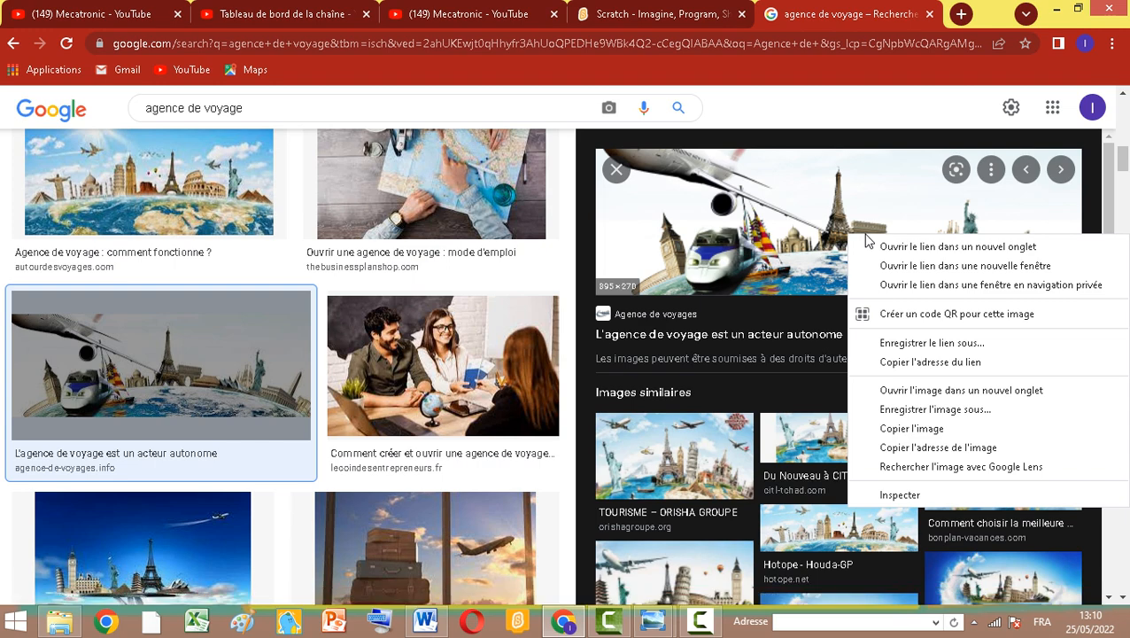
{"action": "right_click", "coordinate": [755, 212]}
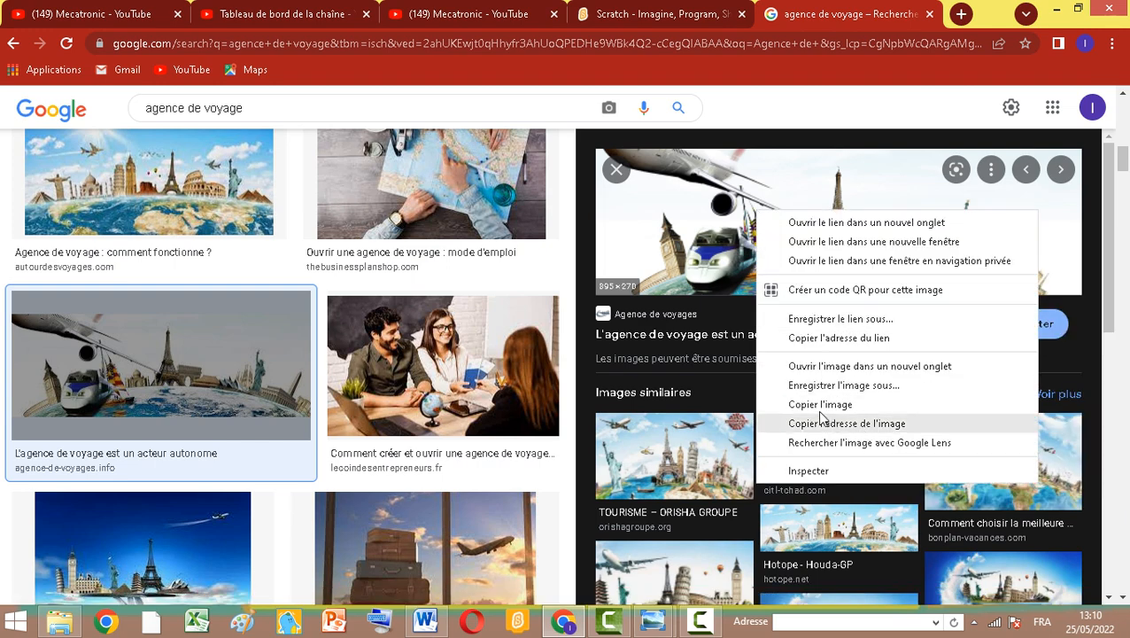
{"action": "left_click", "coordinate": [849, 400]}
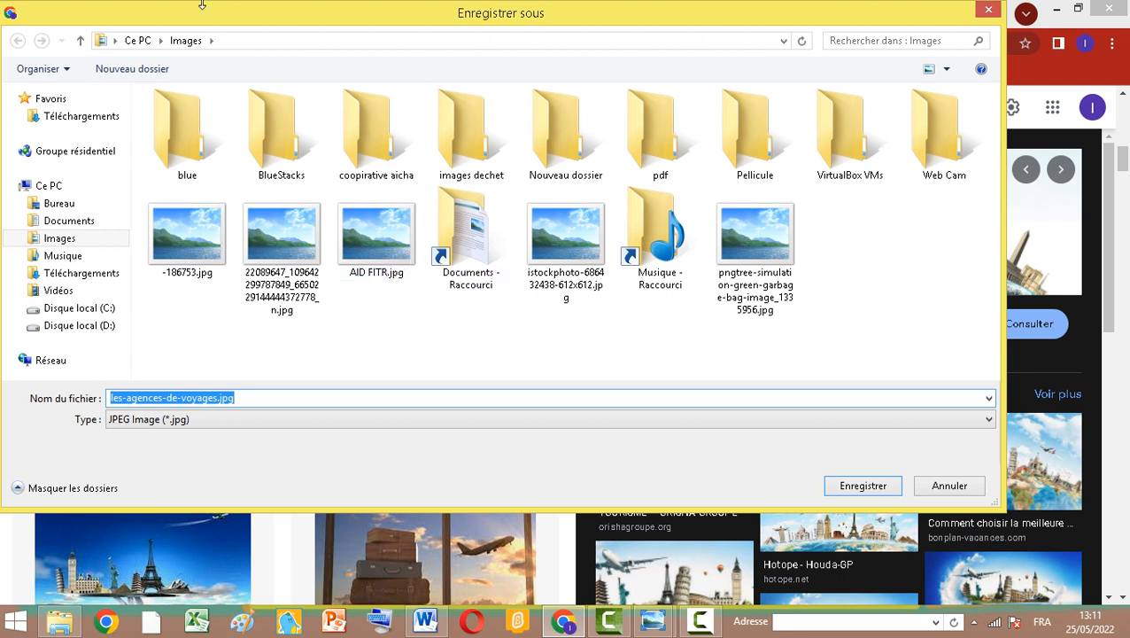
{"action": "left_click", "coordinate": [73, 204]}
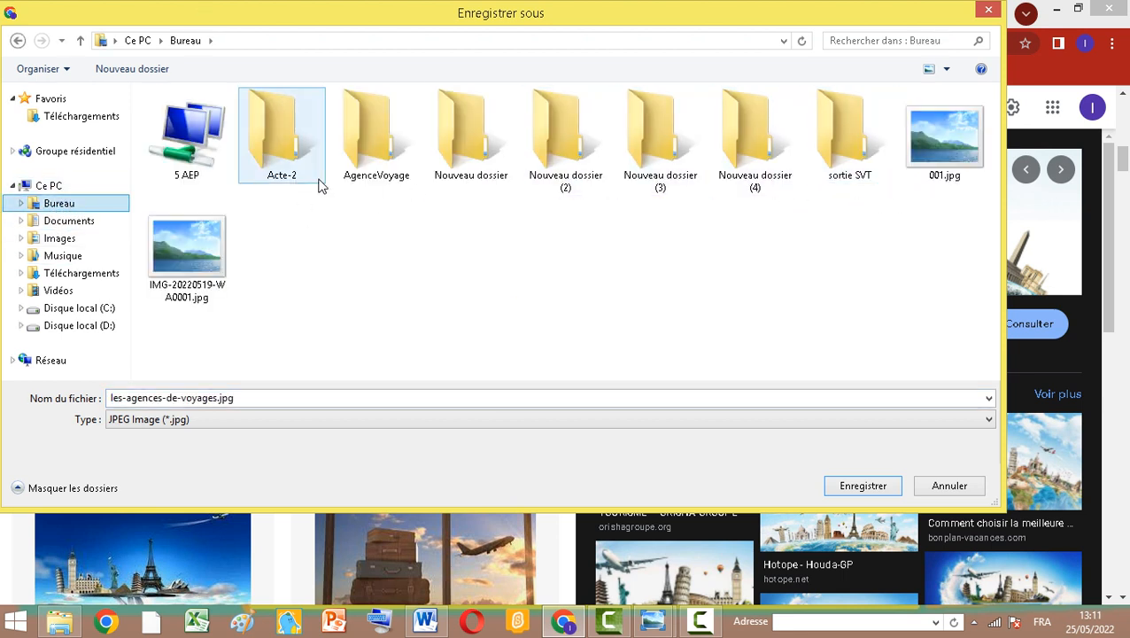
{"action": "double_click", "coordinate": [373, 159]}
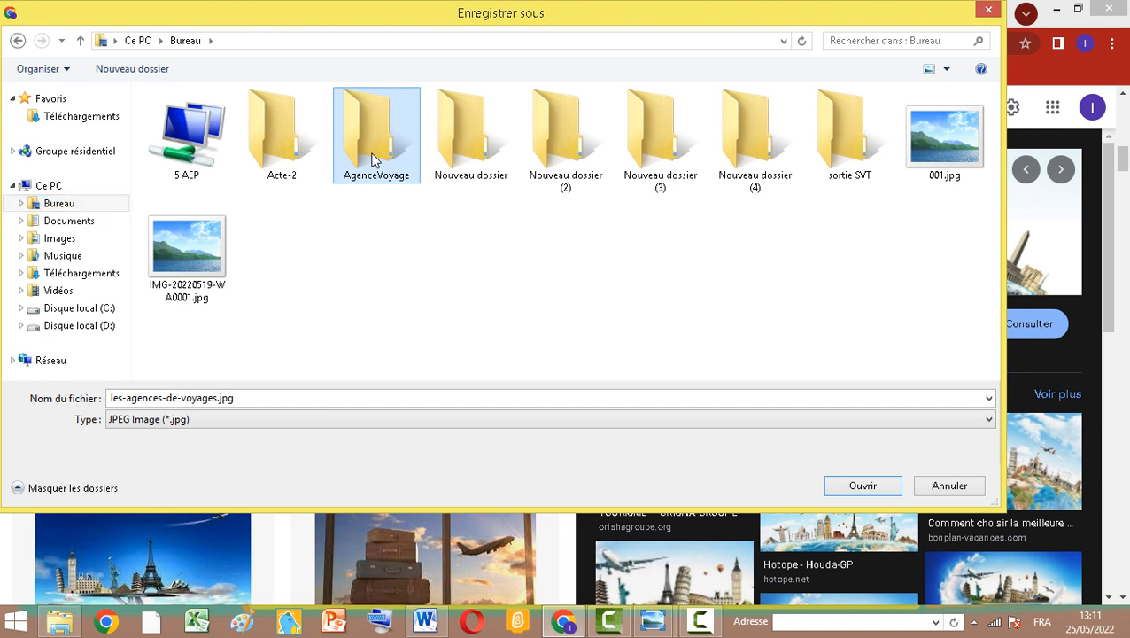
{"action": "left_click", "coordinate": [246, 398]}
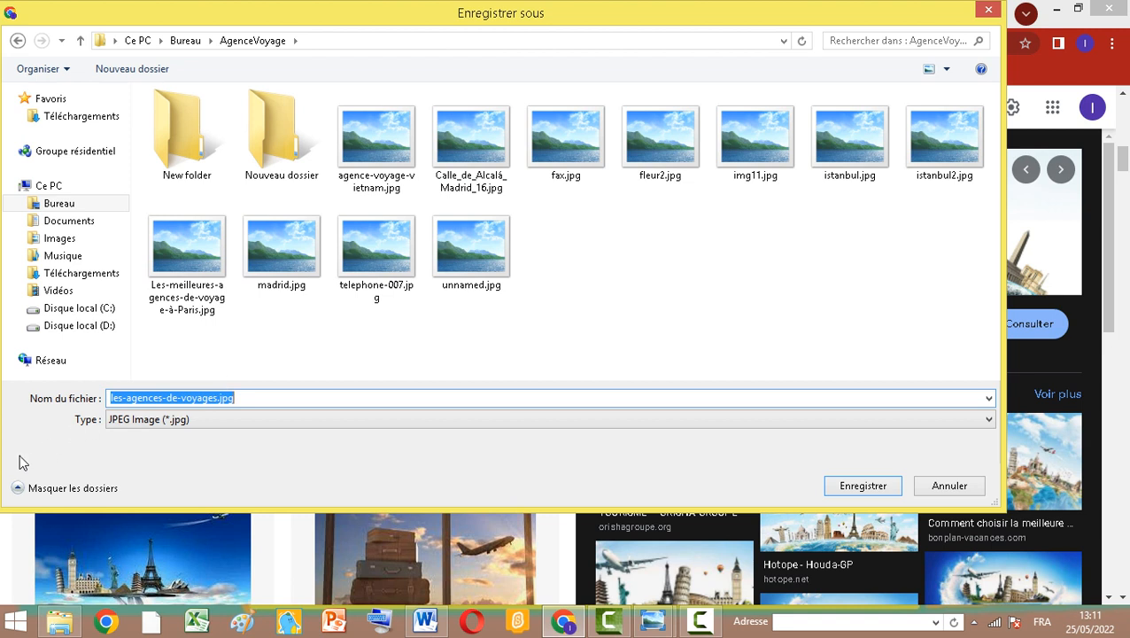
{"action": "type", "text": "banier1"}
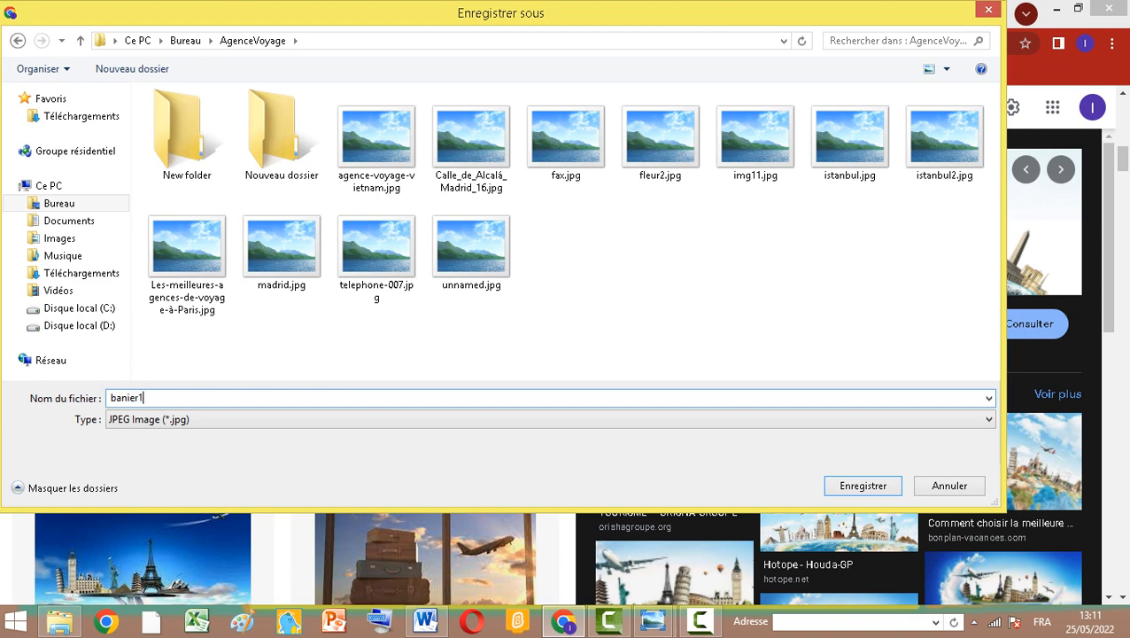
{"action": "left_click", "coordinate": [845, 490]}
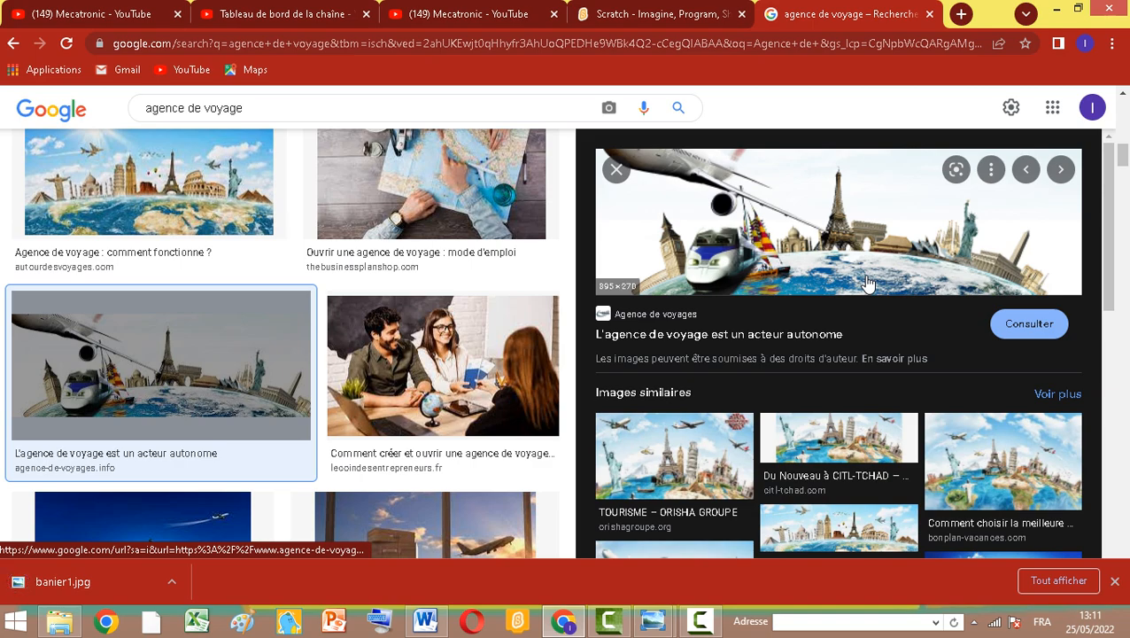
Browse further image results and their similar images for a suitable logo
{"action": "scroll", "coordinate": [303, 232], "scroll_direction": "down", "scroll_amount": 5}
{"action": "scroll", "coordinate": [310, 235], "scroll_direction": "down", "scroll_amount": 3}
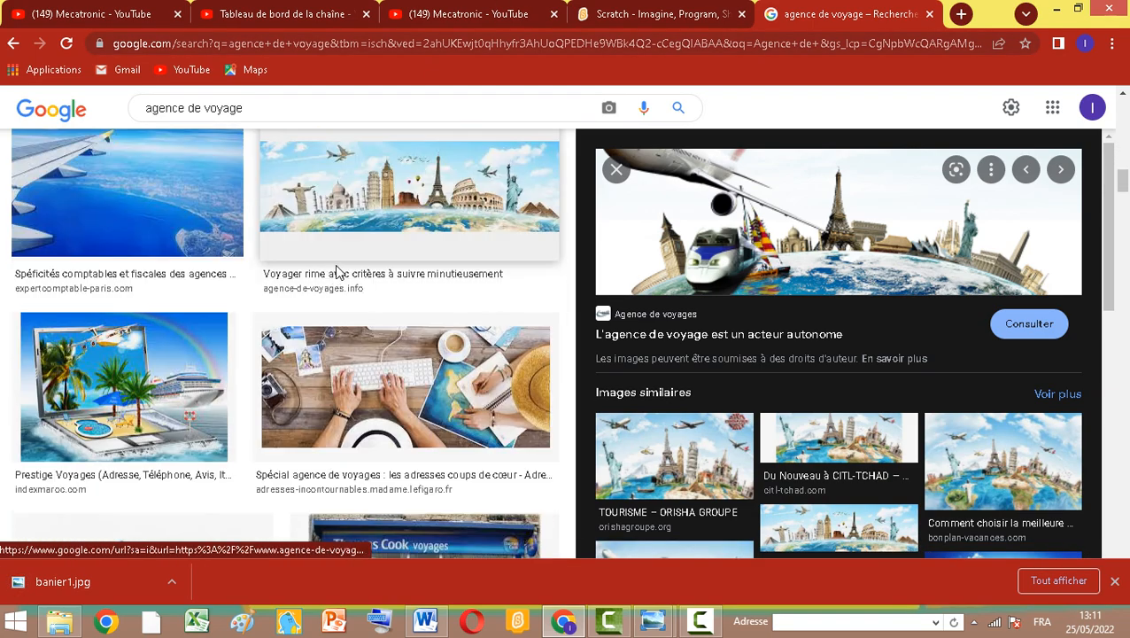
{"action": "scroll", "coordinate": [337, 271], "scroll_direction": "down", "scroll_amount": 10}
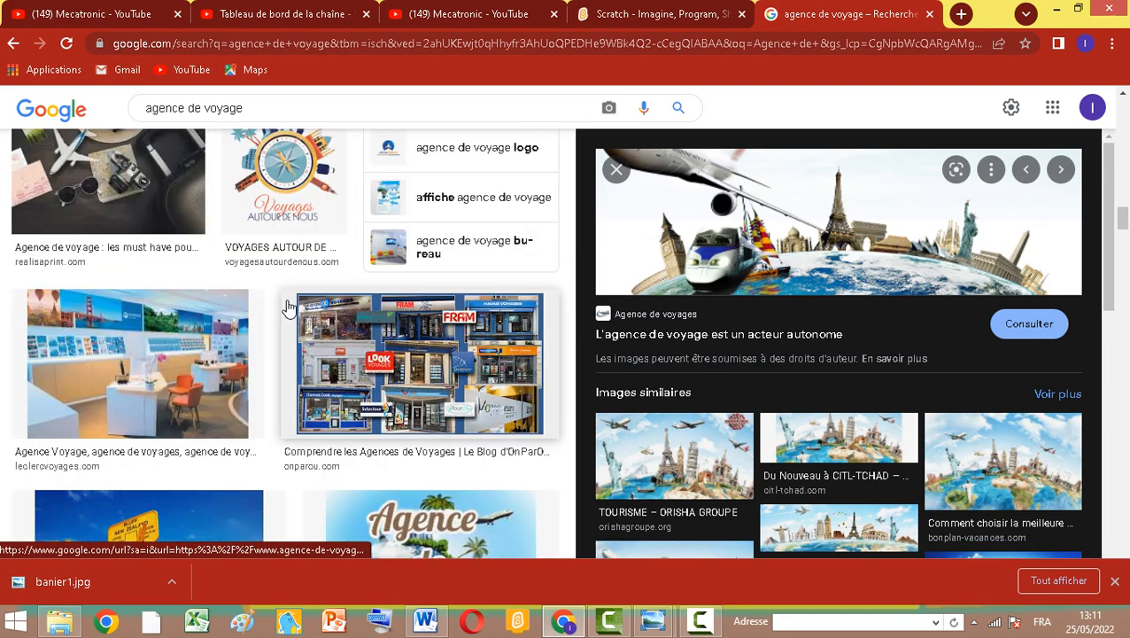
{"action": "scroll", "coordinate": [286, 241], "scroll_direction": "up", "scroll_amount": 2}
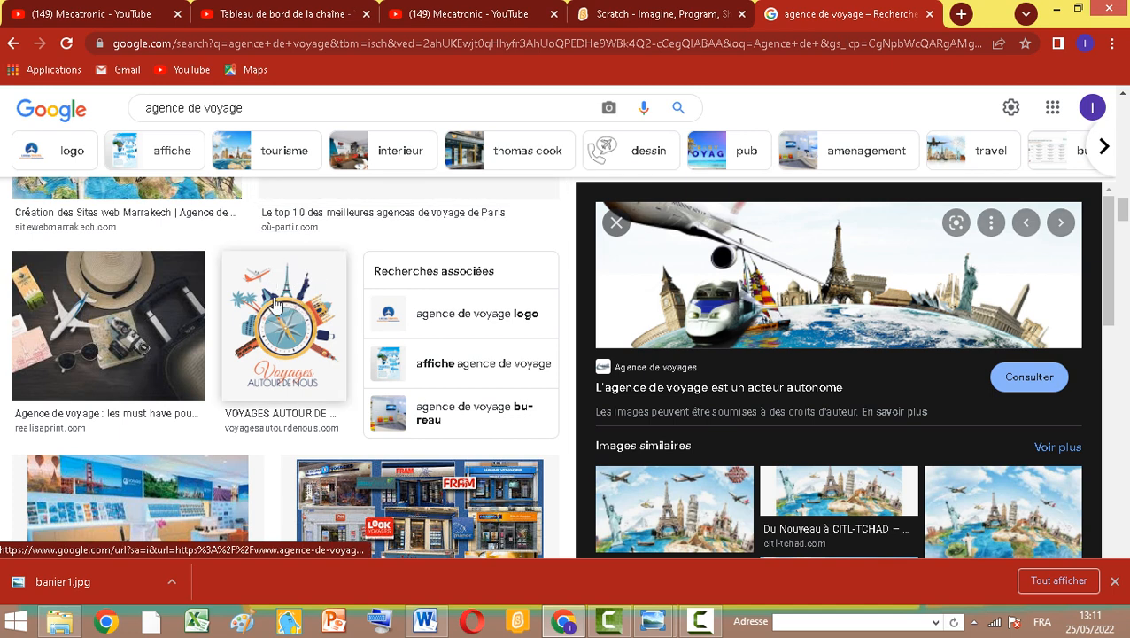
{"action": "left_click", "coordinate": [274, 304]}
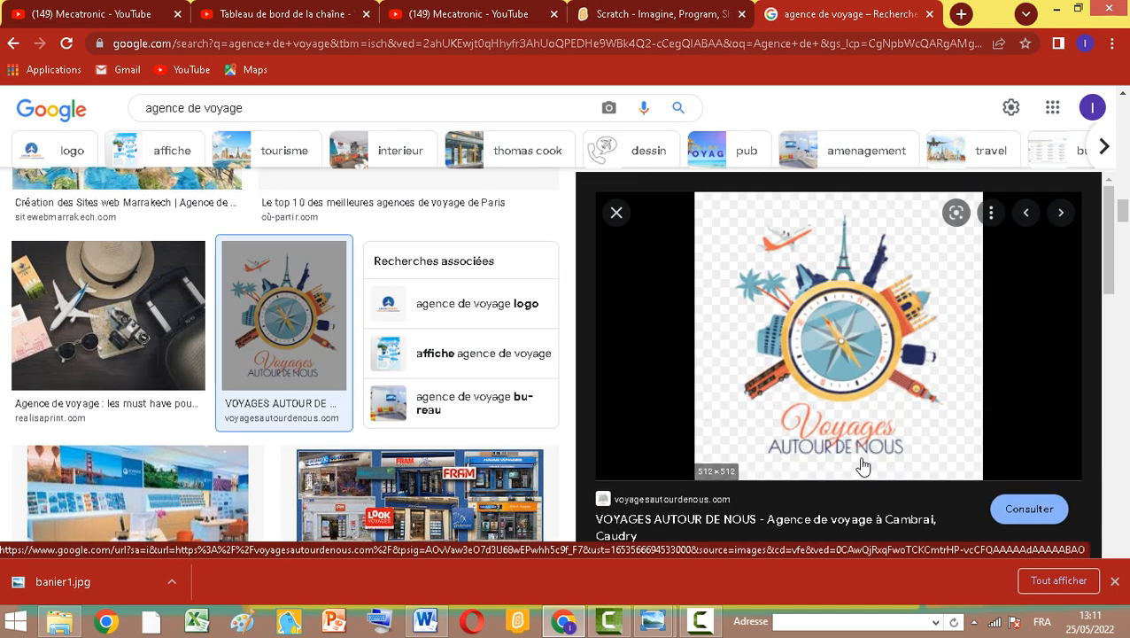
{"action": "scroll", "coordinate": [862, 461], "scroll_direction": "down", "scroll_amount": 4}
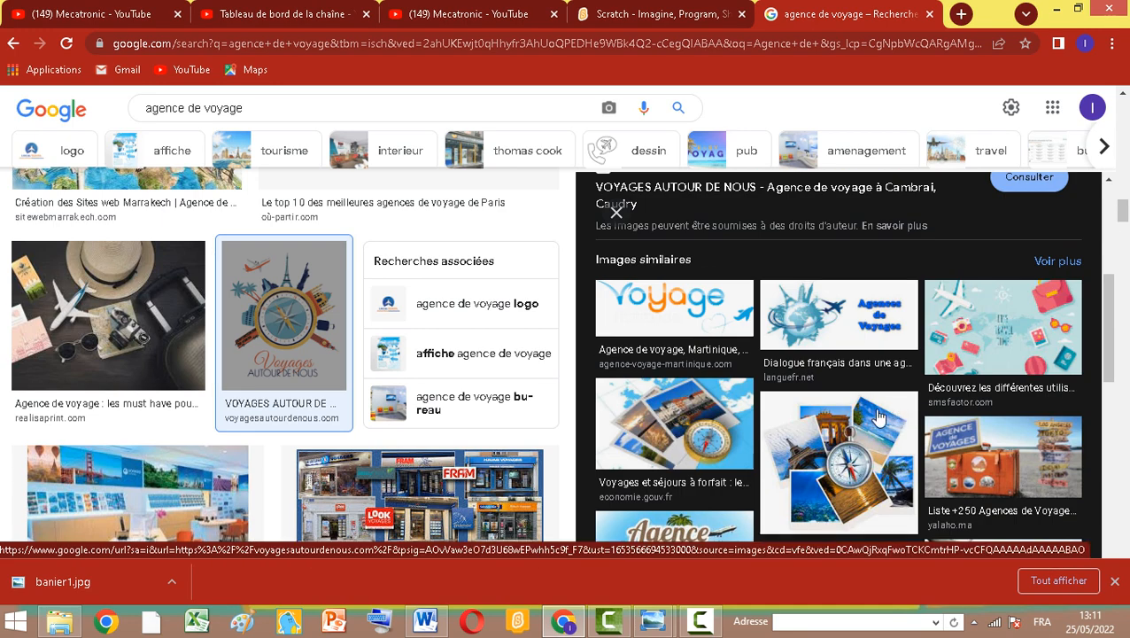
{"action": "scroll", "coordinate": [877, 416], "scroll_direction": "down", "scroll_amount": 2}
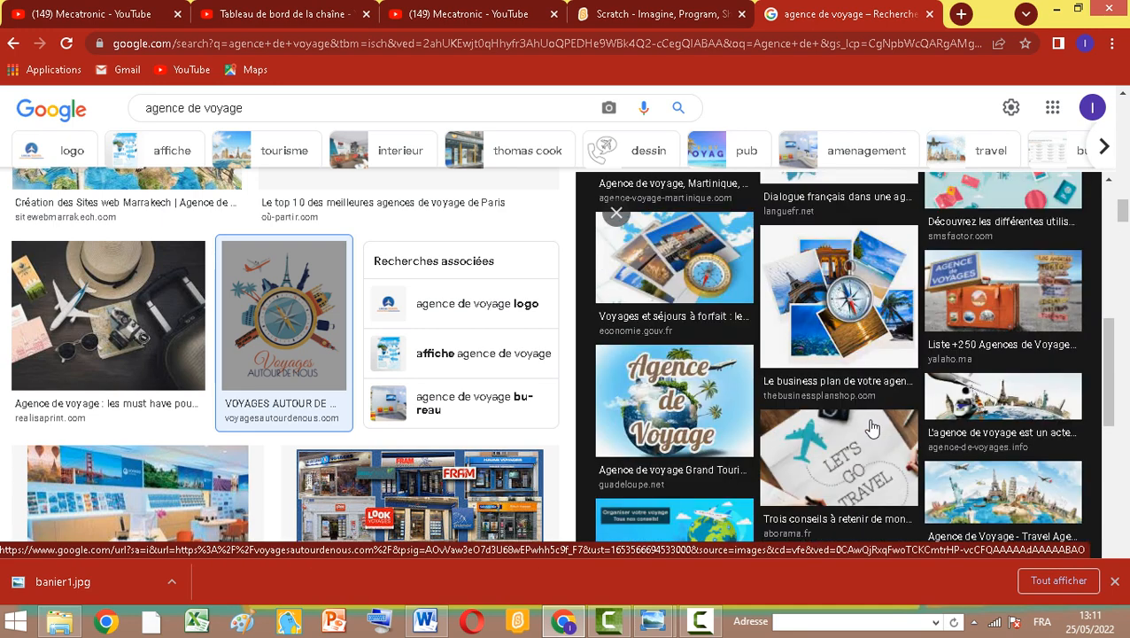
Save the "Agence de Voyage" globe image as sigle2 in the AgenceVoyage folder
{"action": "left_click", "coordinate": [676, 400]}
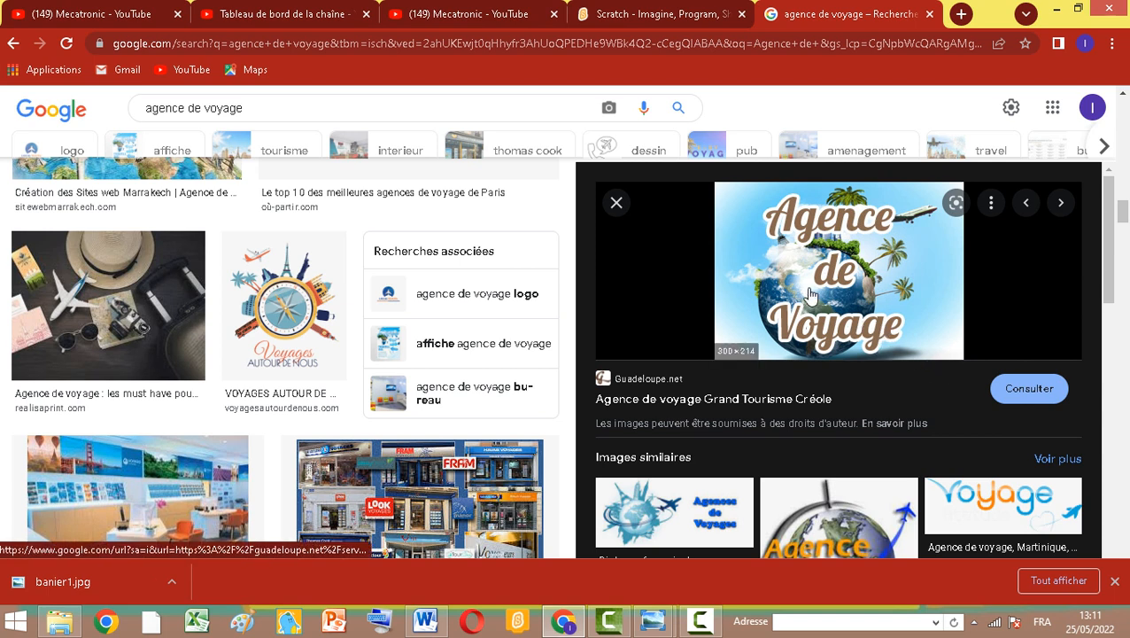
{"action": "right_click", "coordinate": [852, 290]}
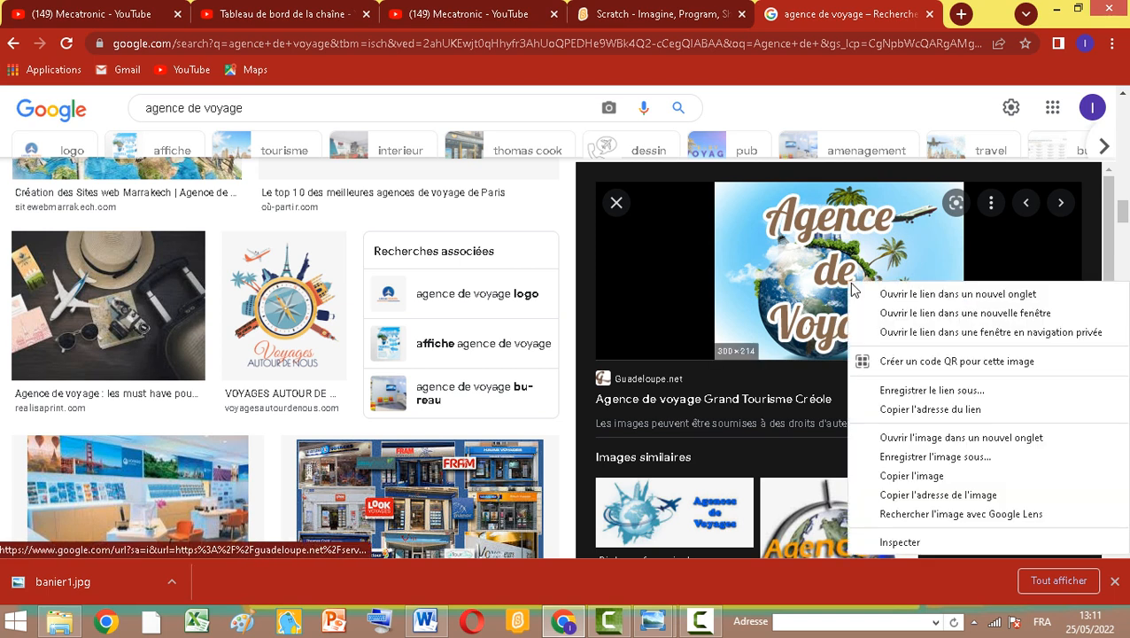
{"action": "left_click", "coordinate": [924, 458]}
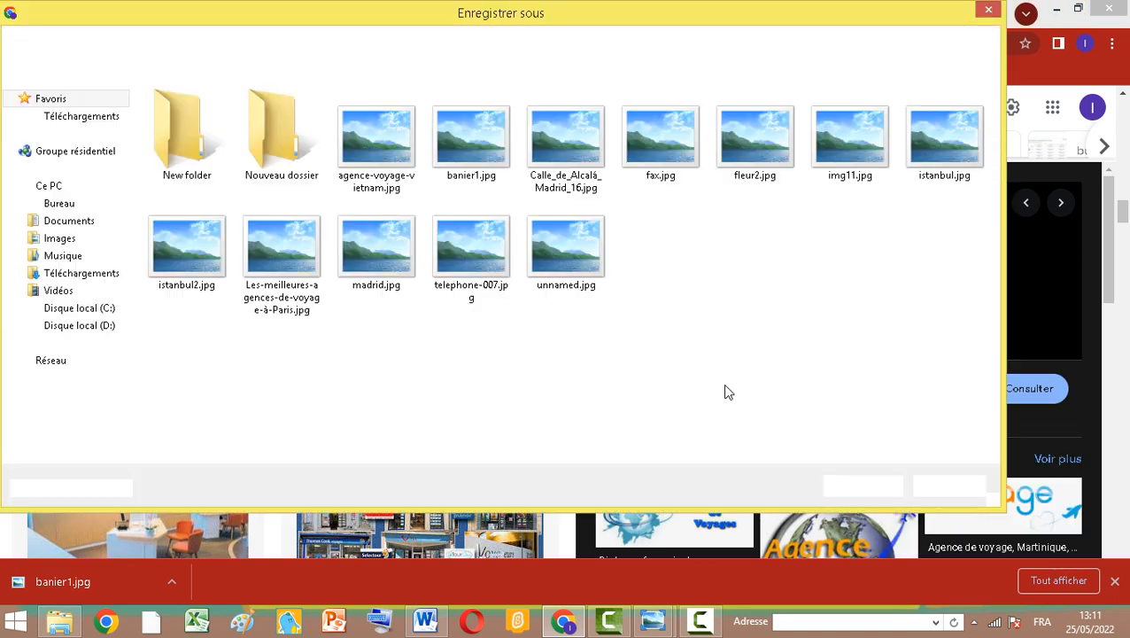
{"action": "type", "text": "sigle2"}
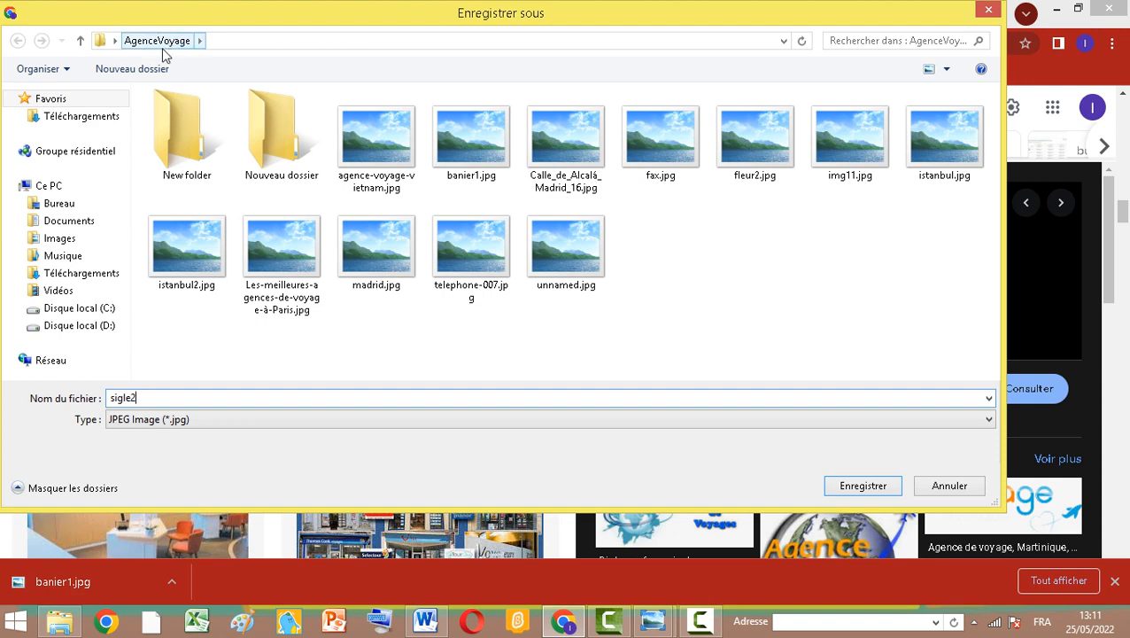
{"action": "left_click", "coordinate": [861, 487]}
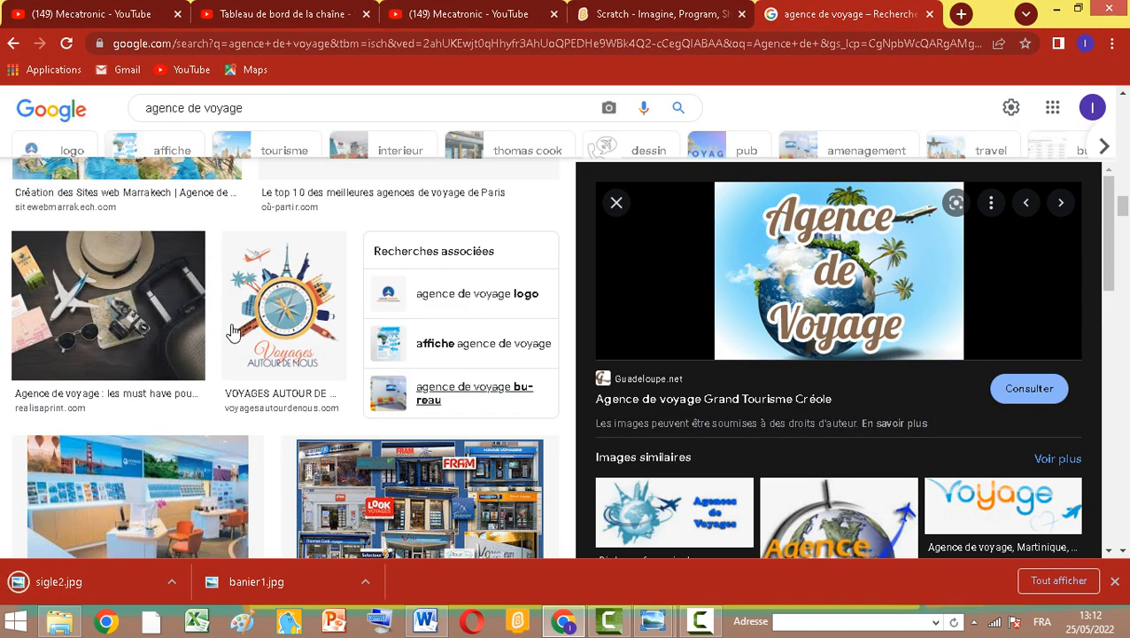
Minimize the browser and the AgenceVoyage folder window to return to the desktop
{"action": "scroll", "coordinate": [227, 391], "scroll_direction": "down", "scroll_amount": 8}
{"action": "scroll", "coordinate": [282, 395], "scroll_direction": "down", "scroll_amount": 1}
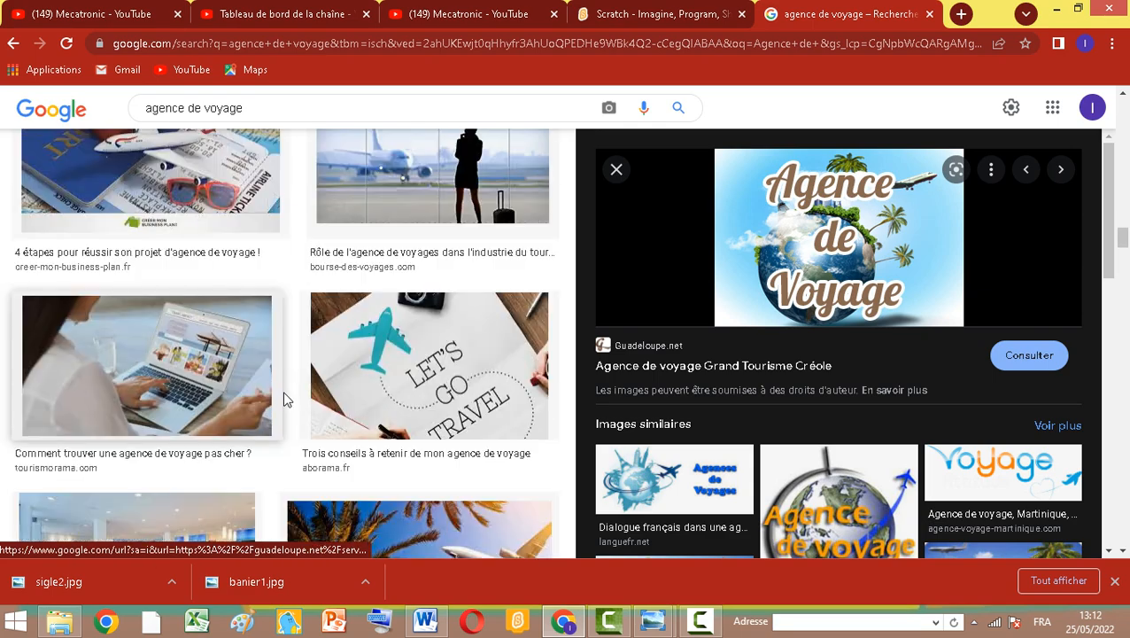
{"action": "scroll", "coordinate": [326, 429], "scroll_direction": "down", "scroll_amount": 2}
{"action": "scroll", "coordinate": [347, 354], "scroll_direction": "up", "scroll_amount": 8}
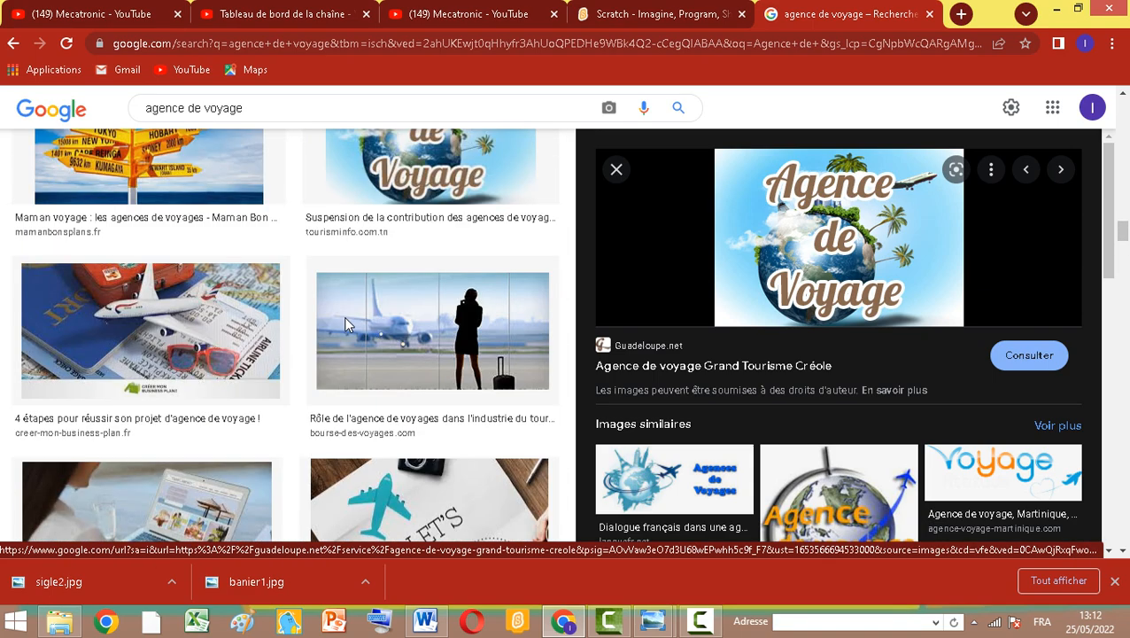
{"action": "left_click", "coordinate": [1057, 9]}
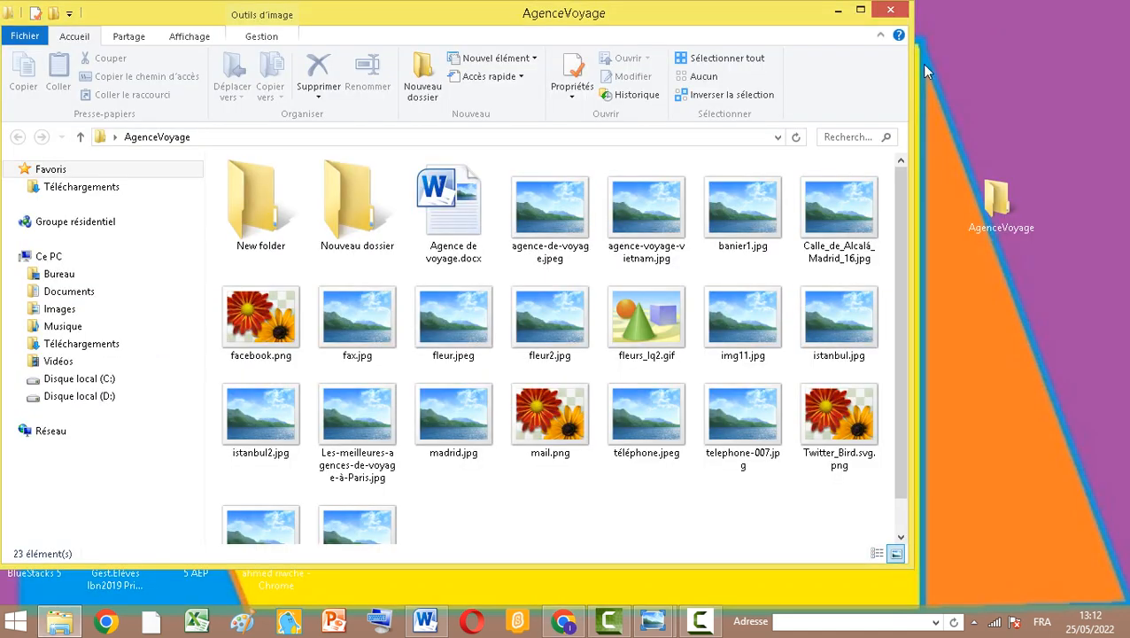
{"action": "left_click", "coordinate": [838, 11]}
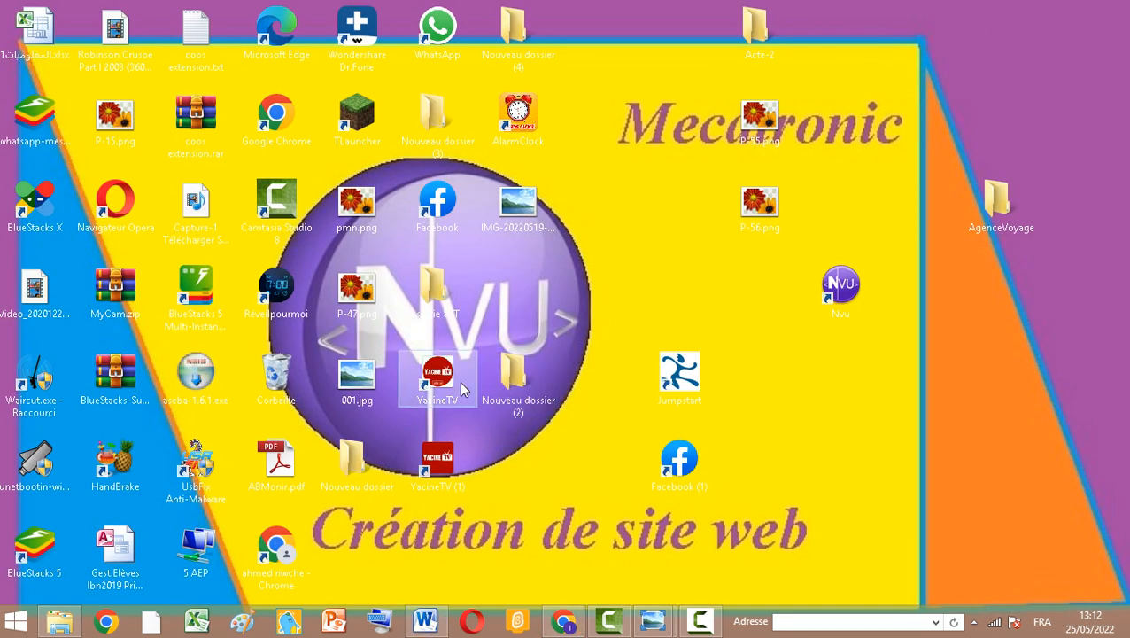
Launch Nvu from the desktop and close the startup tips window
{"action": "left_click", "coordinate": [841, 291]}
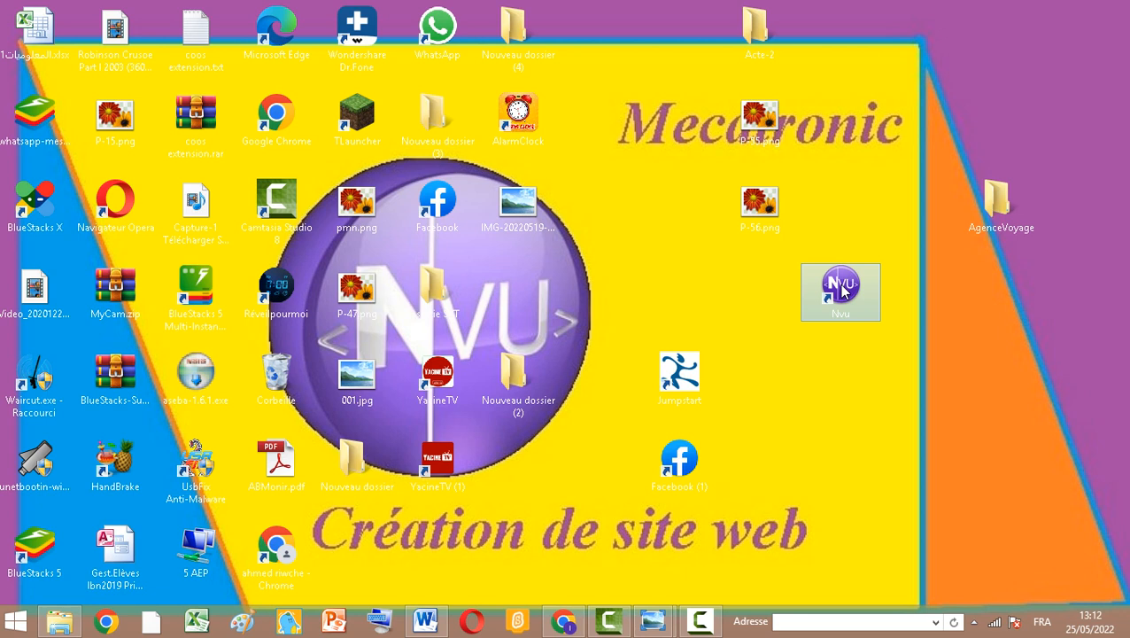
{"action": "double_click", "coordinate": [839, 289]}
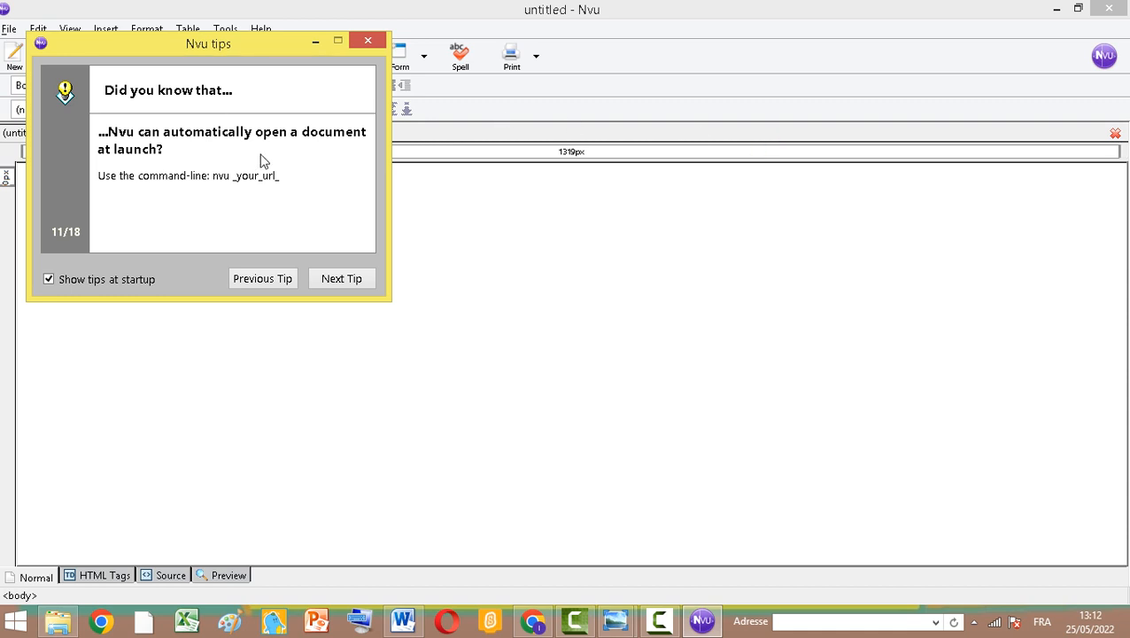
{"action": "left_click", "coordinate": [365, 41]}
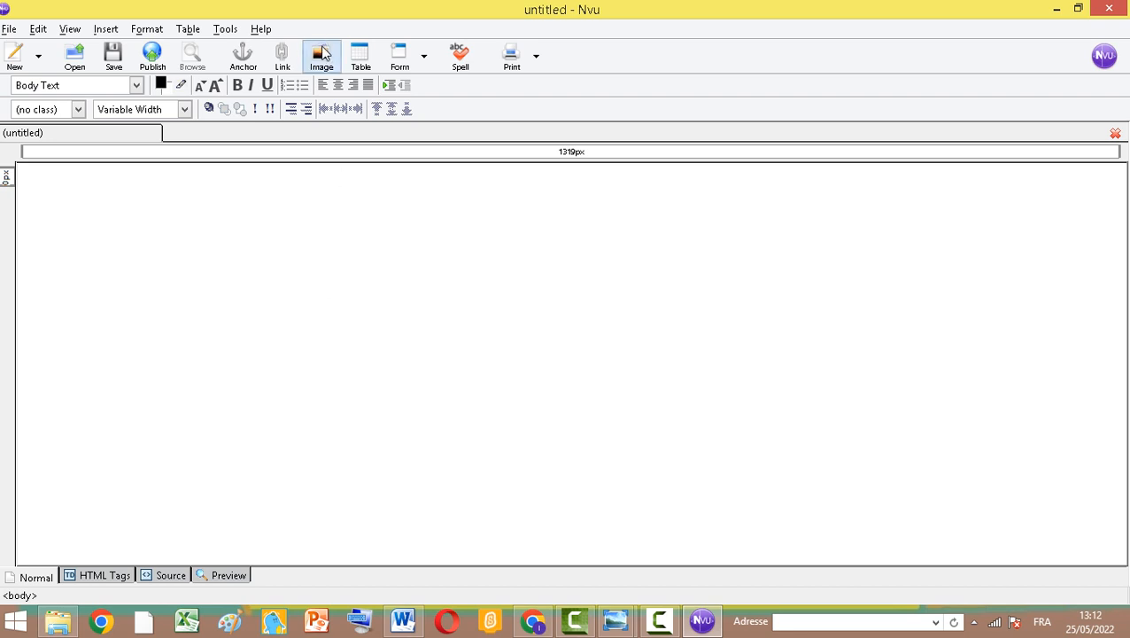
{"action": "left_click", "coordinate": [360, 55]}
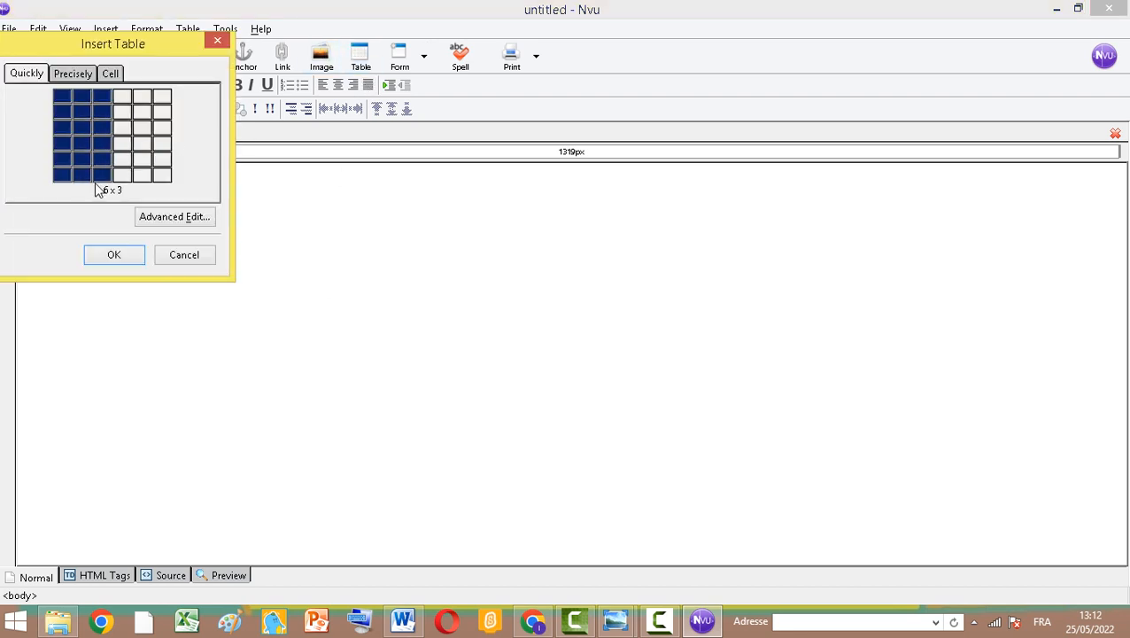
{"action": "left_click", "coordinate": [289, 225]}
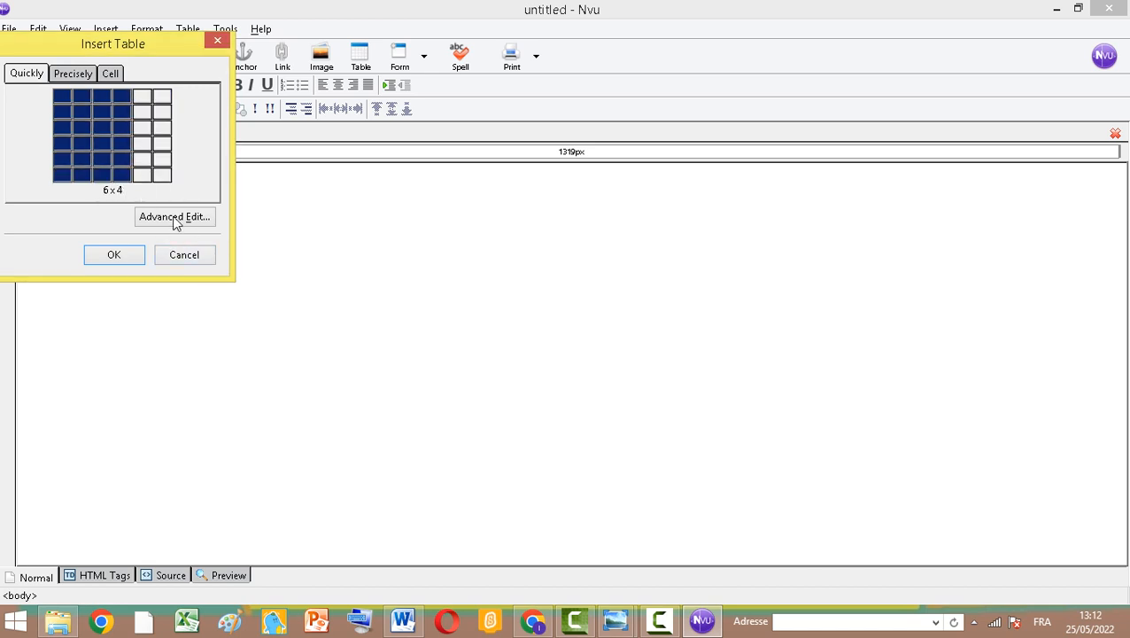
{"action": "left_click", "coordinate": [186, 256]}
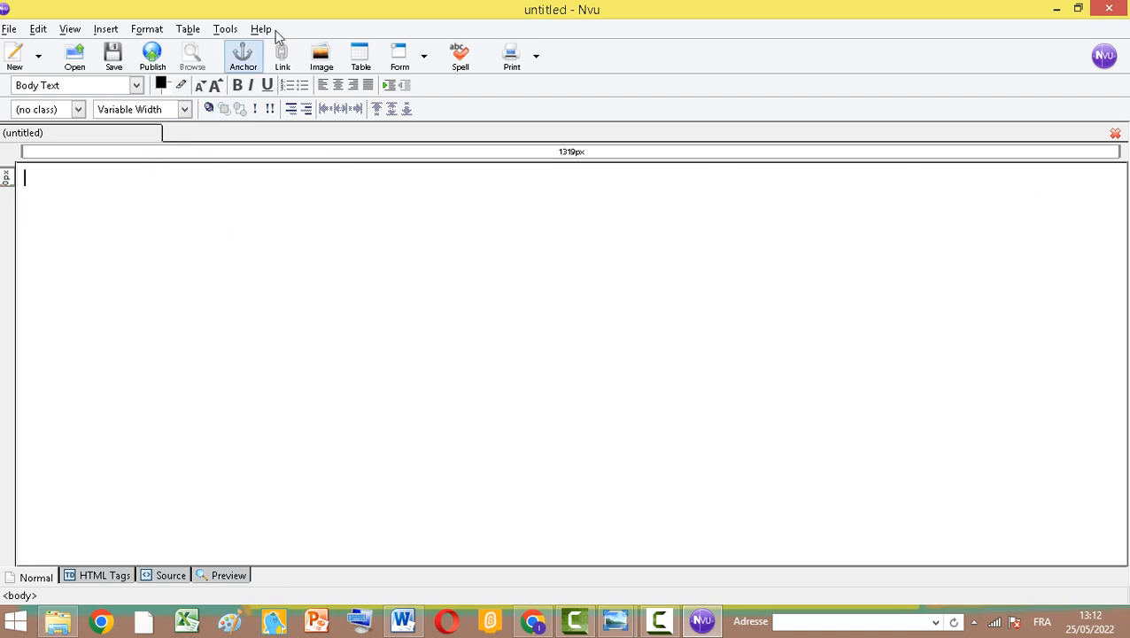
Insert the banier1.jpg image from the AgenceVoyage folder on the desktop, choosing not to use alternate text
{"action": "left_click", "coordinate": [322, 64]}
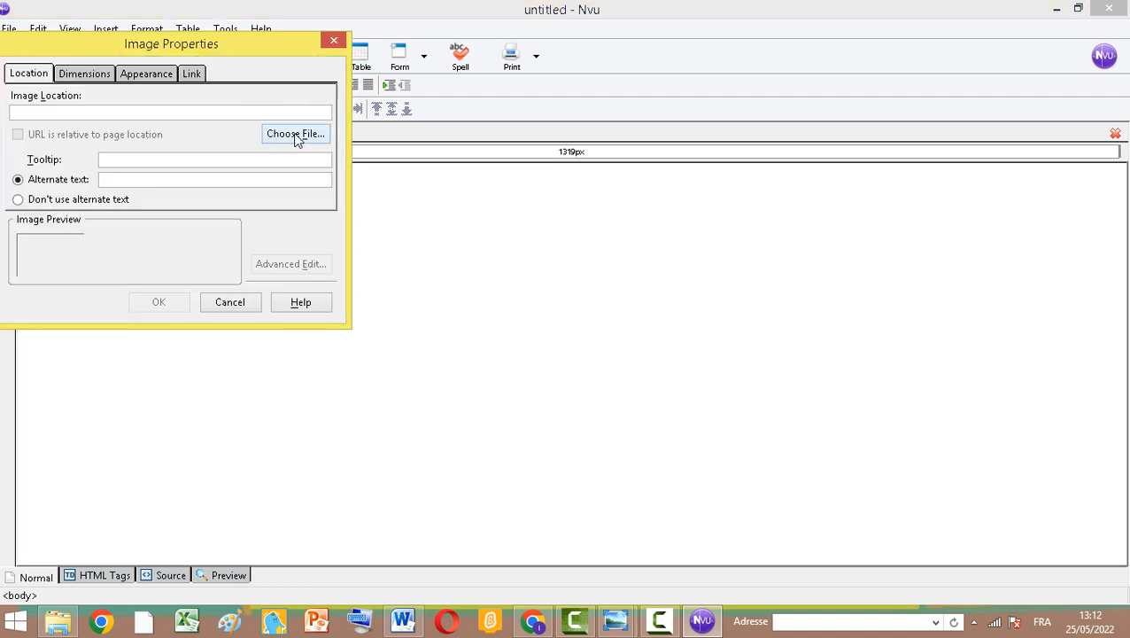
{"action": "left_click", "coordinate": [297, 134]}
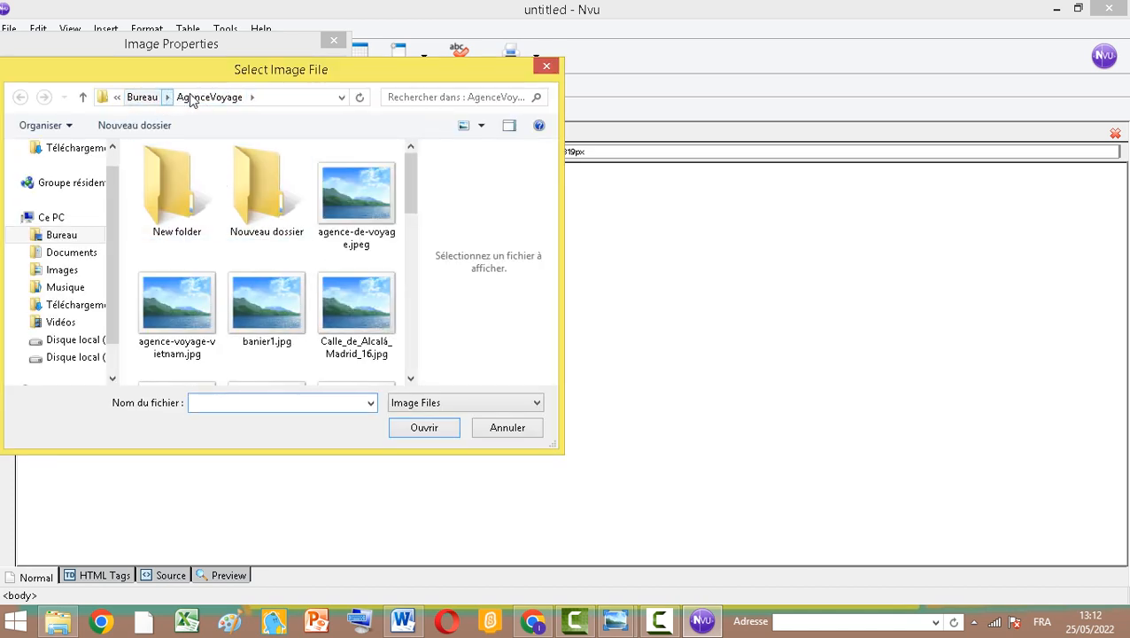
{"action": "left_click_drag", "start_coordinate": [410, 193], "coordinate": [408, 217]}
{"action": "left_click", "coordinate": [270, 228]}
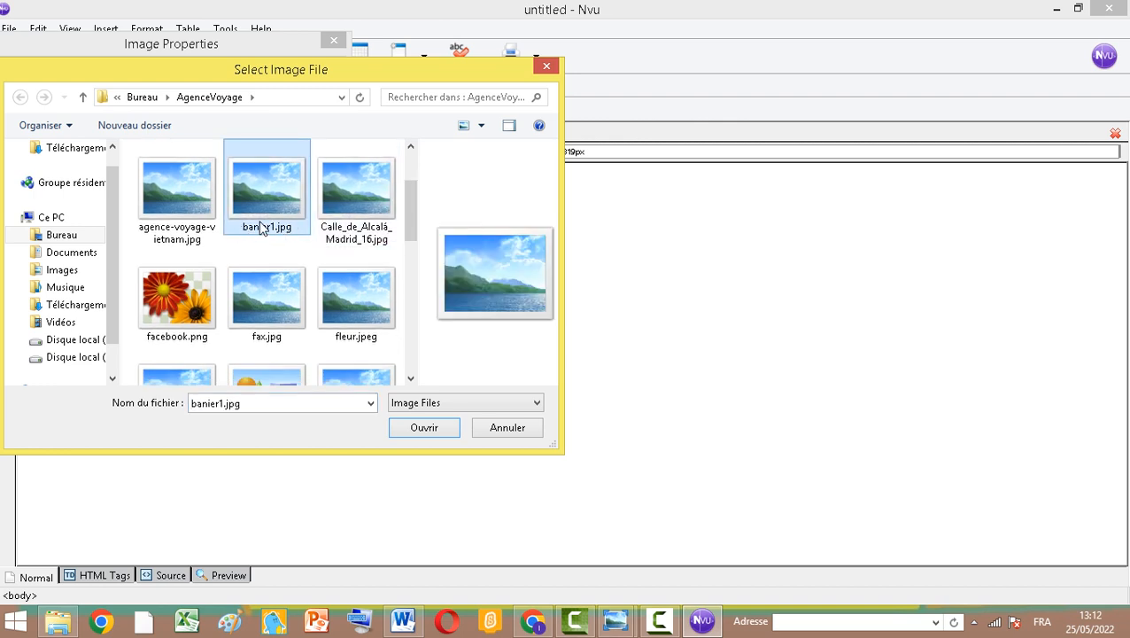
{"action": "left_click", "coordinate": [413, 427]}
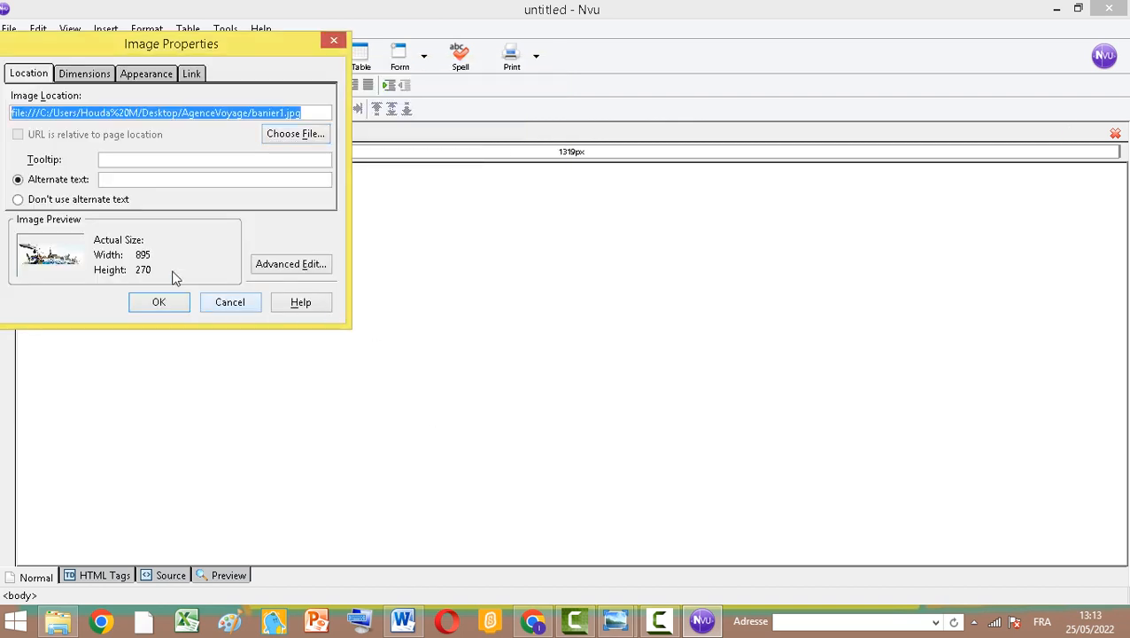
{"action": "left_click", "coordinate": [63, 201]}
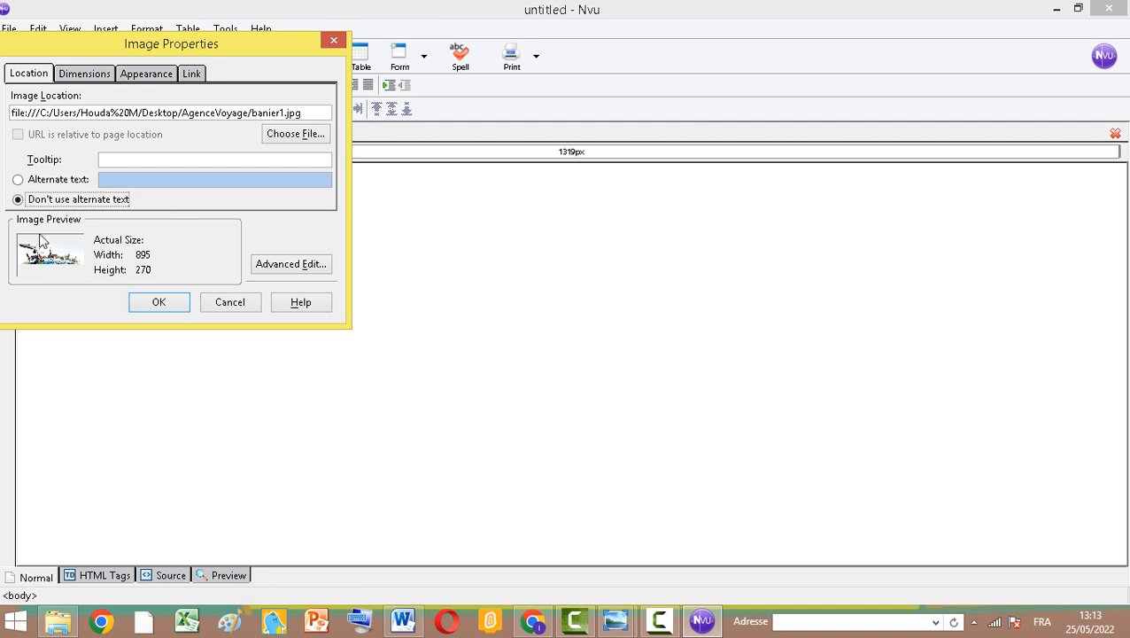
{"action": "left_click", "coordinate": [158, 305]}
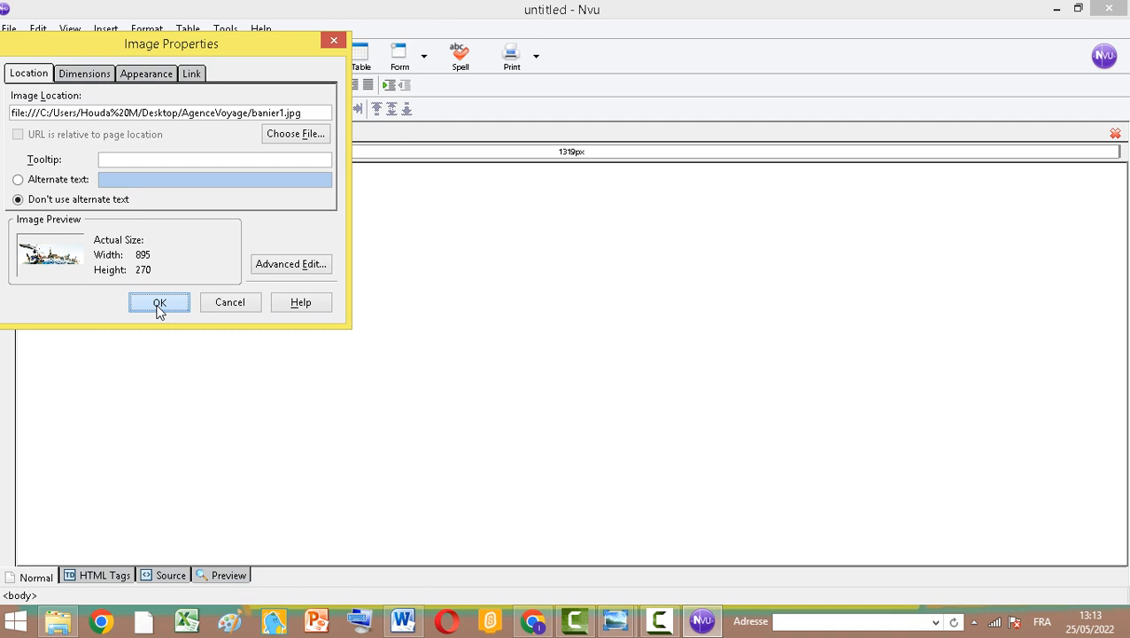
Resize the banner image to stretch across the full page width and about 193 px high
{"action": "right_click", "coordinate": [634, 346]}
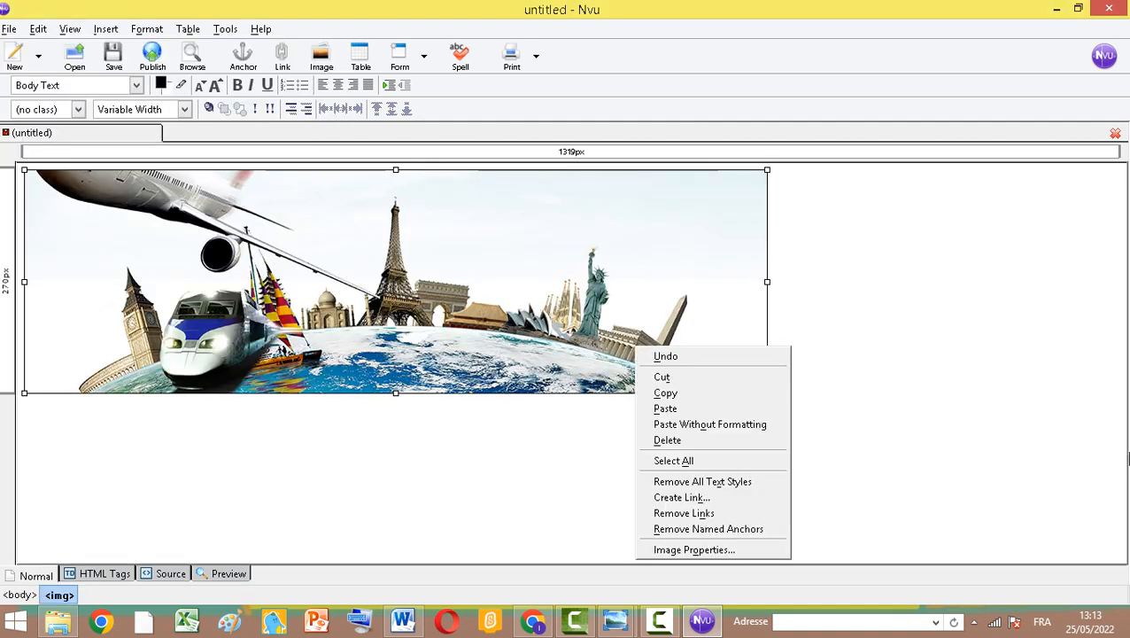
{"action": "left_click", "coordinate": [767, 284]}
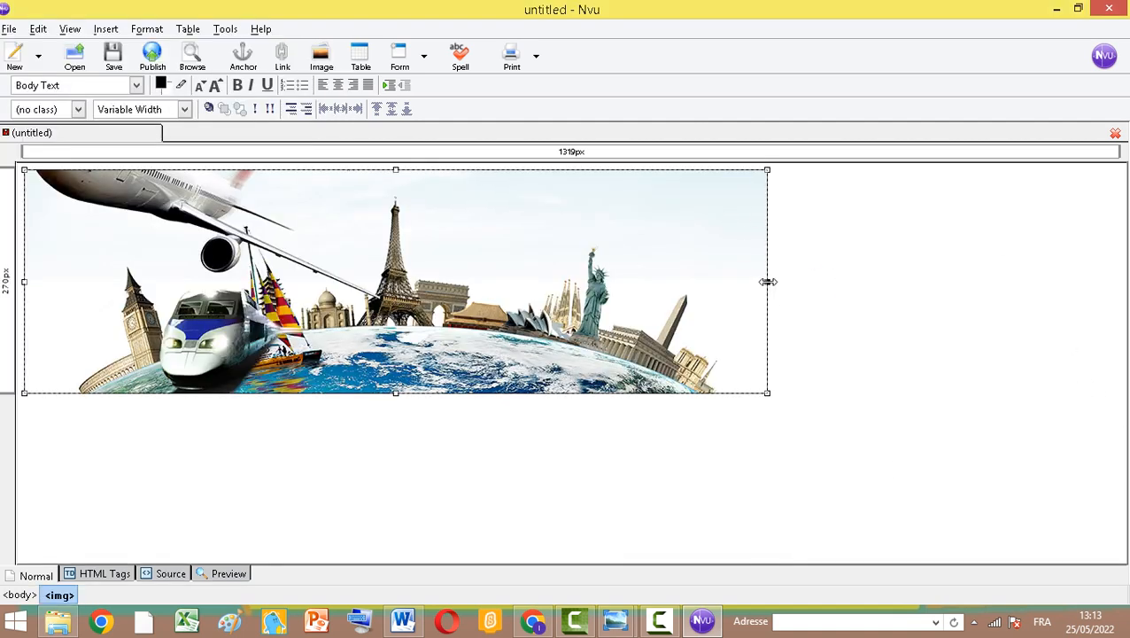
{"action": "left_click_drag", "start_coordinate": [768, 284], "coordinate": [1121, 250]}
{"action": "left_click", "coordinate": [565, 390]}
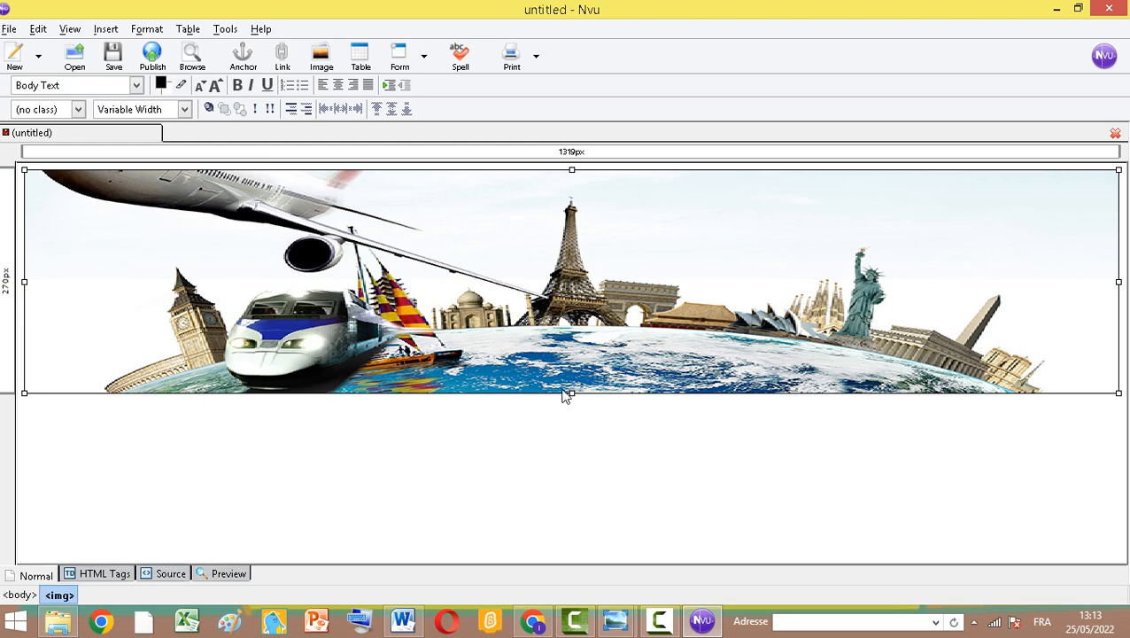
{"action": "left_click_drag", "start_coordinate": [571, 393], "coordinate": [574, 329]}
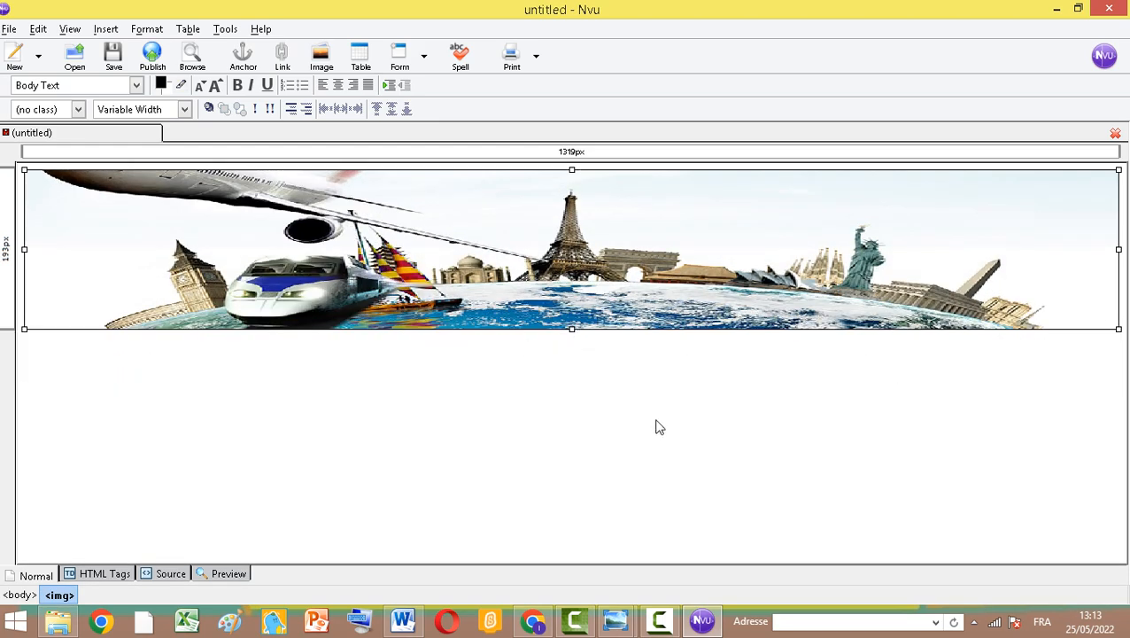
{"action": "left_click", "coordinate": [448, 359]}
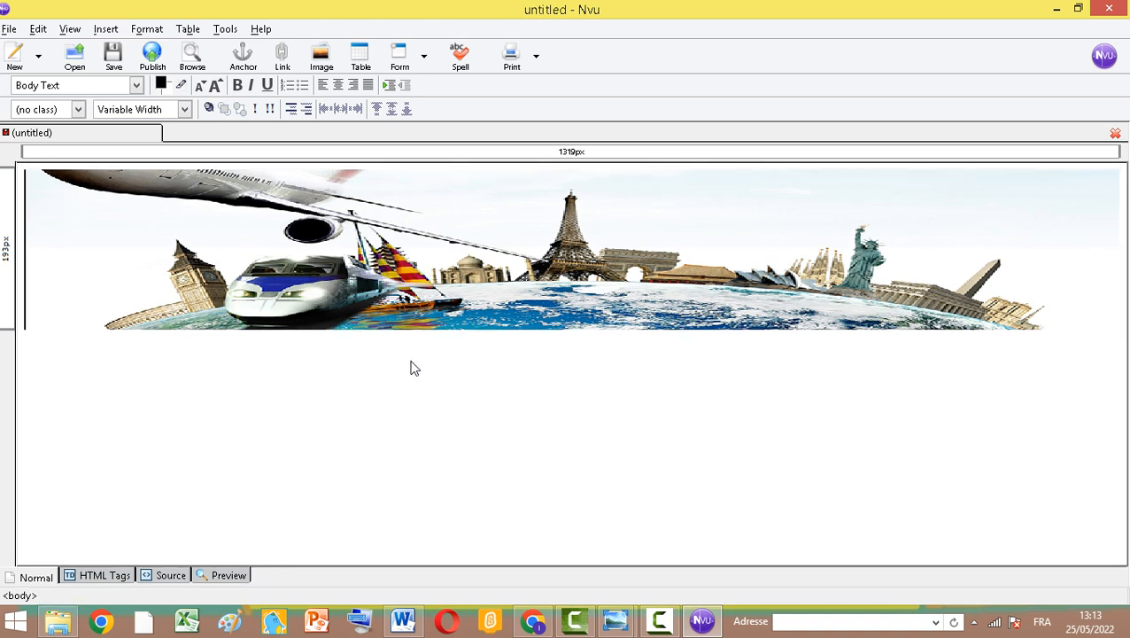
Place the cursor after the banner and start a new line below it
{"action": "key", "text": "Right"}
{"action": "left_click", "coordinate": [333, 426]}
{"action": "key", "text": "Right"}
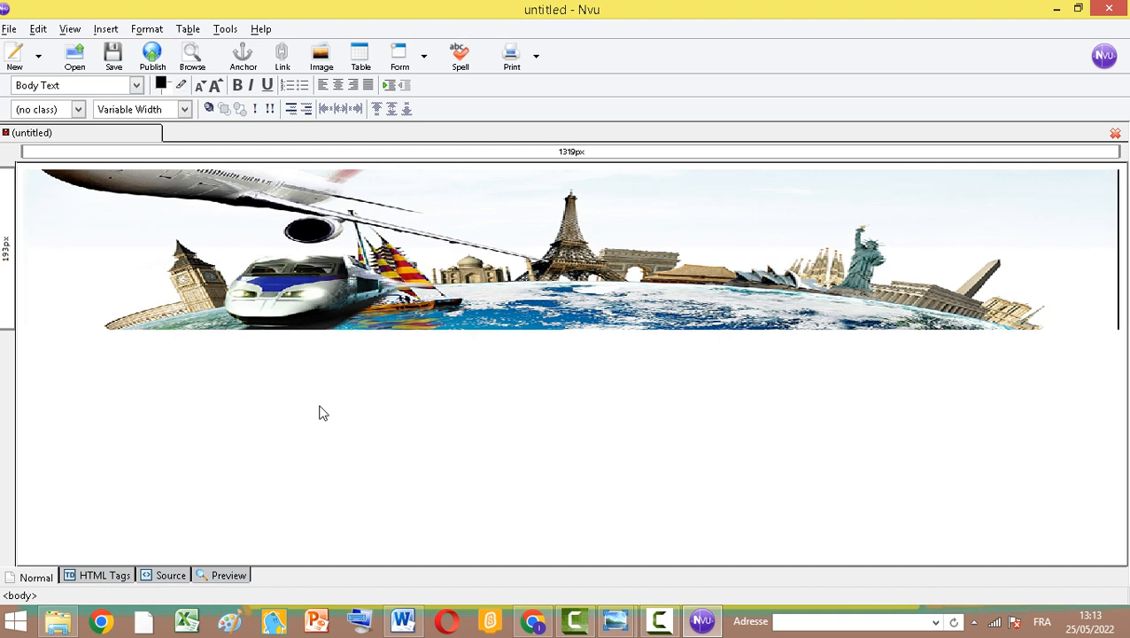
{"action": "key", "text": "Return"}
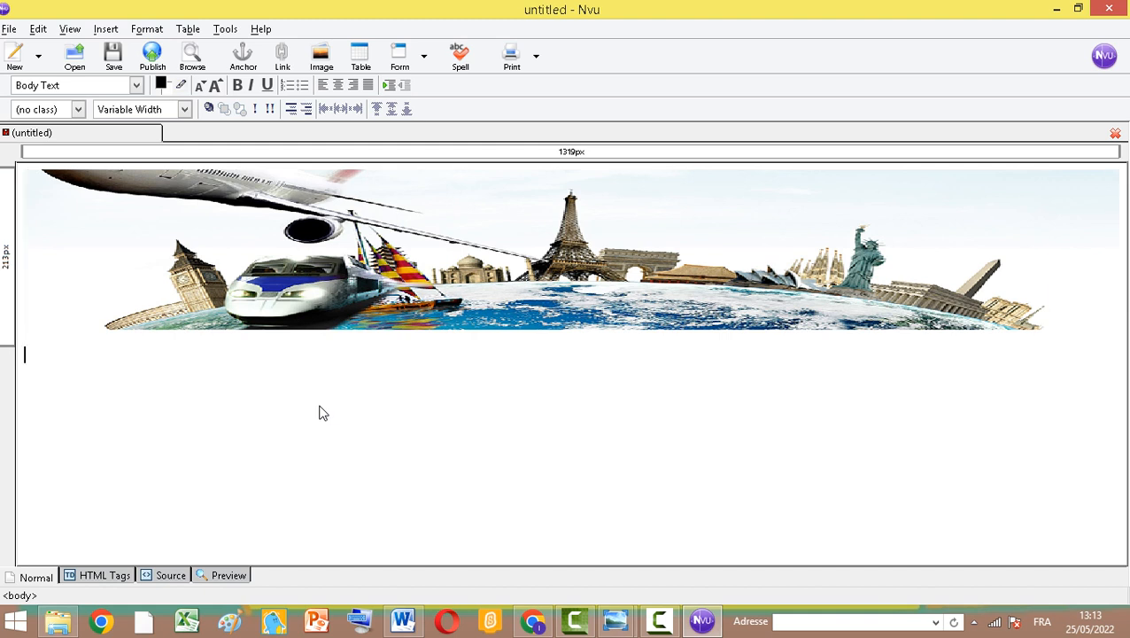
{"action": "key", "text": "Return"}
{"action": "key", "text": "BackSpace"}
Insert a one-row, three-column table below the banner and stretch it to the full page width
{"action": "left_click", "coordinate": [361, 56]}
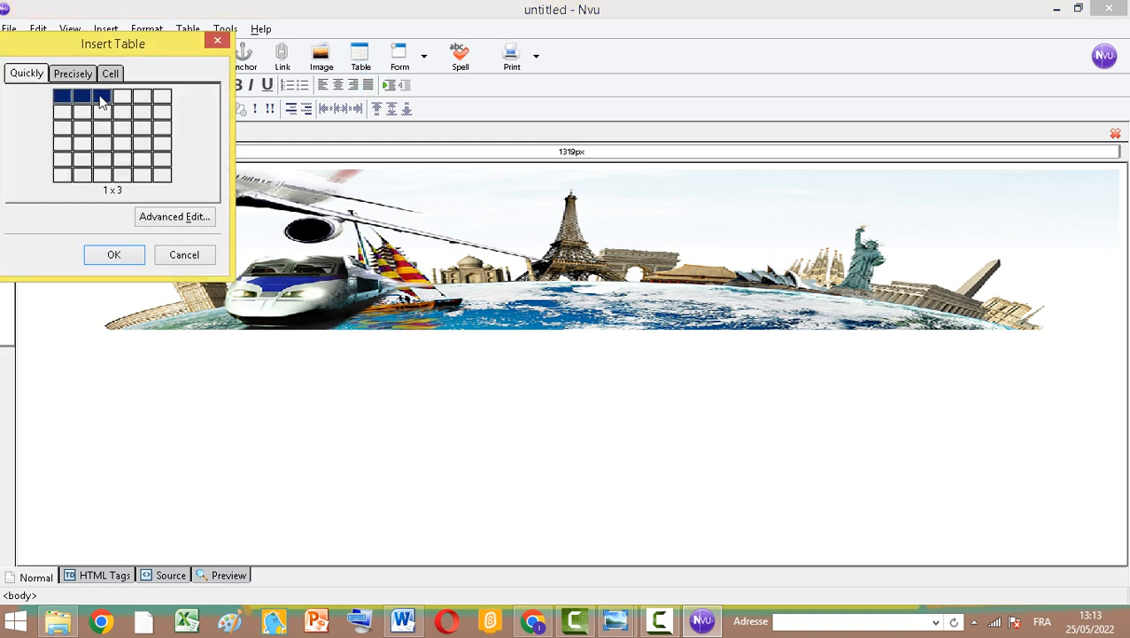
{"action": "left_click", "coordinate": [101, 101]}
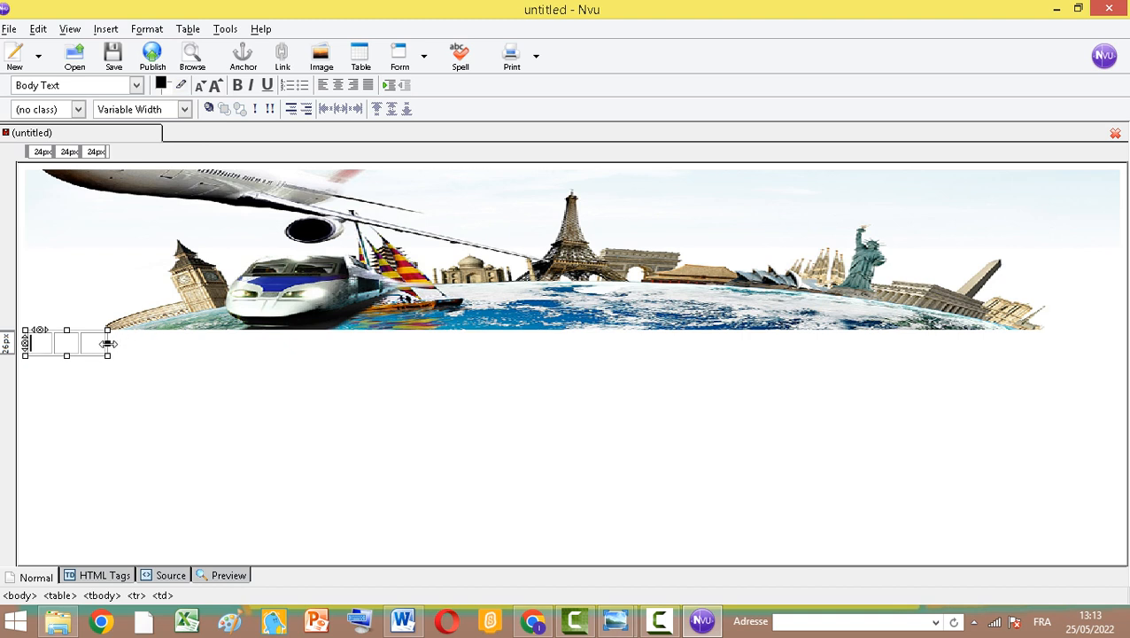
{"action": "left_click_drag", "start_coordinate": [107, 344], "coordinate": [1114, 350]}
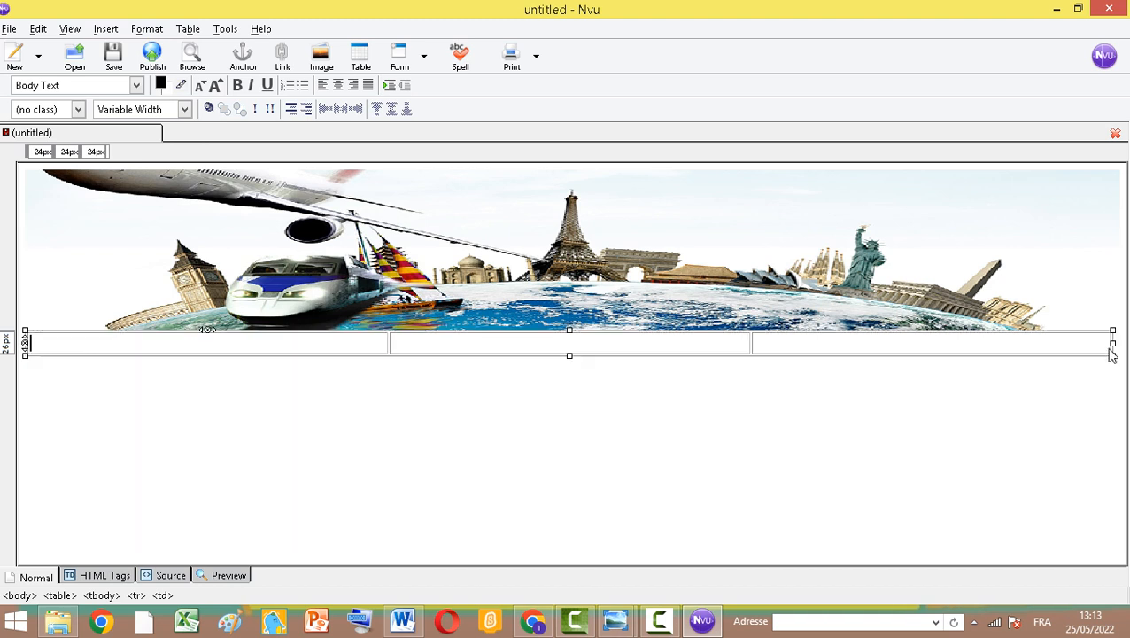
Enter Bienvenue in the first table cell
{"action": "left_click", "coordinate": [244, 351]}
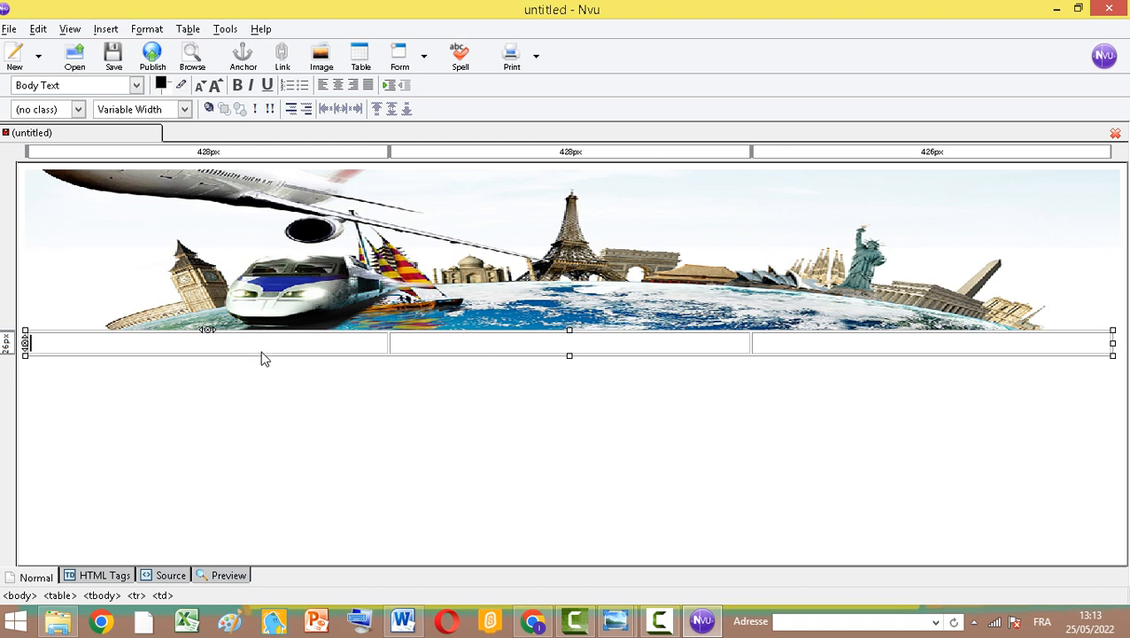
{"action": "type", "text": "Bie"}
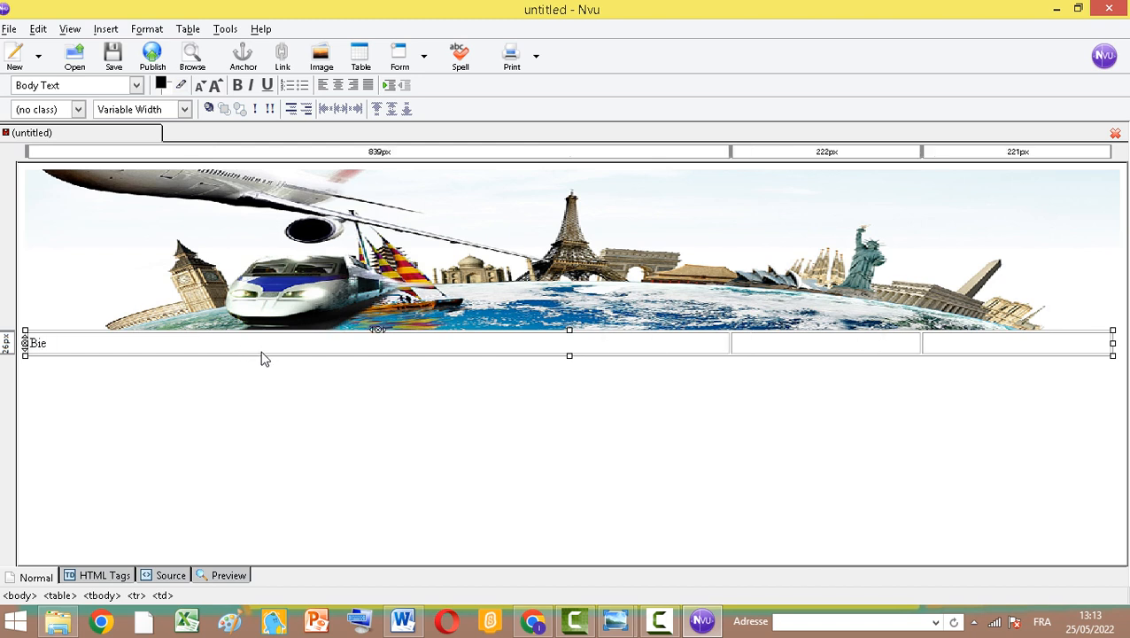
{"action": "type", "text": "nvenue"}
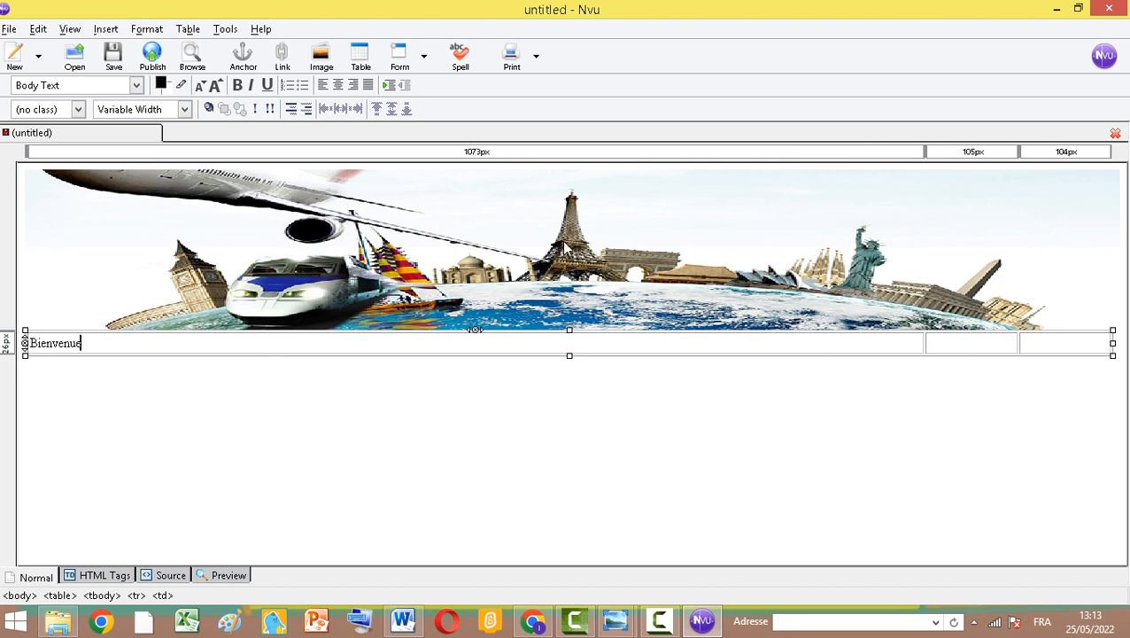
Enter Séjours in the second table cell
{"action": "left_click", "coordinate": [952, 347]}
{"action": "type", "text": "S"}
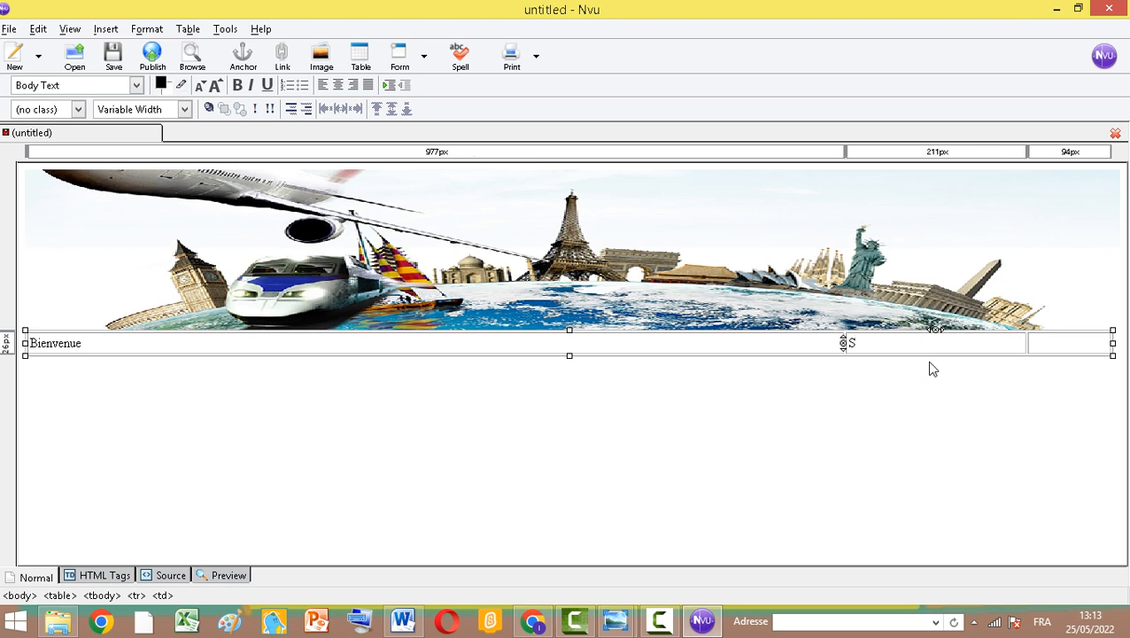
{"action": "type", "text": "é"}
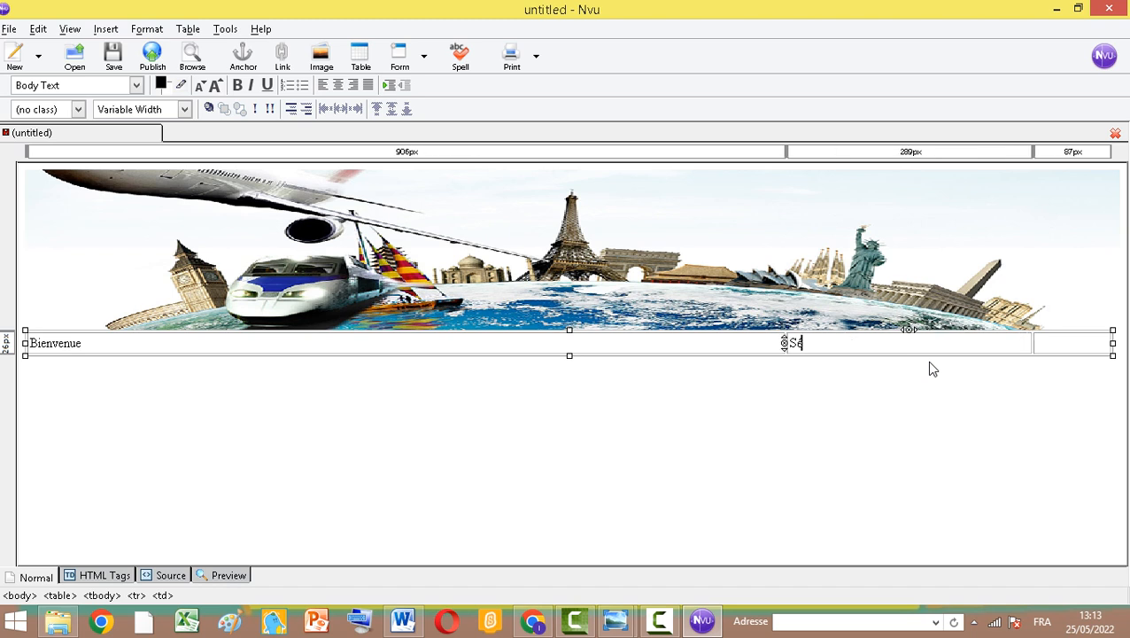
{"action": "type", "text": "jour"}
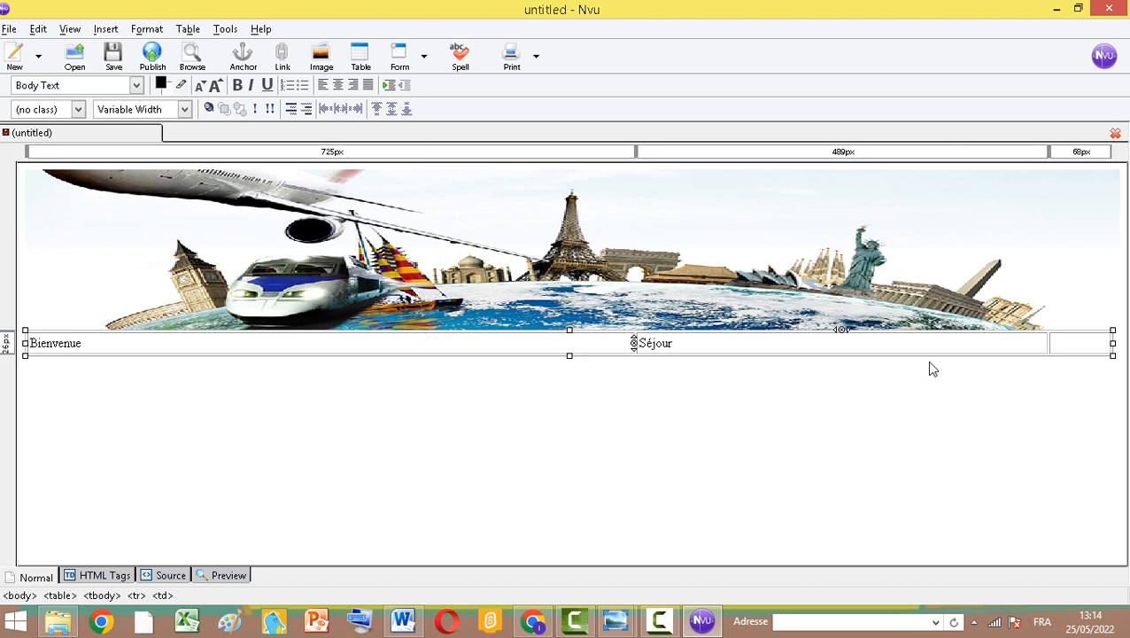
{"action": "type", "text": "s"}
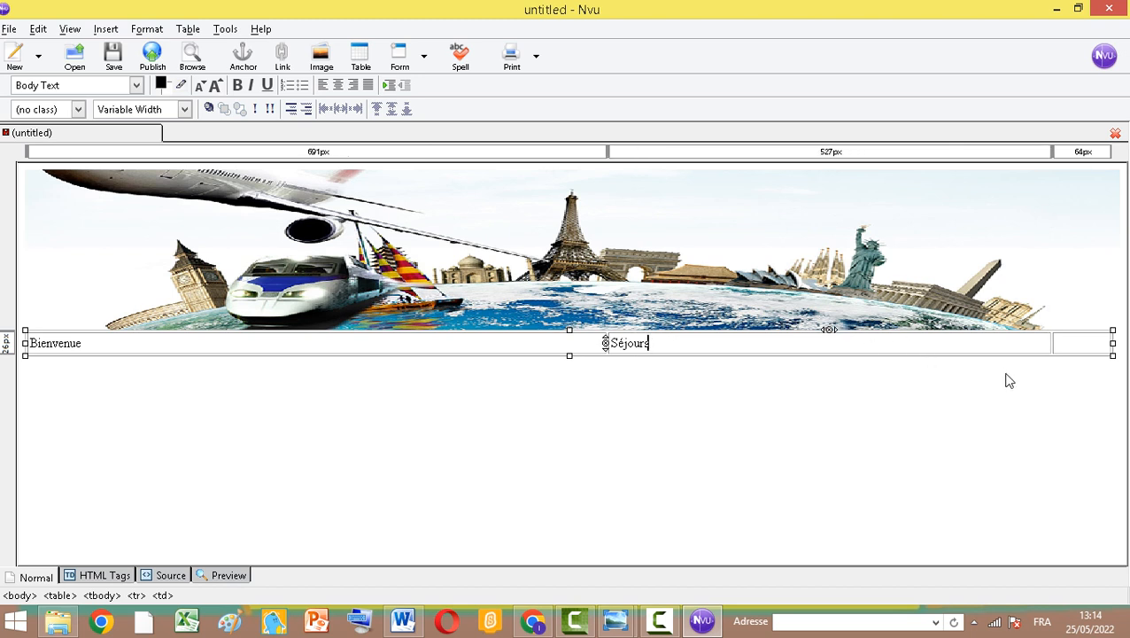
Enter Contacte in the third table cell
{"action": "left_click", "coordinate": [1063, 351]}
{"action": "type", "text": "C"}
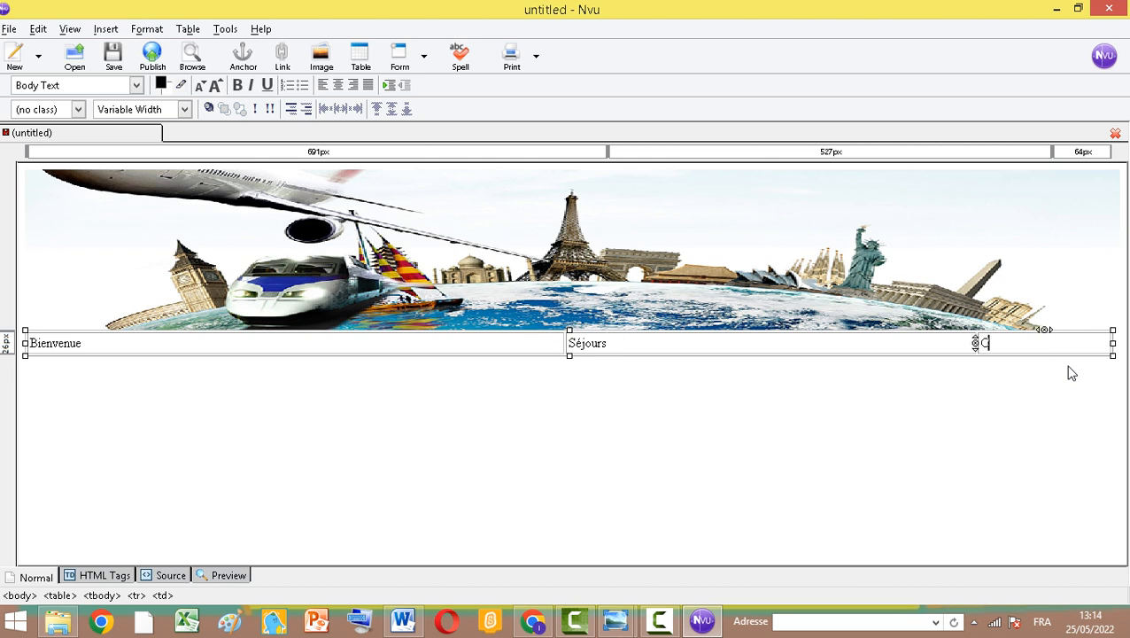
{"action": "type", "text": "ontacte"}
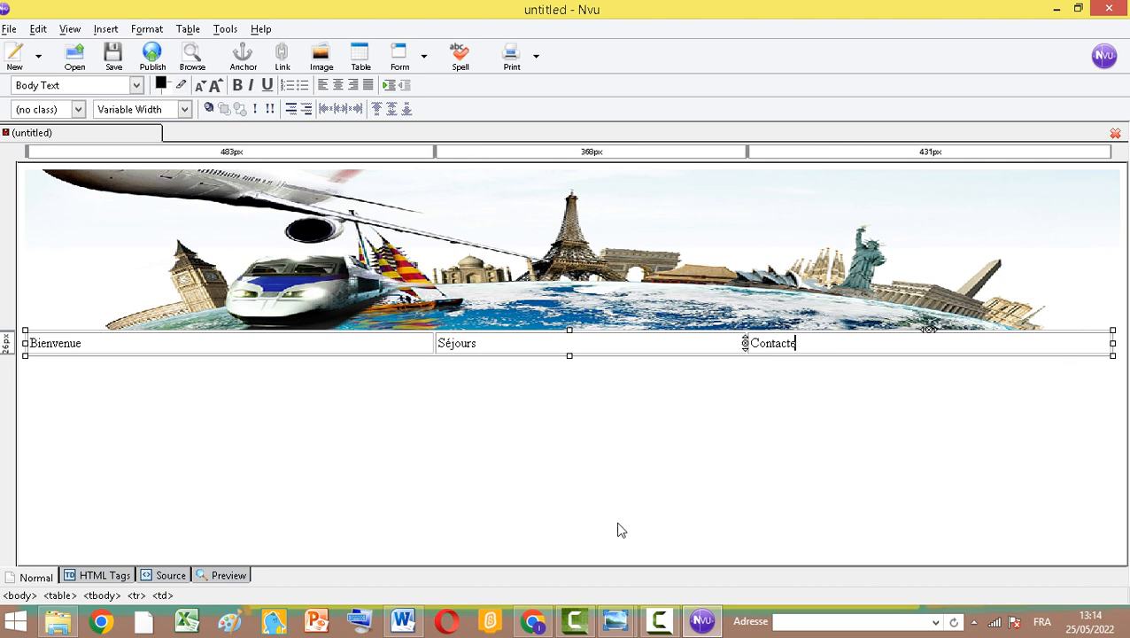
Select the three menu cells, enlarge their font size and centre their text
{"action": "left_click_drag", "start_coordinate": [58, 342], "coordinate": [899, 357]}
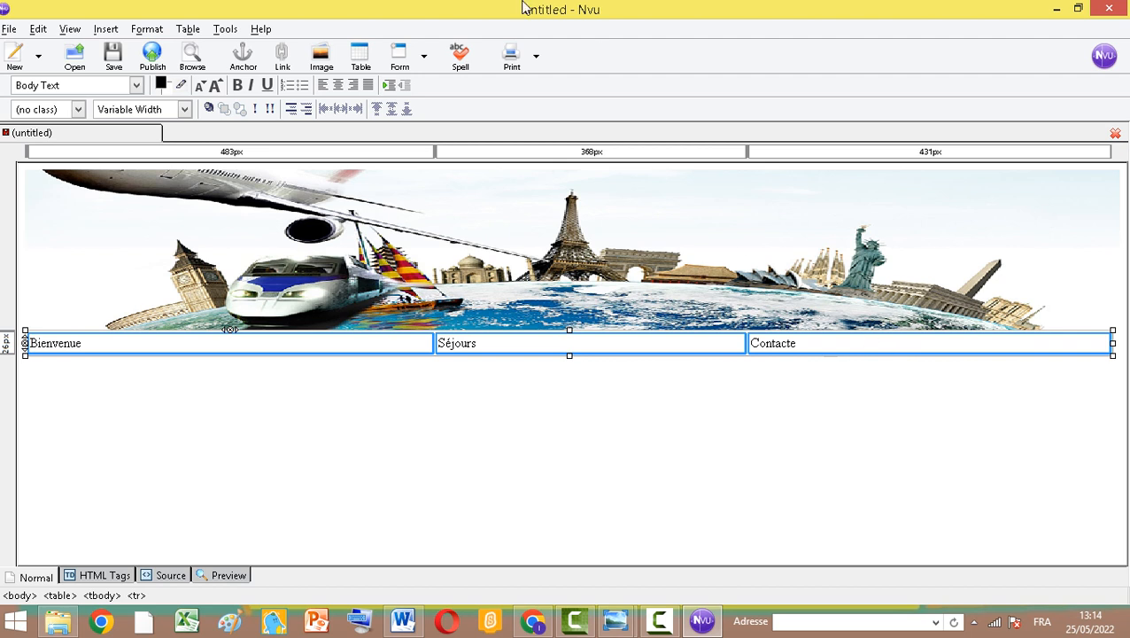
{"action": "left_click", "coordinate": [217, 85]}
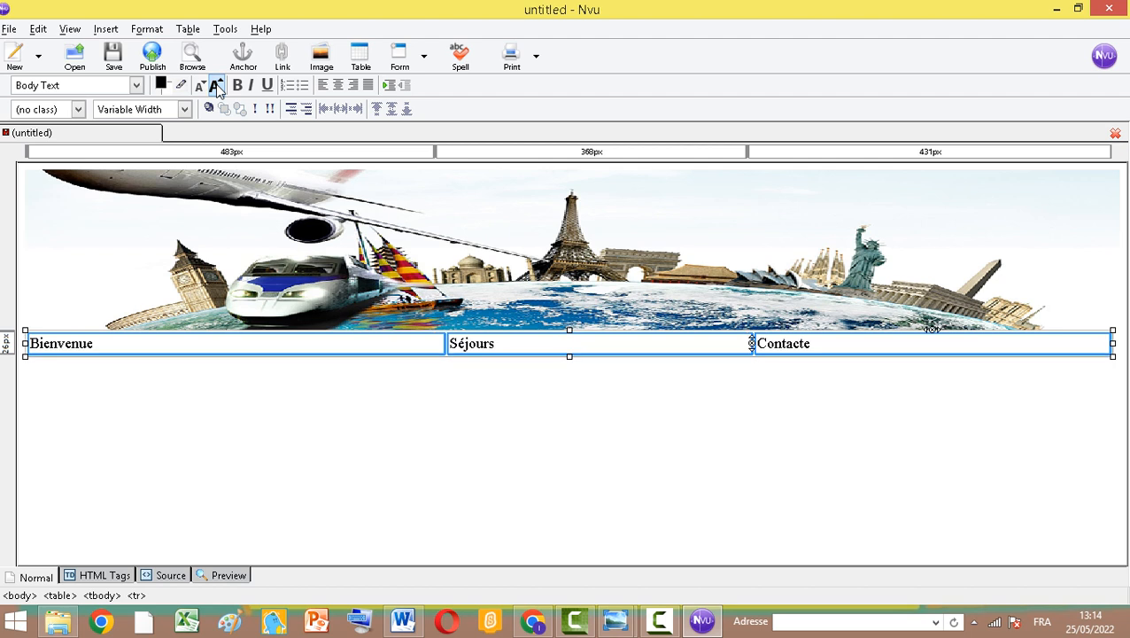
{"action": "left_click", "coordinate": [338, 86]}
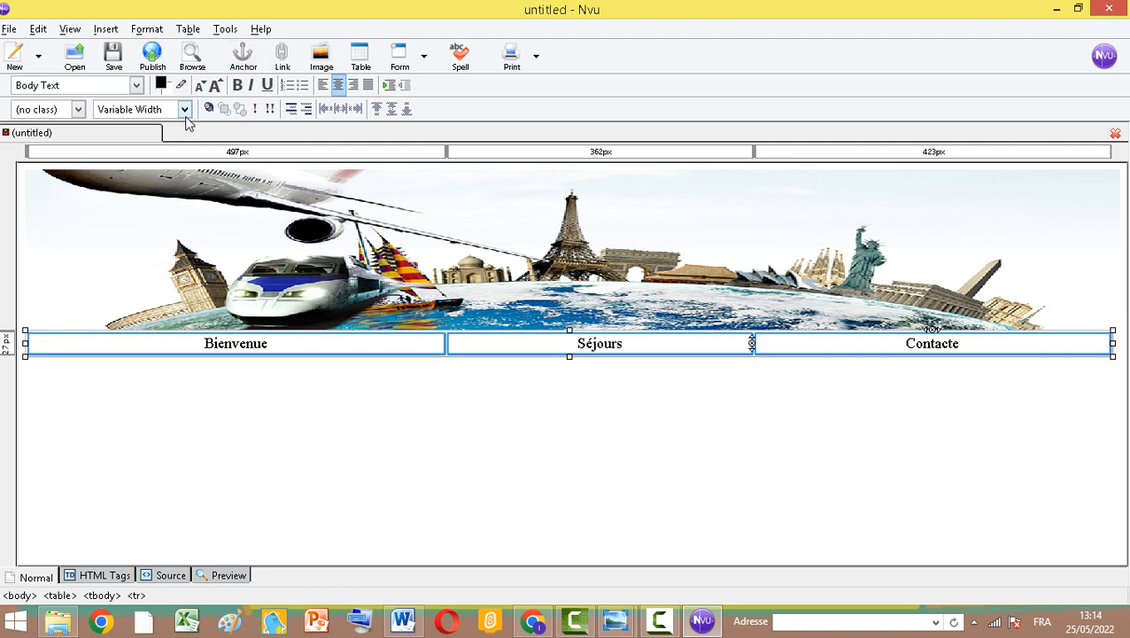
Centre the menu table on the page through its table properties
{"action": "left_click", "coordinate": [161, 85]}
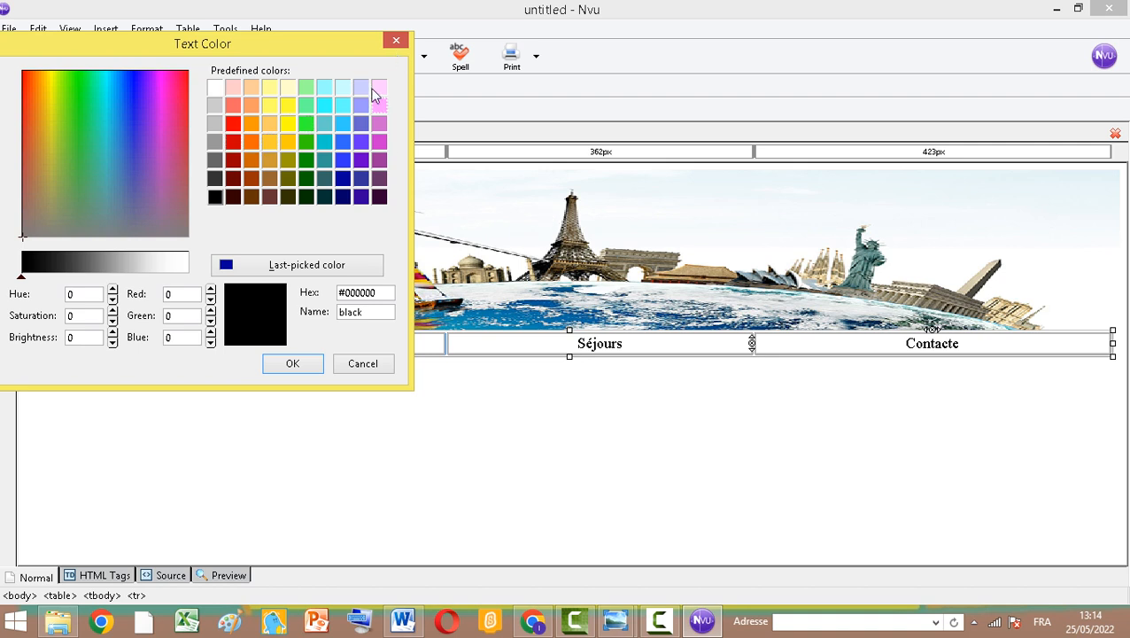
{"action": "left_click", "coordinate": [396, 41]}
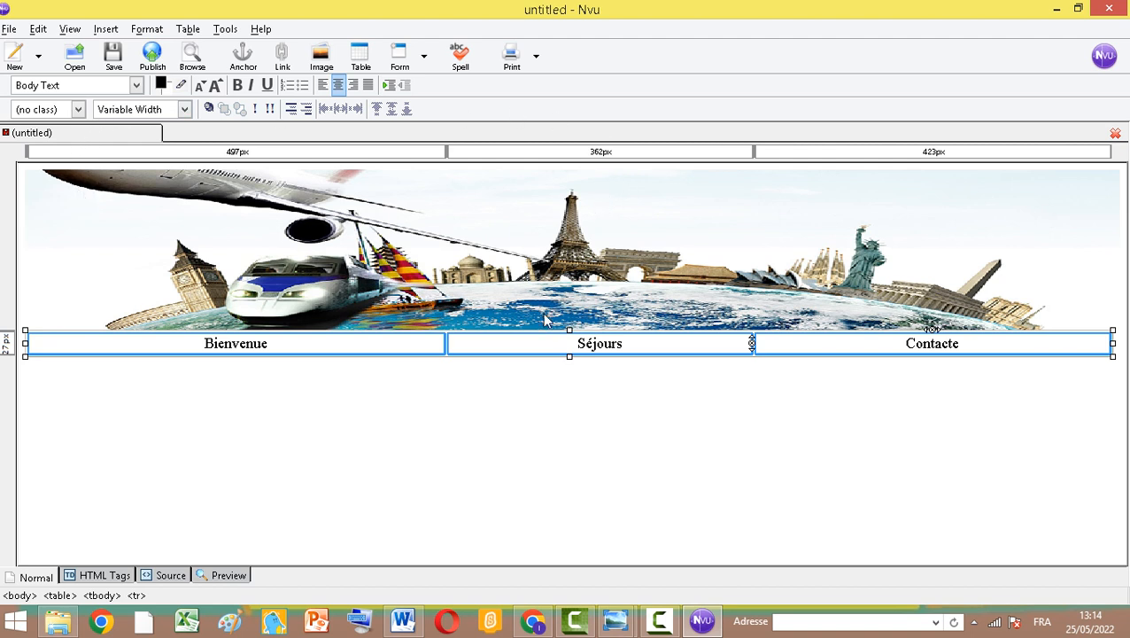
{"action": "left_click", "coordinate": [183, 29]}
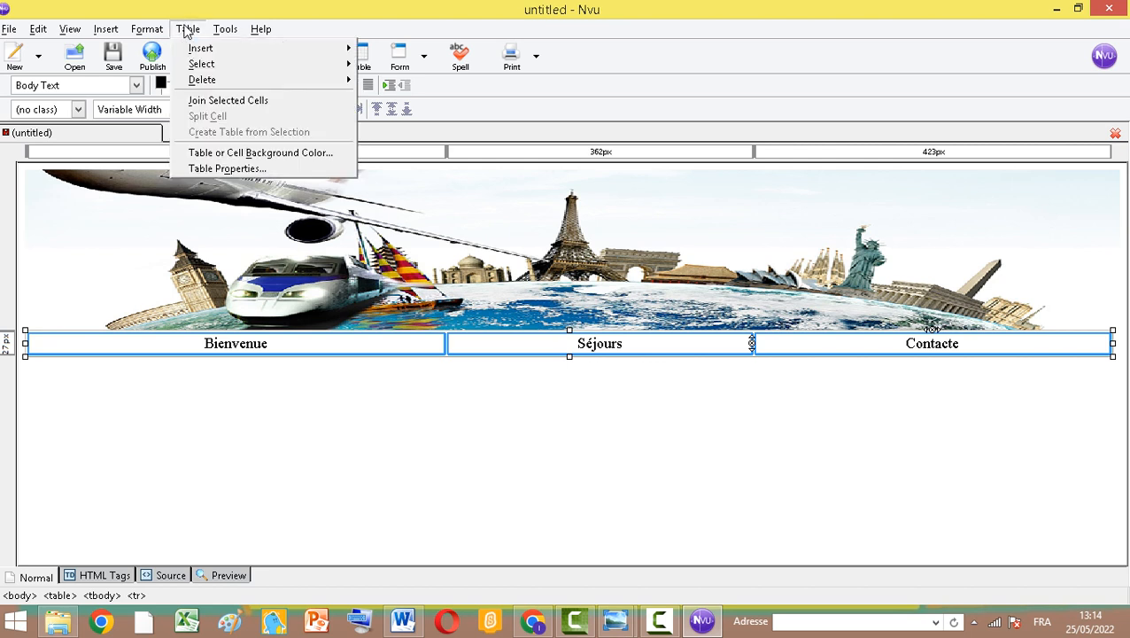
{"action": "left_click", "coordinate": [216, 169]}
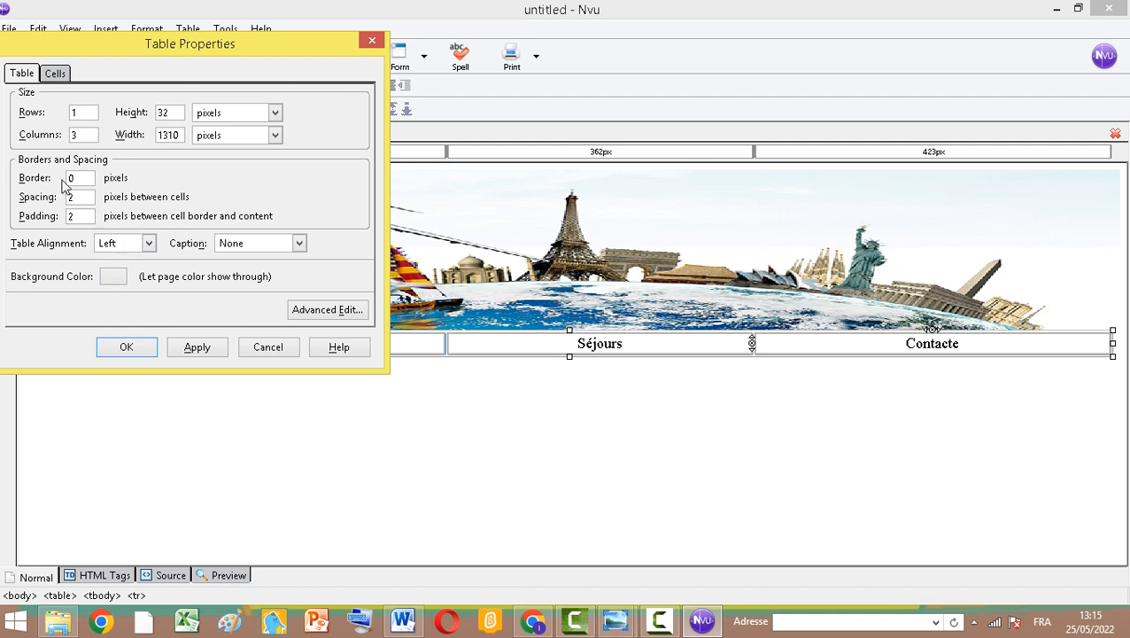
{"action": "left_click", "coordinate": [148, 245]}
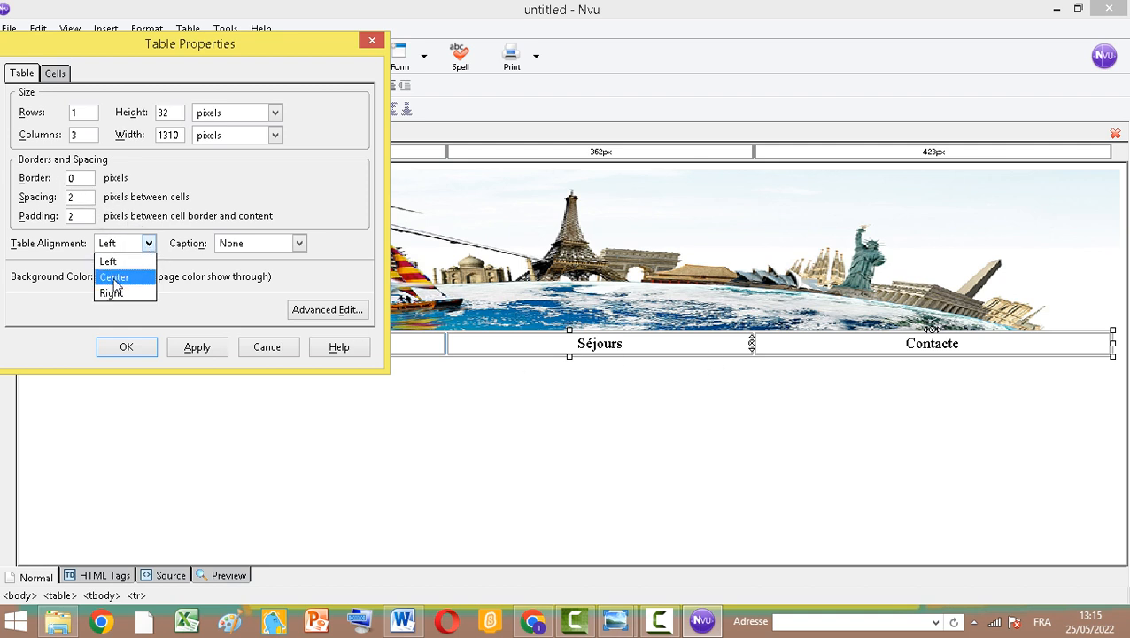
{"action": "left_click", "coordinate": [115, 278]}
Set the menu table's background colour to #FFCC00
{"action": "left_click", "coordinate": [114, 277]}
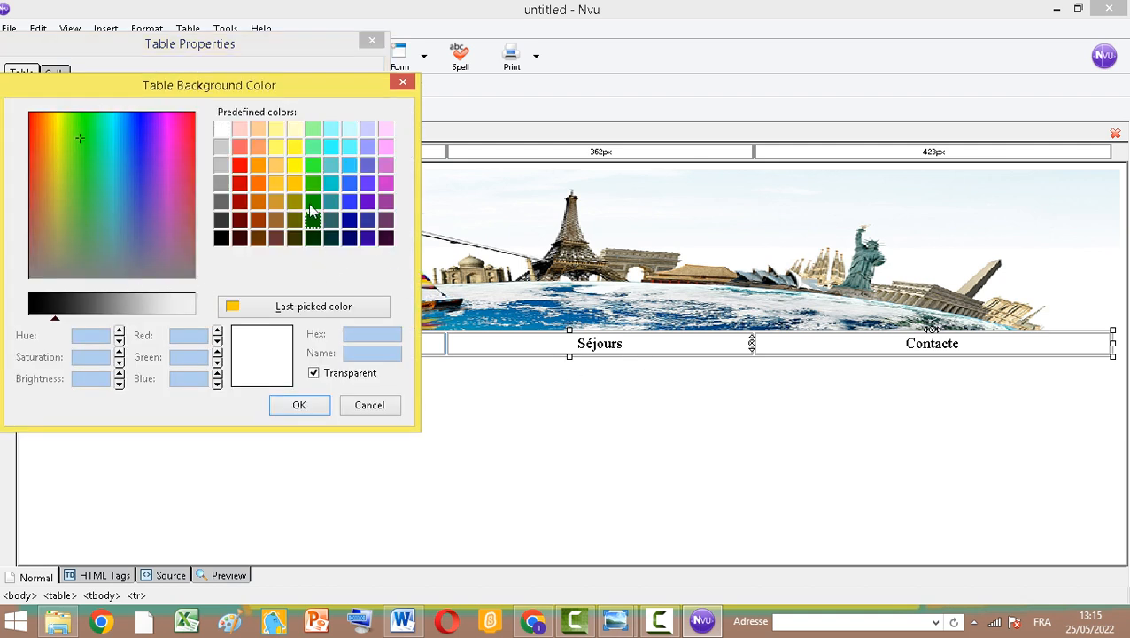
{"action": "left_click", "coordinate": [333, 166]}
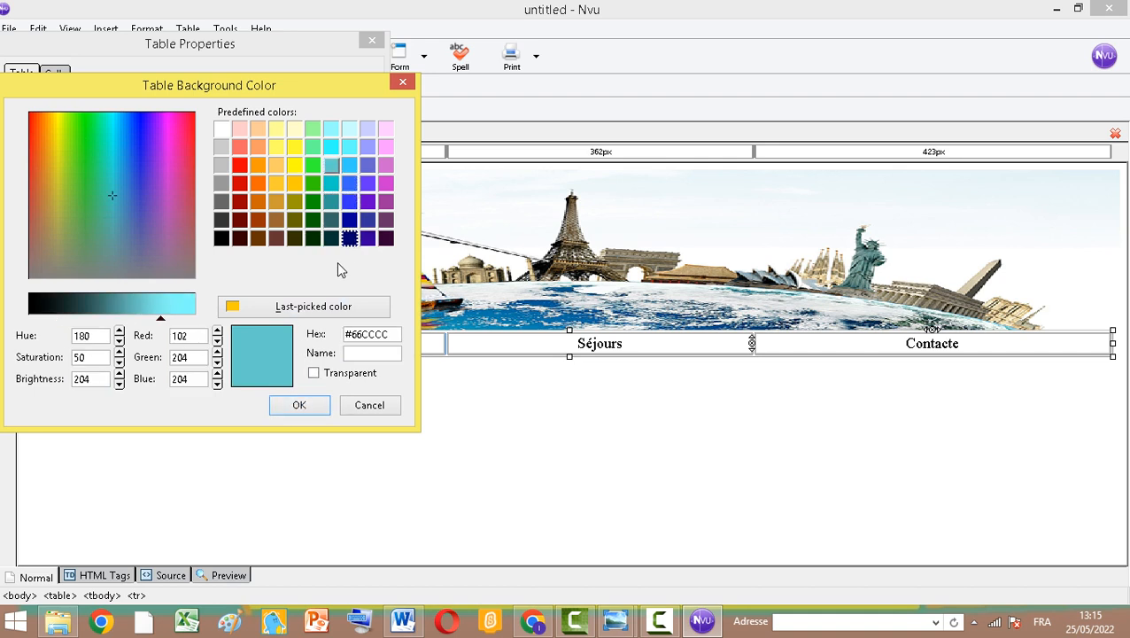
{"action": "left_click", "coordinate": [281, 183]}
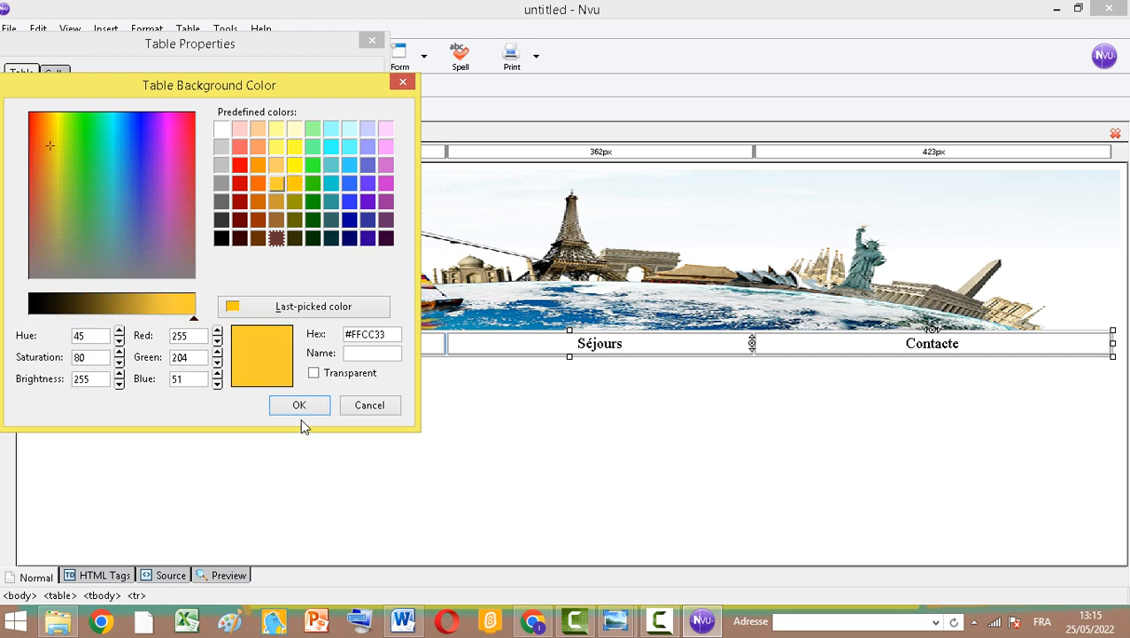
{"action": "left_click", "coordinate": [297, 186]}
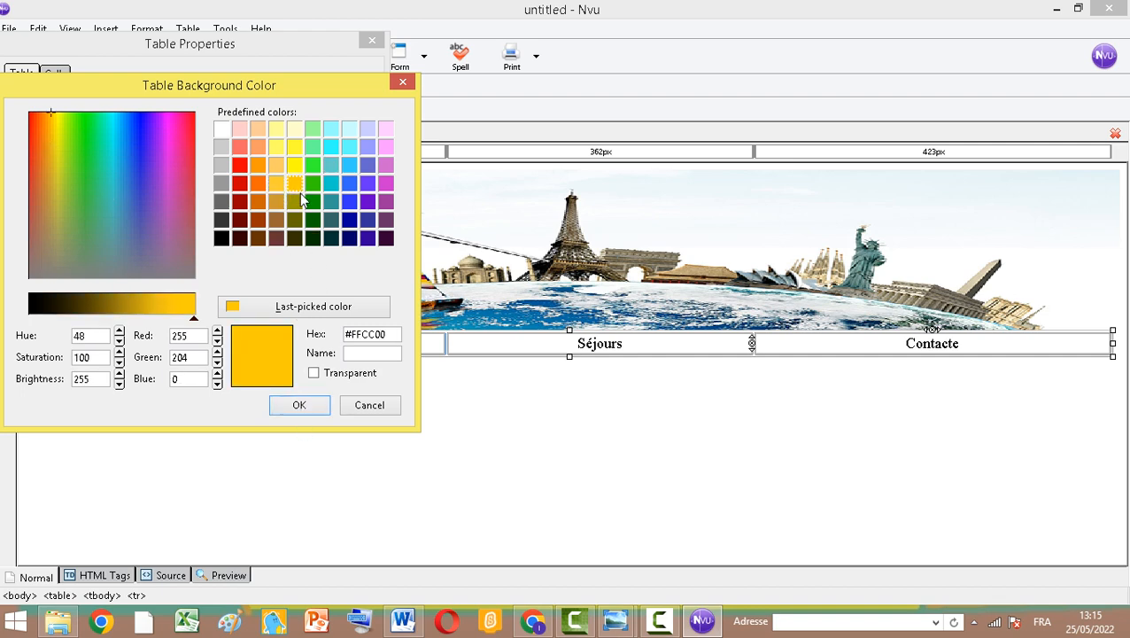
{"action": "left_click", "coordinate": [300, 407]}
{"action": "left_click", "coordinate": [149, 351]}
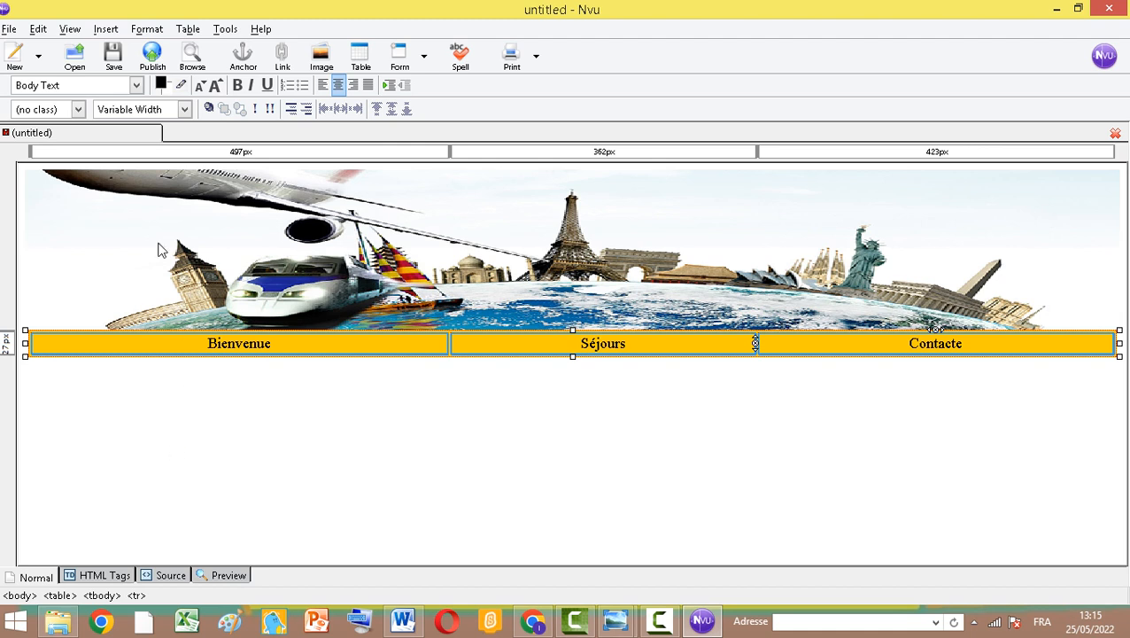
Give the page a custom background colour of #66CCCC
{"action": "left_click", "coordinate": [147, 29]}
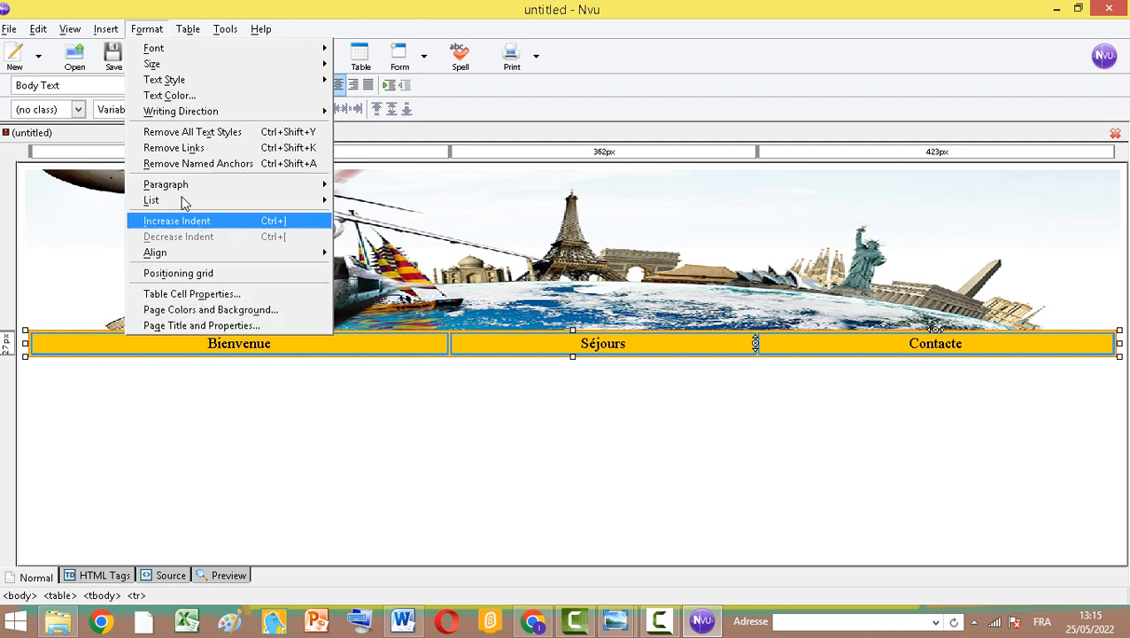
{"action": "left_click", "coordinate": [81, 29]}
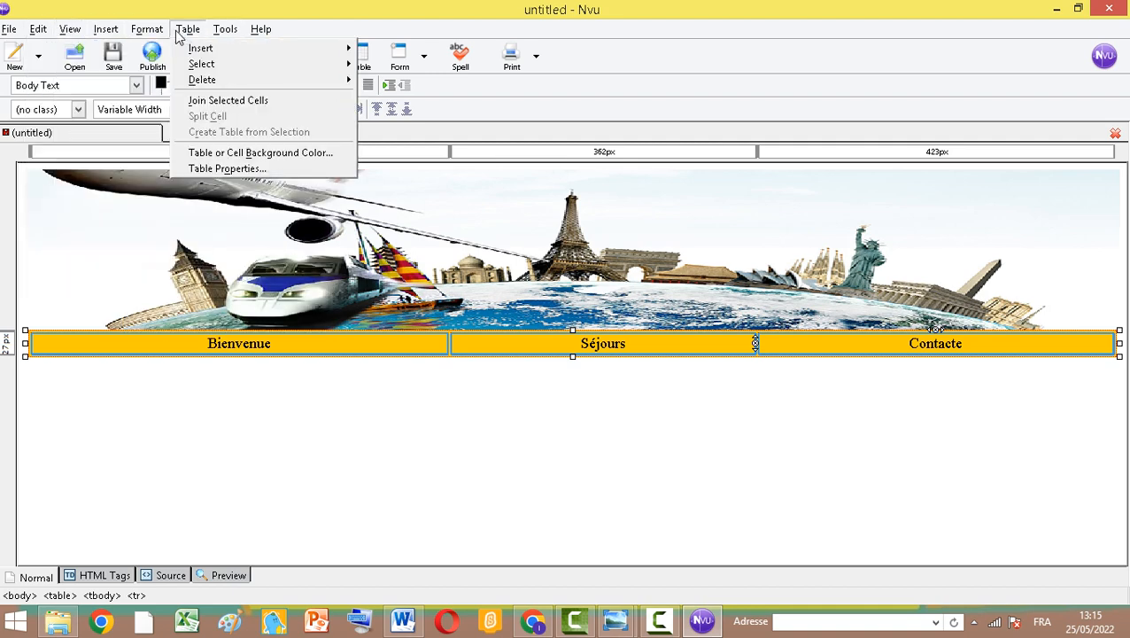
{"action": "mouse_move", "coordinate": [150, 32]}
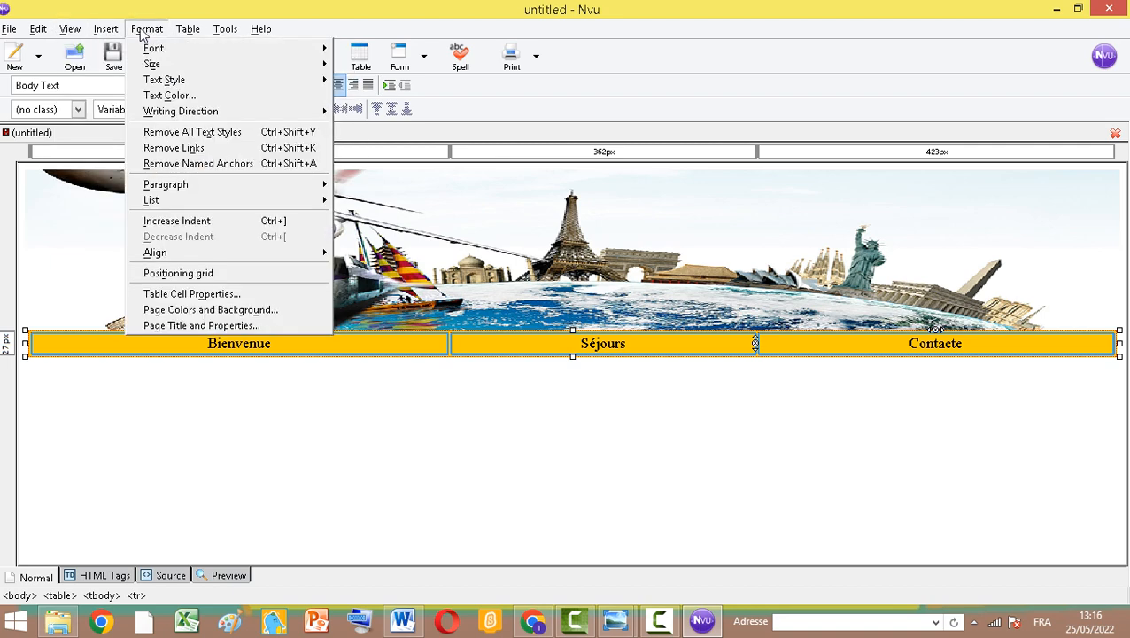
{"action": "left_click", "coordinate": [224, 312]}
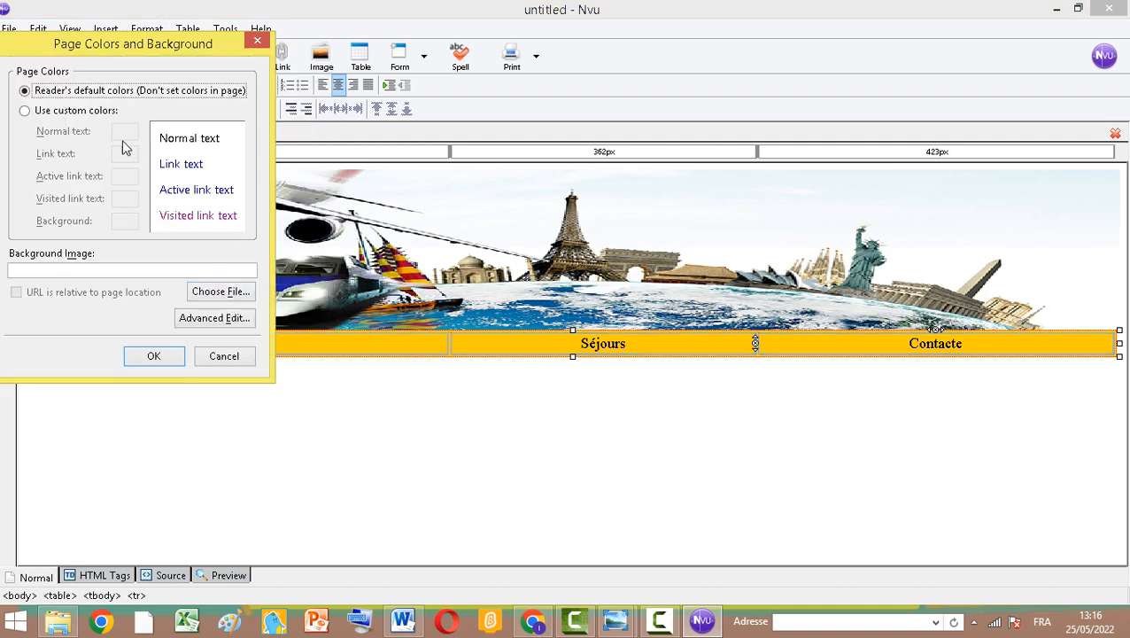
{"action": "left_click", "coordinate": [25, 110]}
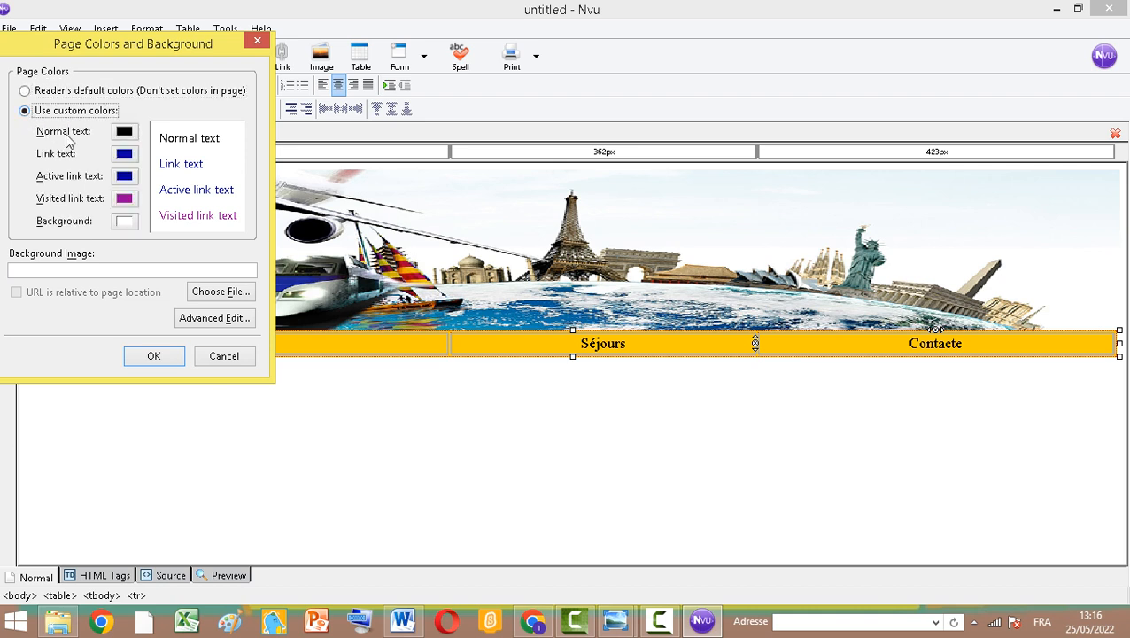
{"action": "left_click", "coordinate": [127, 222]}
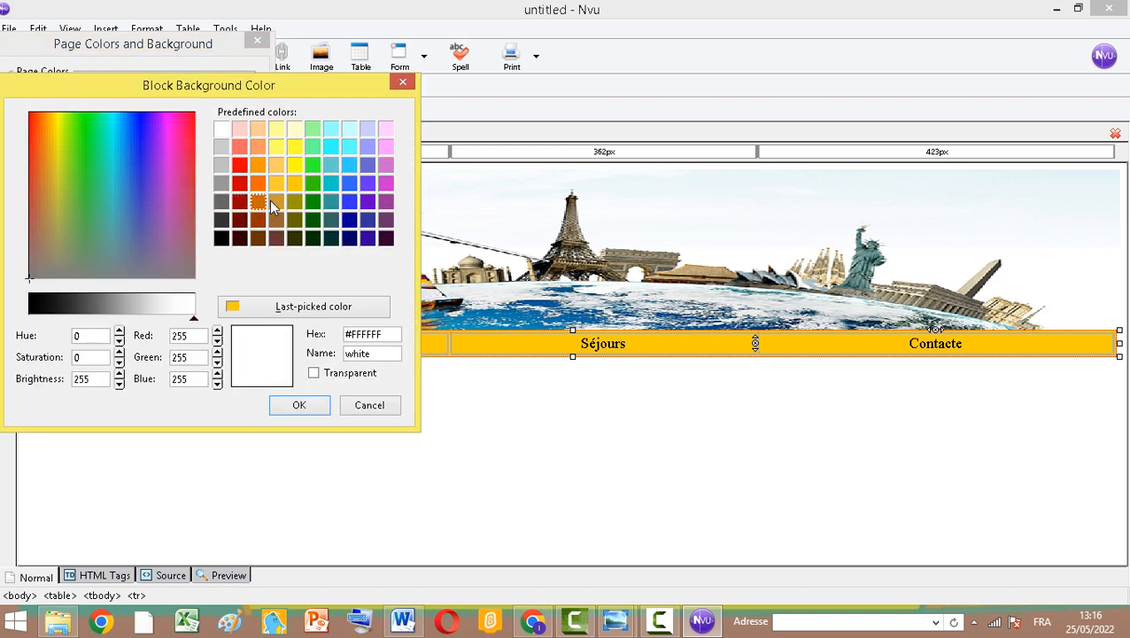
{"action": "left_click", "coordinate": [331, 168]}
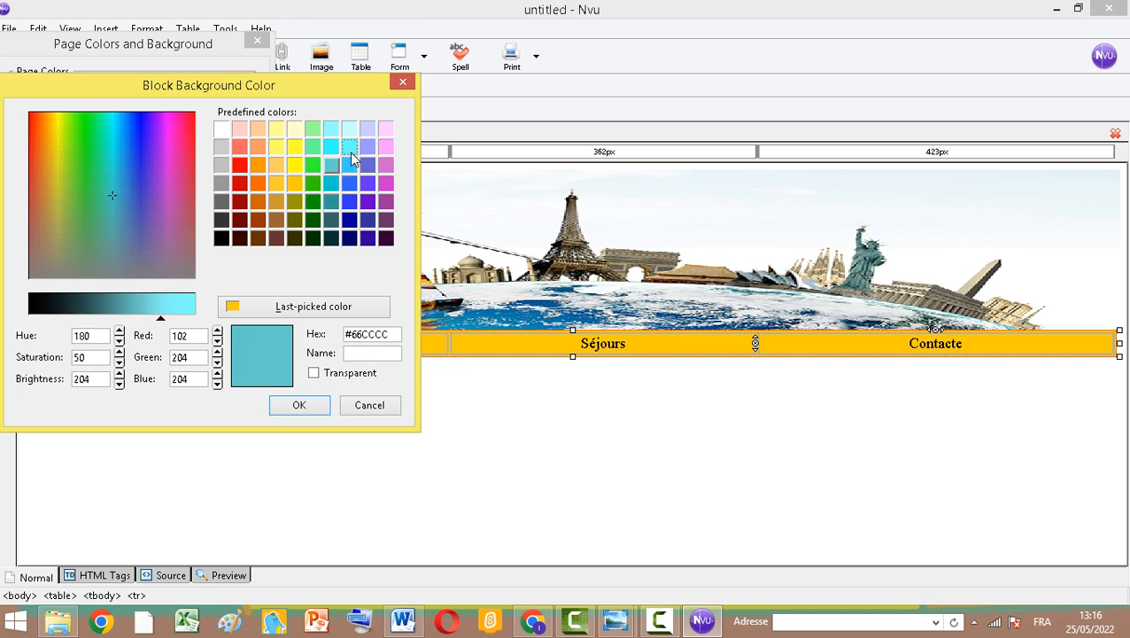
{"action": "left_click", "coordinate": [298, 407]}
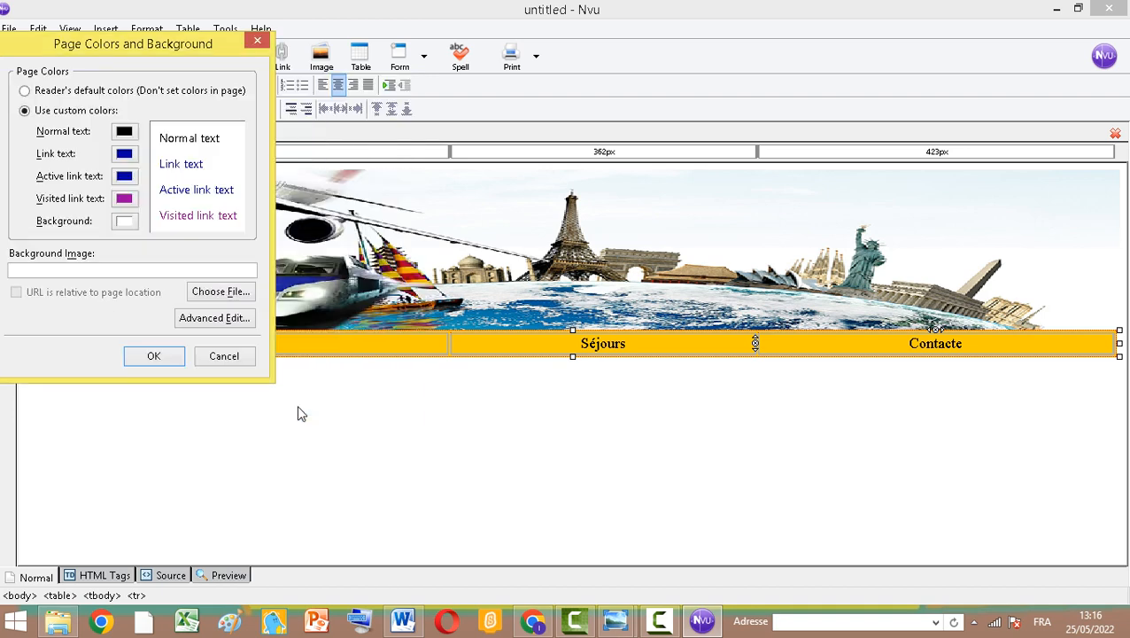
{"action": "left_click", "coordinate": [172, 357]}
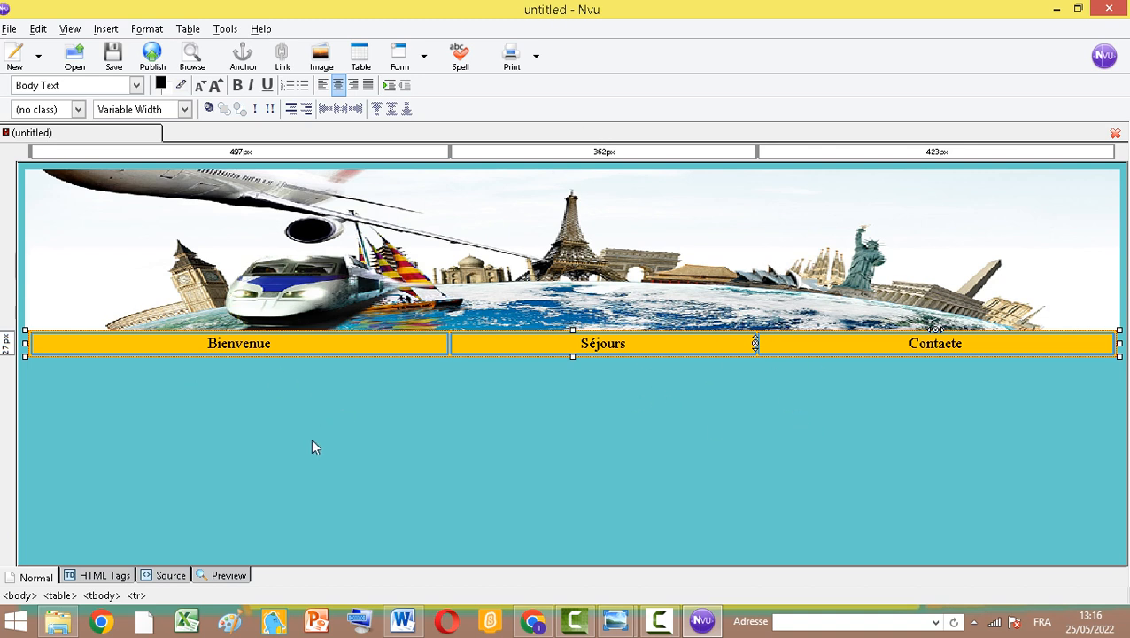
Insert a one-row, two-column table below the menu and enlarge it to about 1200 px wide
{"action": "left_click", "coordinate": [240, 365]}
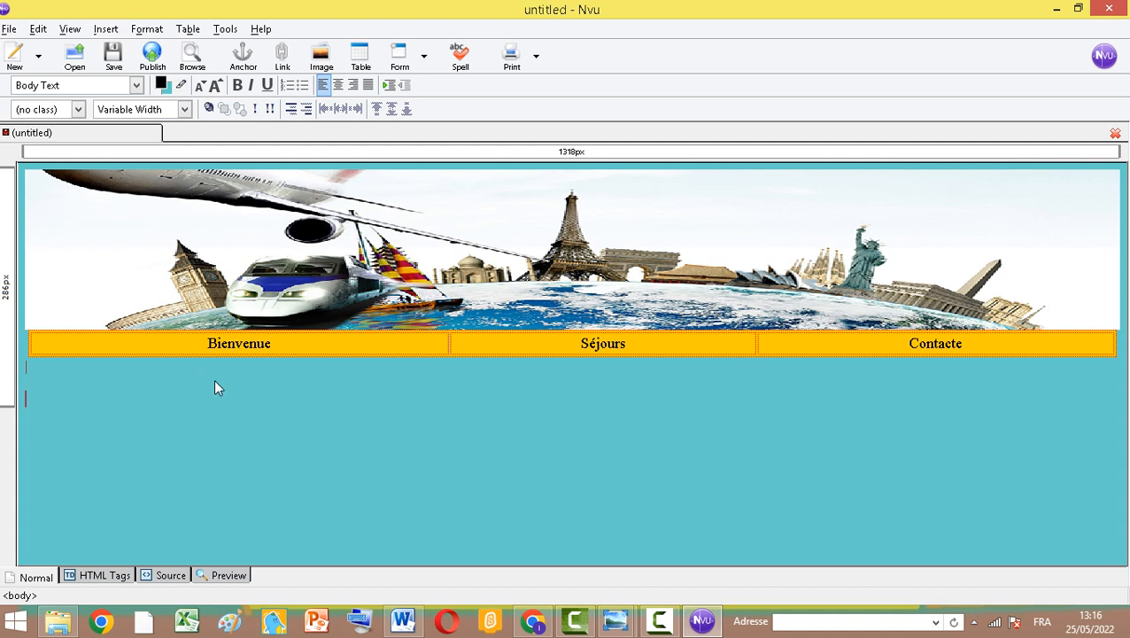
{"action": "left_click", "coordinate": [359, 58]}
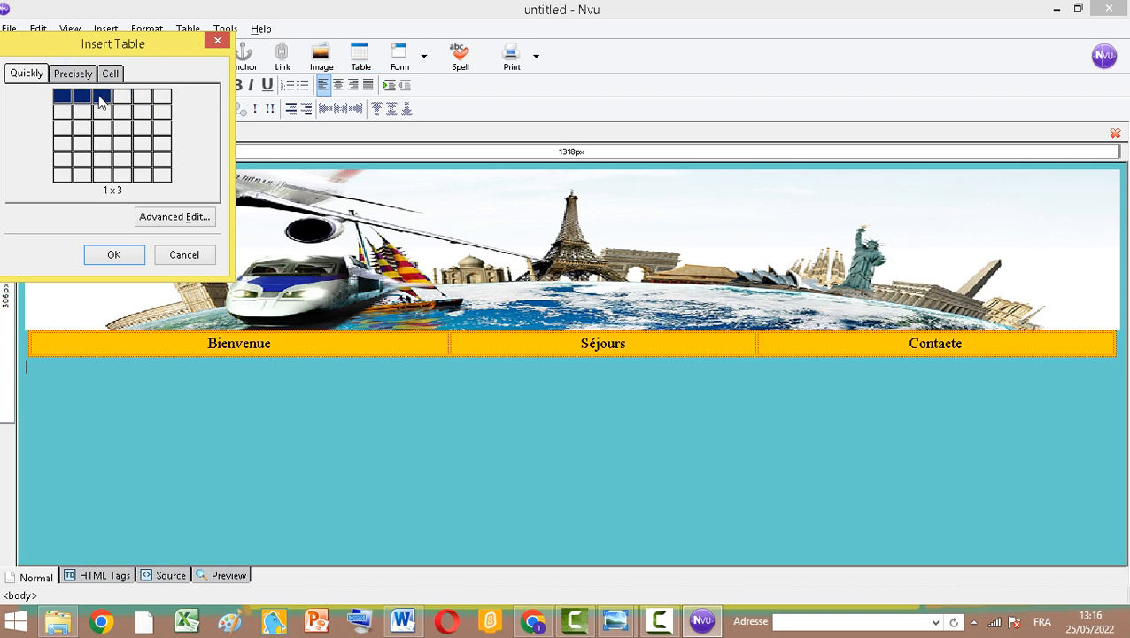
{"action": "left_click", "coordinate": [89, 98]}
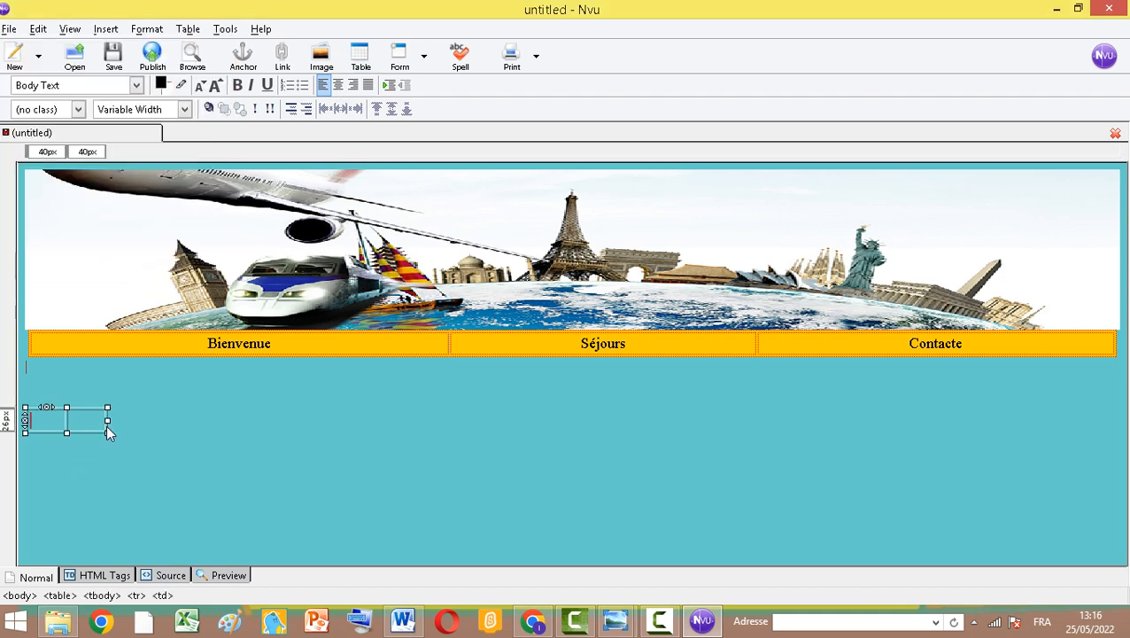
{"action": "left_click_drag", "start_coordinate": [107, 431], "coordinate": [1036, 503]}
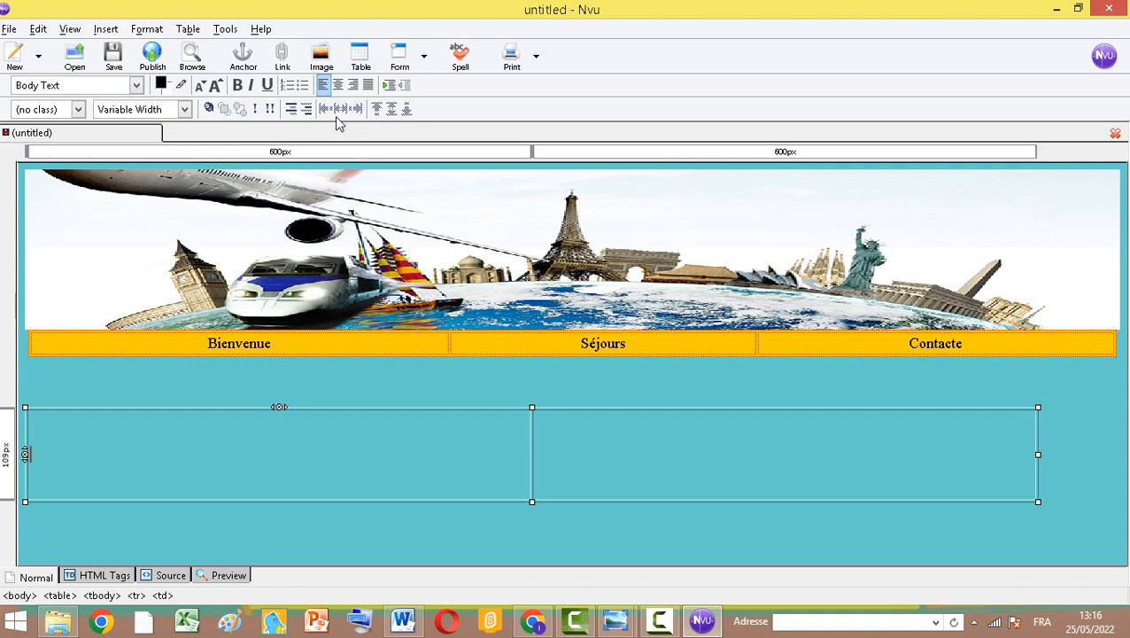
Centre the first cell and insert the image sigle2.jpg from the AgenceVoyage folder without alternate text
{"action": "left_click", "coordinate": [338, 85]}
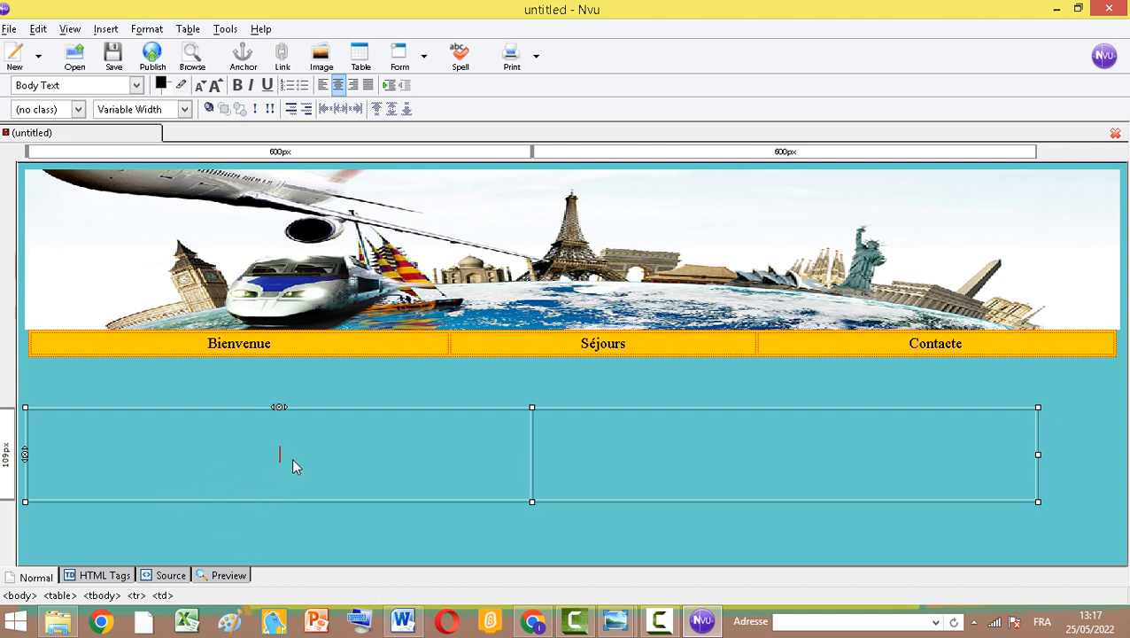
{"action": "left_click", "coordinate": [106, 30]}
{"action": "left_click", "coordinate": [115, 33]}
{"action": "left_click", "coordinate": [322, 61]}
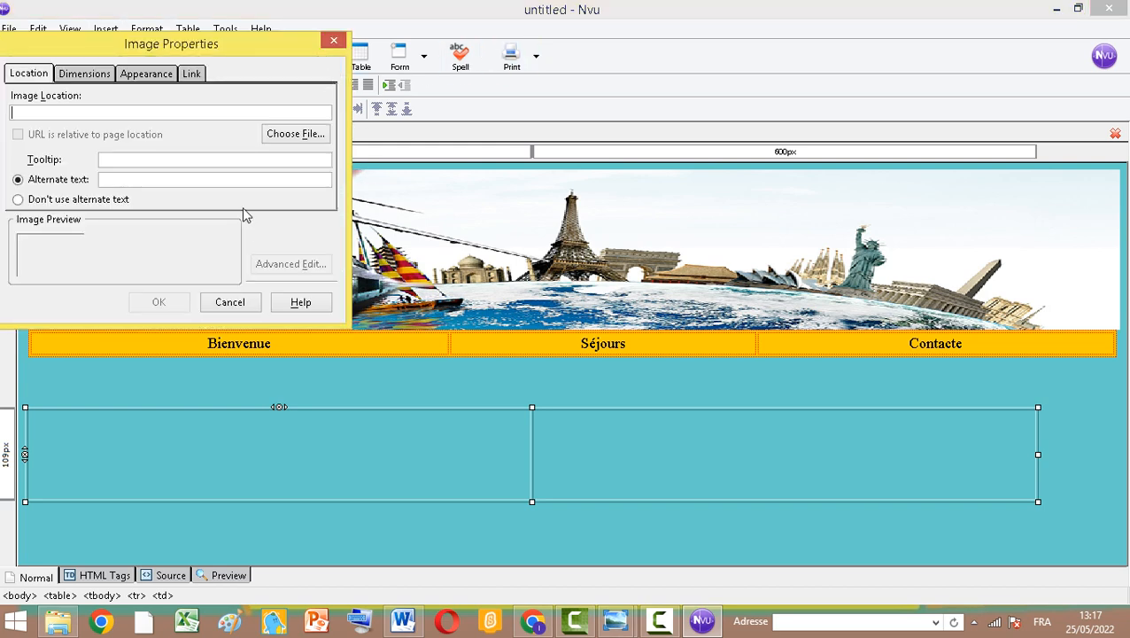
{"action": "left_click", "coordinate": [295, 137]}
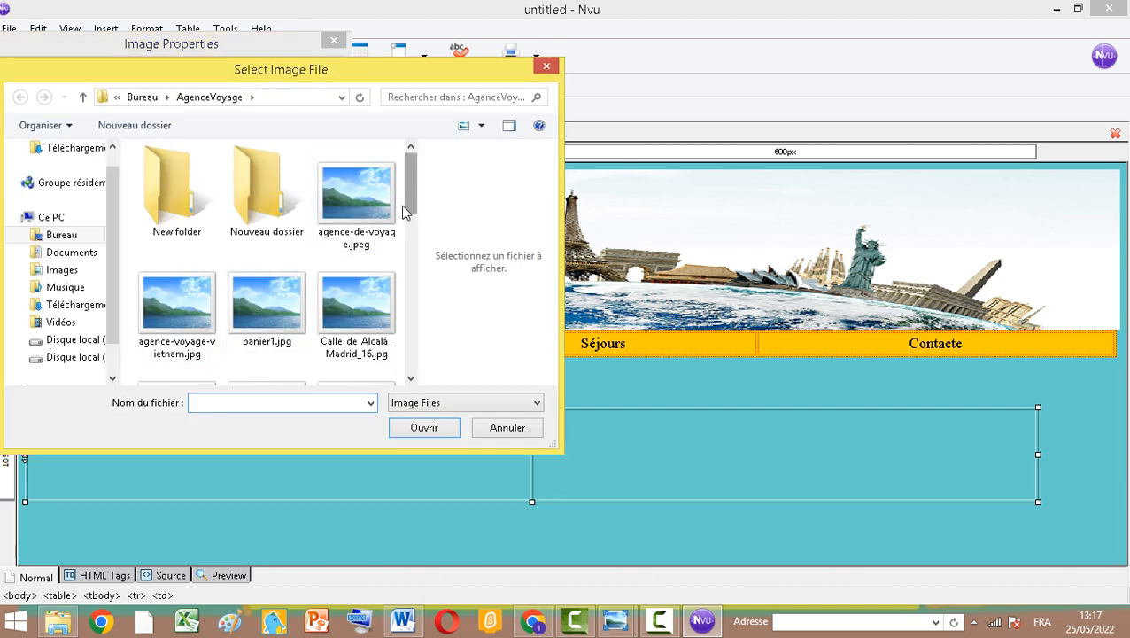
{"action": "left_click_drag", "start_coordinate": [410, 209], "coordinate": [422, 331]}
{"action": "left_click", "coordinate": [354, 266]}
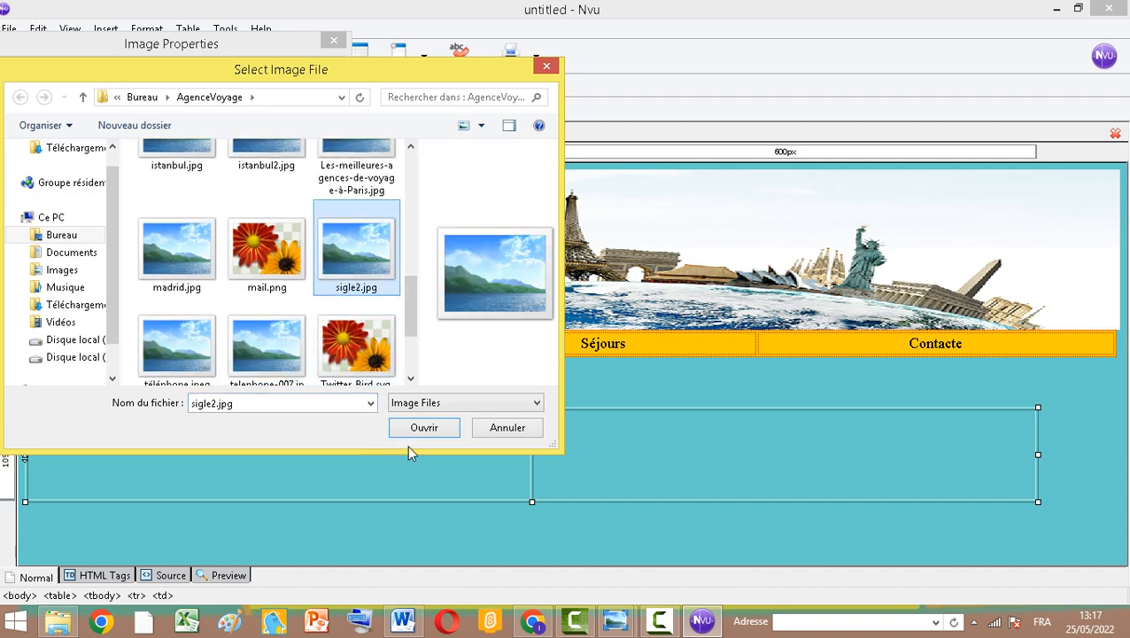
{"action": "left_click", "coordinate": [425, 429]}
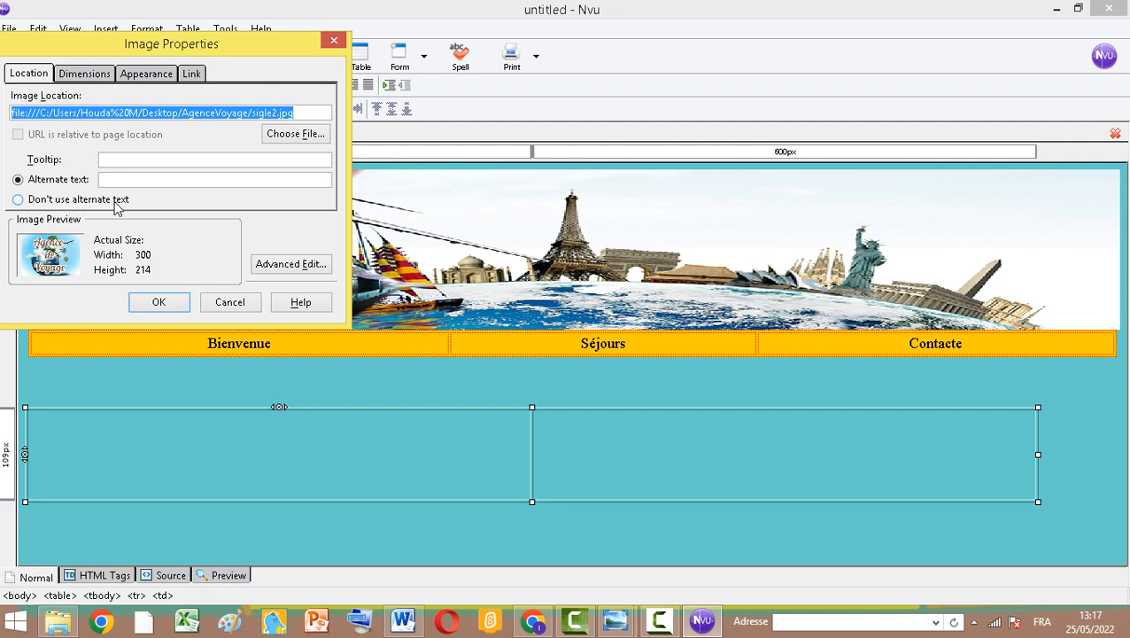
{"action": "left_click", "coordinate": [19, 200]}
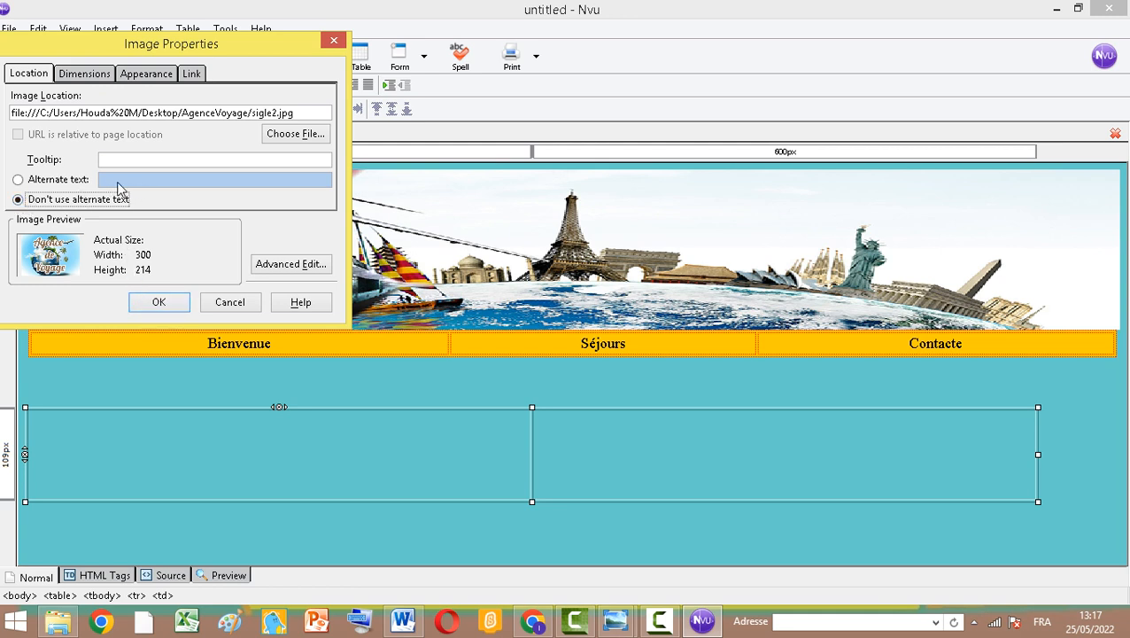
{"action": "left_click", "coordinate": [159, 302]}
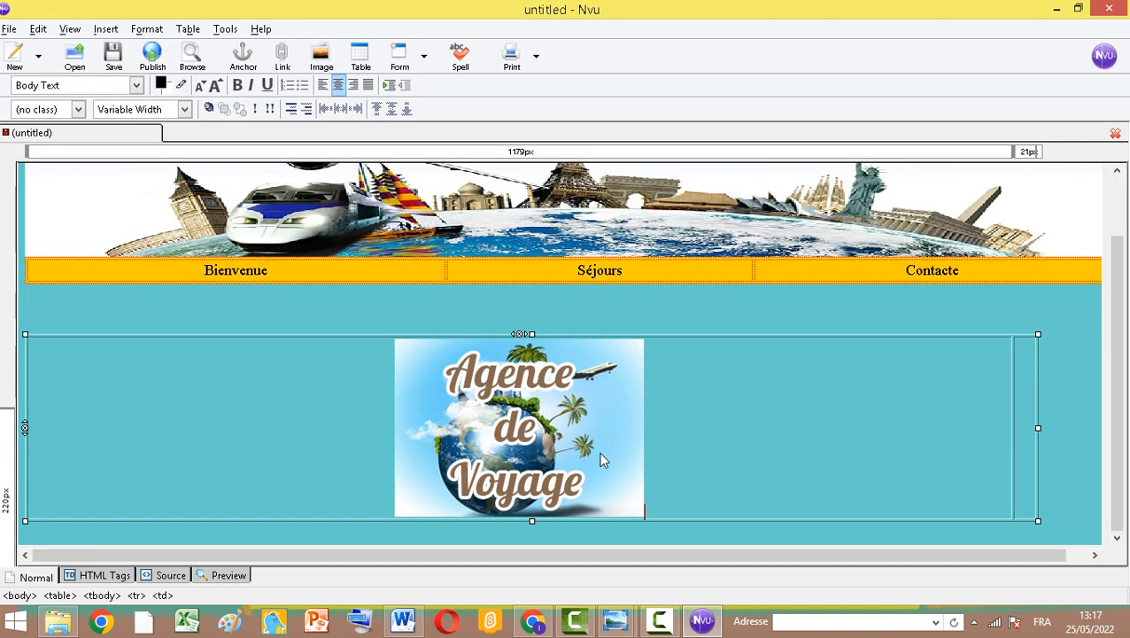
{"action": "left_click", "coordinate": [543, 443]}
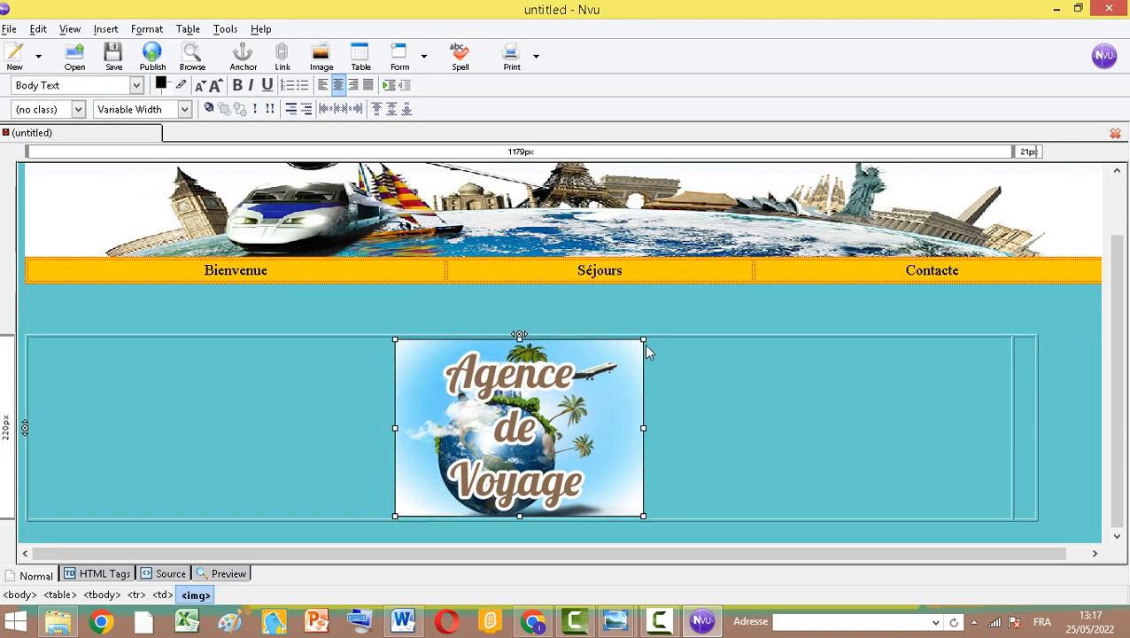
Shrink the logo image in the first cell slightly
{"action": "left_click_drag", "start_coordinate": [641, 339], "coordinate": [609, 383]}
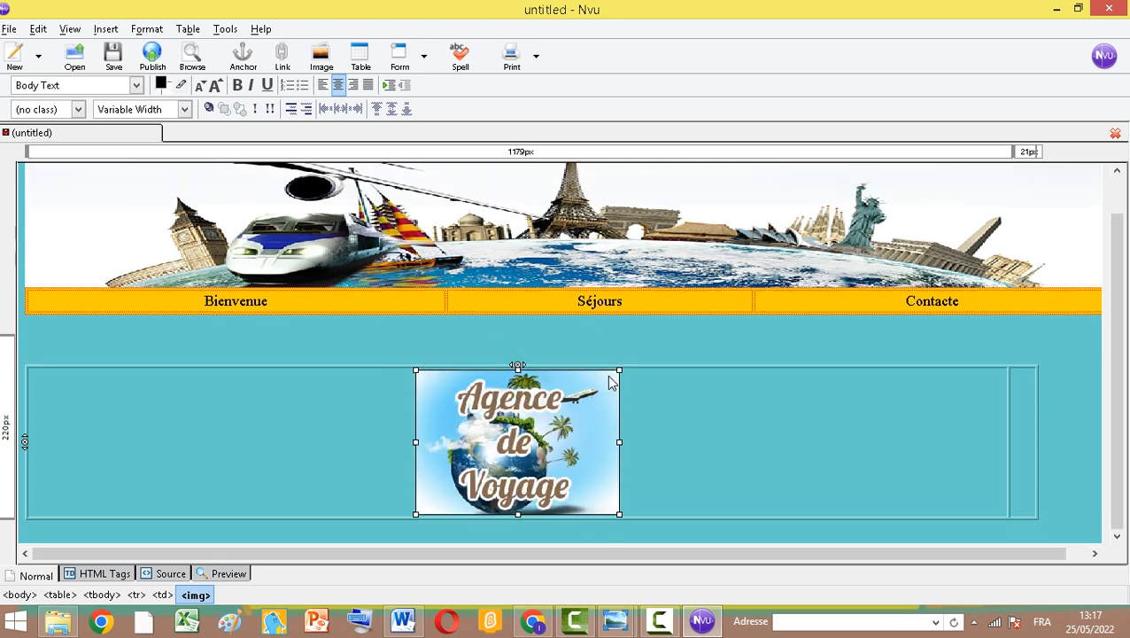
{"action": "left_click", "coordinate": [1019, 424]}
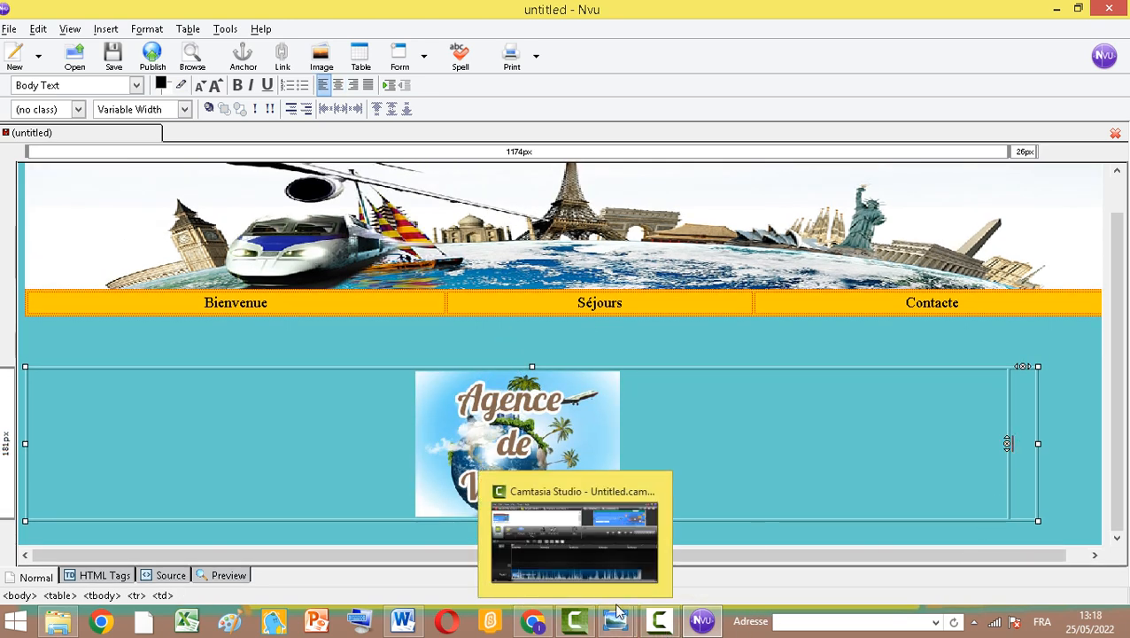
Switch to Word and scroll through the Agence de voyage model pages
{"action": "left_click", "coordinate": [402, 620]}
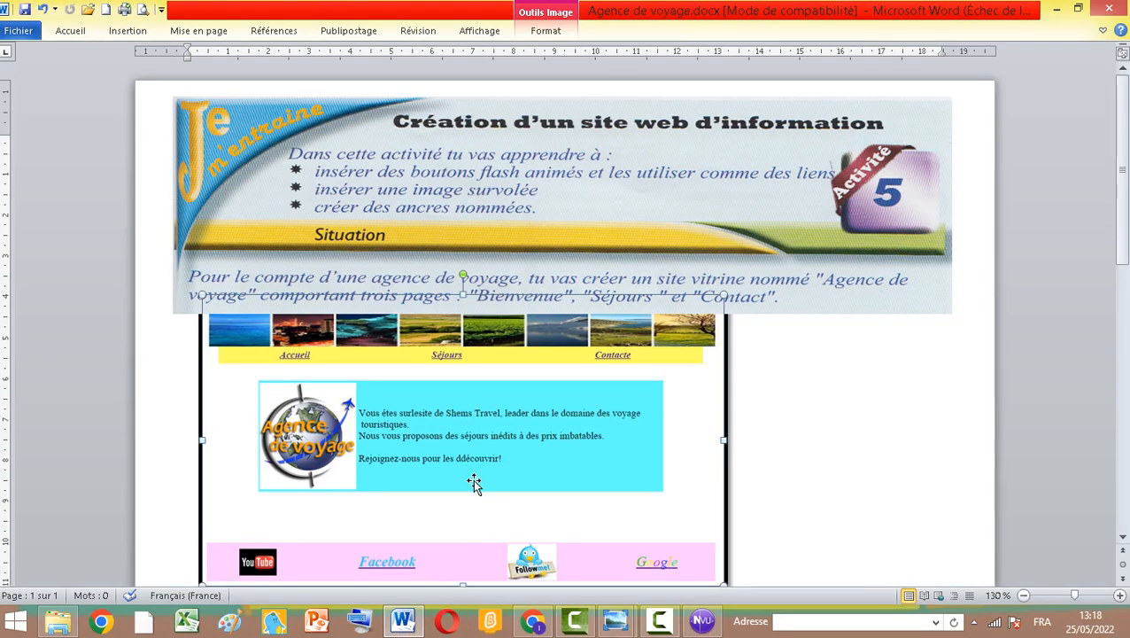
{"action": "scroll", "coordinate": [479, 483], "scroll_direction": "down", "scroll_amount": 4}
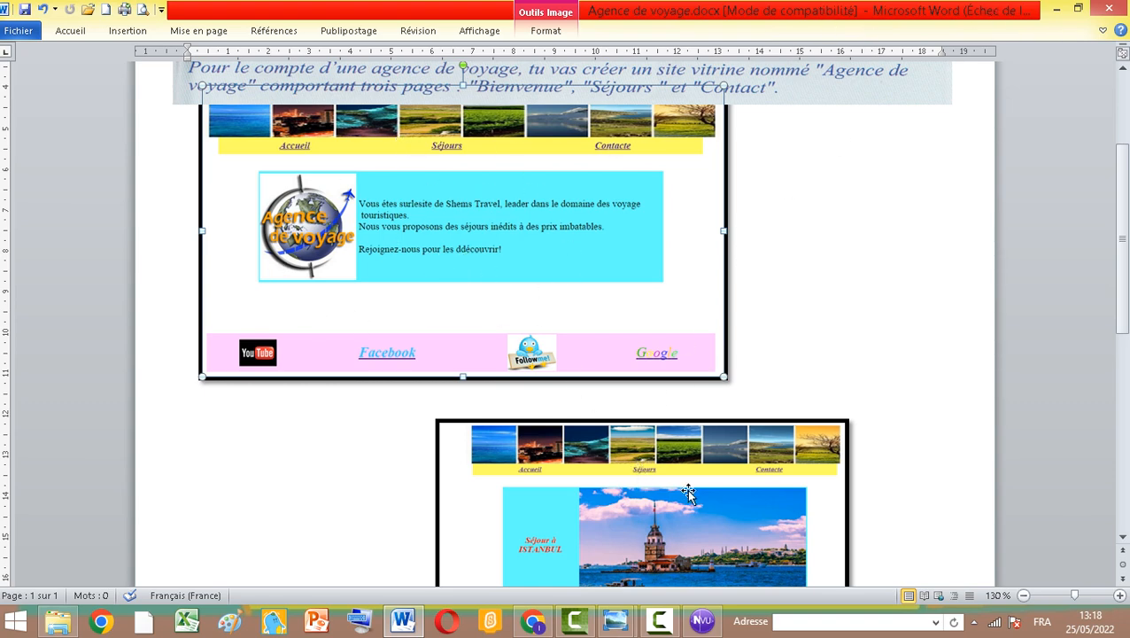
Return to Nvu and paste the copied welcome text into the table's second cell
{"action": "left_click", "coordinate": [702, 620]}
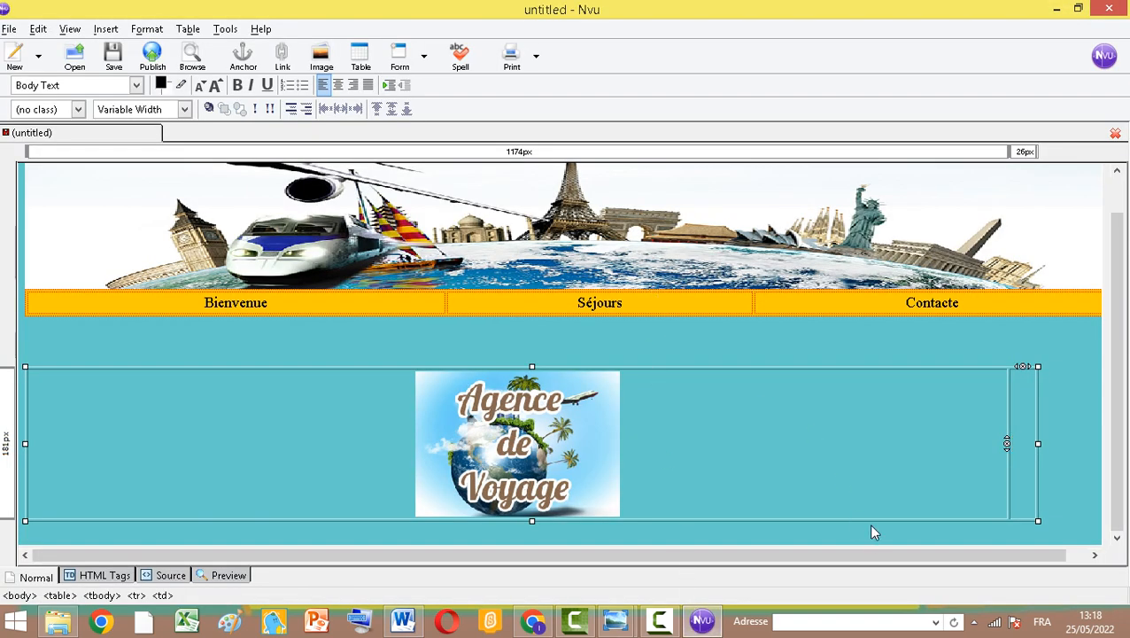
{"action": "left_click", "coordinate": [660, 623]}
{"action": "left_click", "coordinate": [1050, 553]}
{"action": "right_click", "coordinate": [1015, 429]}
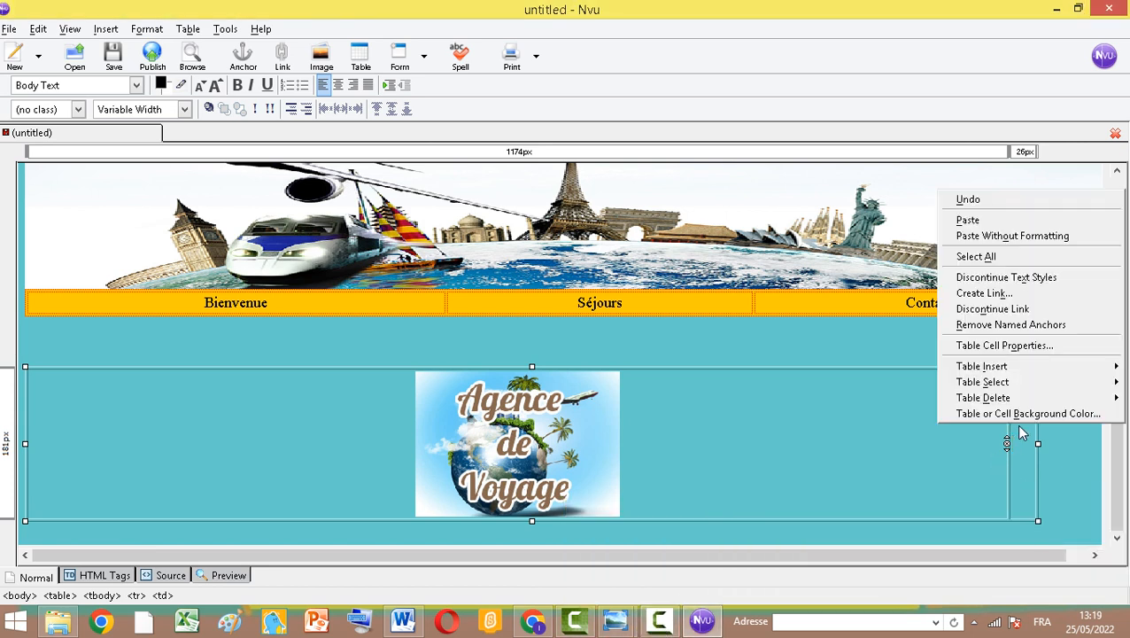
{"action": "left_click", "coordinate": [968, 220]}
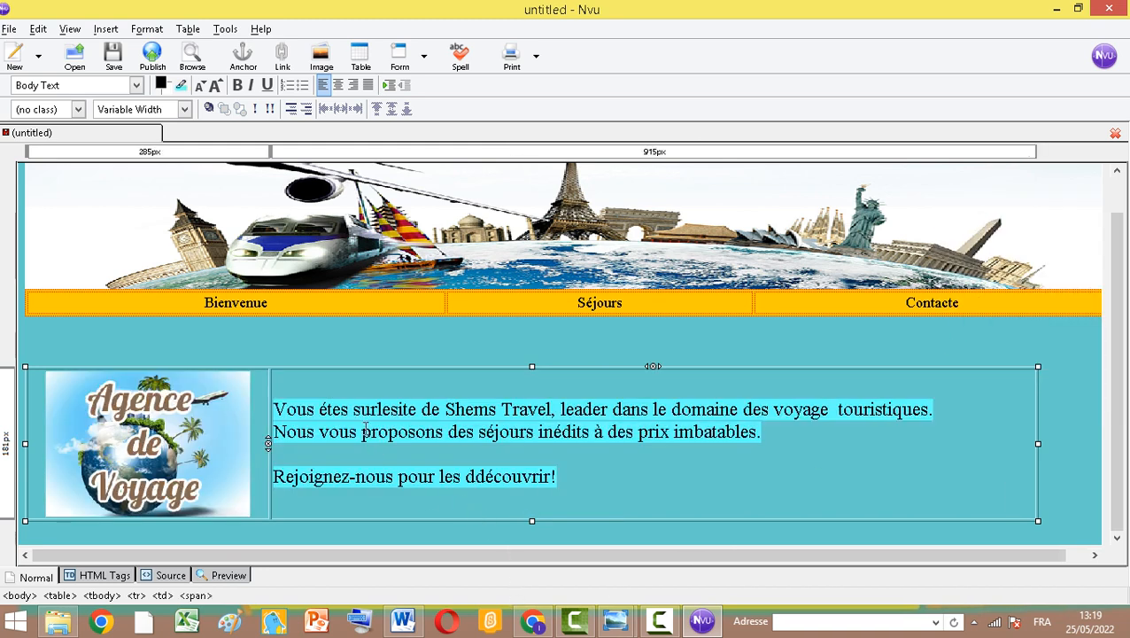
Centre the content table and give it a #33FFFF cyan background colour in the table properties
{"action": "left_click_drag", "start_coordinate": [274, 408], "coordinate": [627, 483]}
{"action": "right_click", "coordinate": [628, 477]}
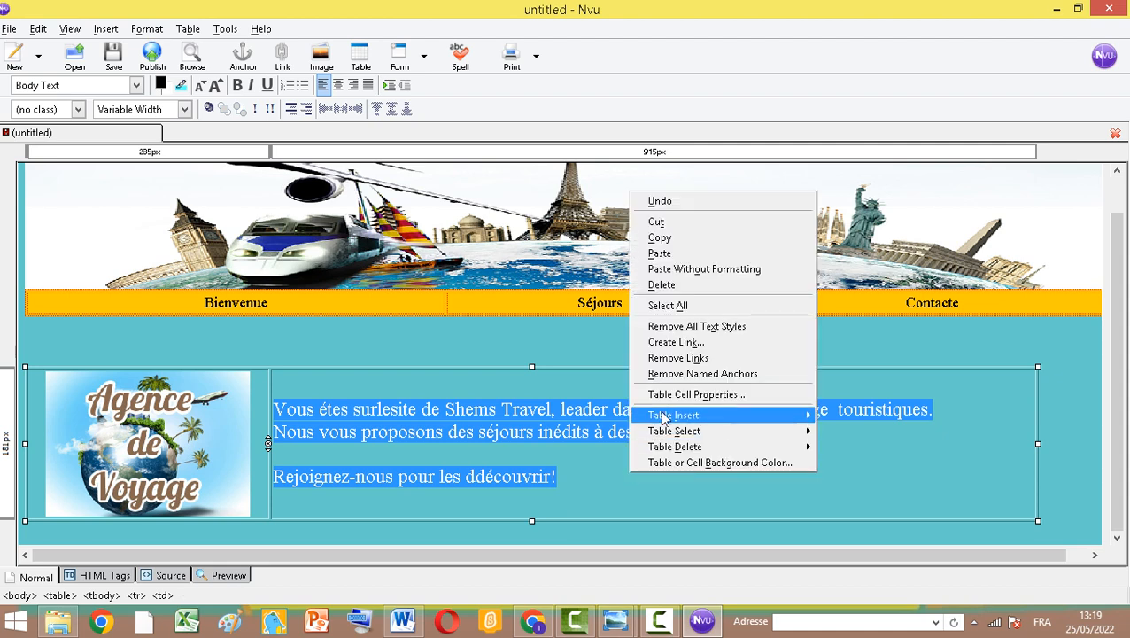
{"action": "left_click", "coordinate": [223, 28]}
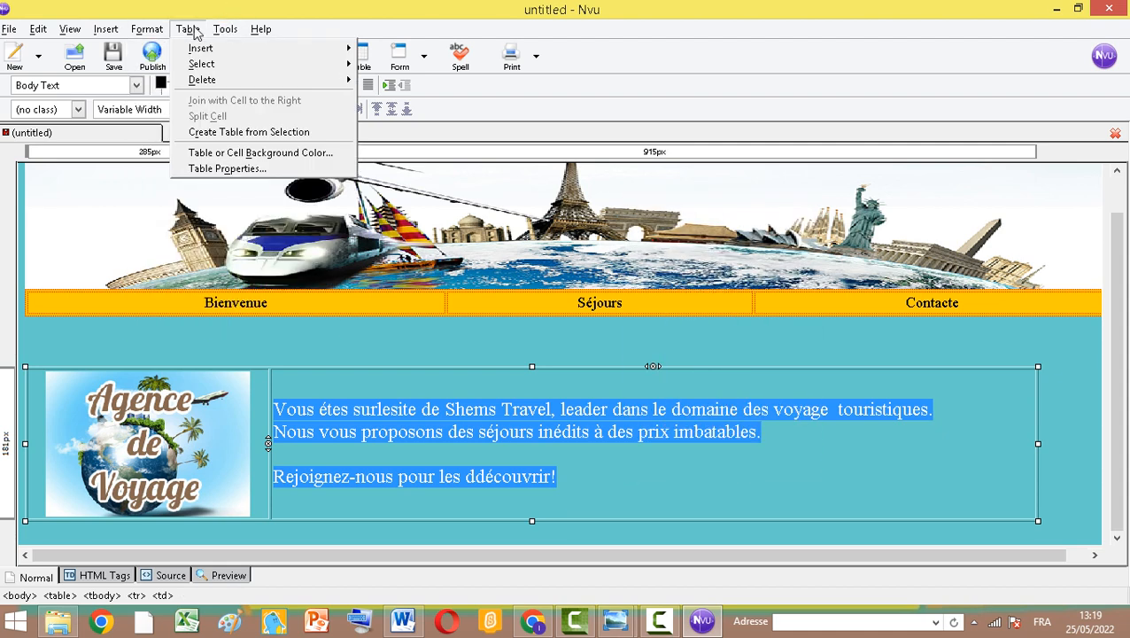
{"action": "left_click", "coordinate": [226, 168]}
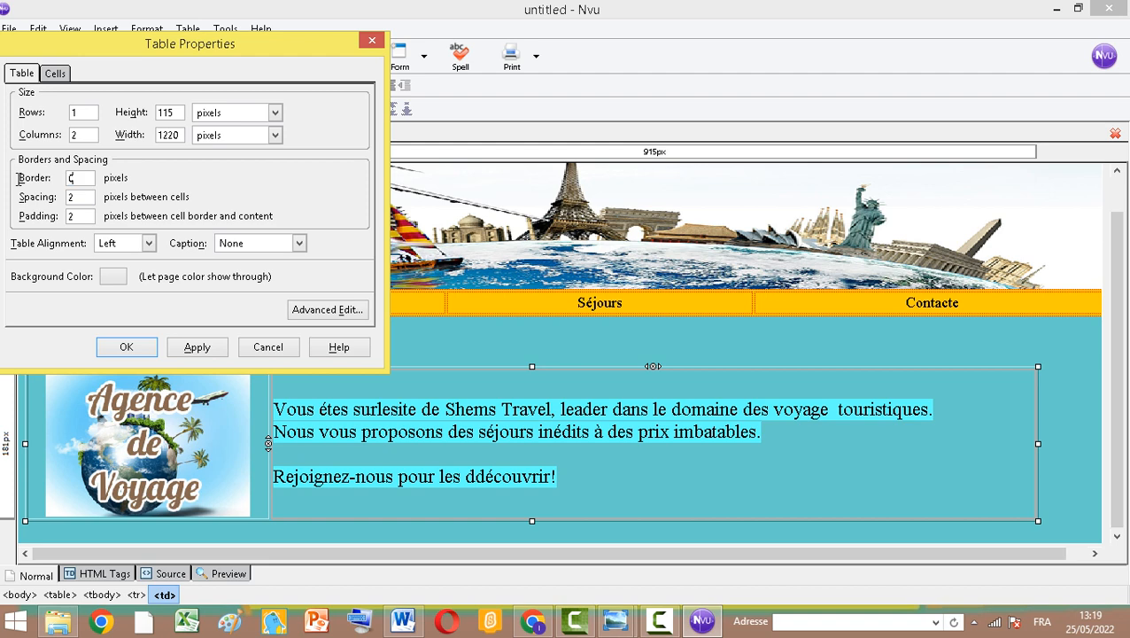
{"action": "left_click", "coordinate": [149, 243]}
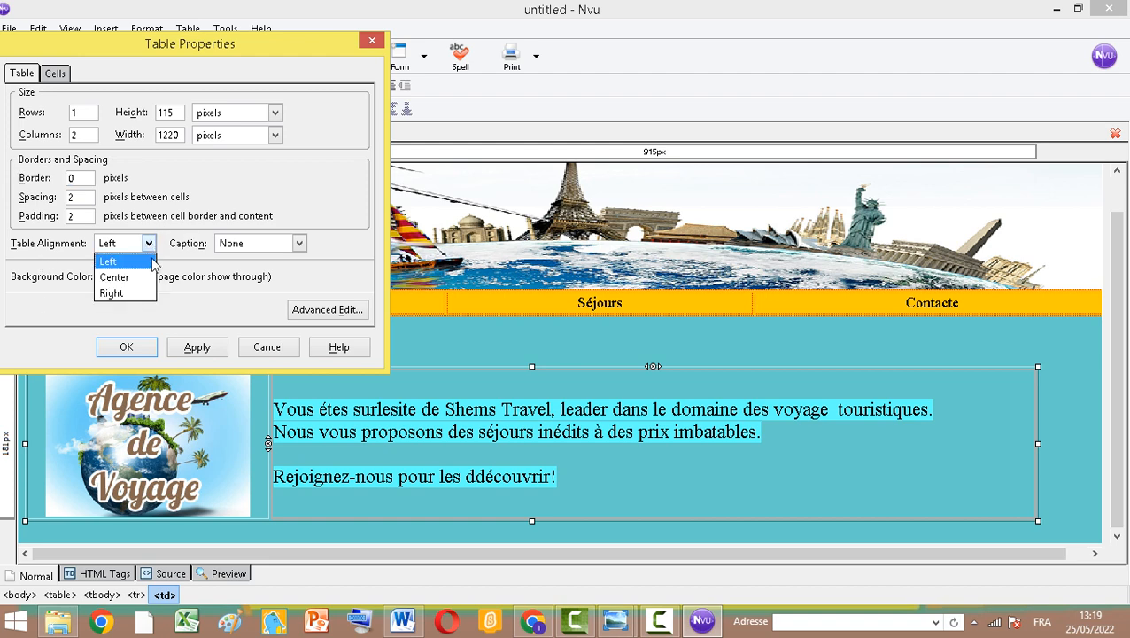
{"action": "left_click", "coordinate": [111, 258]}
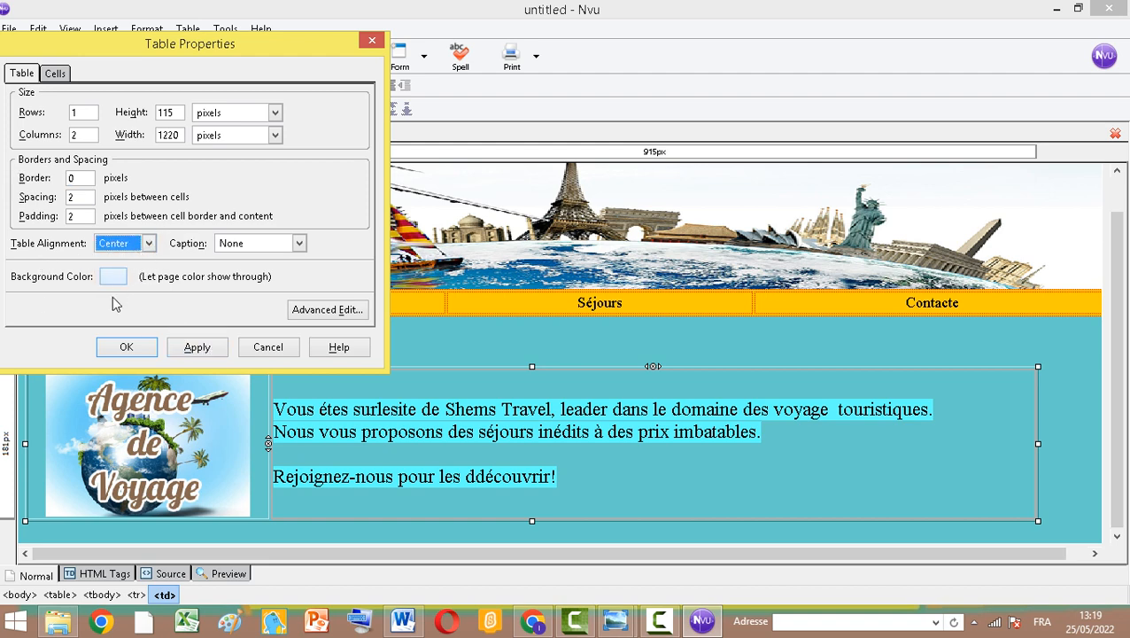
{"action": "left_click", "coordinate": [113, 283]}
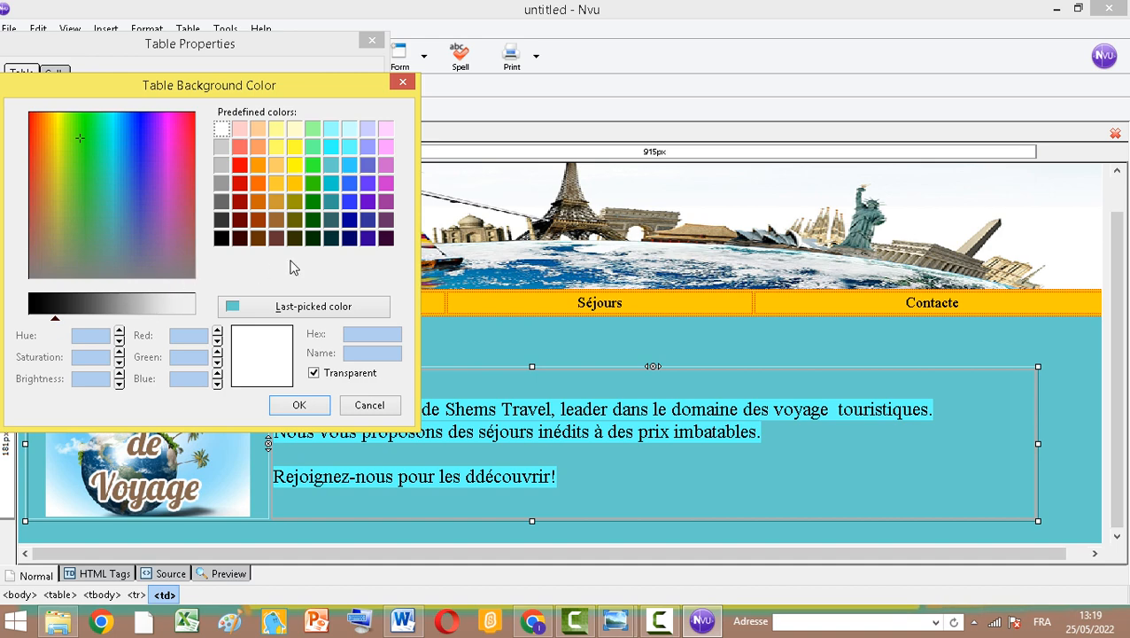
{"action": "left_click", "coordinate": [334, 149]}
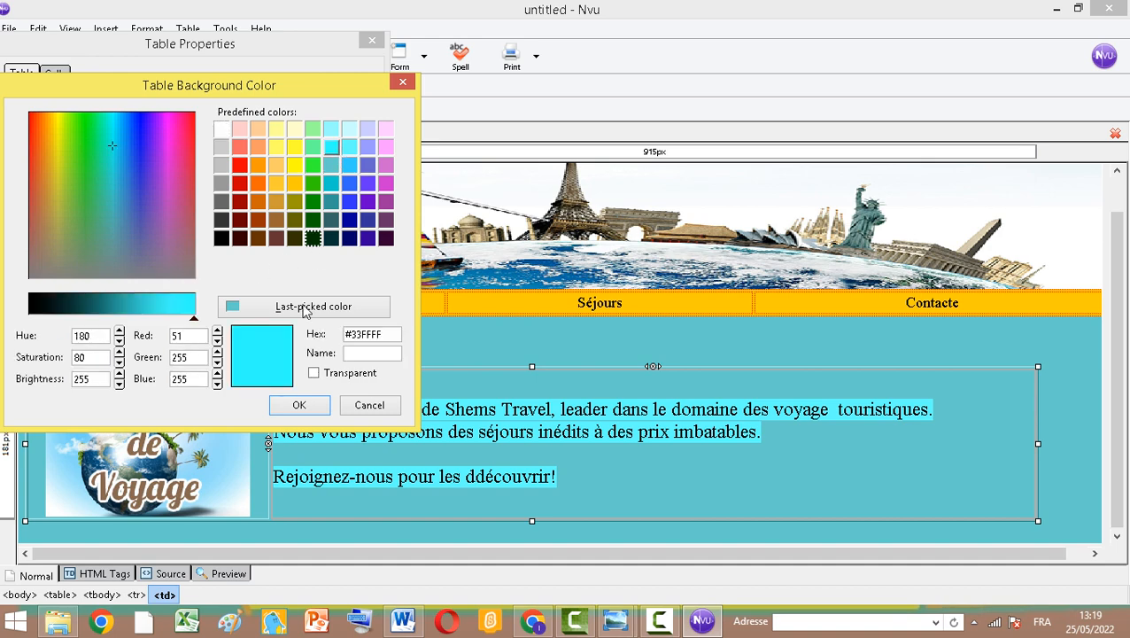
{"action": "left_click", "coordinate": [300, 405]}
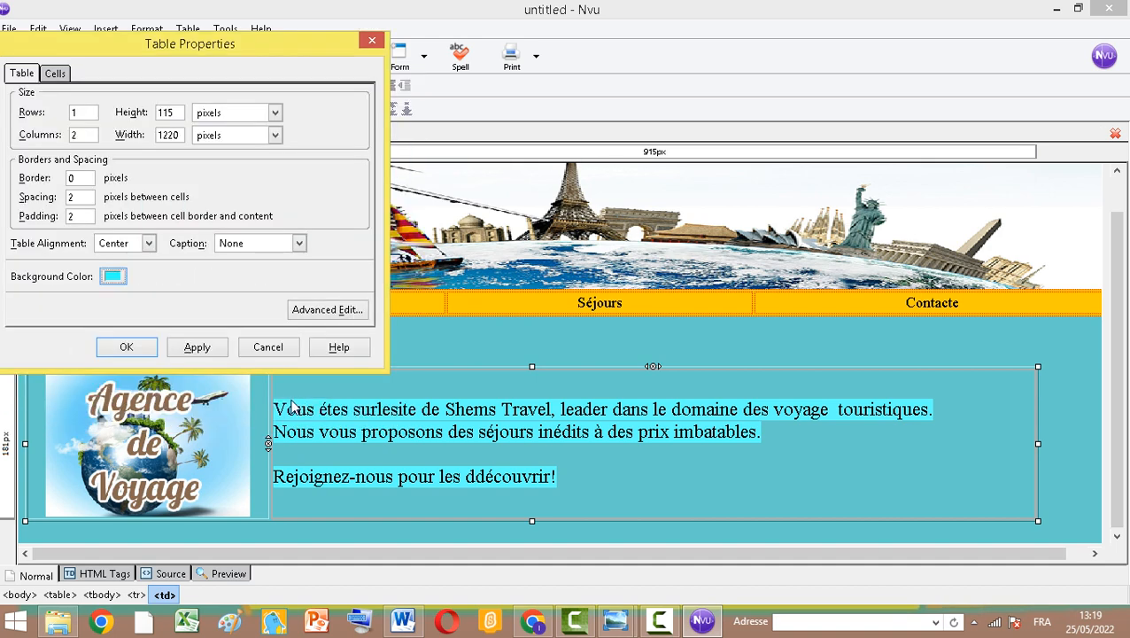
{"action": "left_click", "coordinate": [133, 349]}
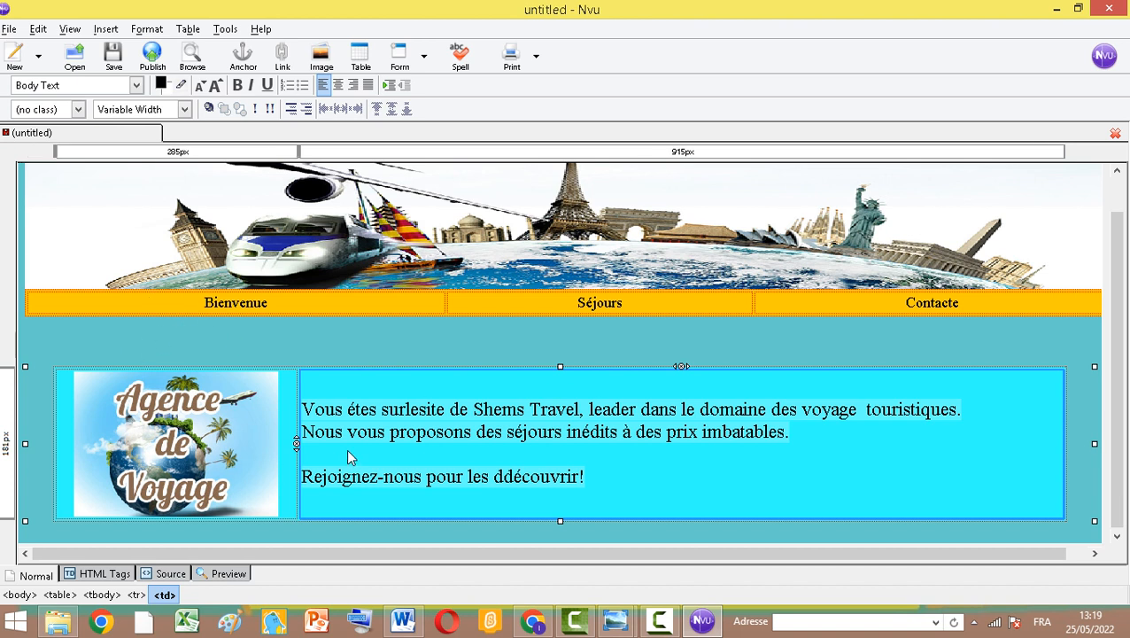
Correct the typo "ddécouvrir" to "découvrir" in the welcome text
{"action": "left_click", "coordinate": [322, 434]}
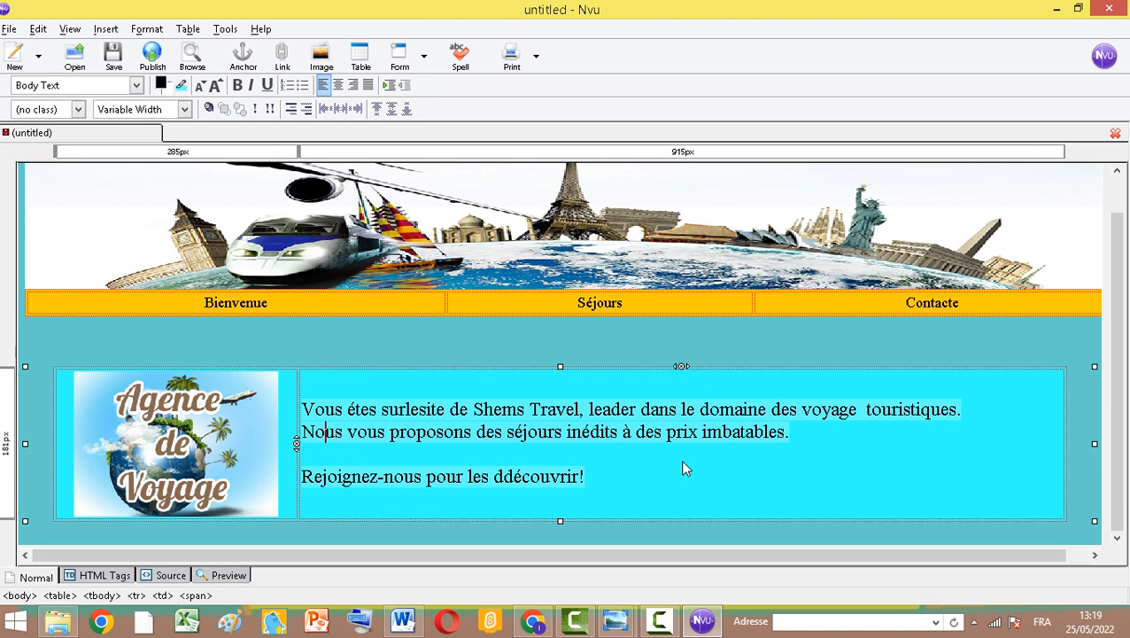
{"action": "left_click", "coordinate": [496, 479]}
{"action": "key", "text": "Delete"}
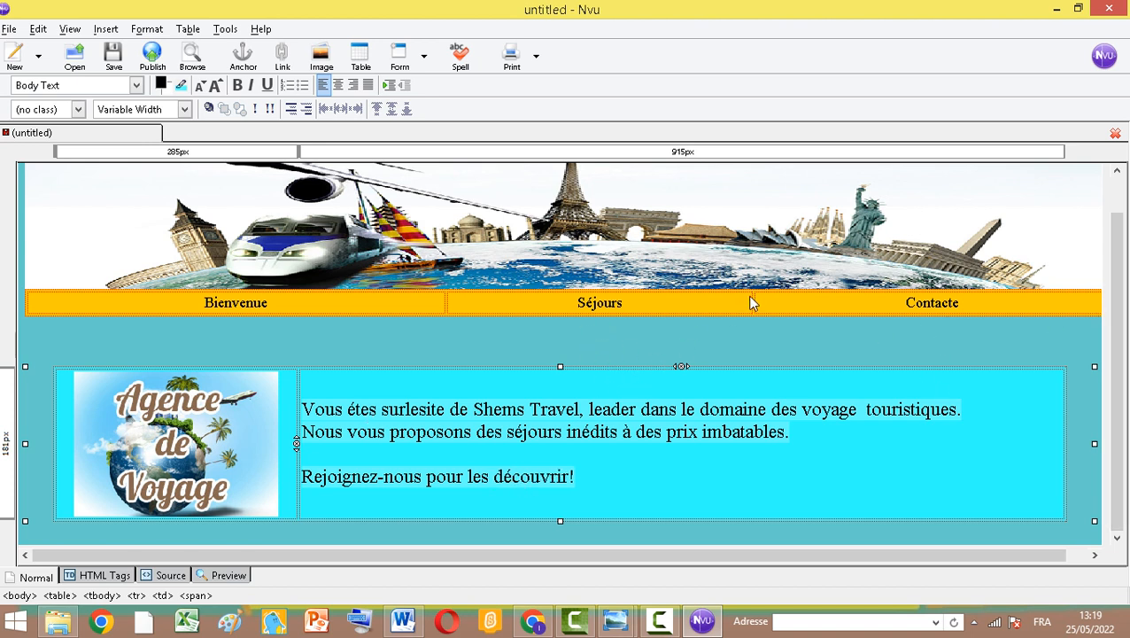
Insert a one-row, four-column table below the content table and widen it to about 1175 px
{"action": "key", "text": "Down"}
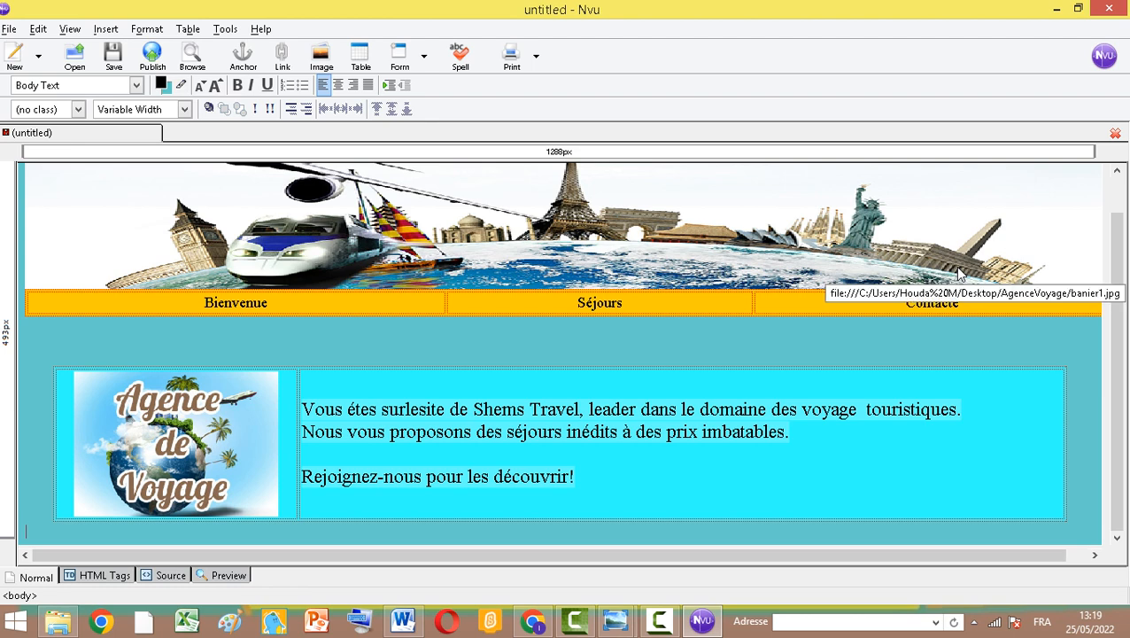
{"action": "scroll", "coordinate": [959, 273], "scroll_direction": "down", "scroll_amount": 2}
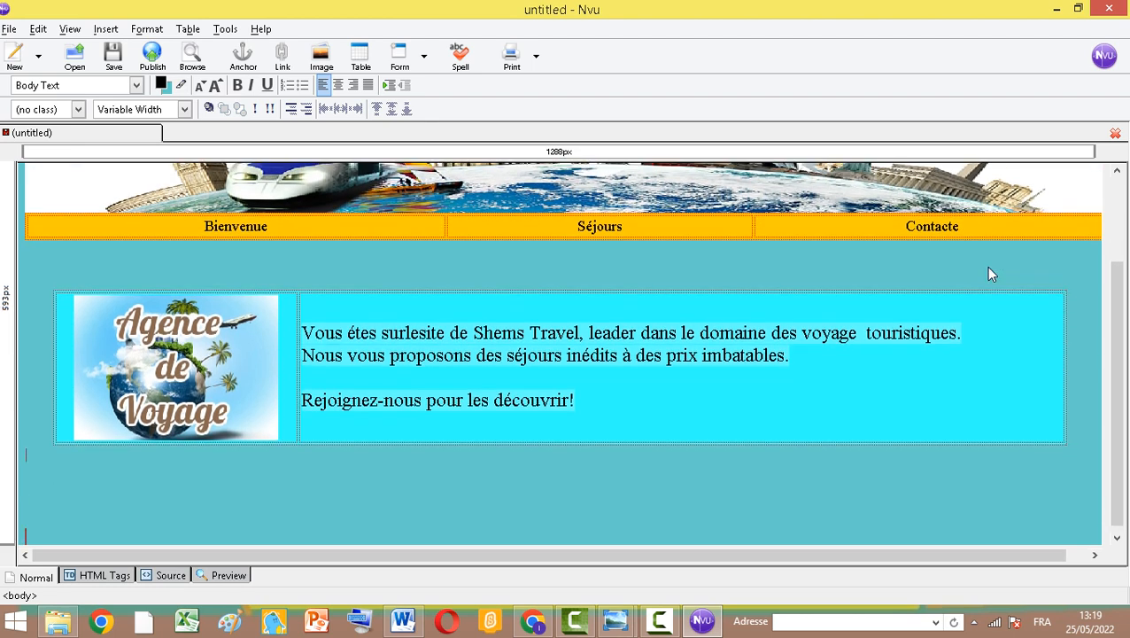
{"action": "left_click", "coordinate": [360, 67]}
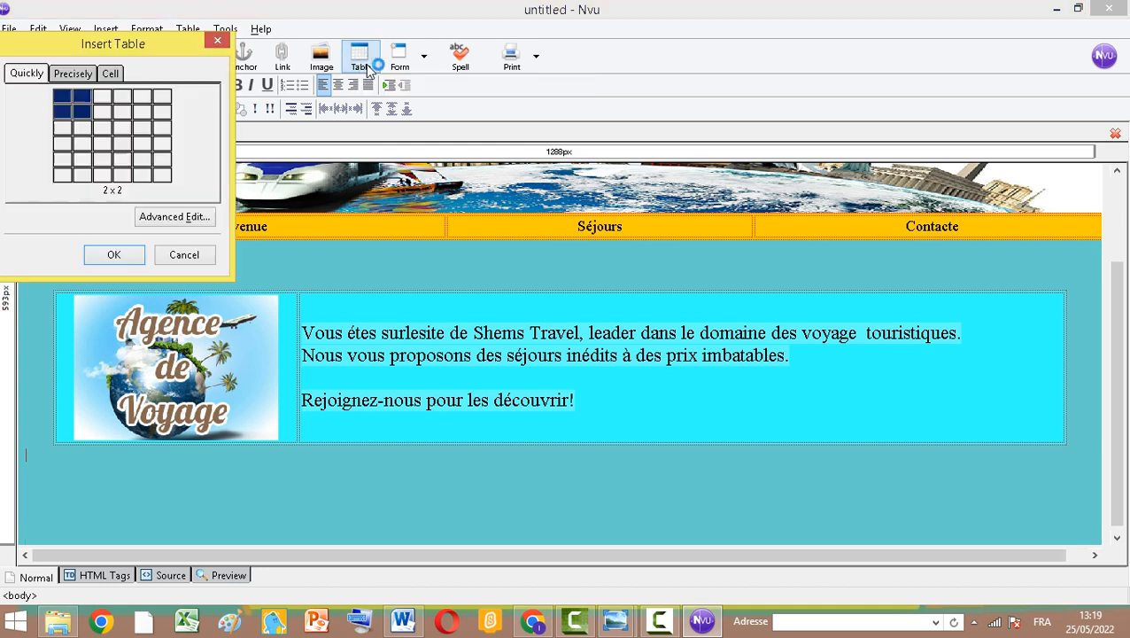
{"action": "left_click", "coordinate": [127, 103]}
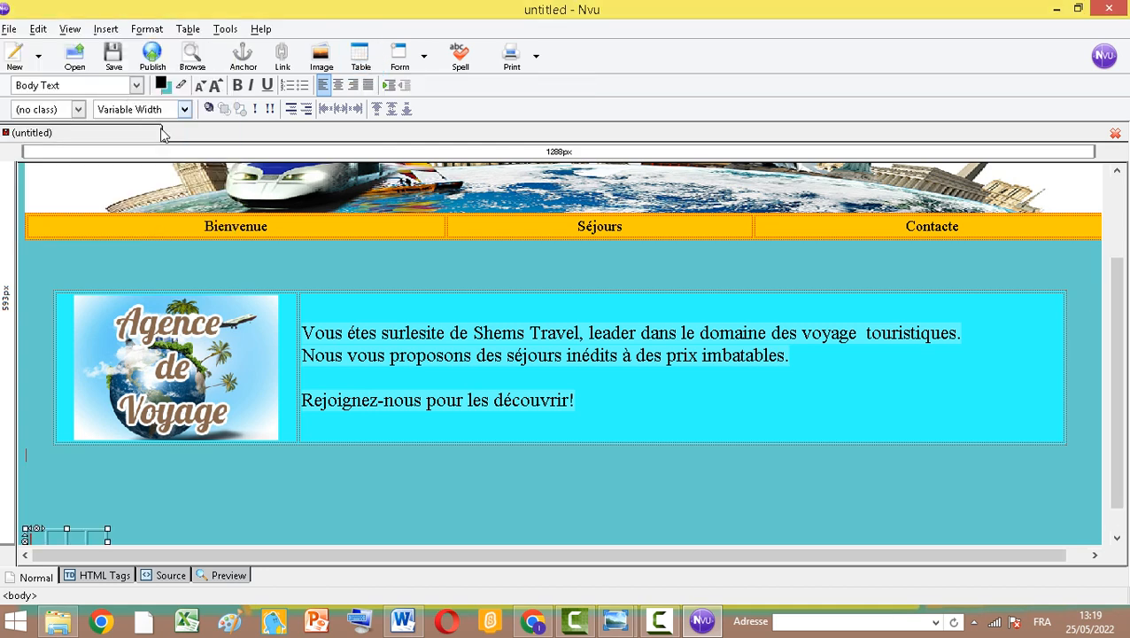
{"action": "left_click_drag", "start_coordinate": [106, 541], "coordinate": [1027, 524]}
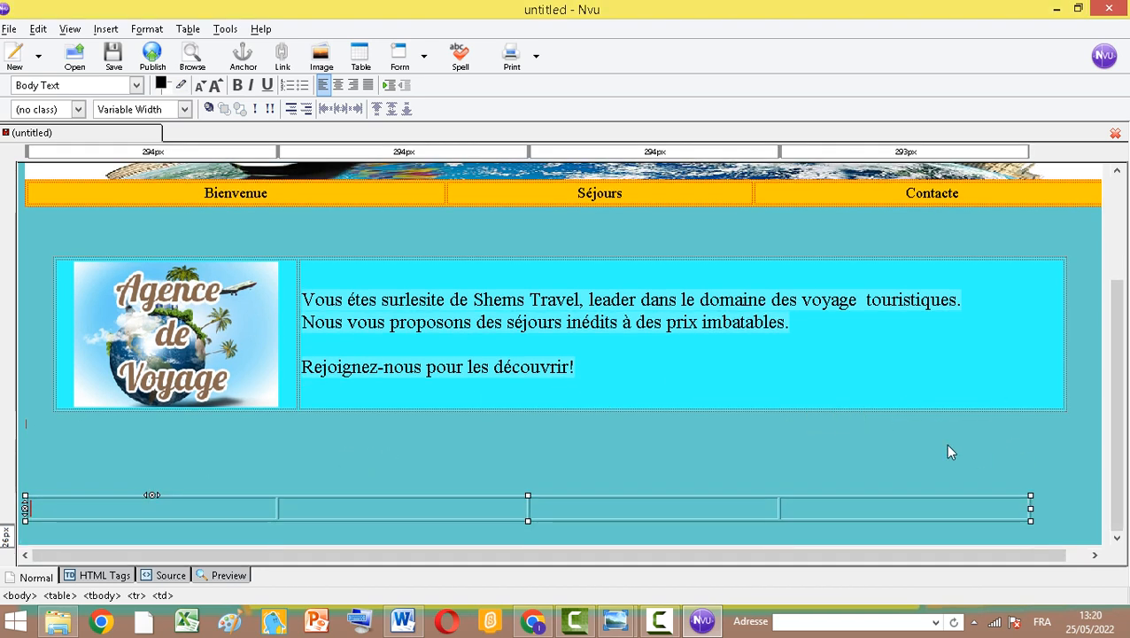
Insert facebook.png from the AgenceVoyage folder into the new table's first cell without alternate text
{"action": "scroll", "coordinate": [1107, 293], "scroll_direction": "up", "scroll_amount": 3}
{"action": "scroll", "coordinate": [1107, 292], "scroll_direction": "down", "scroll_amount": 3}
{"action": "scroll", "coordinate": [536, 359], "scroll_direction": "up", "scroll_amount": 3}
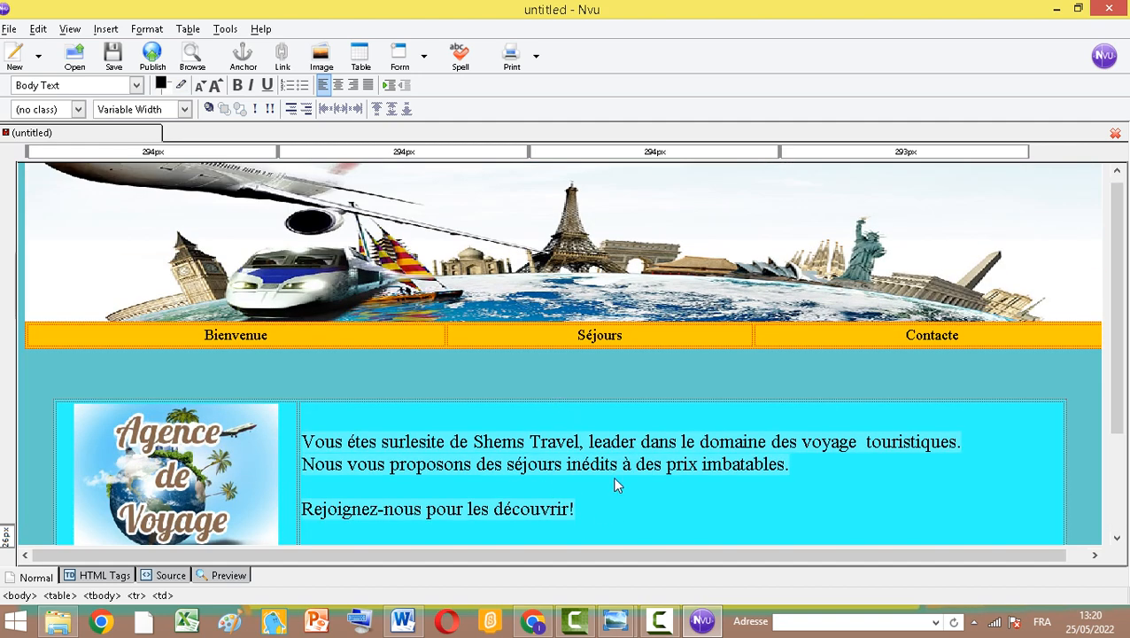
{"action": "scroll", "coordinate": [709, 391], "scroll_direction": "down", "scroll_amount": 2}
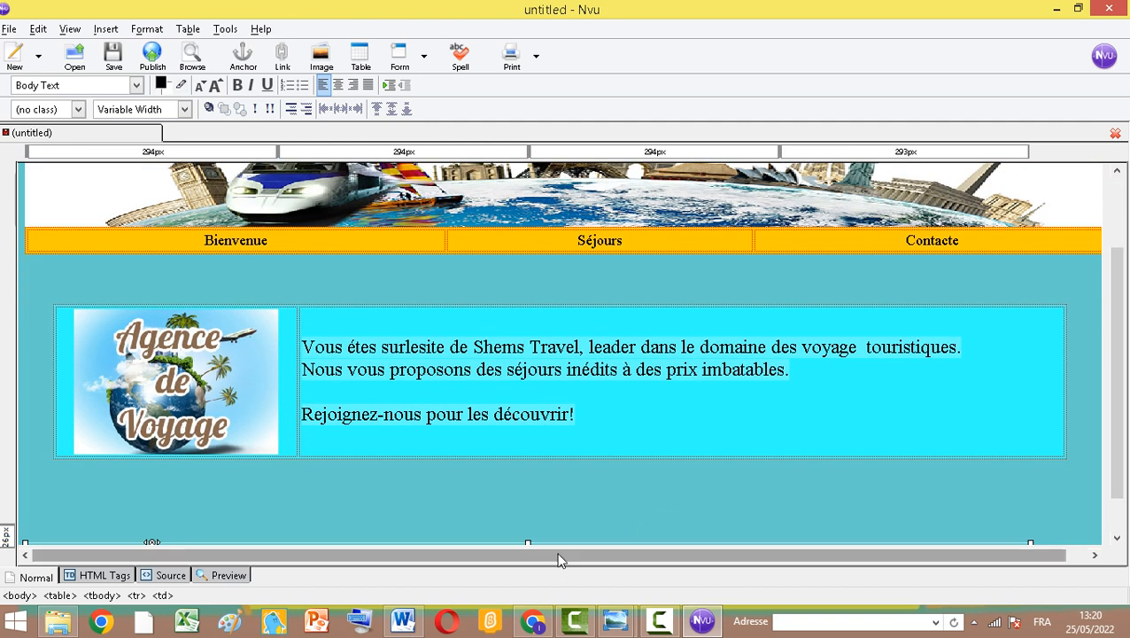
{"action": "scroll", "coordinate": [547, 494], "scroll_direction": "down", "scroll_amount": 1}
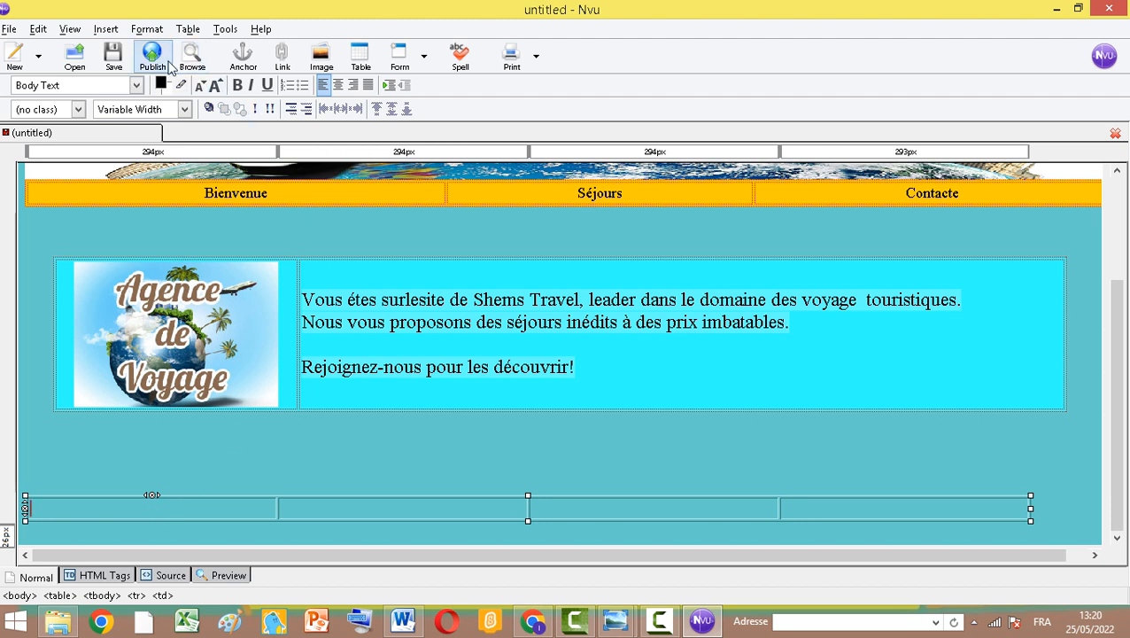
{"action": "left_click", "coordinate": [322, 60]}
{"action": "left_click", "coordinate": [298, 135]}
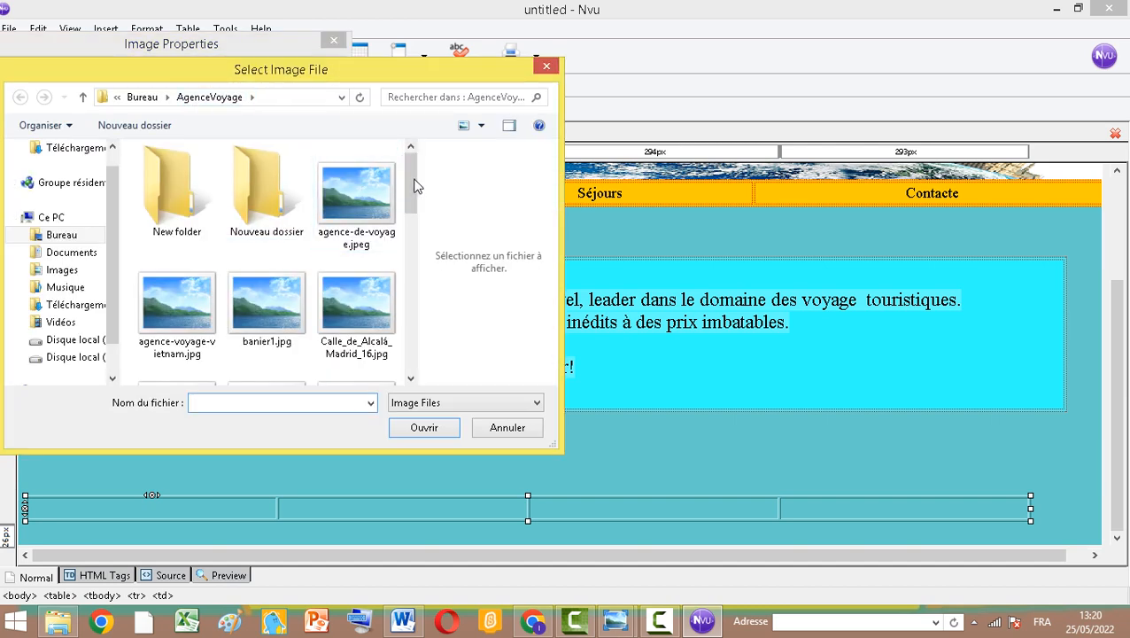
{"action": "left_click_drag", "start_coordinate": [416, 182], "coordinate": [414, 226]}
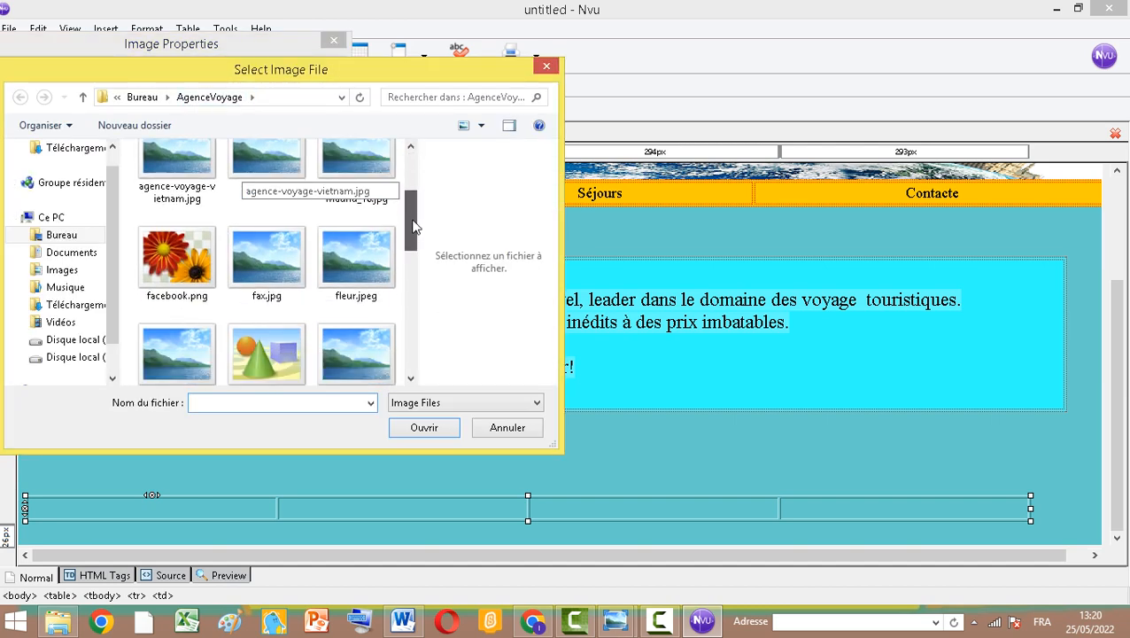
{"action": "left_click", "coordinate": [177, 258]}
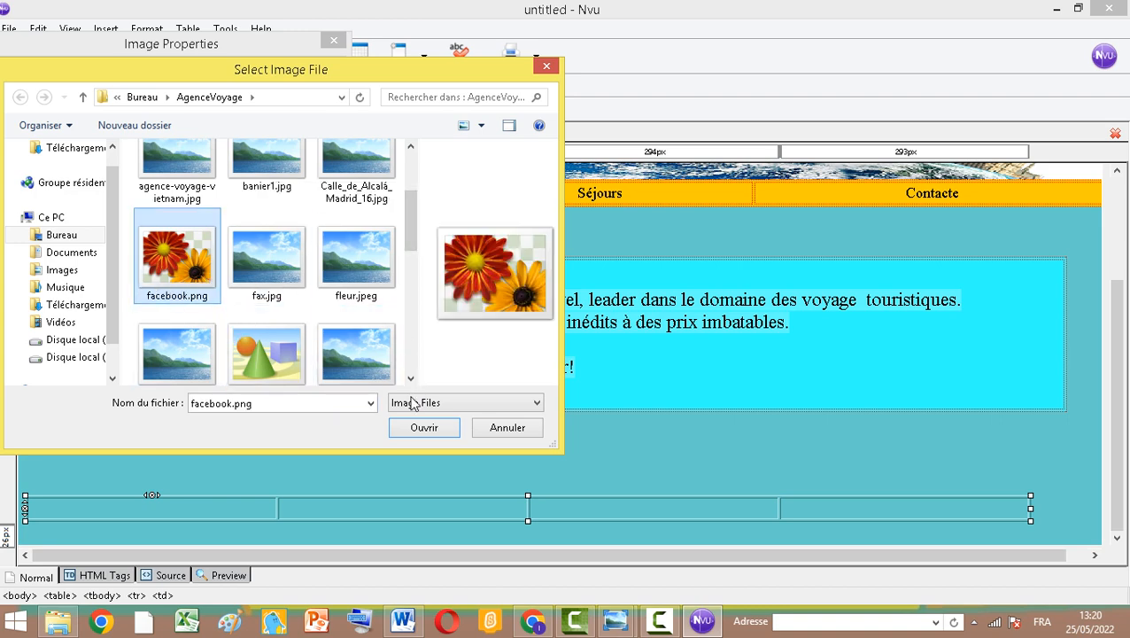
{"action": "left_click", "coordinate": [422, 428]}
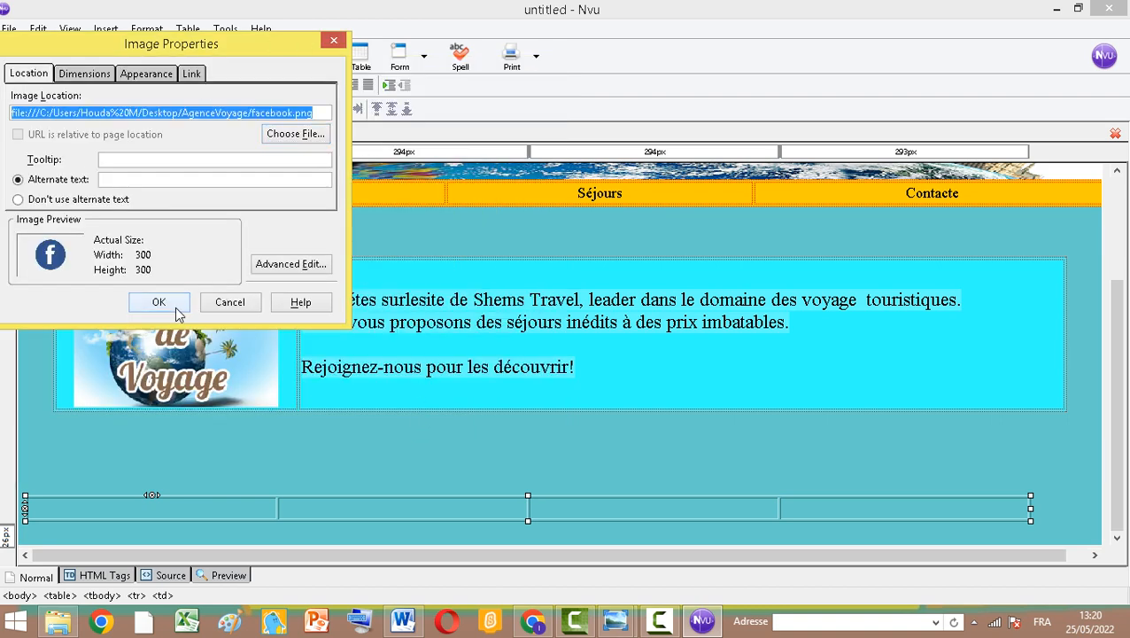
{"action": "left_click", "coordinate": [38, 199]}
{"action": "left_click", "coordinate": [159, 302]}
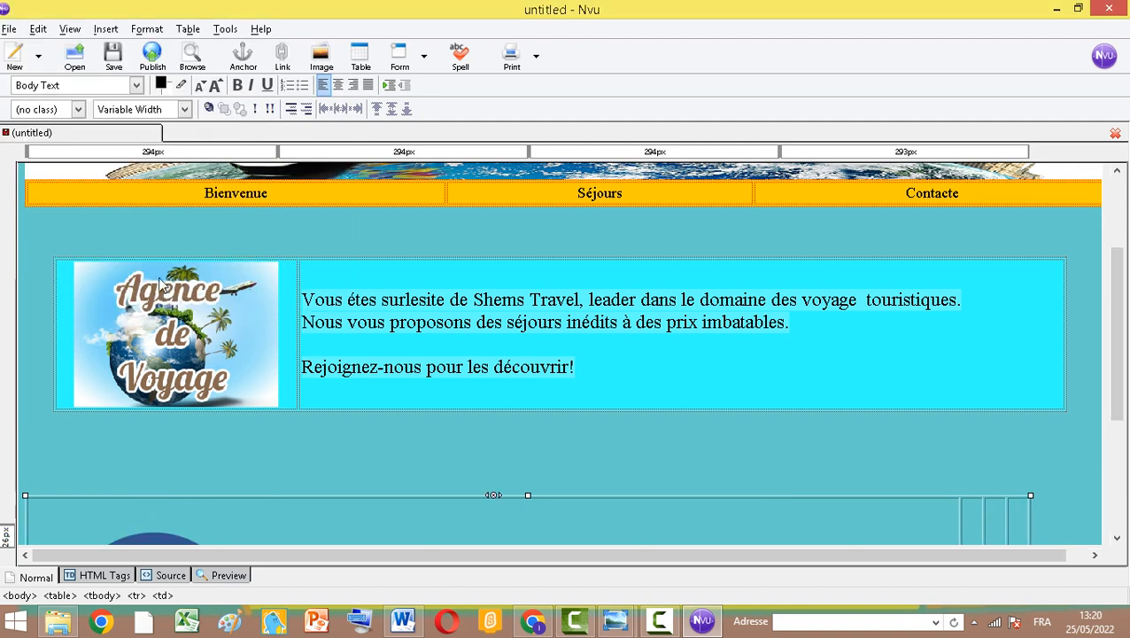
Shrink the Facebook icon to a small size within its cell
{"action": "scroll", "coordinate": [262, 514], "scroll_direction": "down", "scroll_amount": 4}
{"action": "left_click", "coordinate": [198, 448]}
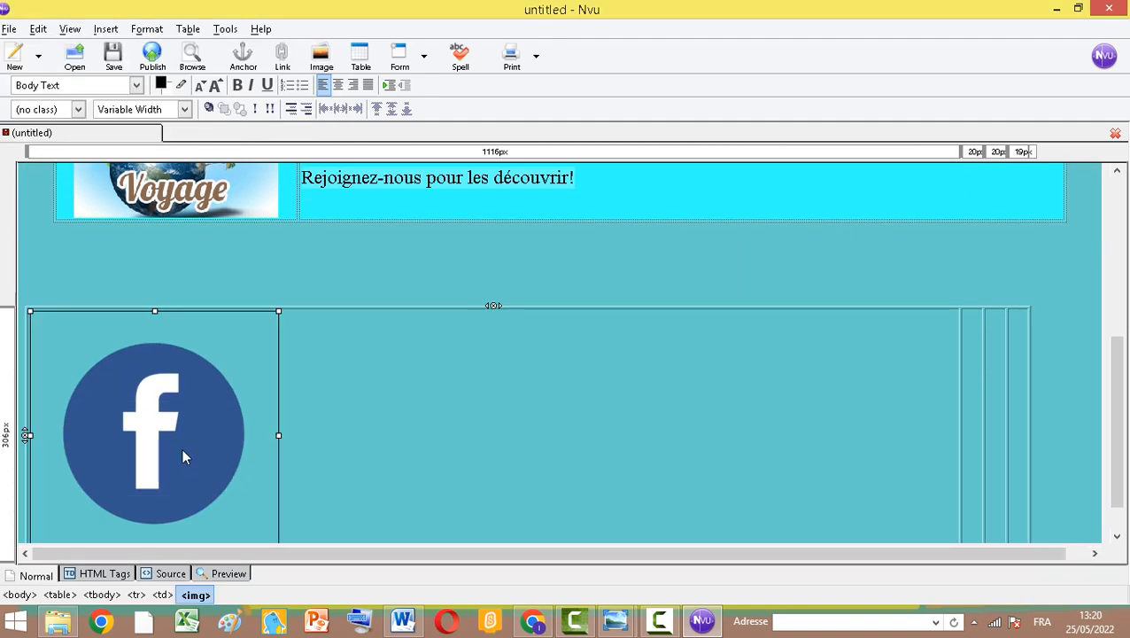
{"action": "left_click_drag", "start_coordinate": [279, 311], "coordinate": [117, 514]}
{"action": "left_click_drag", "start_coordinate": [120, 425], "coordinate": [85, 485]}
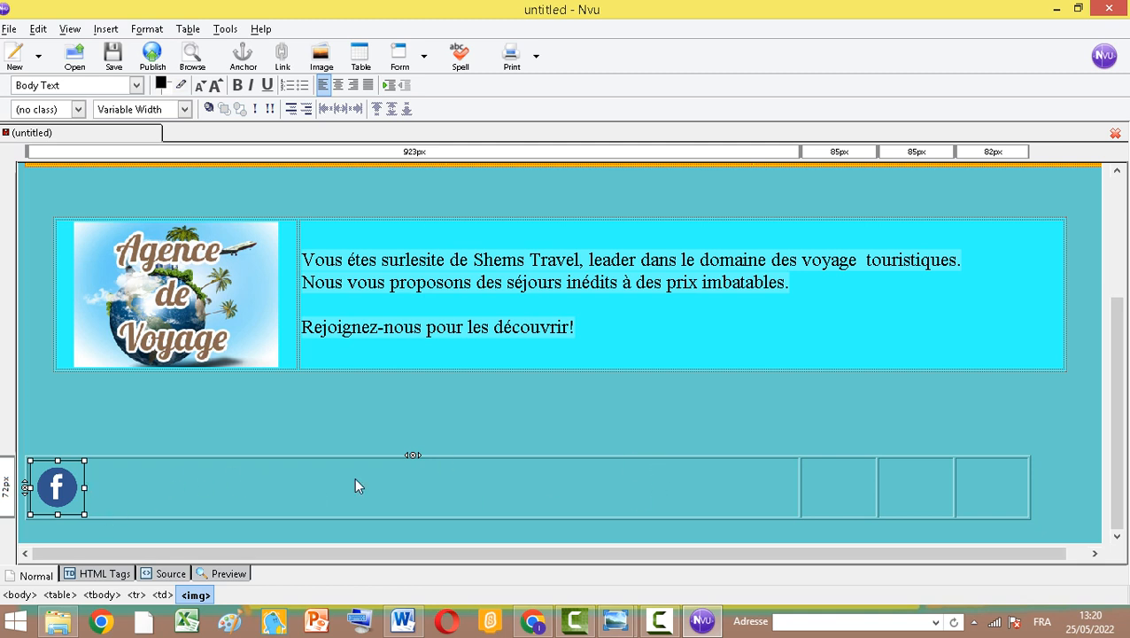
Insert Twitter_Bird.svg.png from the AgenceVoyage folder into the footer table's second cell without alternate text
{"action": "left_click", "coordinate": [828, 487]}
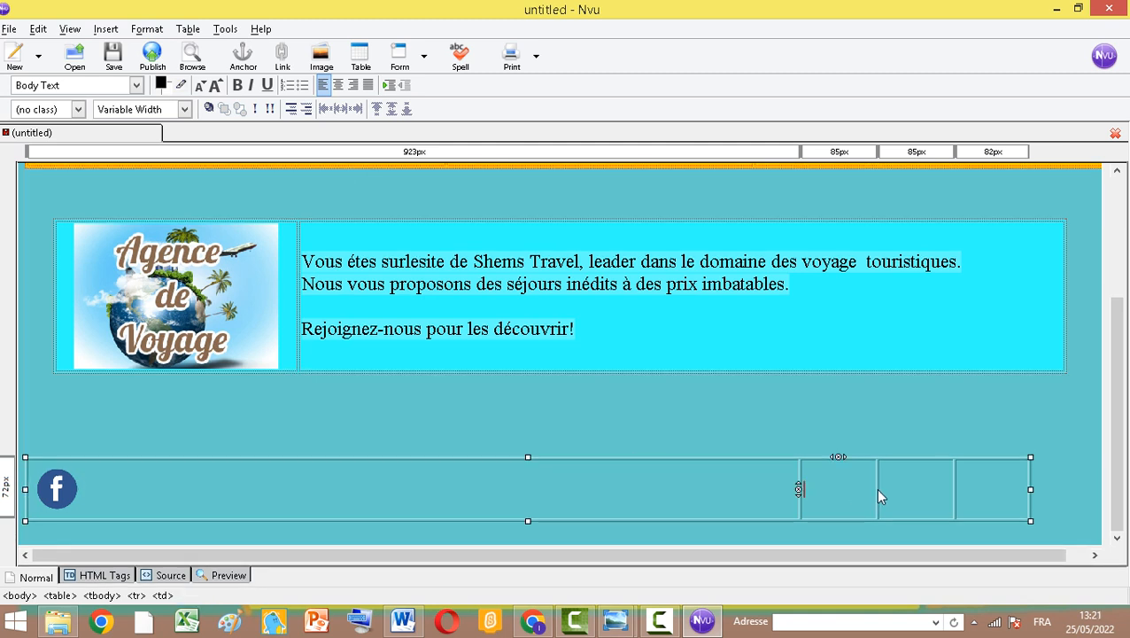
{"action": "left_click", "coordinate": [890, 496]}
{"action": "left_click", "coordinate": [830, 484]}
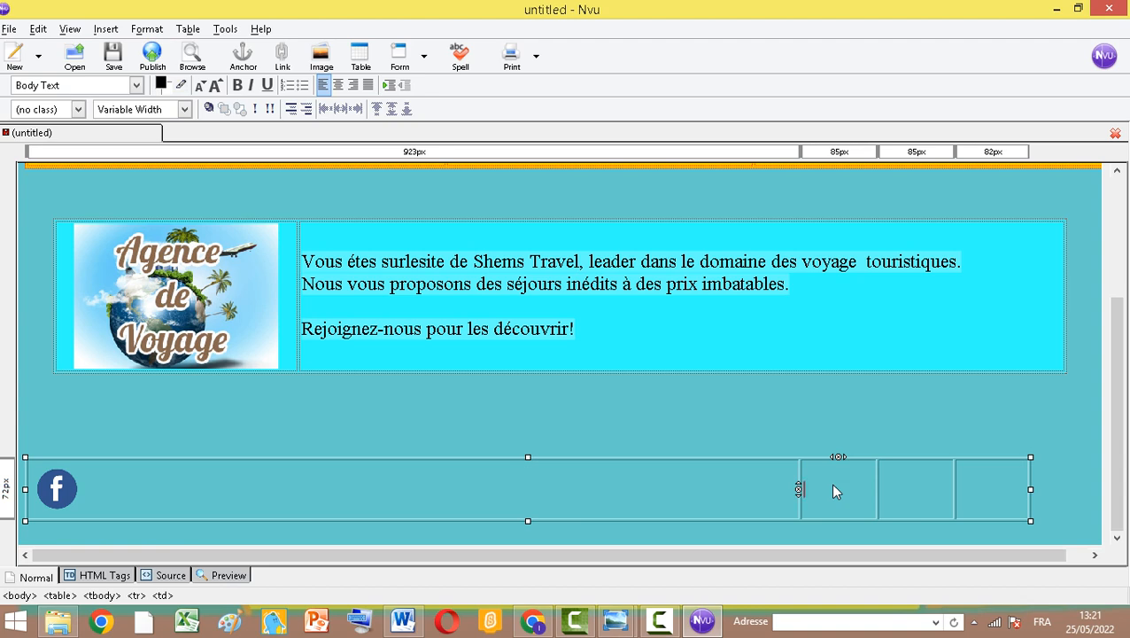
{"action": "left_click", "coordinate": [321, 55]}
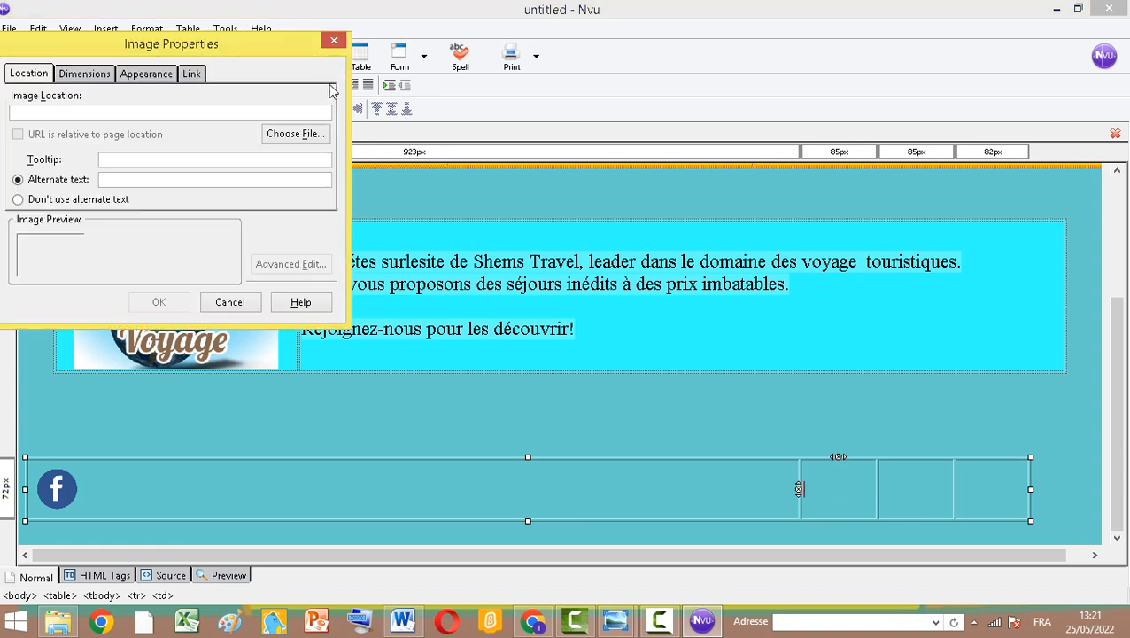
{"action": "left_click", "coordinate": [296, 134]}
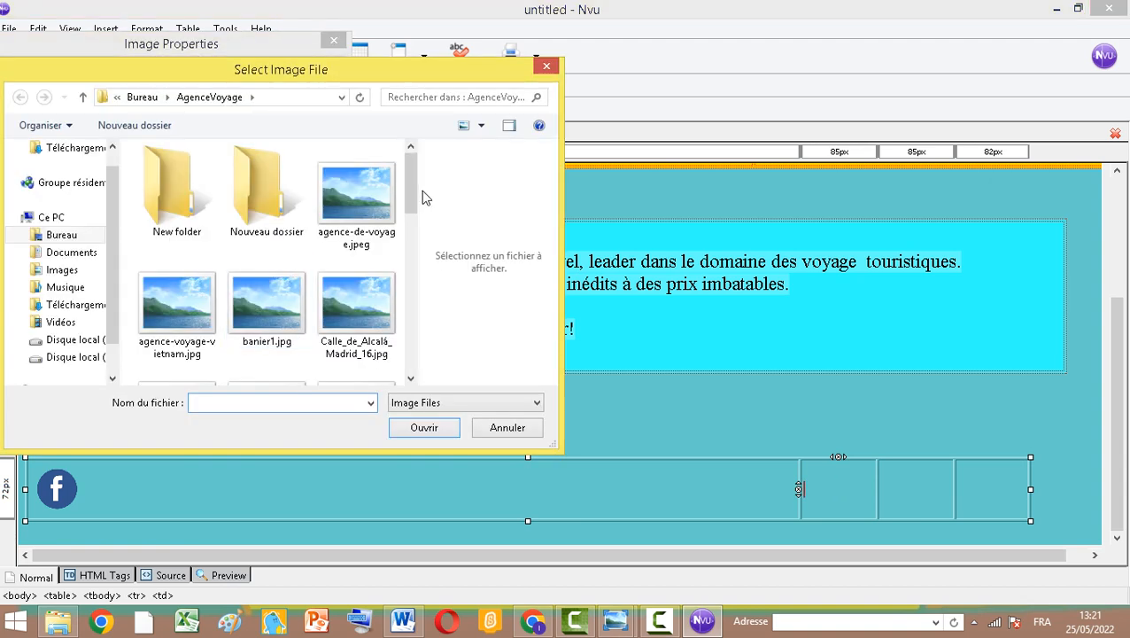
{"action": "left_click_drag", "start_coordinate": [411, 196], "coordinate": [417, 351]}
{"action": "left_click", "coordinate": [352, 282]}
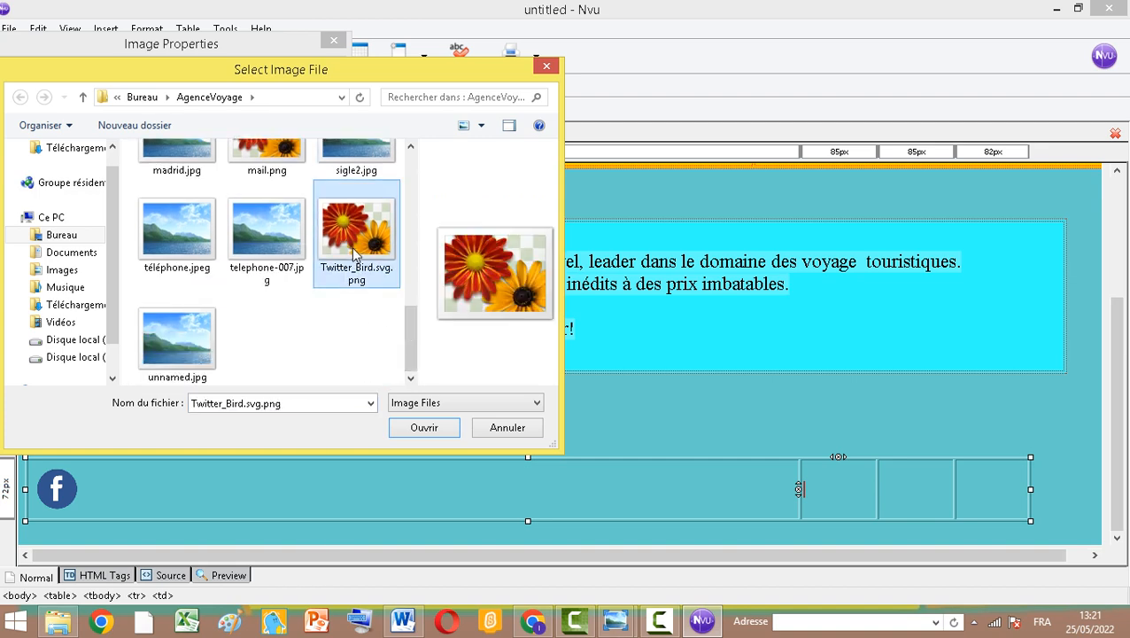
{"action": "left_click", "coordinate": [424, 430]}
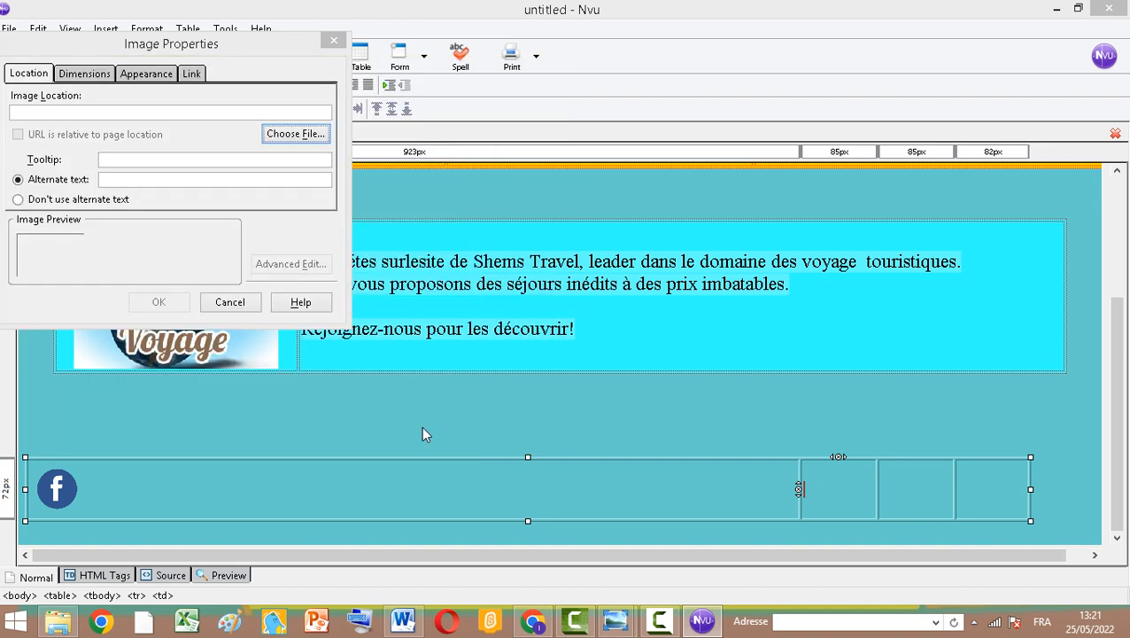
{"action": "left_click", "coordinate": [50, 200]}
{"action": "left_click", "coordinate": [174, 306]}
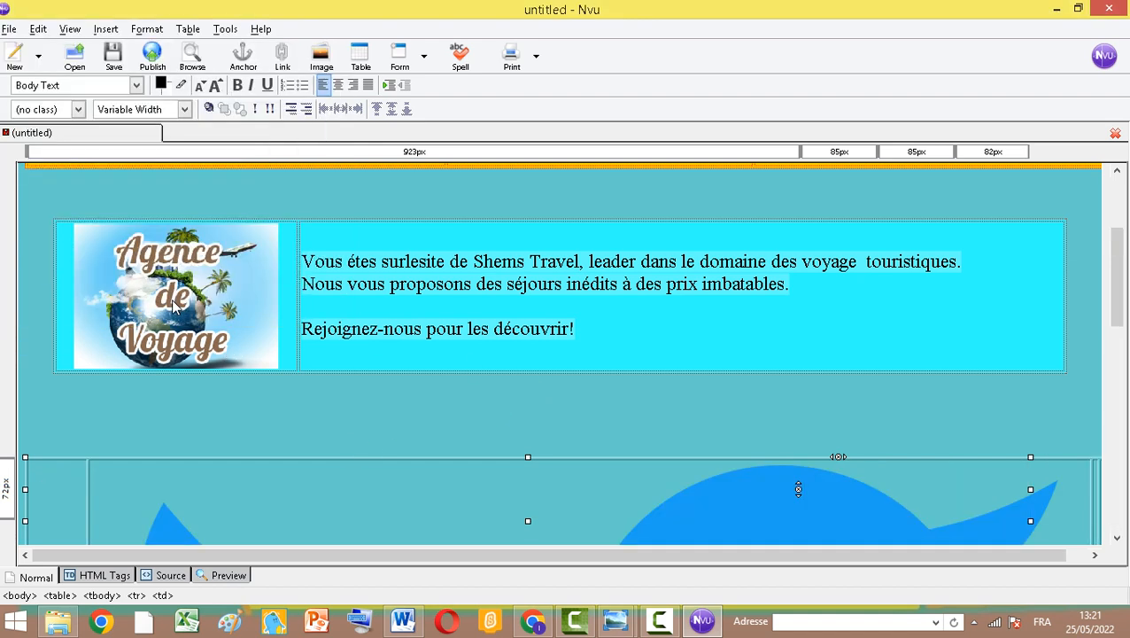
Shrink the Twitter icon to a small size within its cell
{"action": "left_click", "coordinate": [851, 493]}
{"action": "scroll", "coordinate": [1025, 416], "scroll_direction": "down", "scroll_amount": 5}
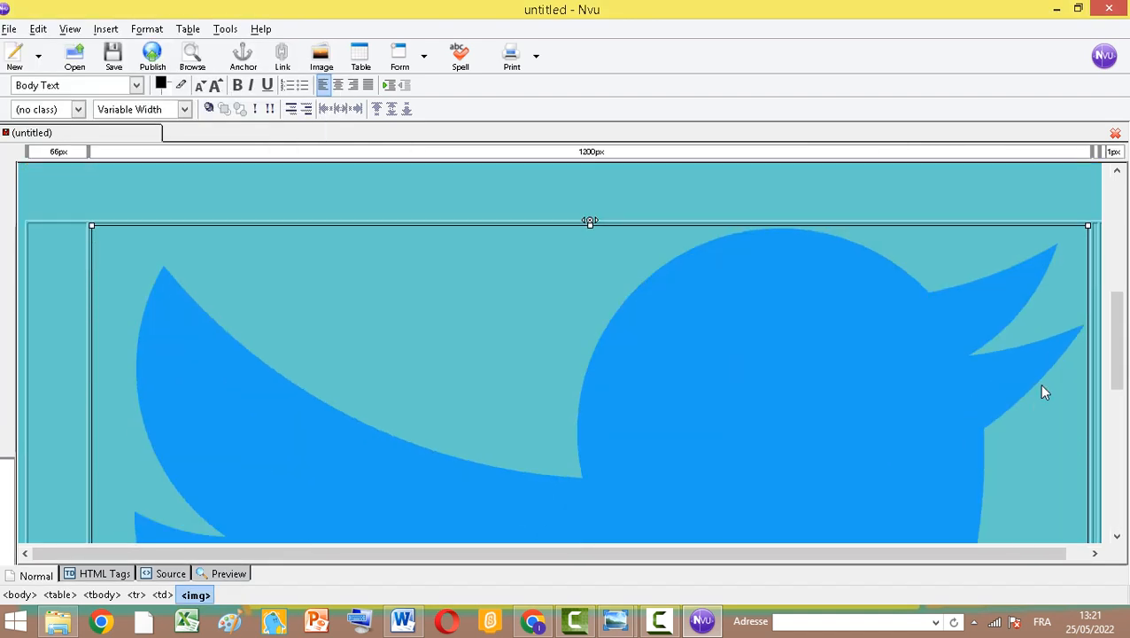
{"action": "left_click_drag", "start_coordinate": [1088, 226], "coordinate": [615, 549]}
{"action": "scroll", "coordinate": [725, 302], "scroll_direction": "up", "scroll_amount": 7}
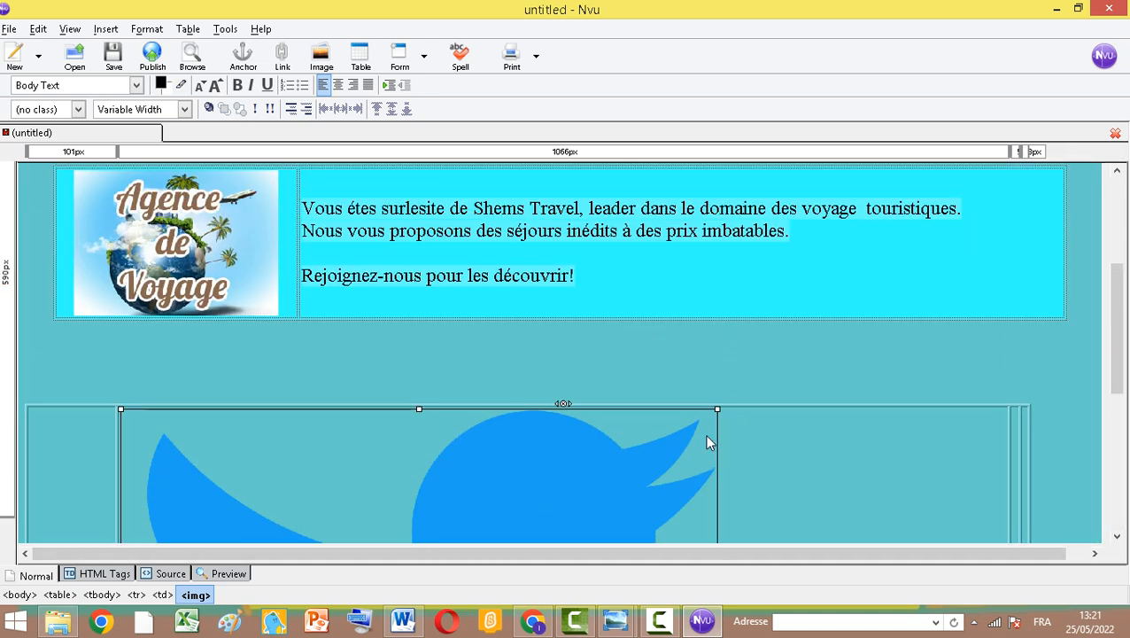
{"action": "left_click_drag", "start_coordinate": [718, 409], "coordinate": [476, 487]}
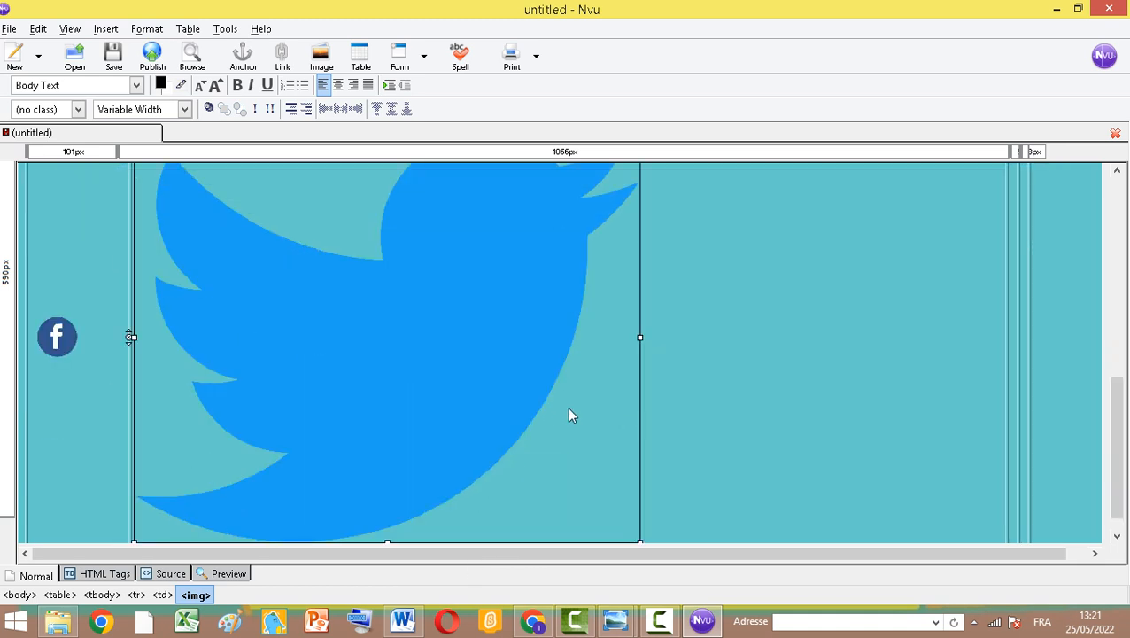
{"action": "scroll", "coordinate": [643, 319], "scroll_direction": "up", "scroll_amount": 3}
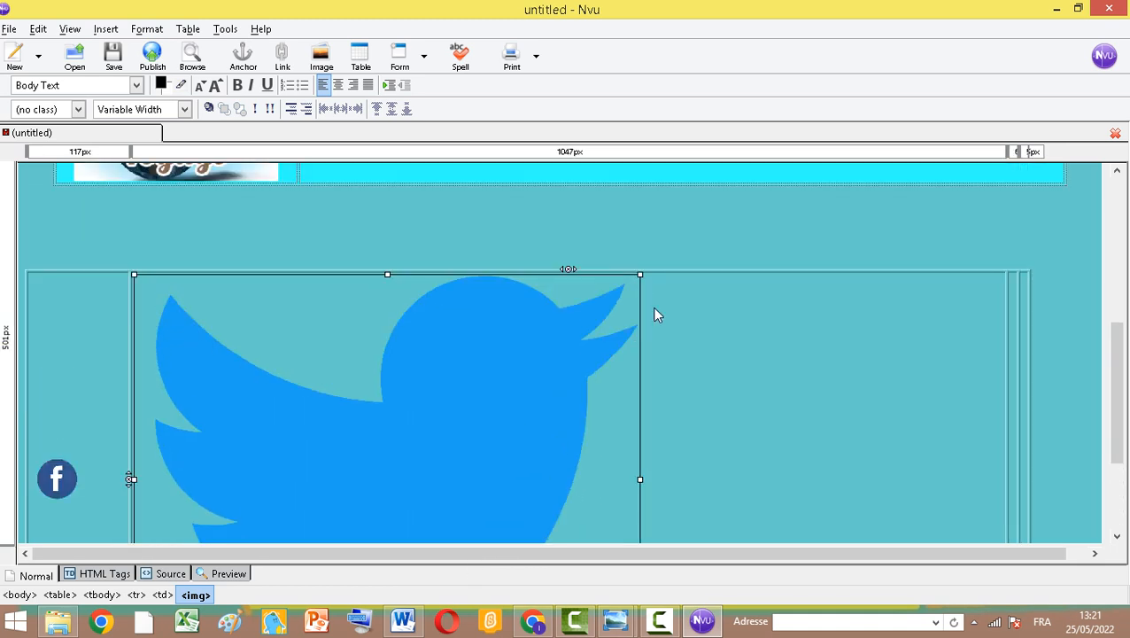
{"action": "left_click_drag", "start_coordinate": [638, 273], "coordinate": [380, 499]}
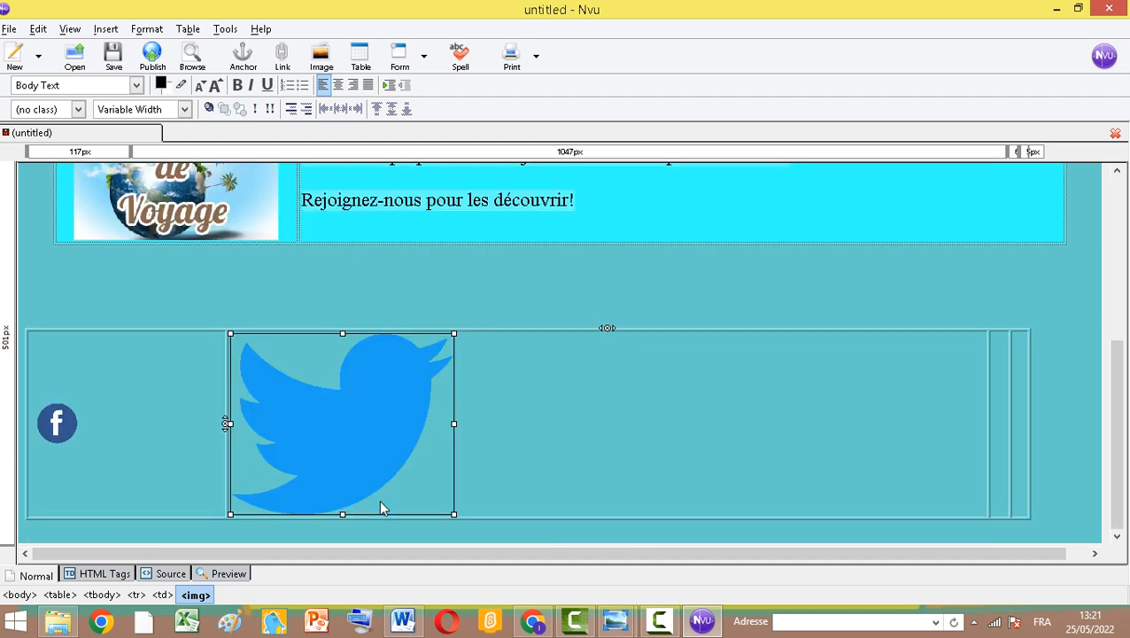
{"action": "scroll", "coordinate": [192, 477], "scroll_direction": "up", "scroll_amount": 1}
{"action": "left_click_drag", "start_coordinate": [454, 379], "coordinate": [301, 499]}
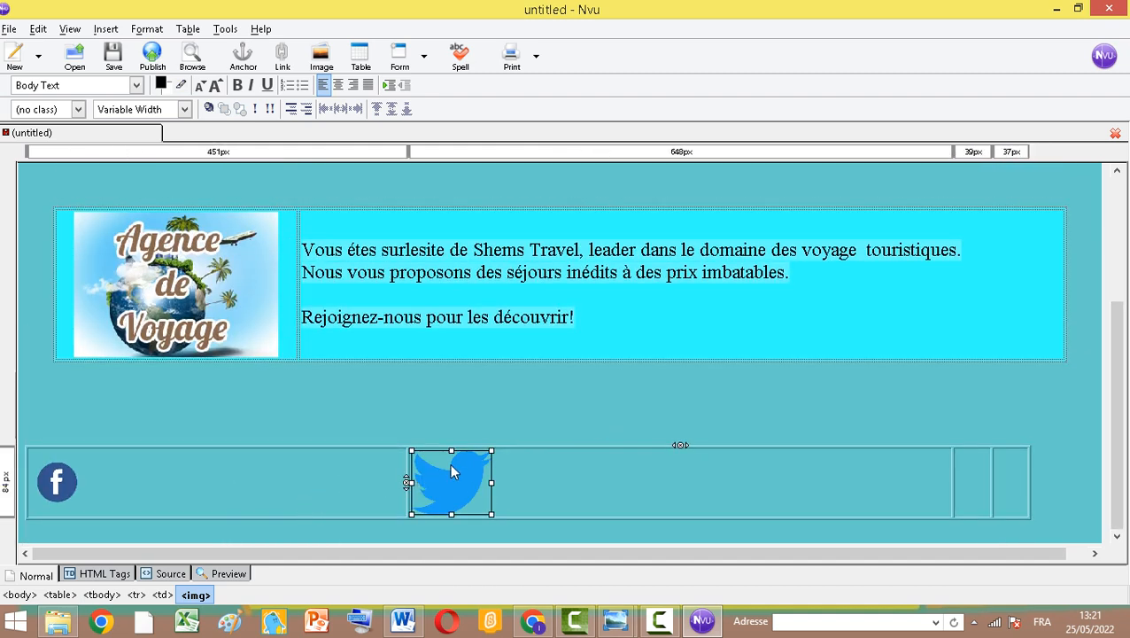
{"action": "left_click_drag", "start_coordinate": [492, 450], "coordinate": [473, 479]}
Type "Google" in the footer table's third cell
{"action": "left_click", "coordinate": [951, 487]}
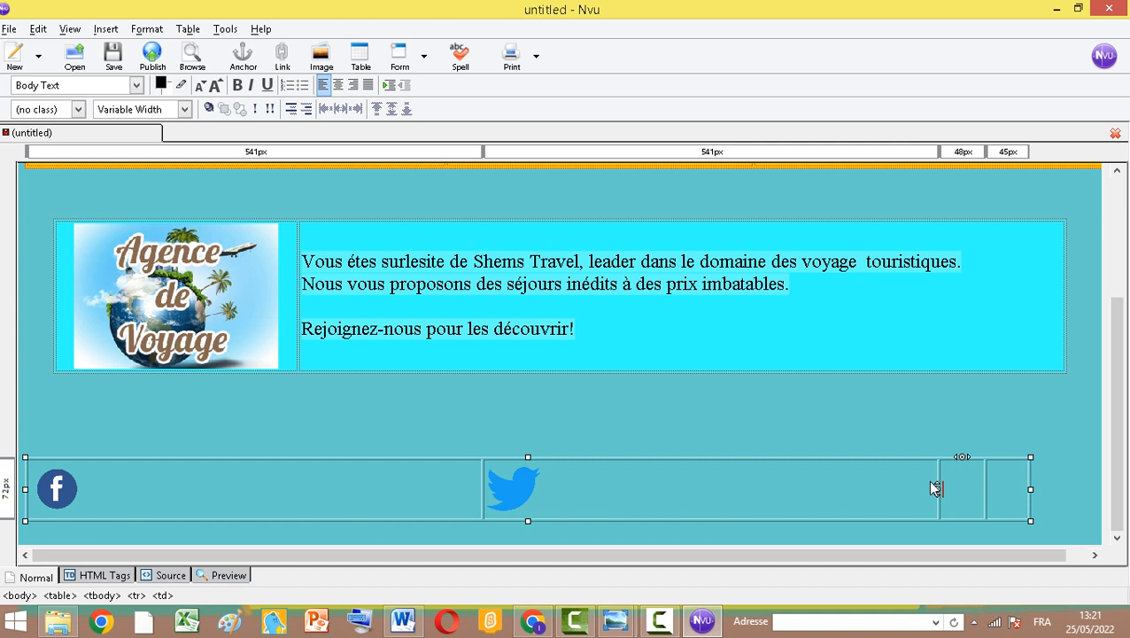
{"action": "type", "text": "Goog"}
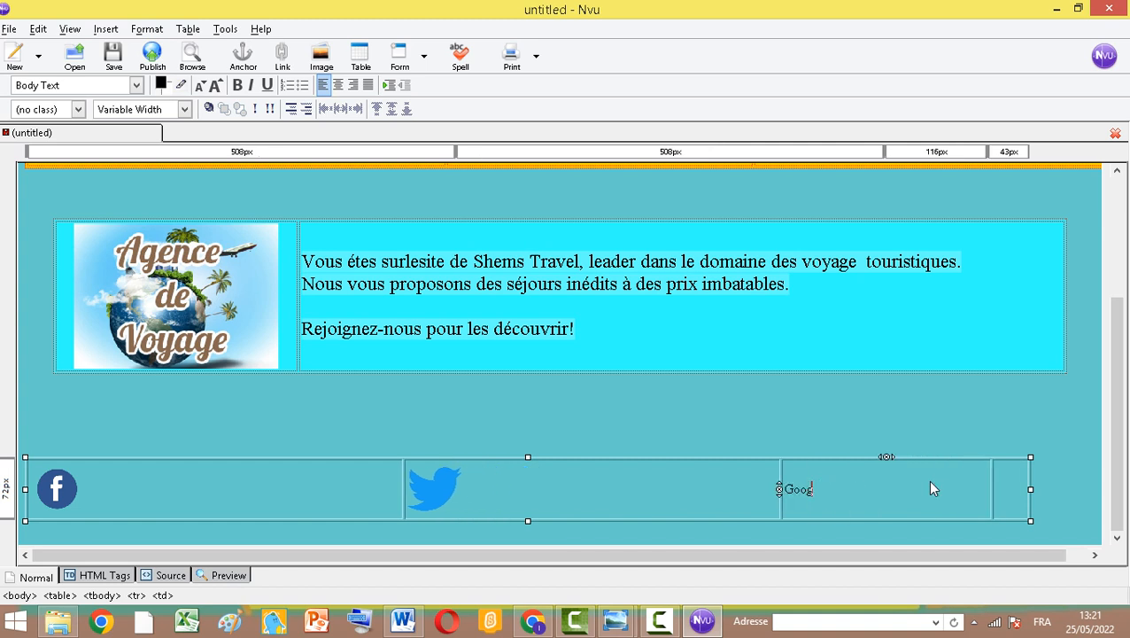
{"action": "type", "text": "le"}
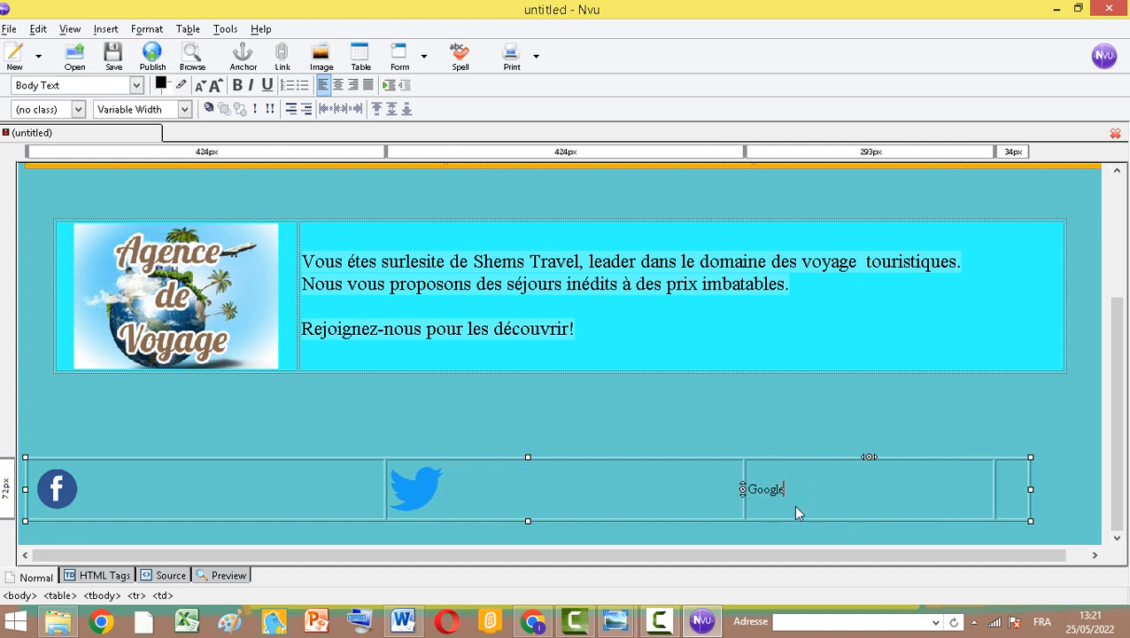
Enlarge the "Google" text's font size twice and center it in its cell
{"action": "left_click_drag", "start_coordinate": [784, 489], "coordinate": [746, 490]}
{"action": "left_click", "coordinate": [216, 85]}
{"action": "left_click", "coordinate": [215, 85]}
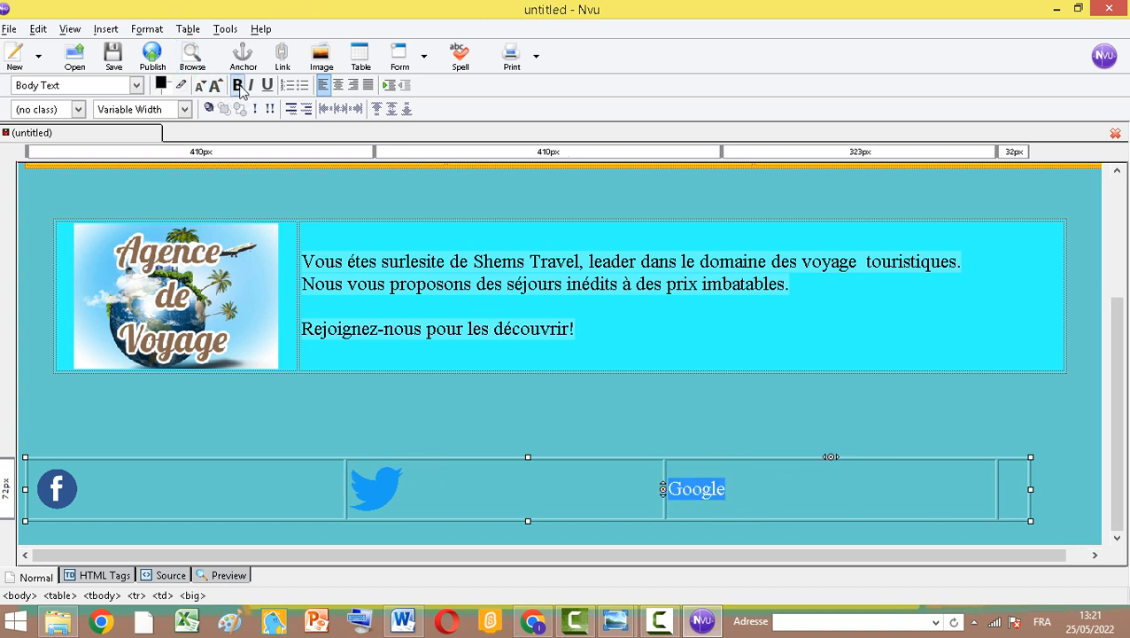
{"action": "left_click", "coordinate": [338, 85]}
Center the Twitter and Facebook icons within their cells
{"action": "left_click", "coordinate": [360, 492]}
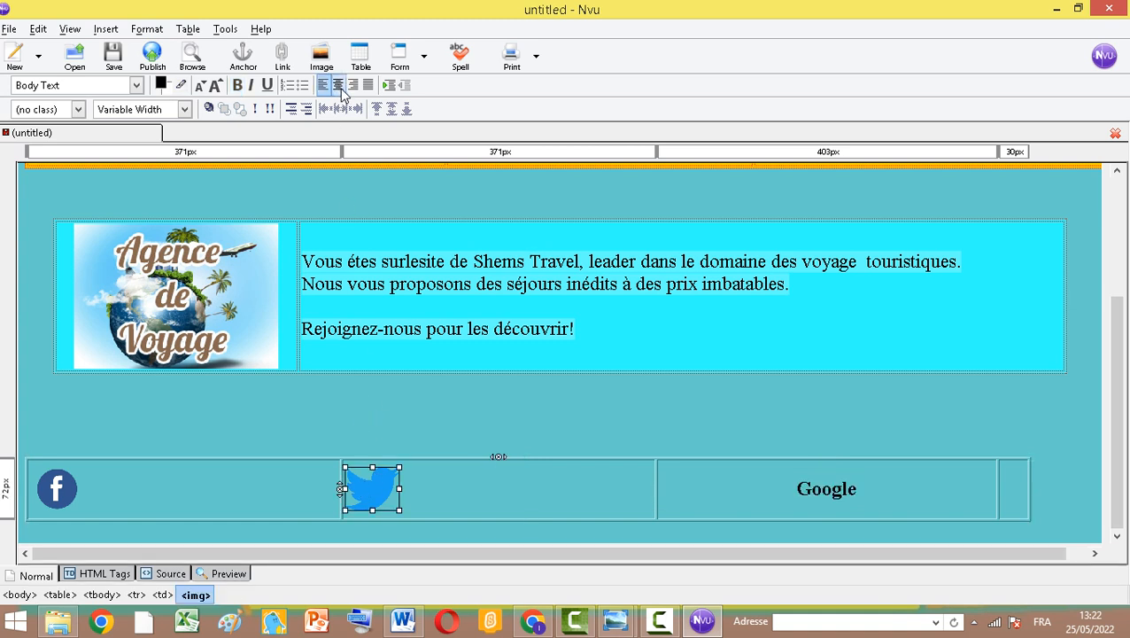
{"action": "left_click", "coordinate": [337, 85]}
{"action": "left_click", "coordinate": [59, 494]}
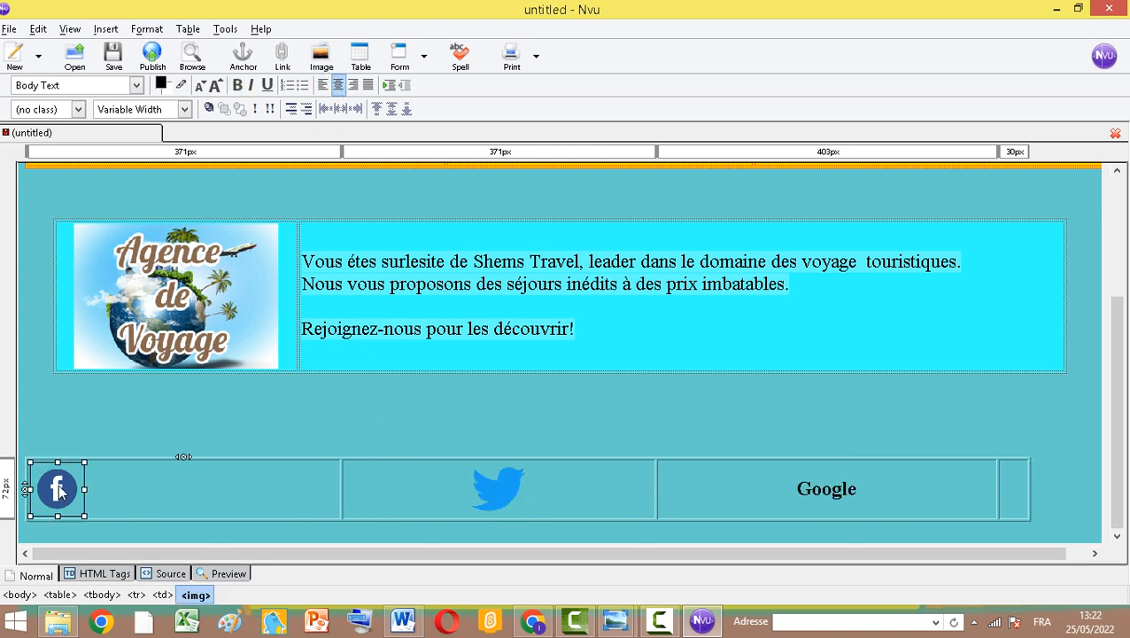
{"action": "left_click", "coordinate": [338, 85]}
{"action": "left_click", "coordinate": [1005, 493]}
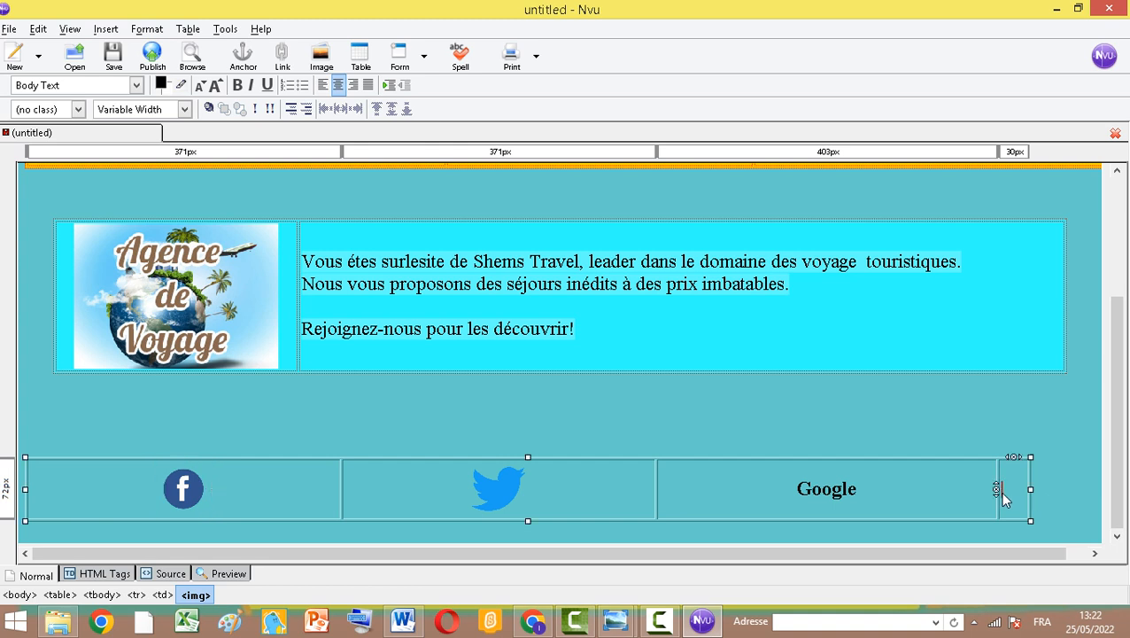
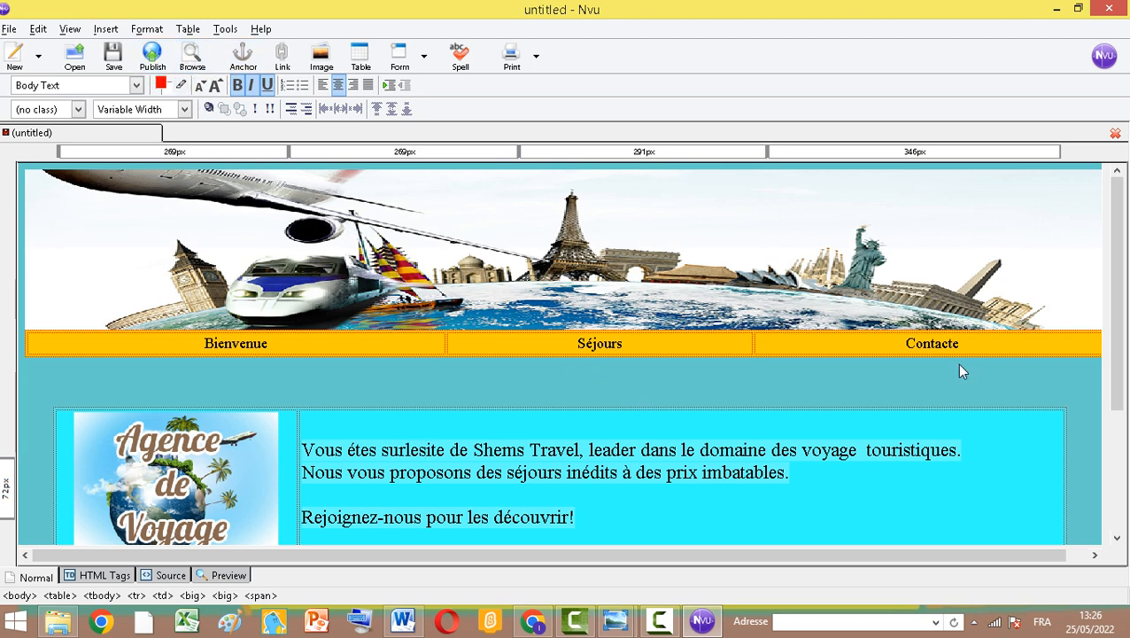
Save the page as Bienvenue.html in the AgenceVoyage folder with the page title Bienvenue
{"action": "scroll", "coordinate": [864, 425], "scroll_direction": "down", "scroll_amount": 5}
{"action": "scroll", "coordinate": [202, 202], "scroll_direction": "up", "scroll_amount": 5}
{"action": "left_click", "coordinate": [6, 27]}
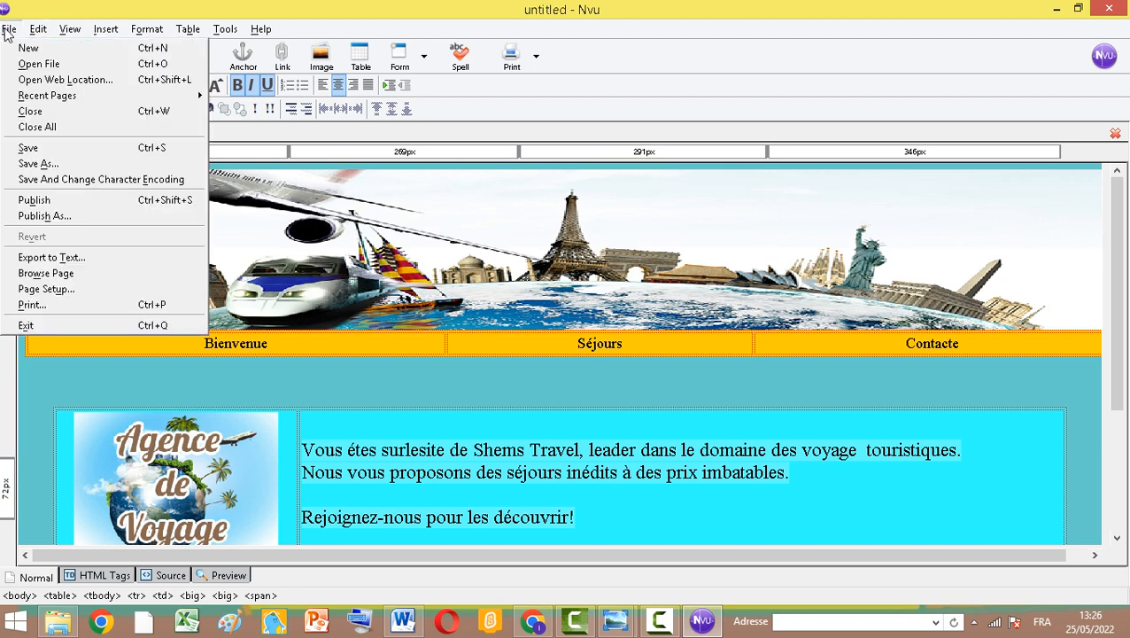
{"action": "left_click", "coordinate": [54, 168]}
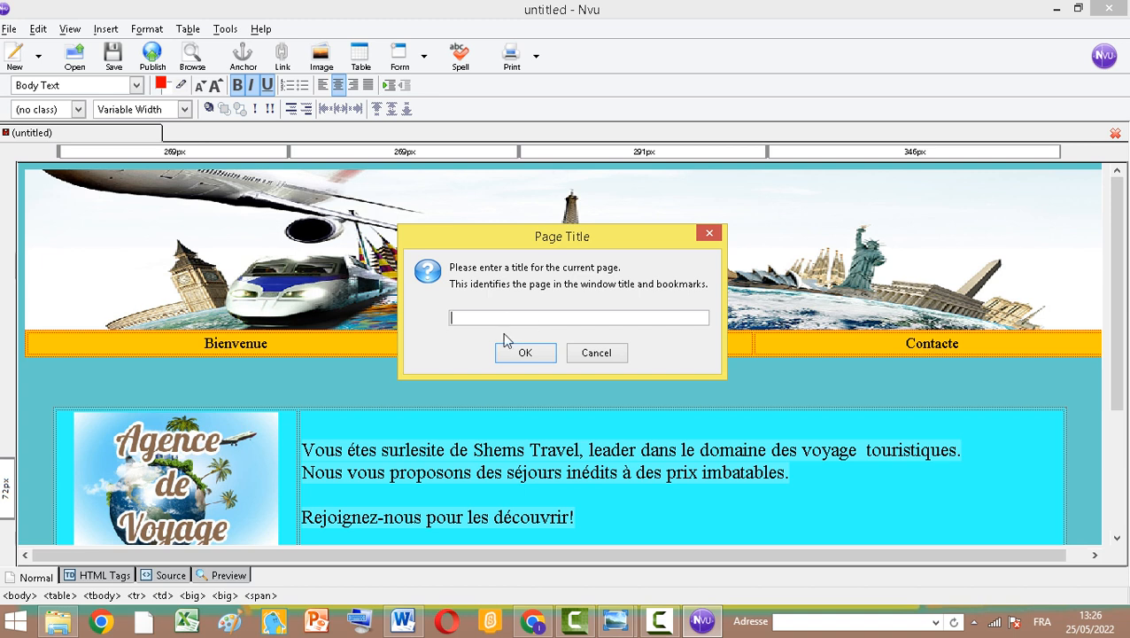
{"action": "type", "text": "Bienvenue"}
{"action": "left_click", "coordinate": [524, 354]}
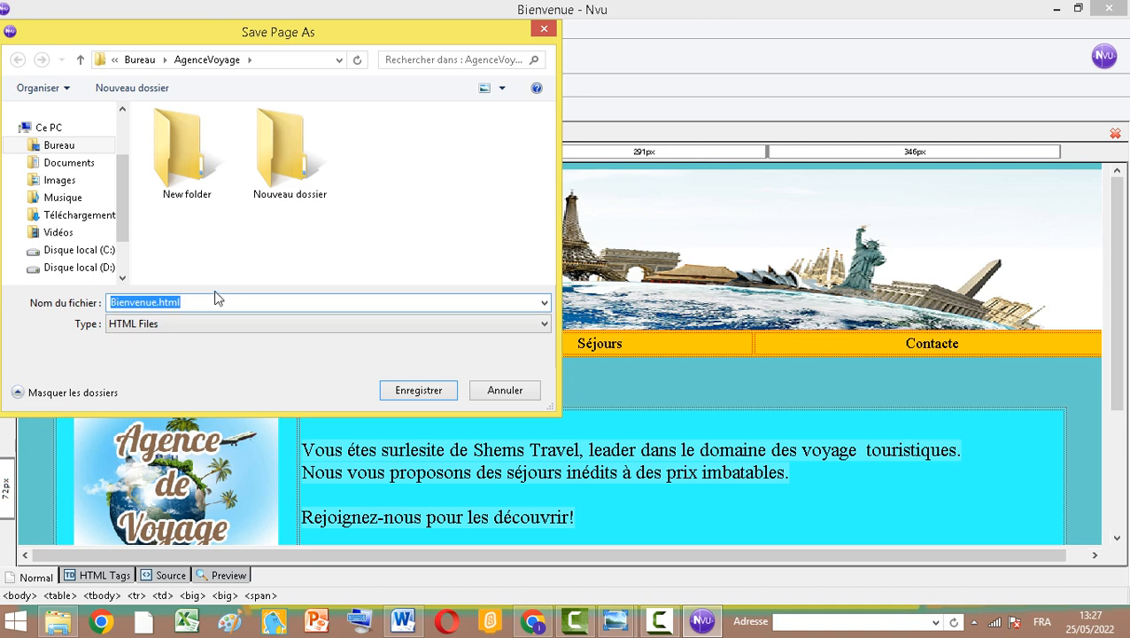
{"action": "left_click", "coordinate": [418, 395]}
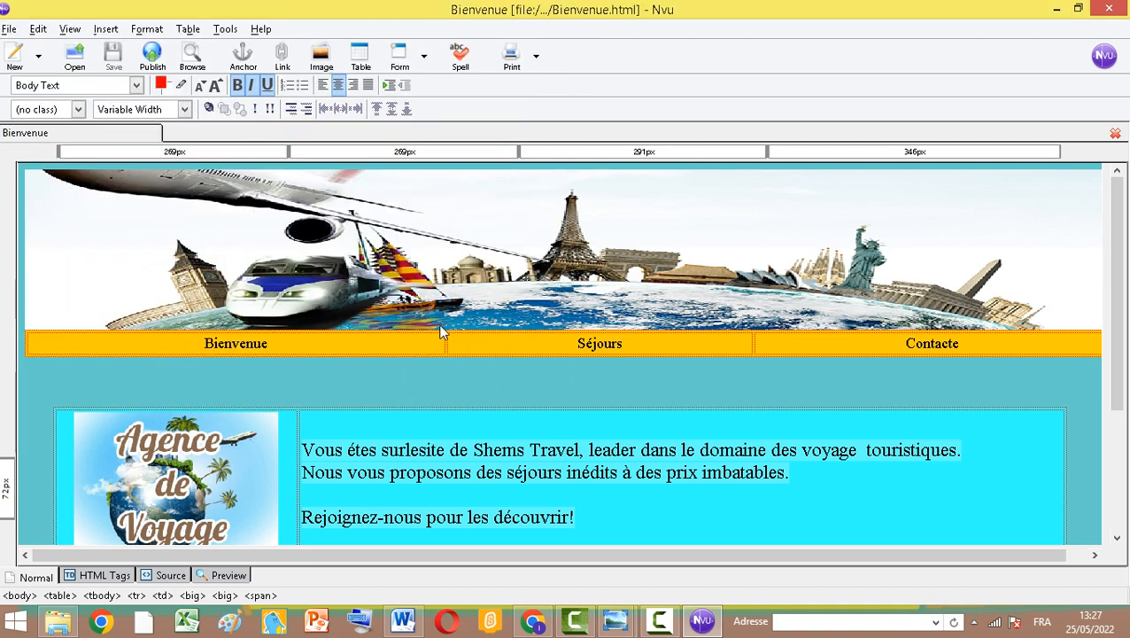
Open the saved page in the web browser to preview it
{"action": "left_click", "coordinate": [193, 59]}
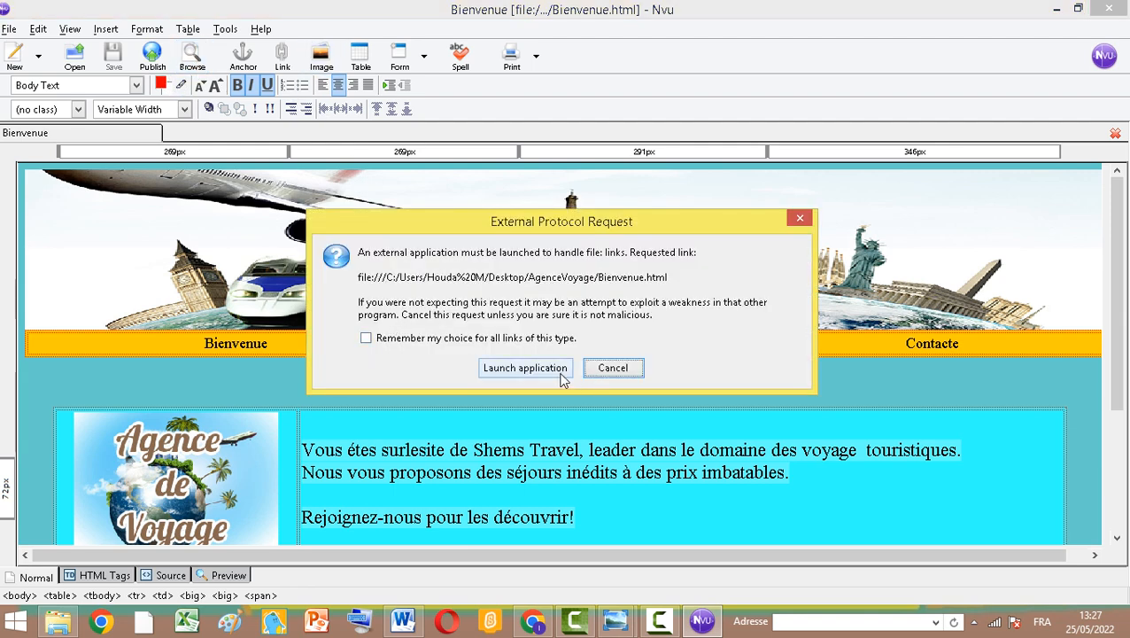
{"action": "left_click", "coordinate": [542, 371]}
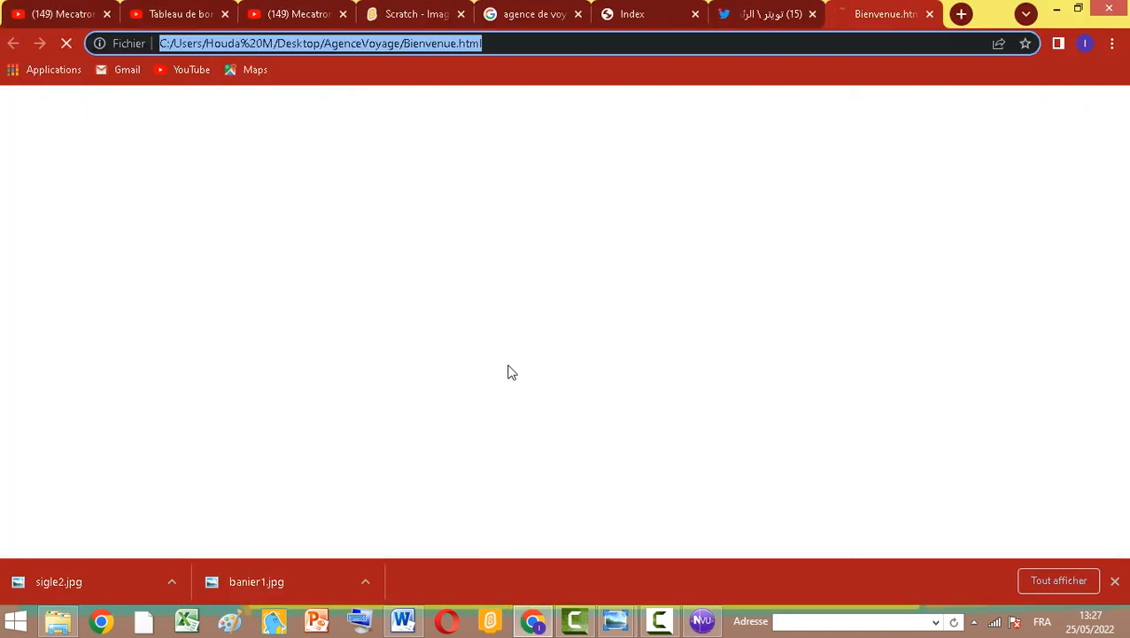
{"action": "scroll", "coordinate": [639, 337], "scroll_direction": "down", "scroll_amount": 1}
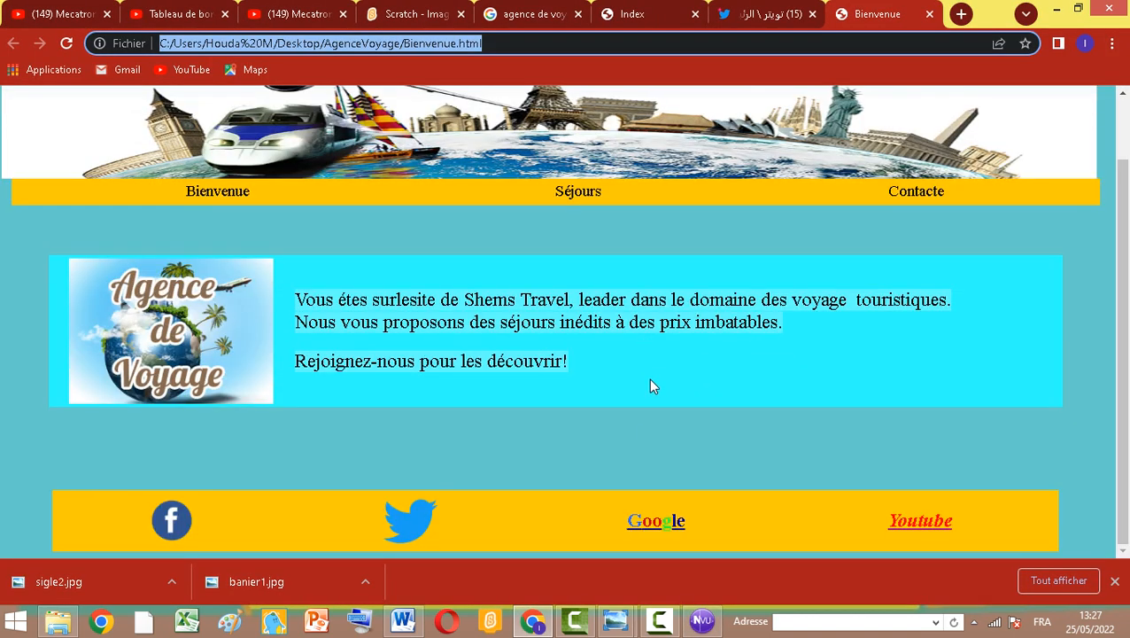
{"action": "scroll", "coordinate": [648, 378], "scroll_direction": "up", "scroll_amount": 1}
{"action": "scroll", "coordinate": [645, 424], "scroll_direction": "down", "scroll_amount": 1}
Test the Facebook and Twitter footer links in the browser, returning to the page after each
{"action": "left_click", "coordinate": [174, 524]}
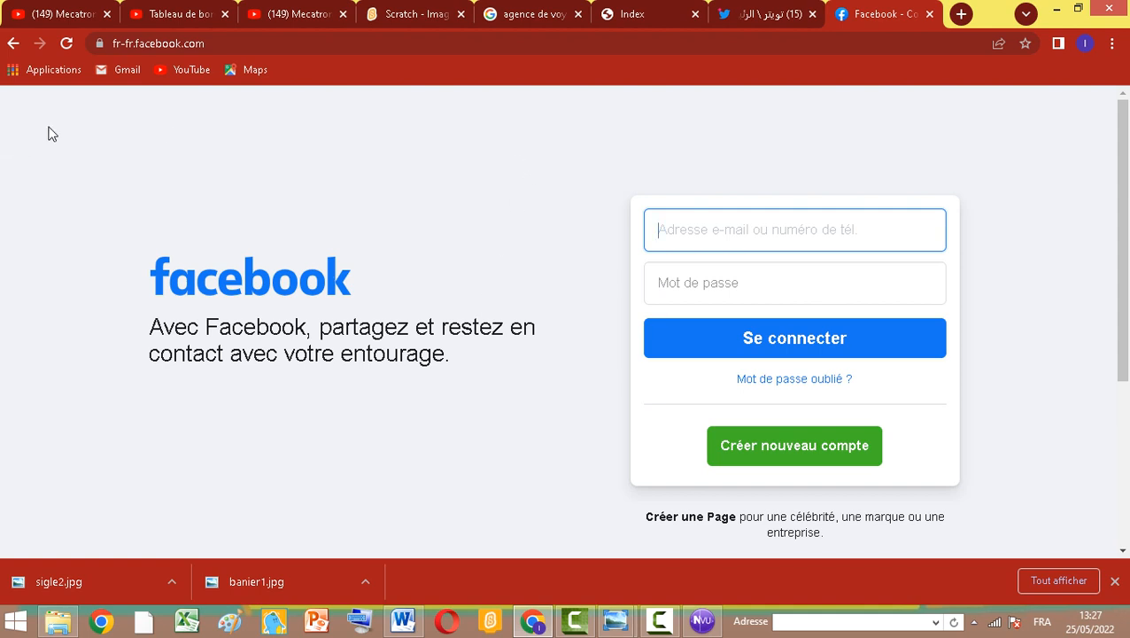
{"action": "left_click", "coordinate": [11, 42]}
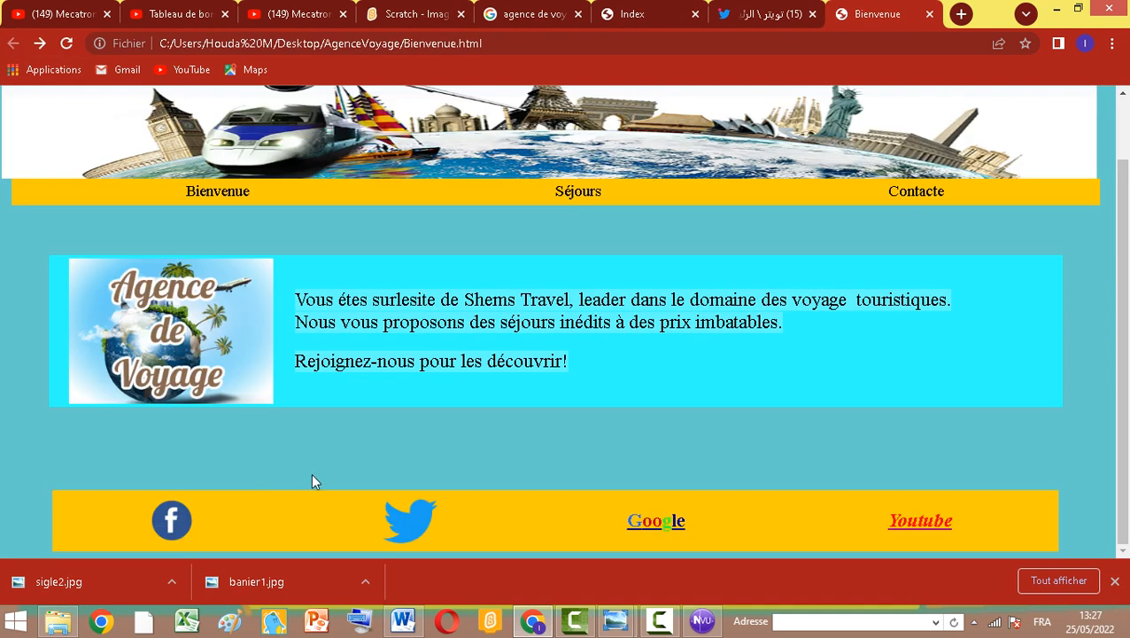
{"action": "left_click", "coordinate": [398, 528]}
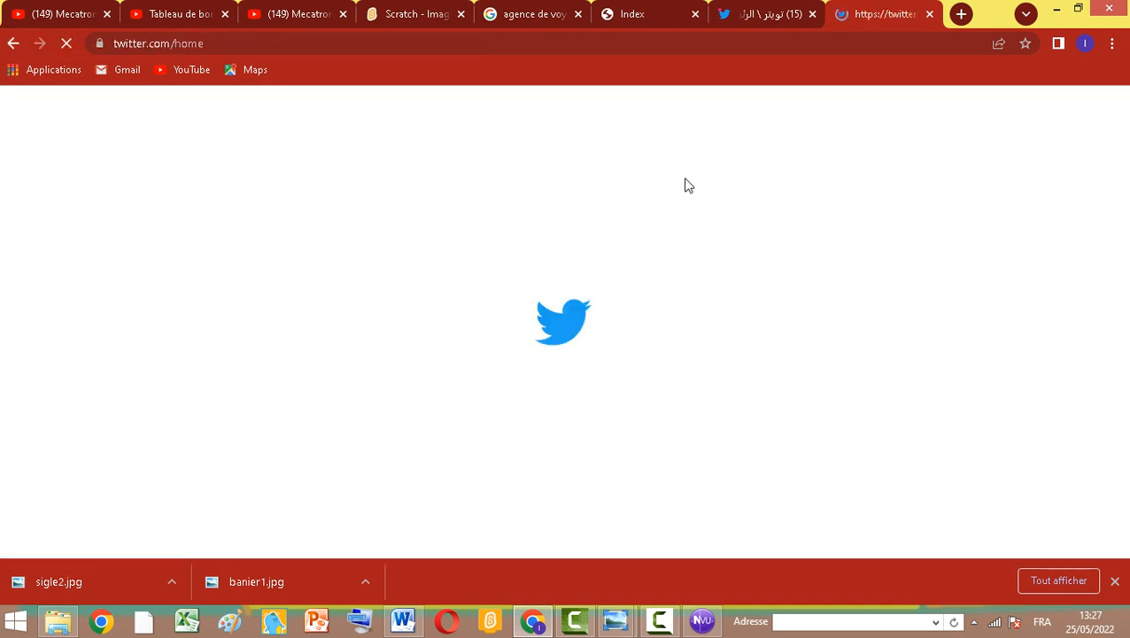
{"action": "left_click", "coordinate": [13, 43]}
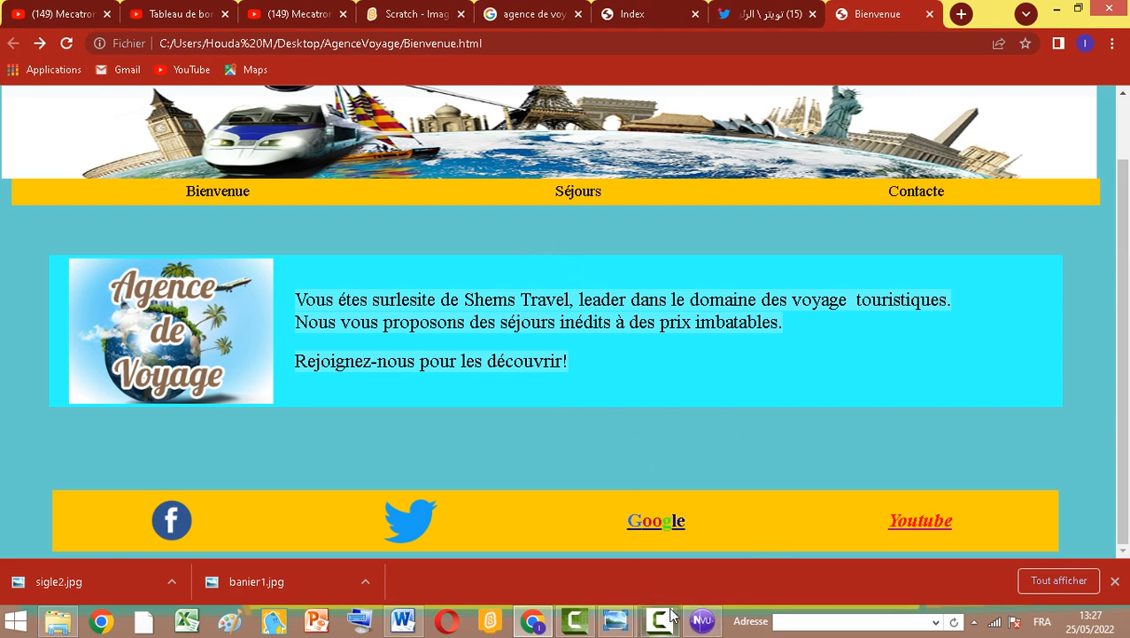
Return to the editor and save the page under the new name Séjours
{"action": "left_click", "coordinate": [701, 620]}
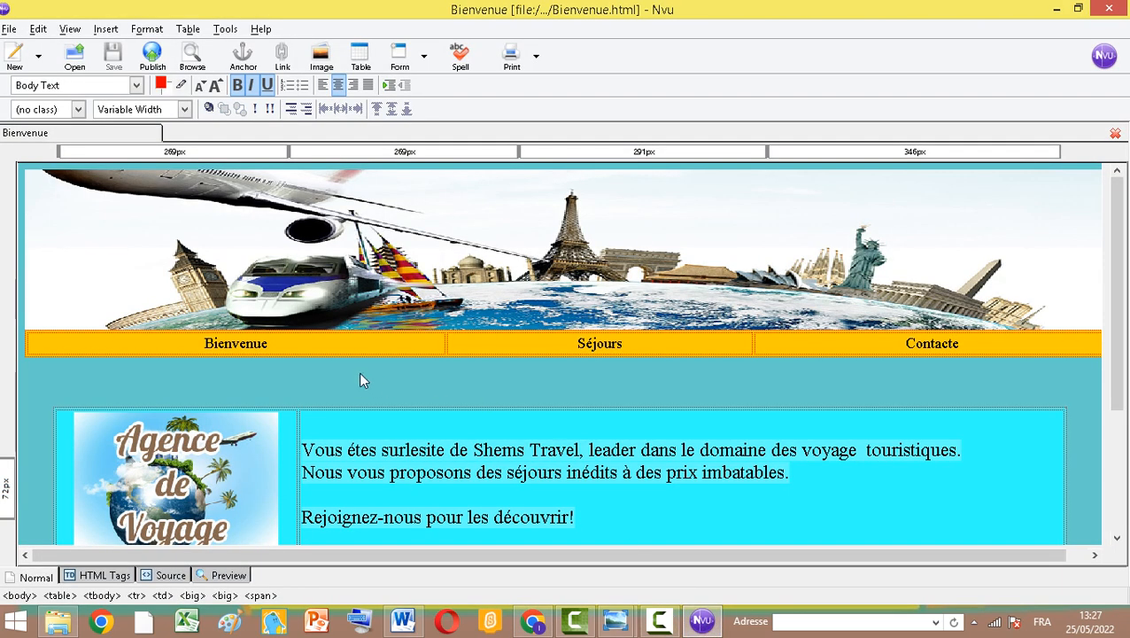
{"action": "scroll", "coordinate": [346, 408], "scroll_direction": "down", "scroll_amount": 3}
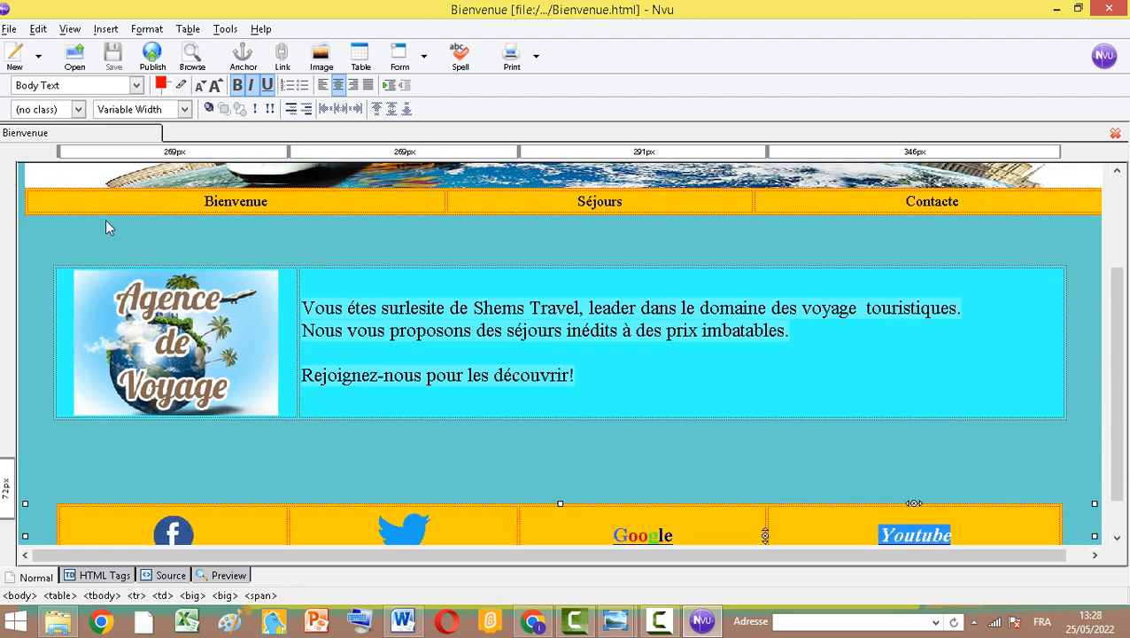
{"action": "left_click", "coordinate": [8, 29]}
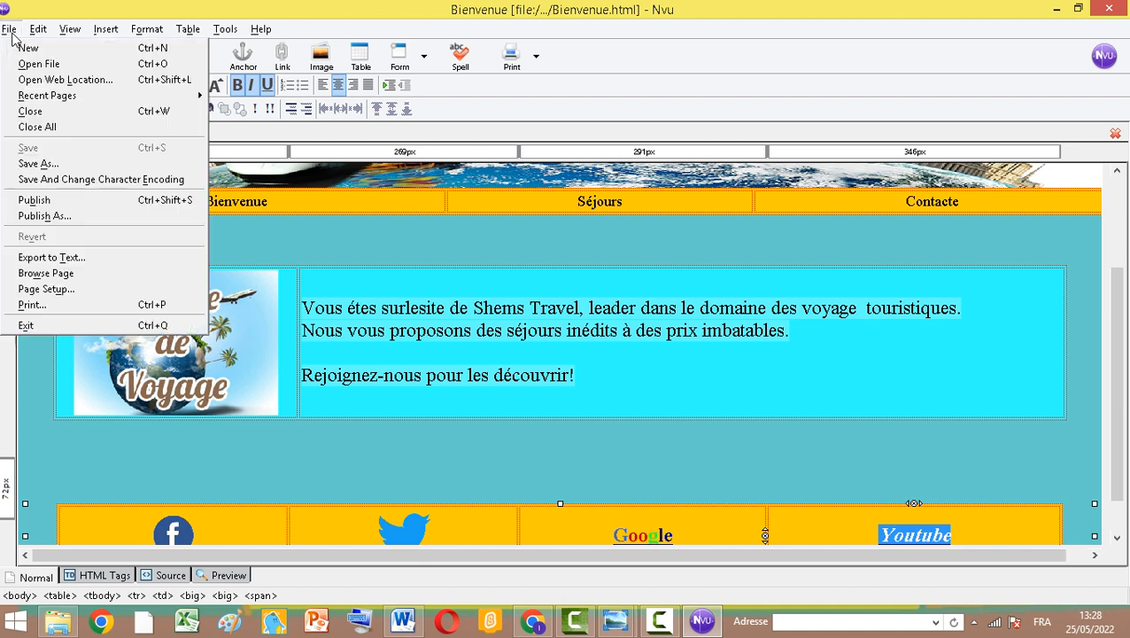
{"action": "left_click", "coordinate": [32, 165]}
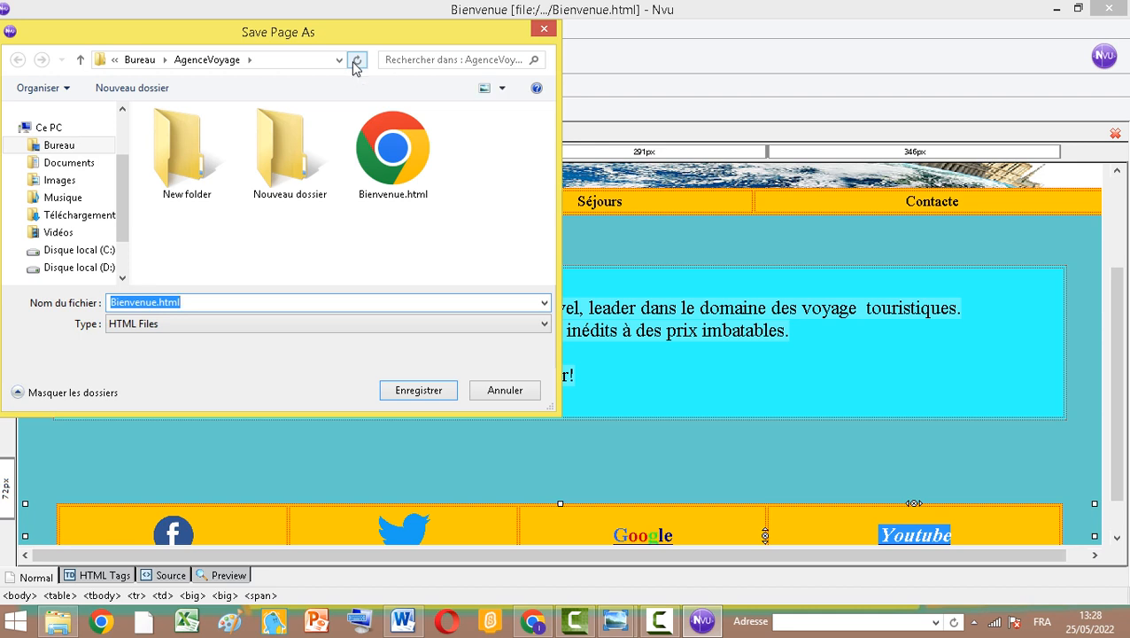
{"action": "type", "text": "Séjo"}
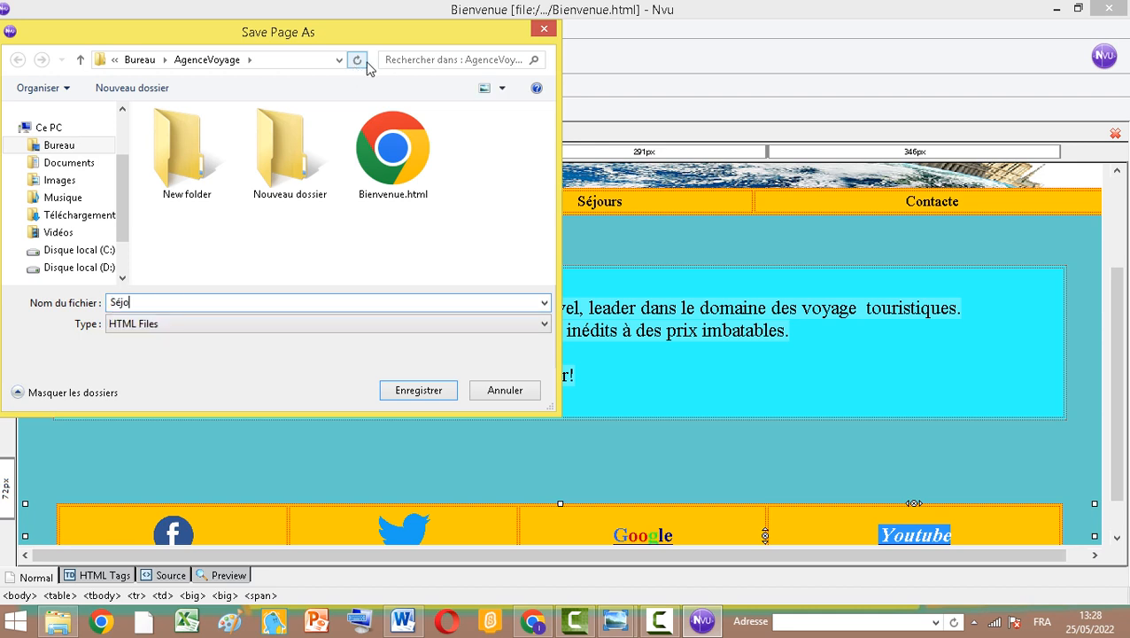
{"action": "type", "text": "urs"}
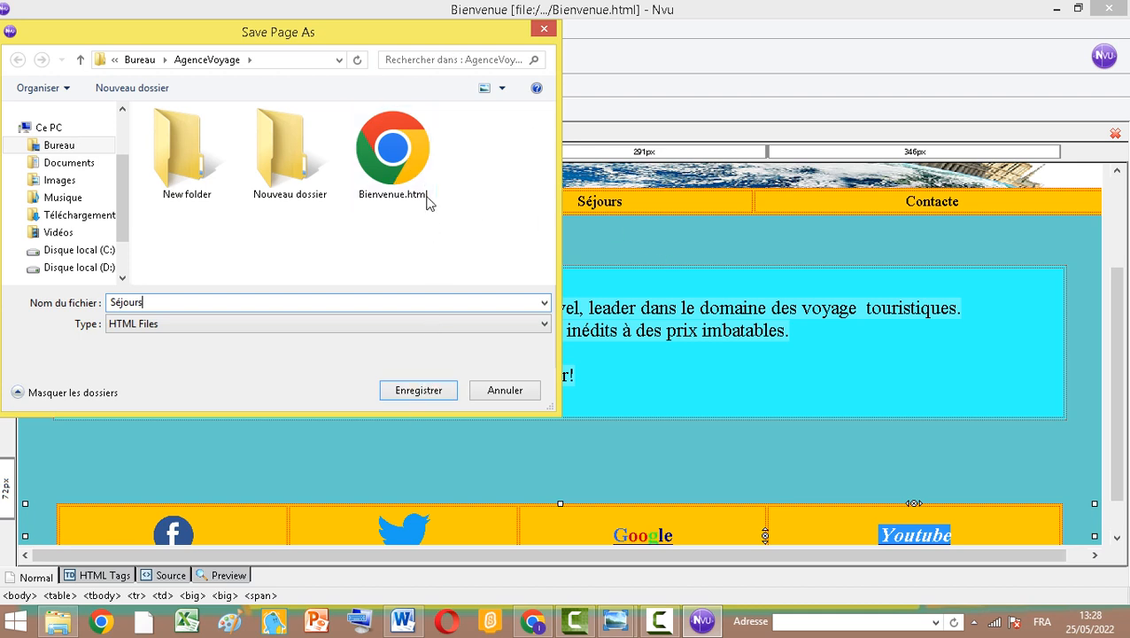
{"action": "left_click", "coordinate": [431, 391]}
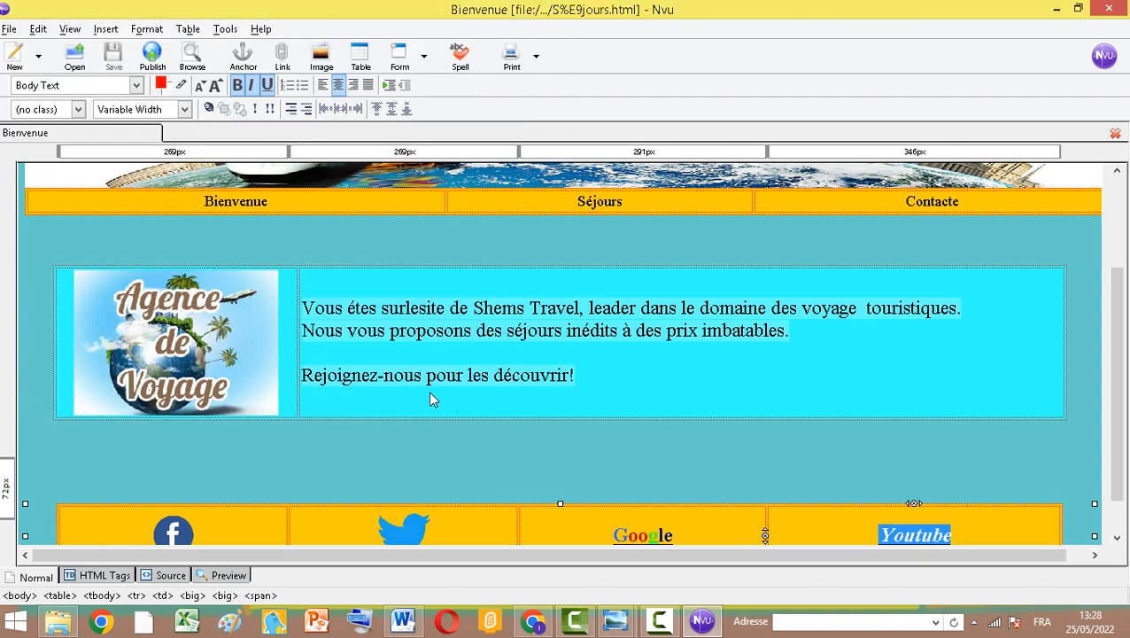
Delete the logo image and the welcome text from the content table
{"action": "left_click", "coordinate": [198, 331]}
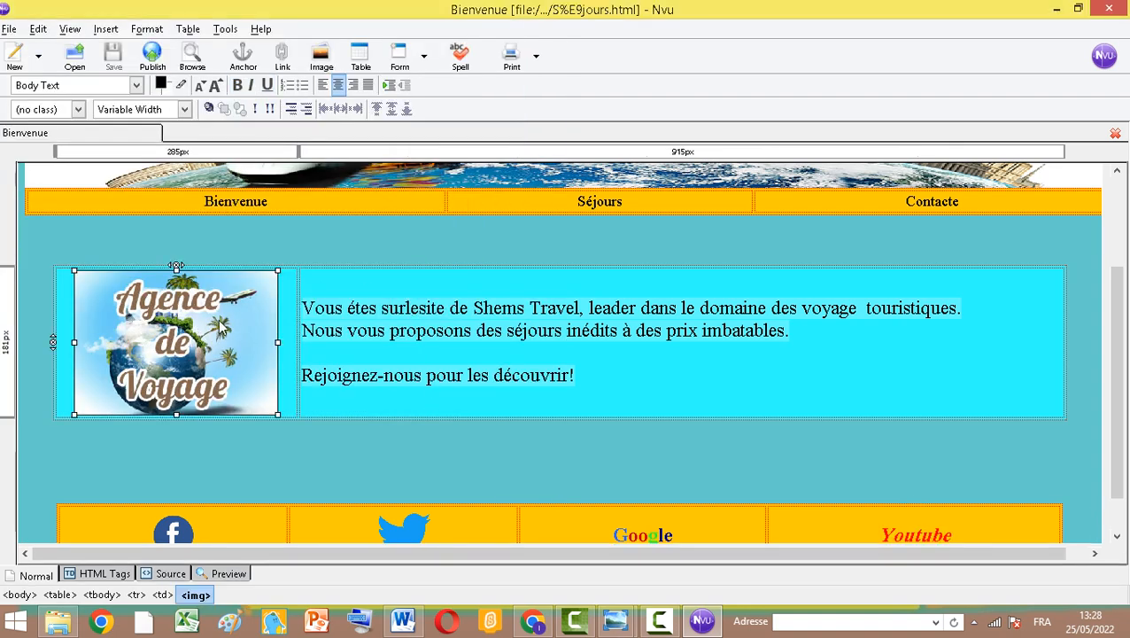
{"action": "key", "text": "Delete"}
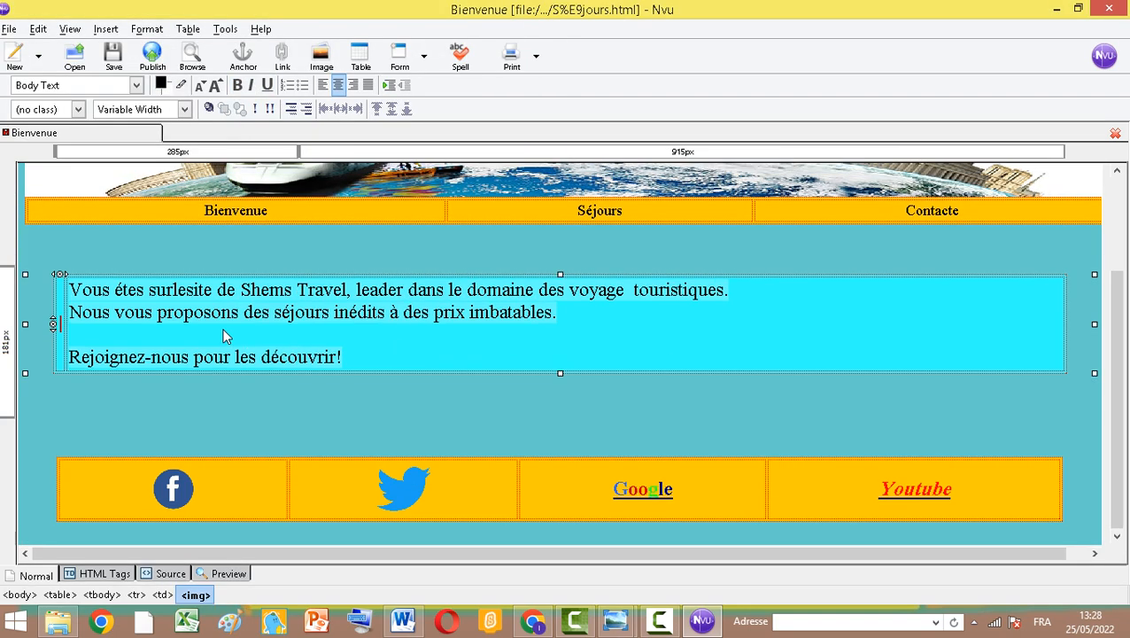
{"action": "left_click_drag", "start_coordinate": [69, 290], "coordinate": [365, 363]}
{"action": "key", "text": "Delete"}
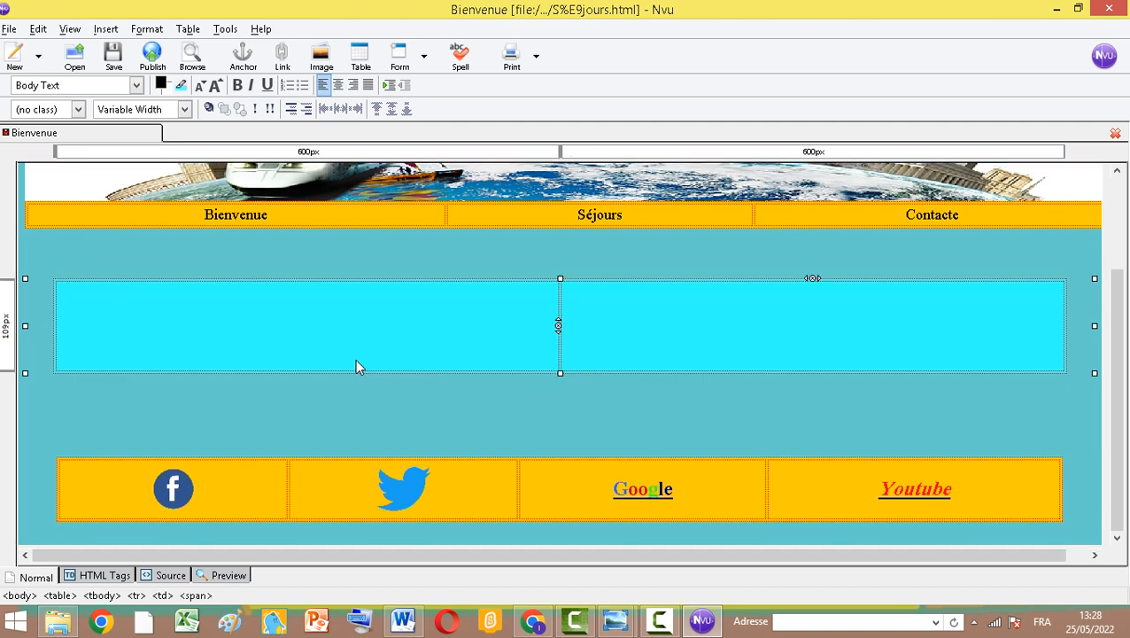
Review the Séjours page layout in the Word model document
{"action": "left_click", "coordinate": [351, 337]}
{"action": "left_click", "coordinate": [597, 332]}
{"action": "left_click", "coordinate": [253, 347]}
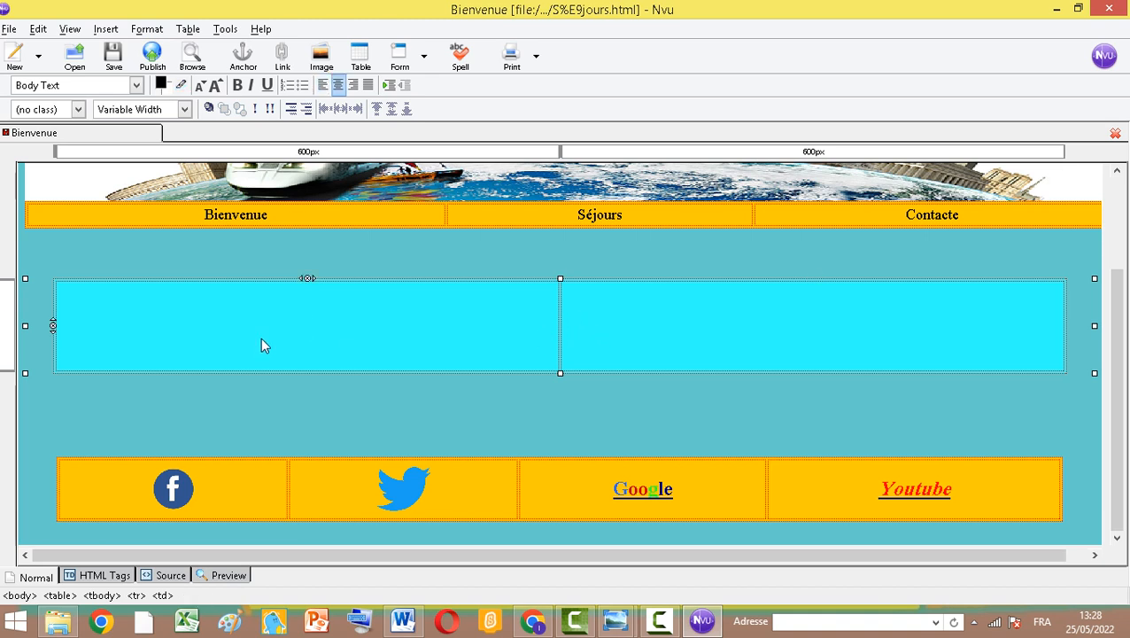
{"action": "left_click", "coordinate": [403, 620]}
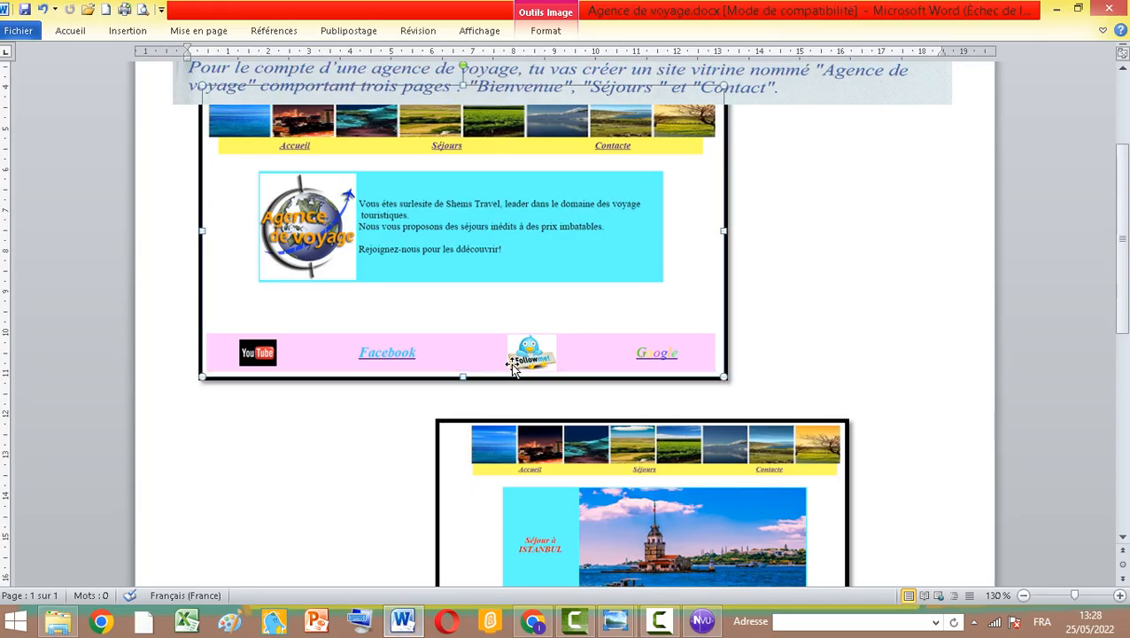
{"action": "left_click", "coordinate": [978, 308]}
{"action": "scroll", "coordinate": [980, 319], "scroll_direction": "down", "scroll_amount": 4}
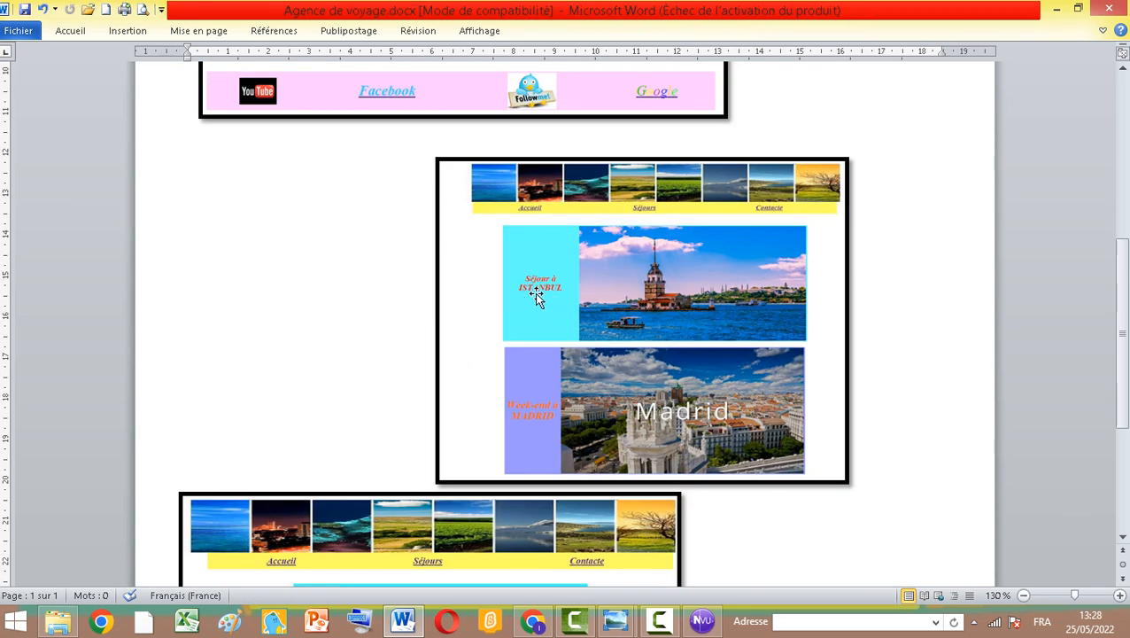
{"action": "left_click", "coordinate": [703, 623]}
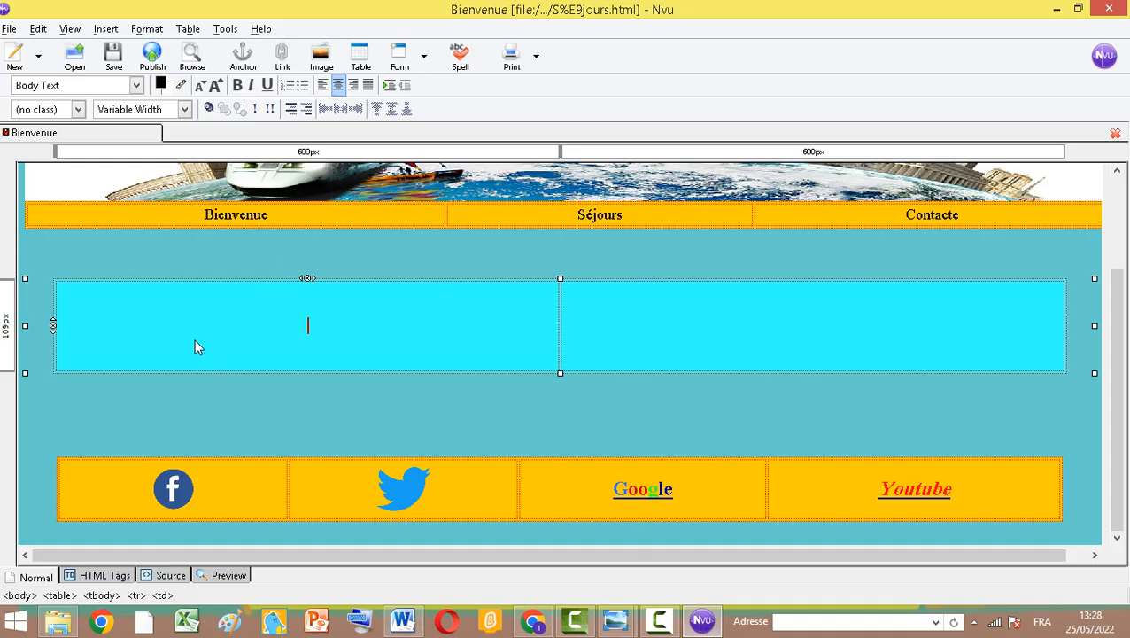
Type "Séjour à Istanbule" in the content table's first cell
{"action": "type", "text": "S"}
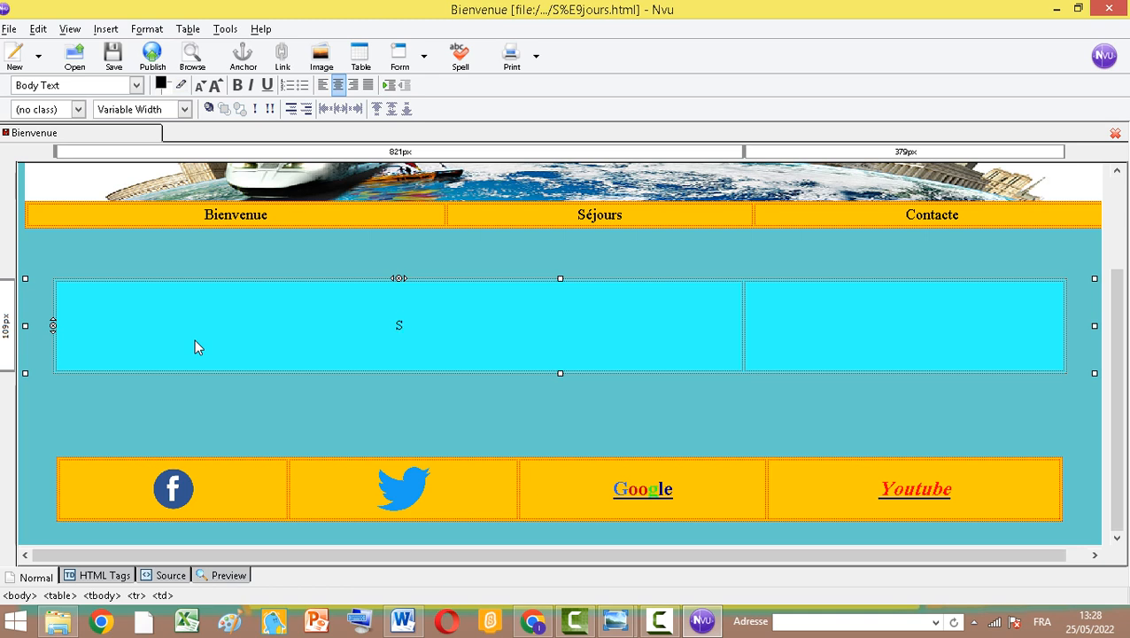
{"action": "type", "text": "é"}
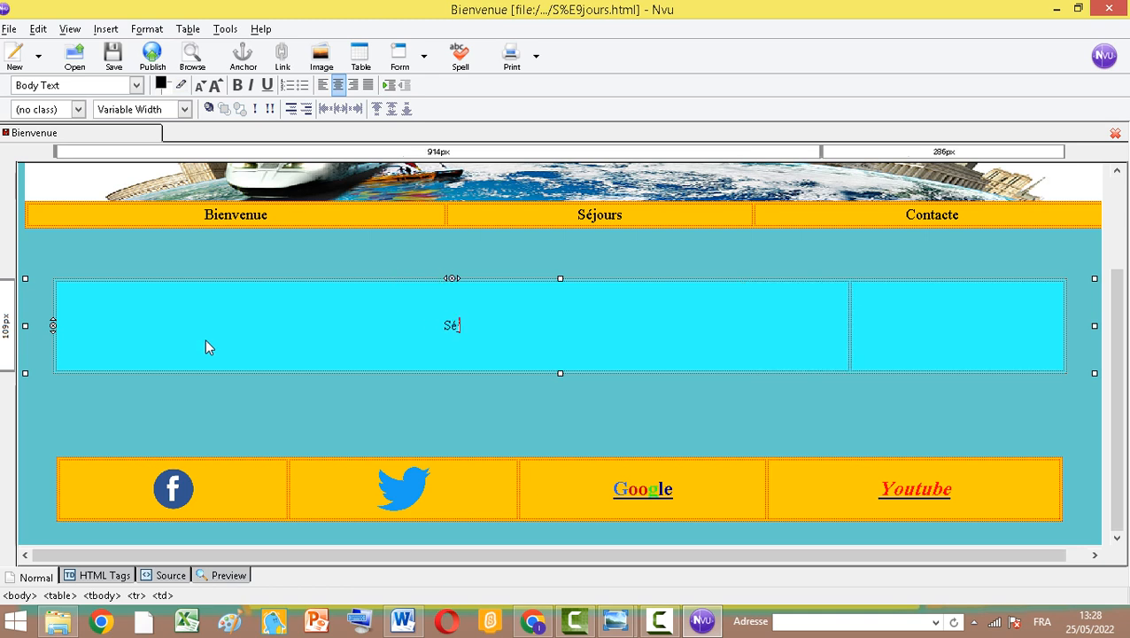
{"action": "type", "text": "jour "}
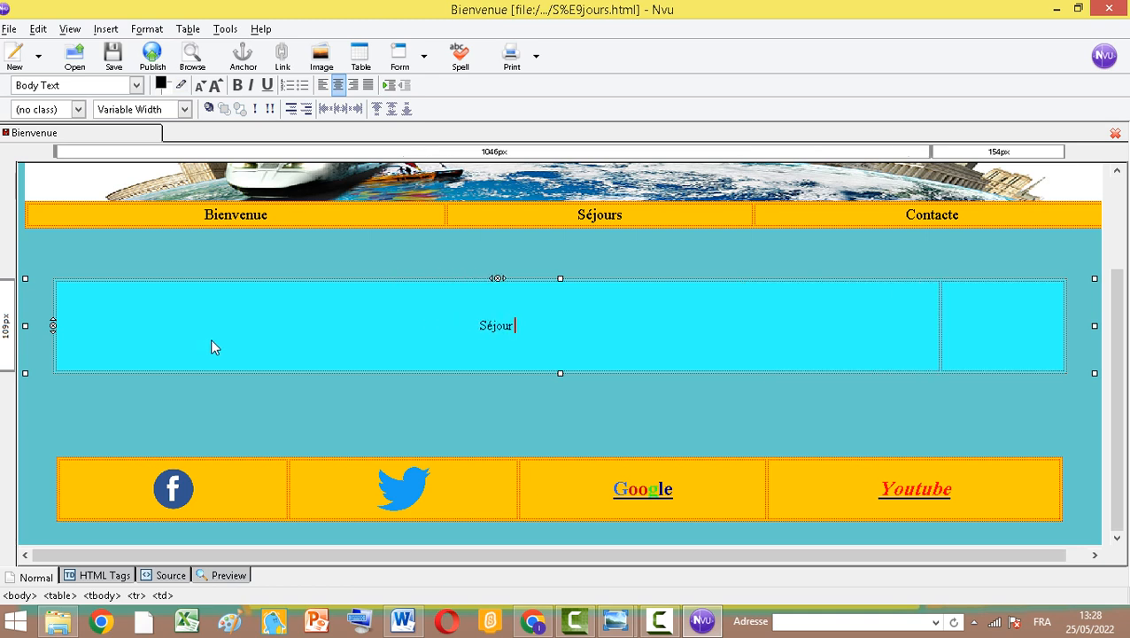
{"action": "type", "text": "à Is"}
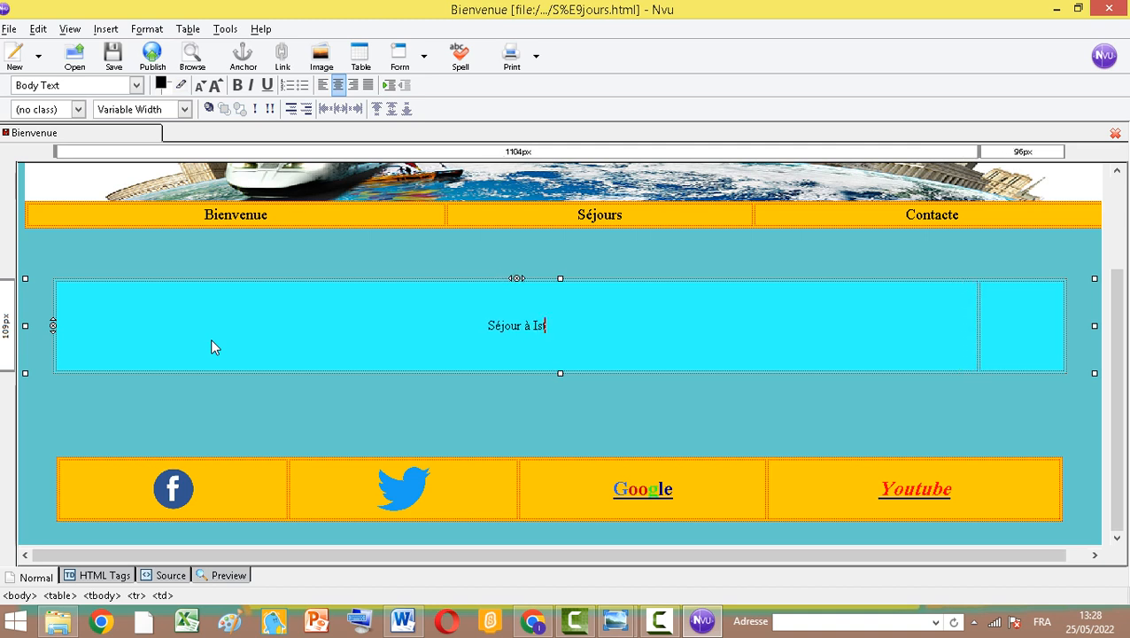
{"action": "type", "text": "tan"}
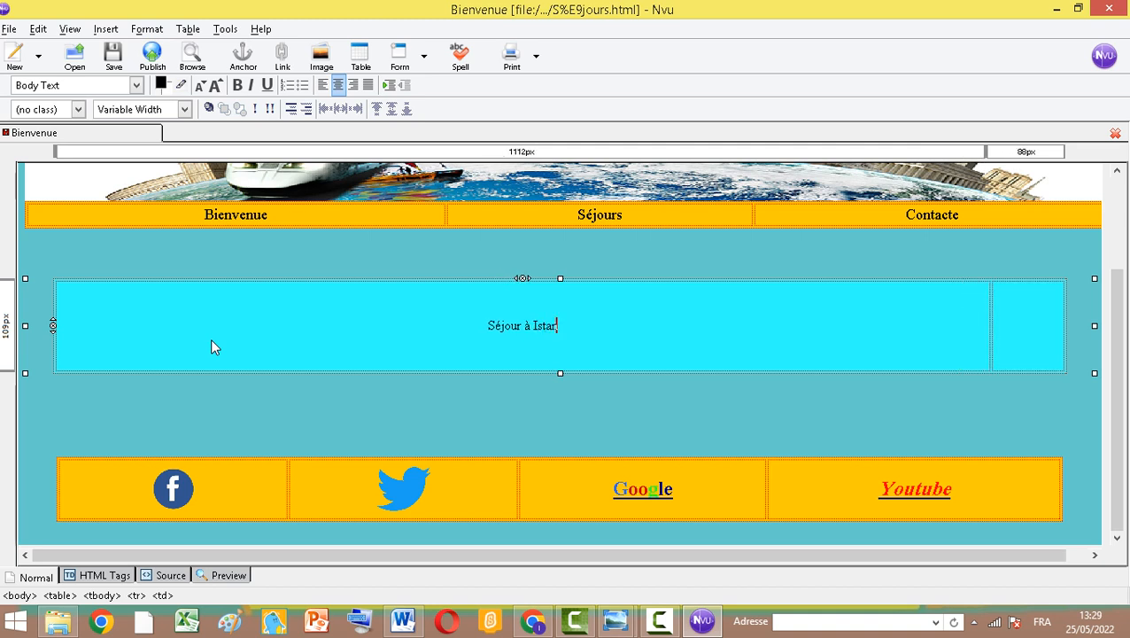
{"action": "type", "text": "bule"}
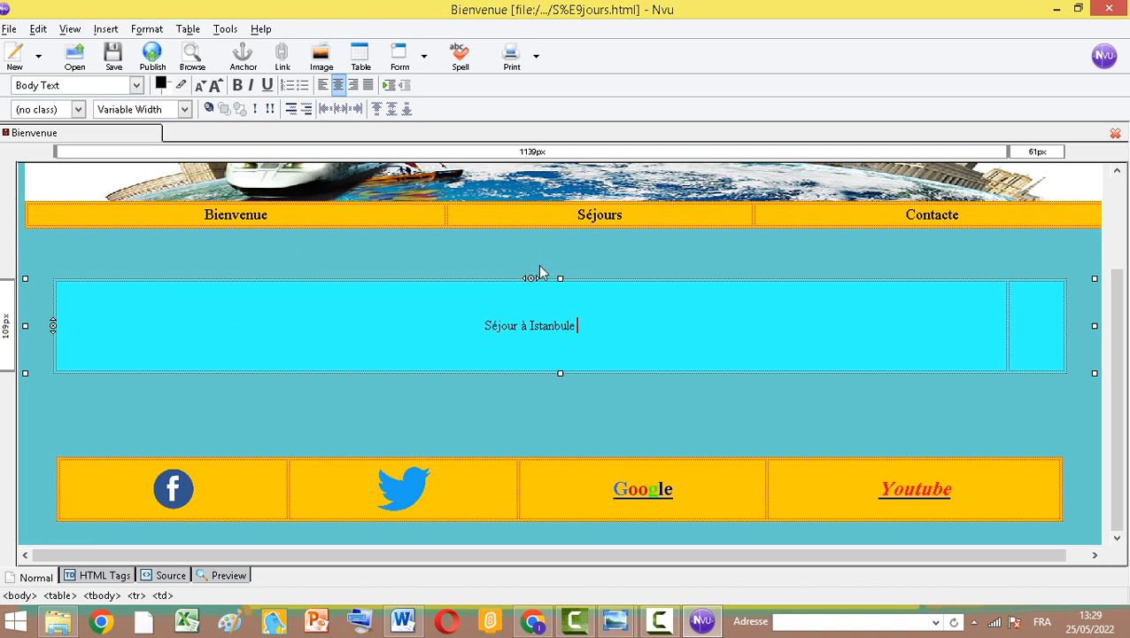
Insert the image istanbul.jpg into the content table's second cell, choosing not to use alternate text
{"action": "left_click", "coordinate": [1041, 326]}
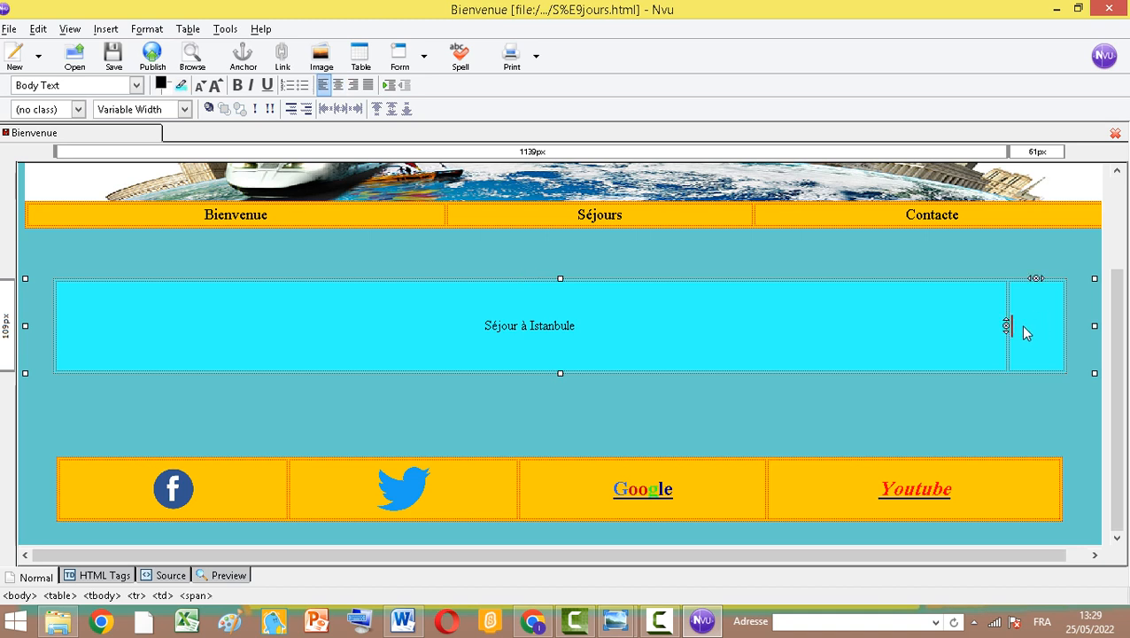
{"action": "left_click", "coordinate": [321, 58]}
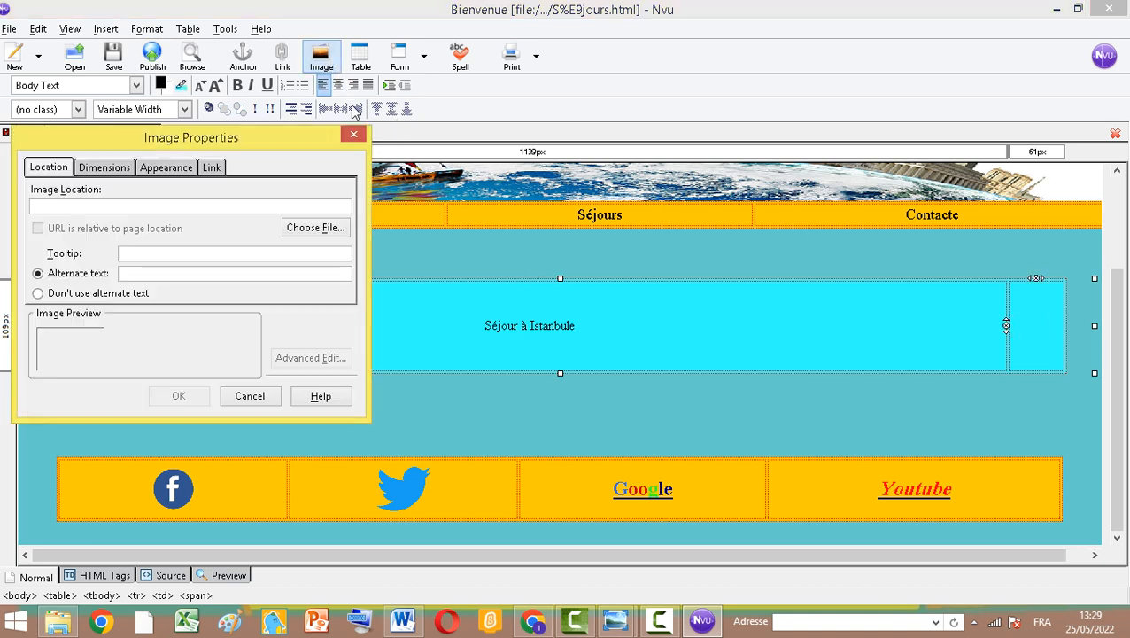
{"action": "left_click", "coordinate": [314, 228]}
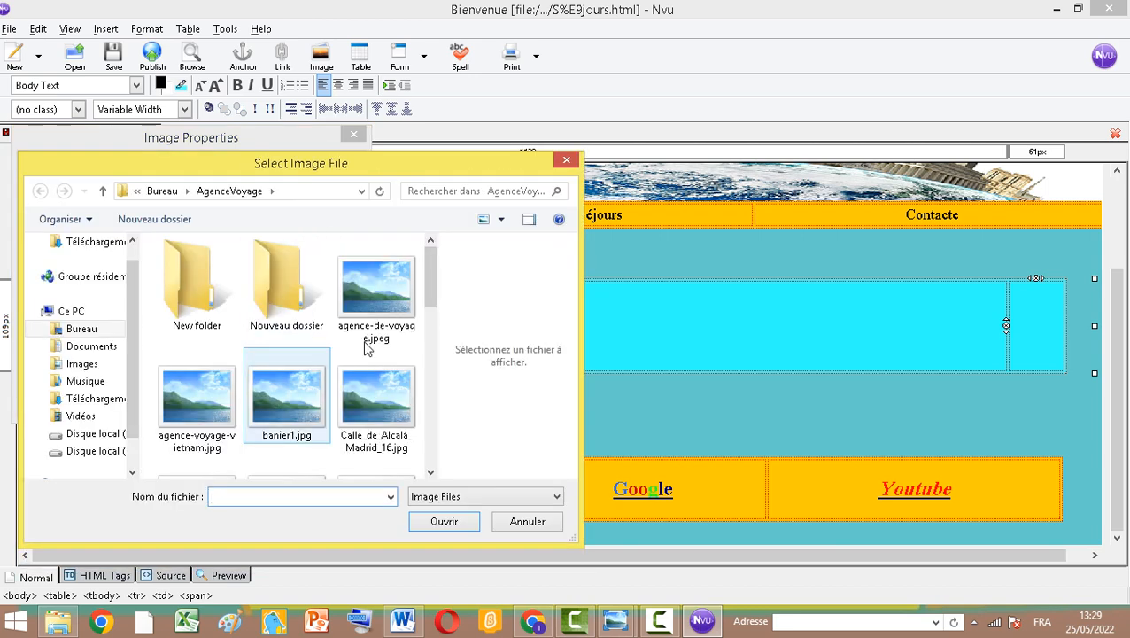
{"action": "left_click_drag", "start_coordinate": [430, 285], "coordinate": [447, 386]}
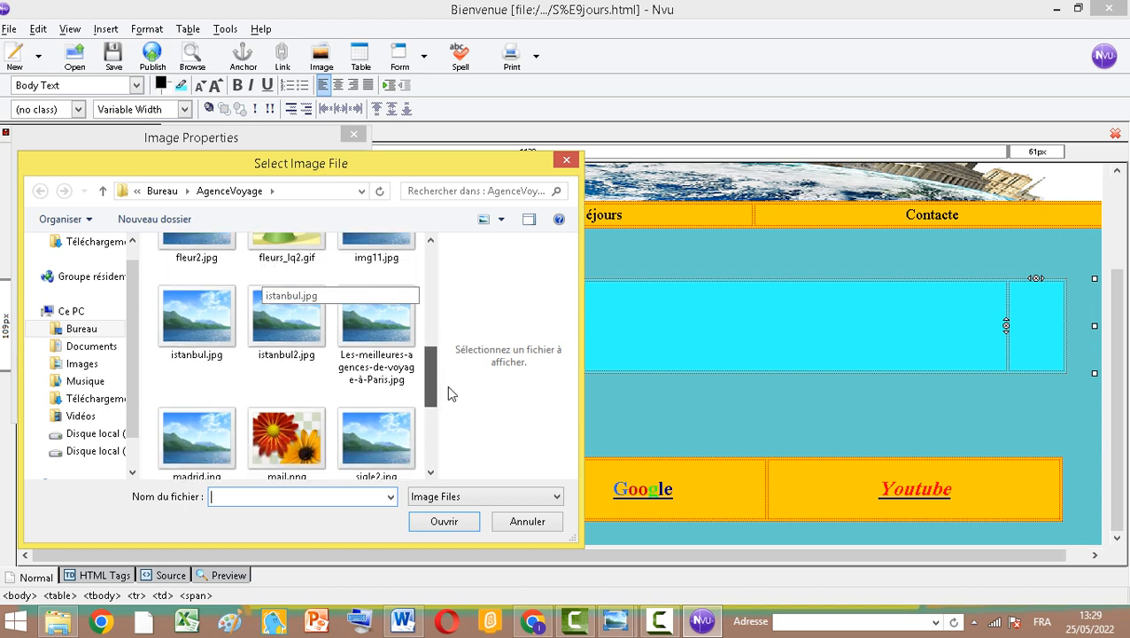
{"action": "left_click", "coordinate": [221, 353]}
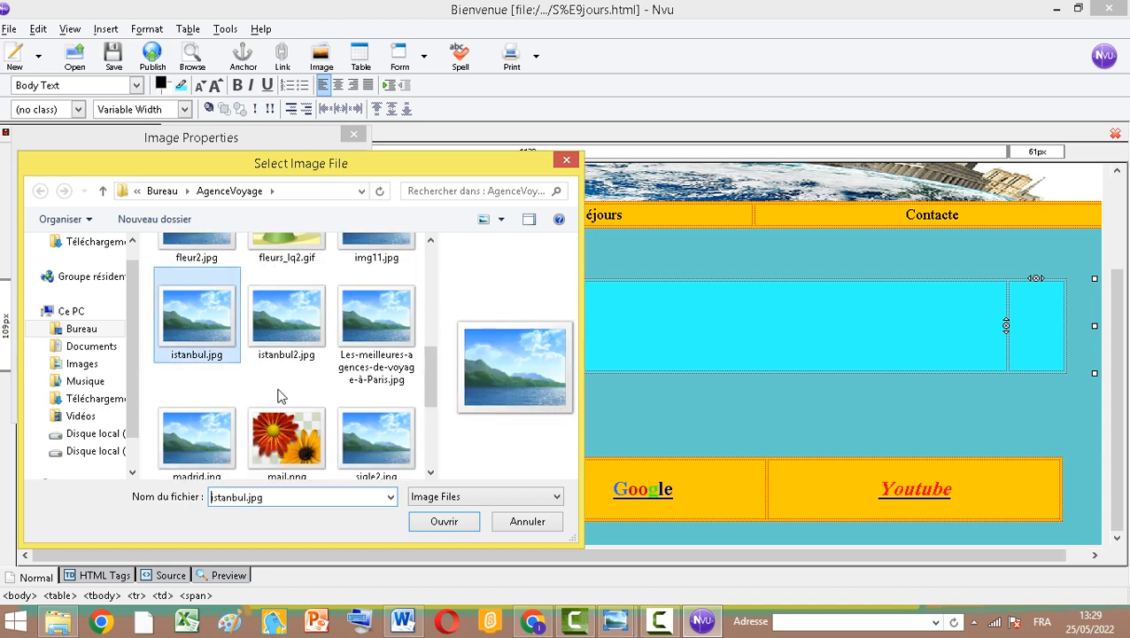
{"action": "left_click", "coordinate": [442, 527]}
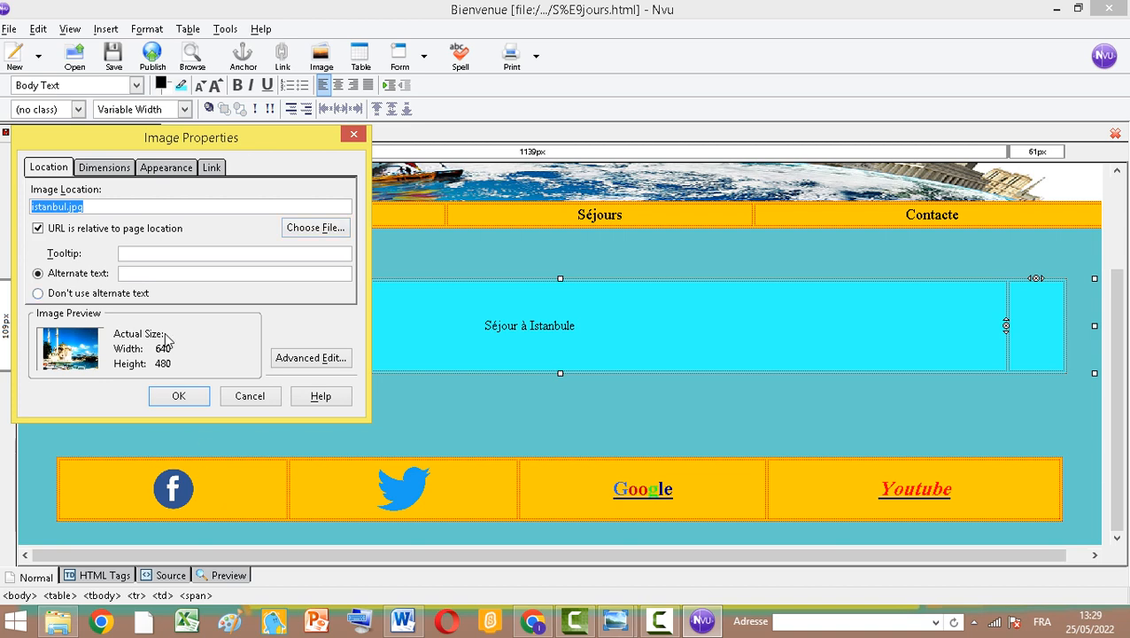
{"action": "left_click", "coordinate": [86, 296]}
{"action": "left_click", "coordinate": [178, 396]}
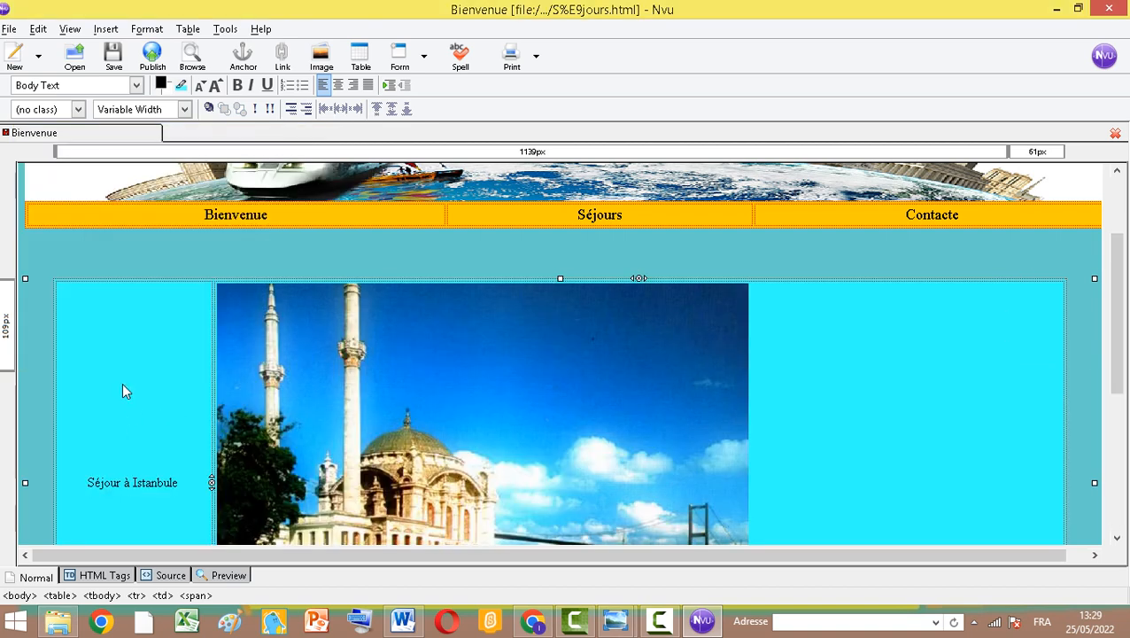
Center the Istanbul image within its cell
{"action": "scroll", "coordinate": [599, 433], "scroll_direction": "down", "scroll_amount": 2}
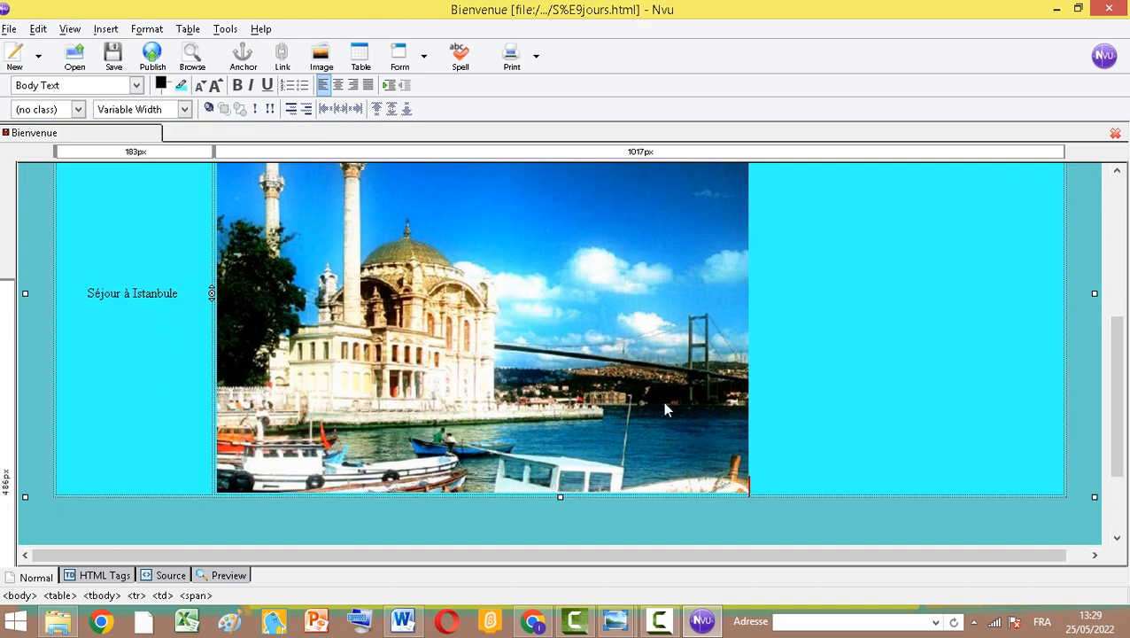
{"action": "left_click", "coordinate": [509, 281]}
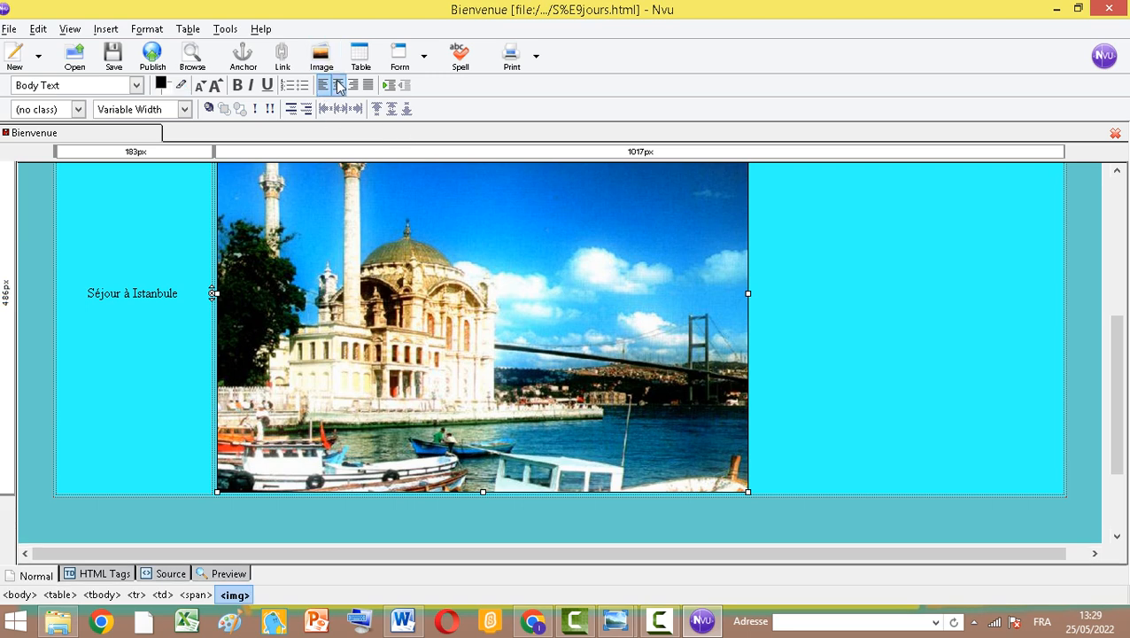
{"action": "left_click", "coordinate": [337, 84]}
Make the "Séjour à Istanbule" title bold and enlarge its font size twice
{"action": "left_click_drag", "start_coordinate": [86, 301], "coordinate": [183, 298]}
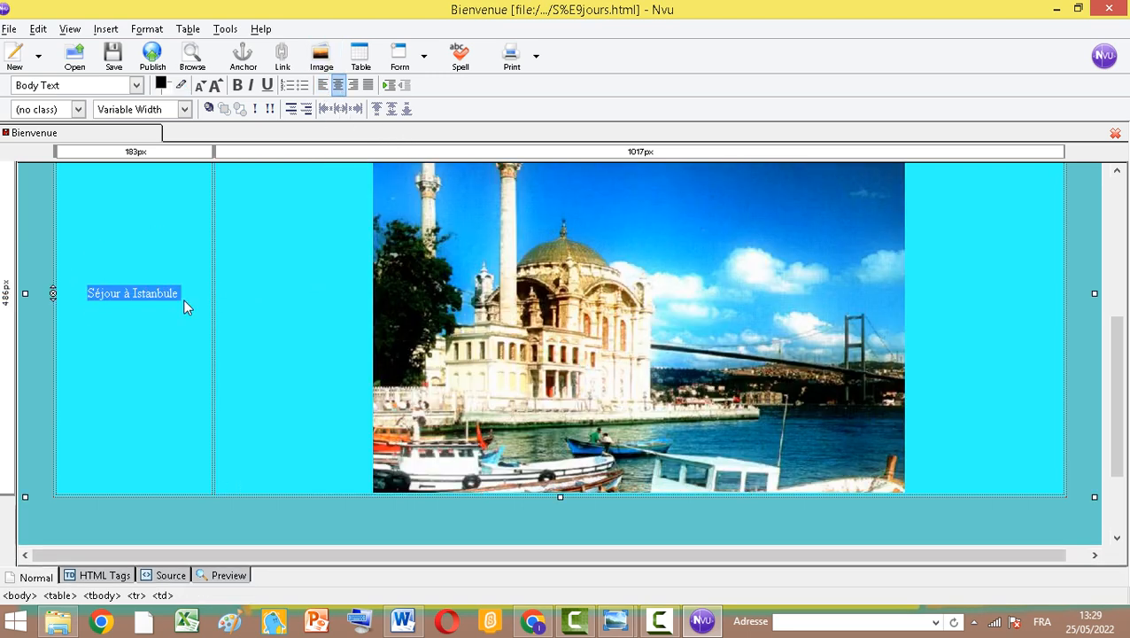
{"action": "left_click", "coordinate": [237, 85]}
{"action": "left_click", "coordinate": [237, 86]}
{"action": "left_click", "coordinate": [238, 86]}
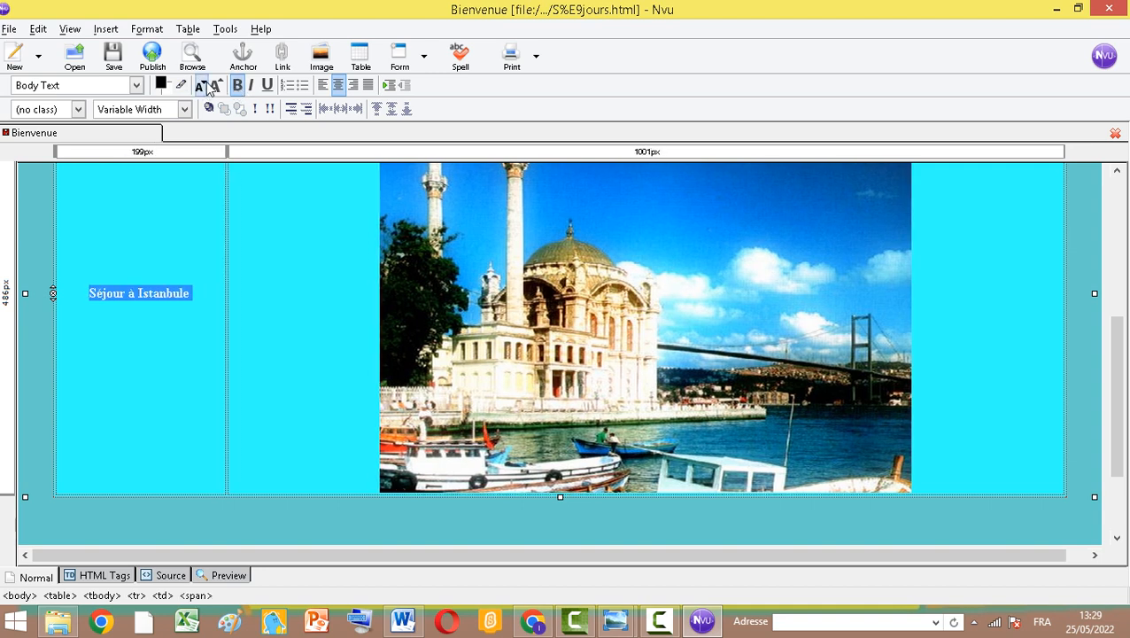
{"action": "left_click", "coordinate": [214, 85]}
{"action": "left_click", "coordinate": [214, 85]}
{"action": "left_click", "coordinate": [215, 85]}
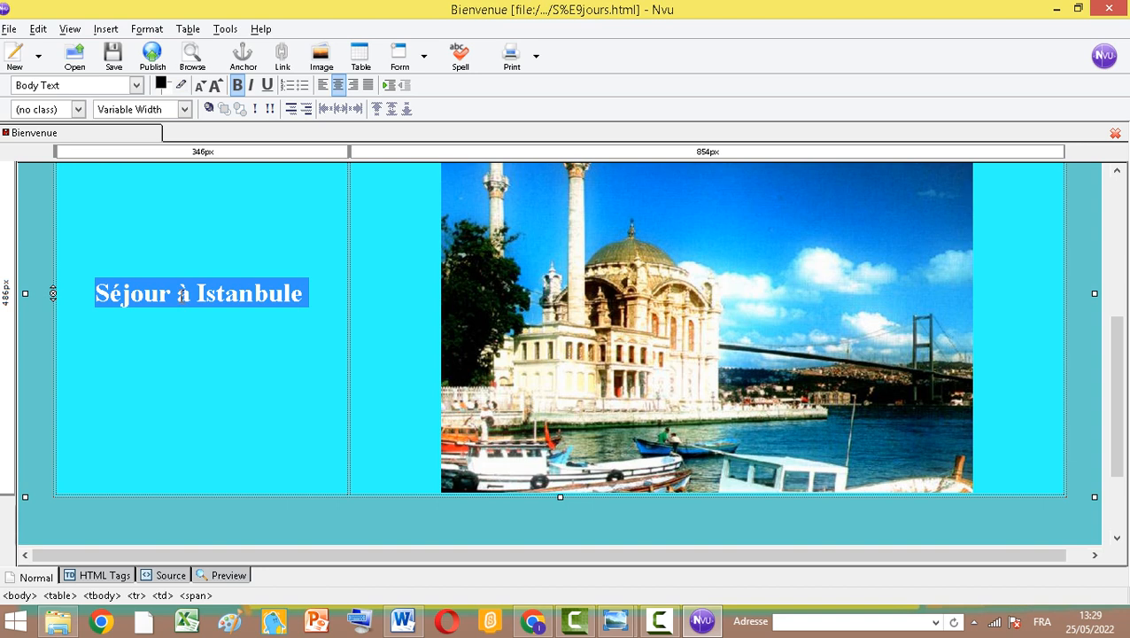
{"action": "left_click", "coordinate": [181, 297]}
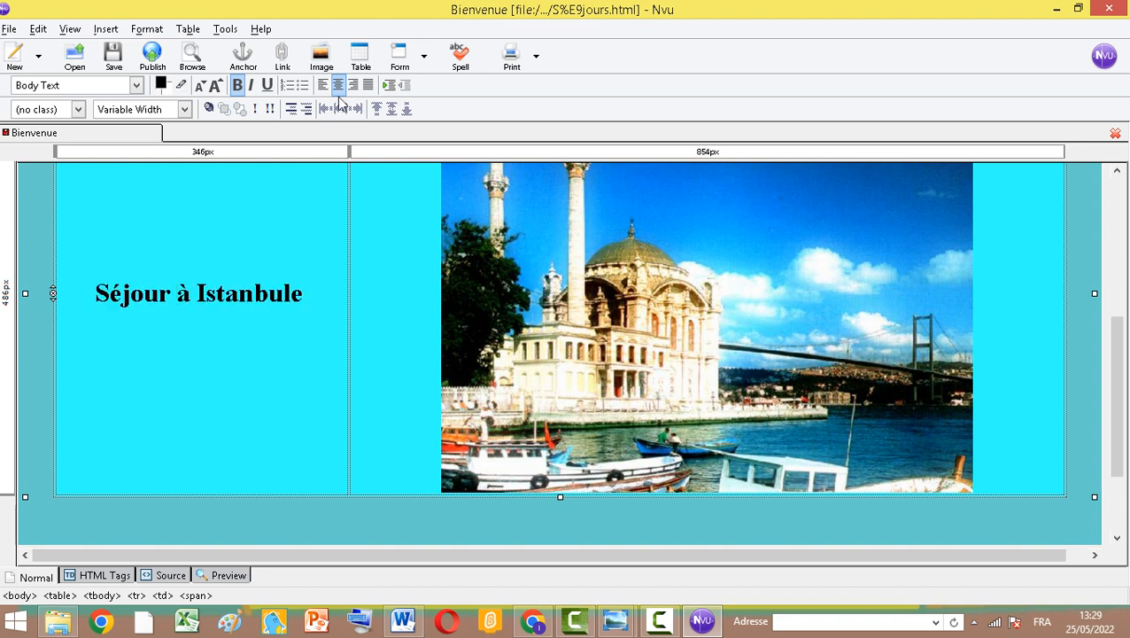
Color the "Séjour à Istanbule" title red and make it italic
{"action": "left_click_drag", "start_coordinate": [93, 292], "coordinate": [310, 287]}
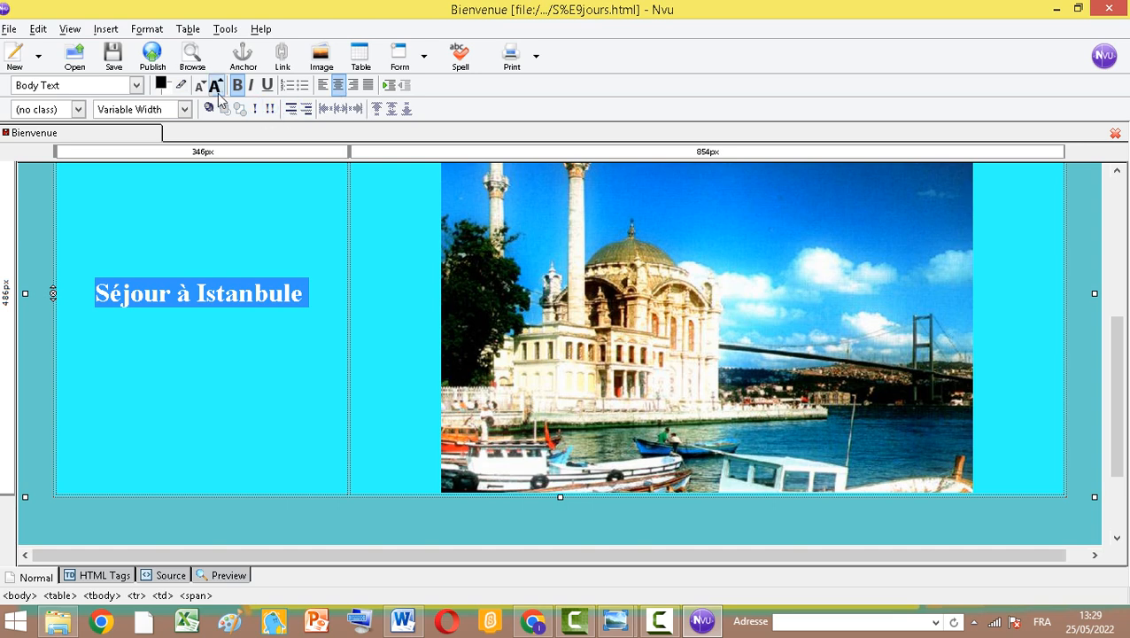
{"action": "left_click", "coordinate": [162, 85]}
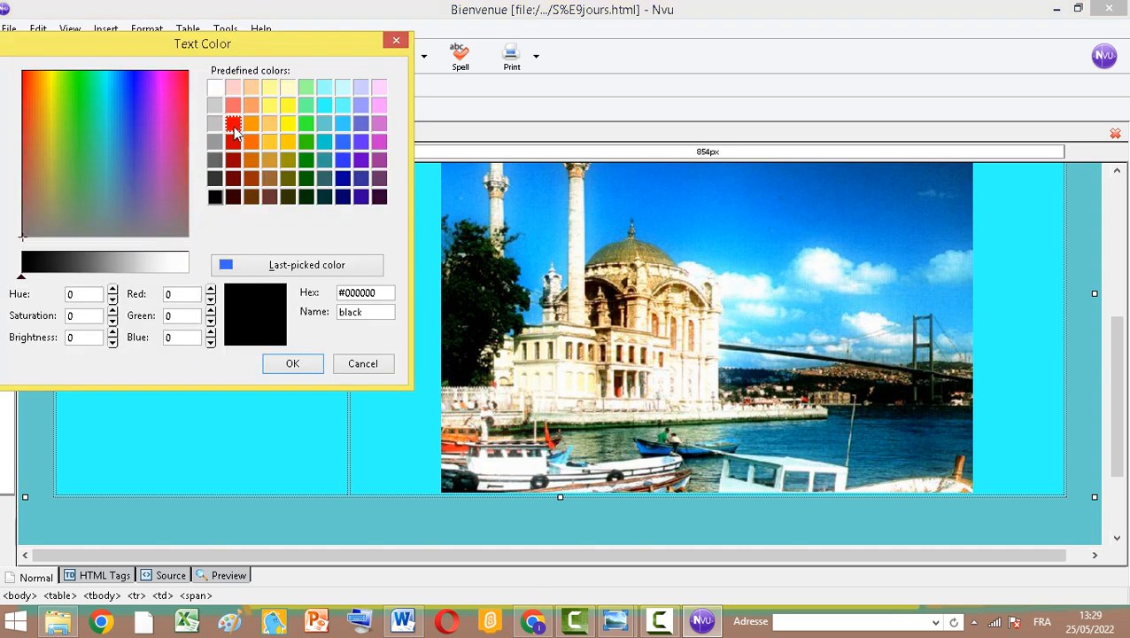
{"action": "left_click", "coordinate": [233, 124]}
{"action": "left_click", "coordinate": [293, 363]}
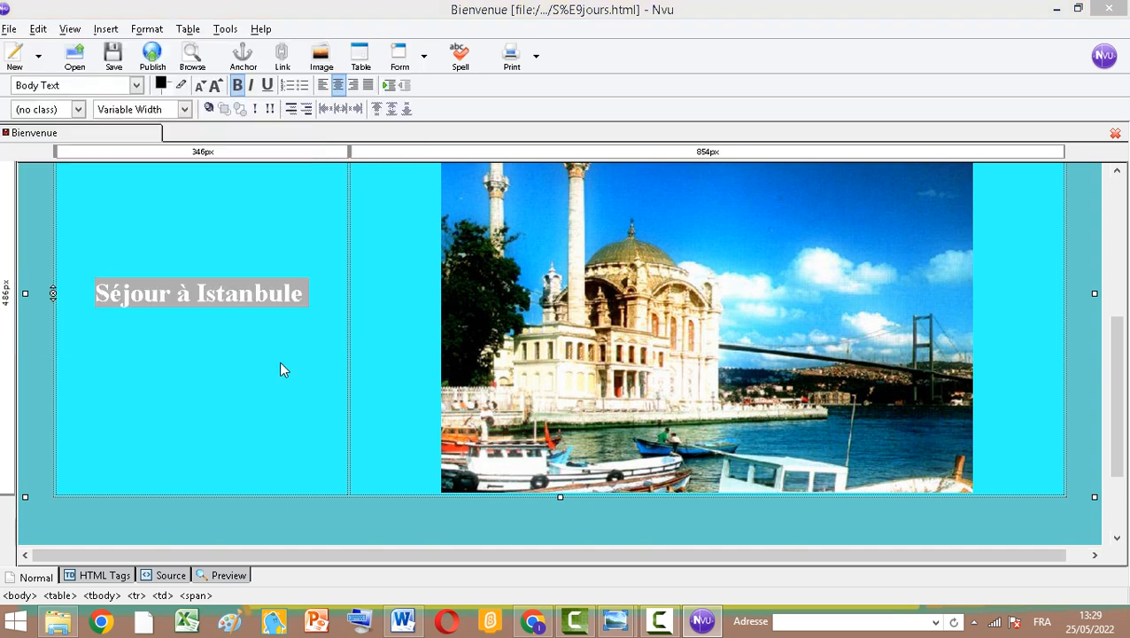
{"action": "left_click", "coordinate": [251, 89]}
{"action": "left_click", "coordinate": [341, 301]}
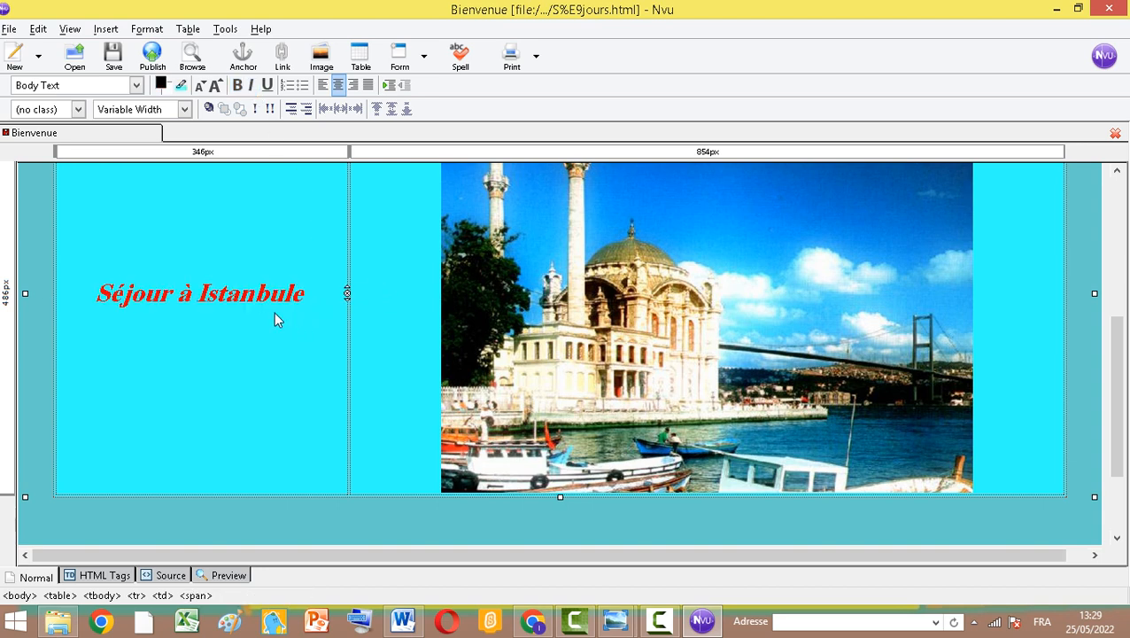
Insert a one-row, two-column table below the Istanbul content table
{"action": "scroll", "coordinate": [612, 289], "scroll_direction": "up", "scroll_amount": 4}
{"action": "scroll", "coordinate": [630, 307], "scroll_direction": "down", "scroll_amount": 6}
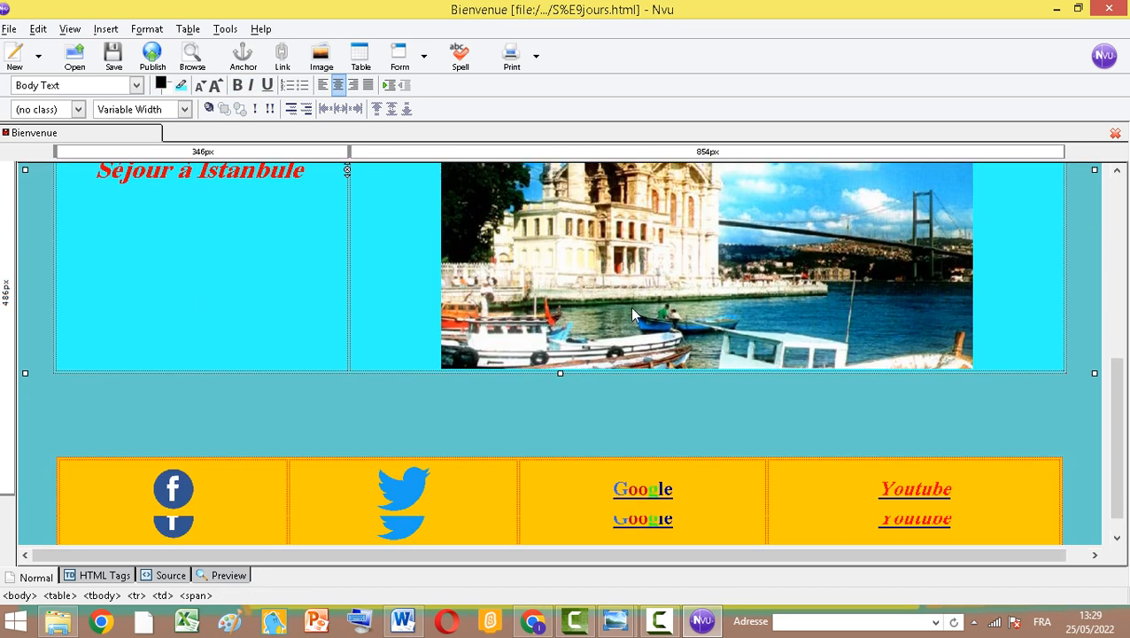
{"action": "left_click", "coordinate": [173, 394]}
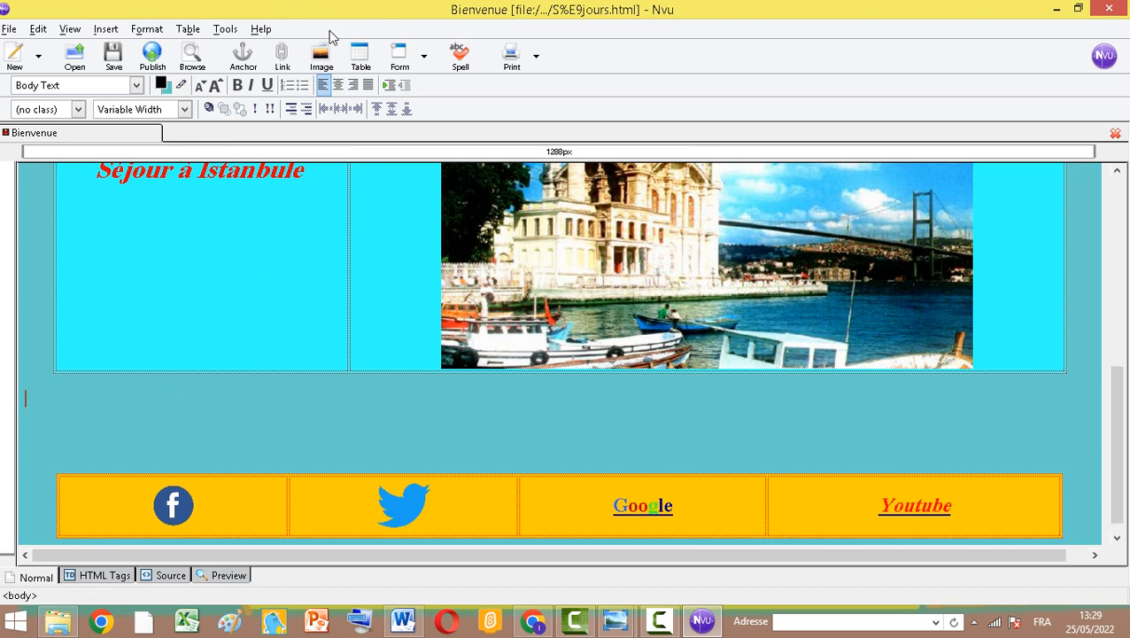
{"action": "left_click", "coordinate": [360, 55]}
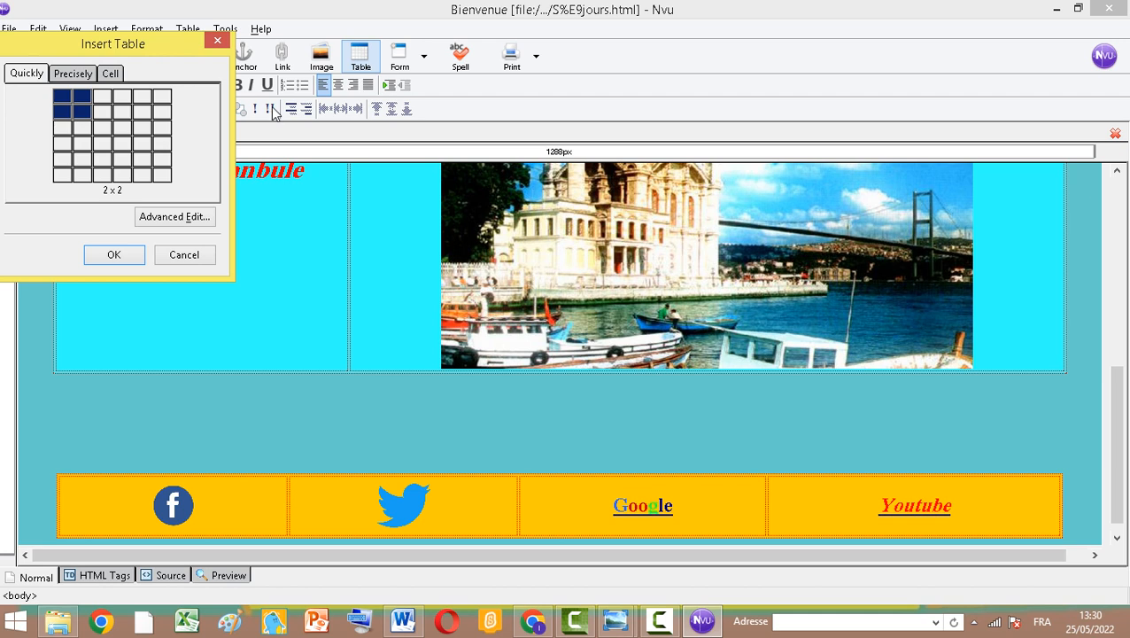
{"action": "left_click", "coordinate": [83, 100]}
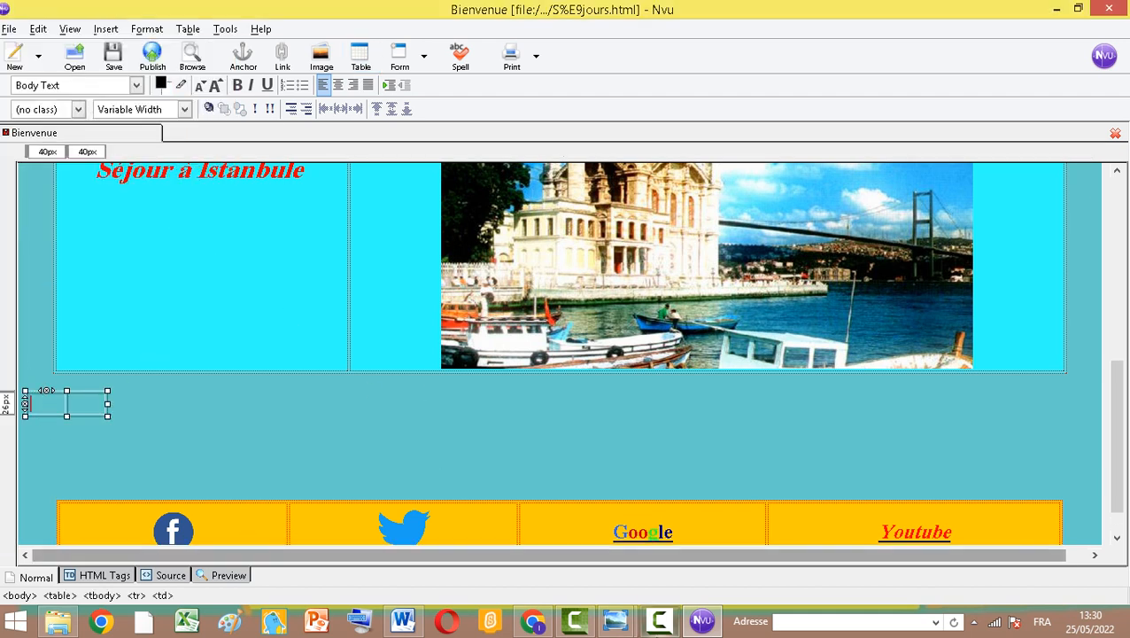
Copy the red "Séjour à Istanbule" title, checking the Word model, and paste it into the new table's first cell
{"action": "left_click", "coordinate": [416, 625]}
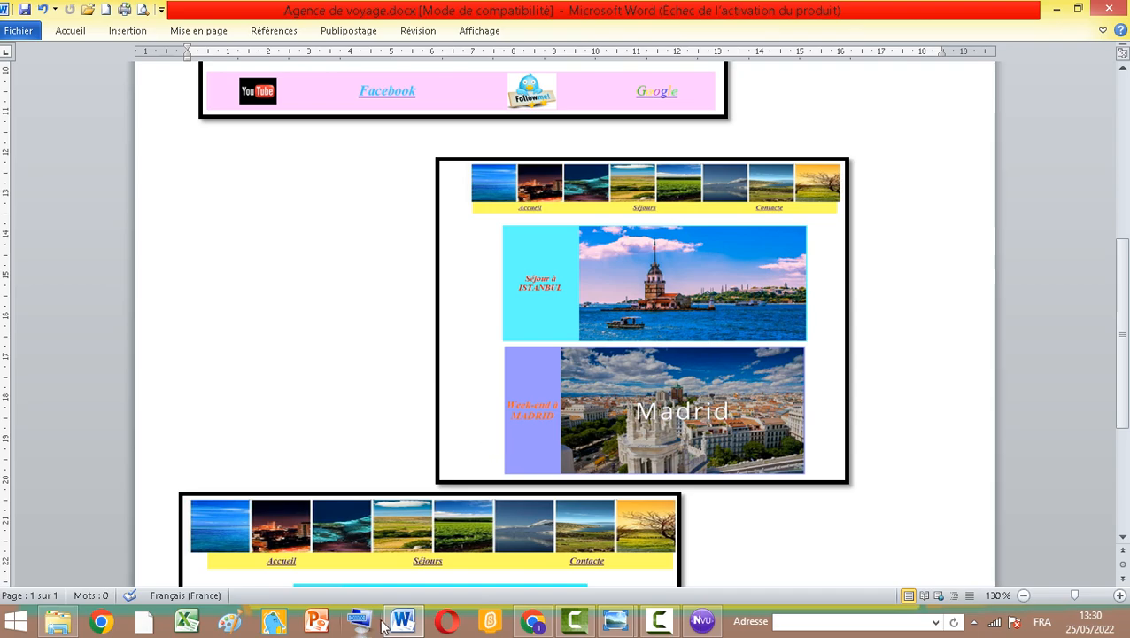
{"action": "left_click", "coordinate": [703, 621]}
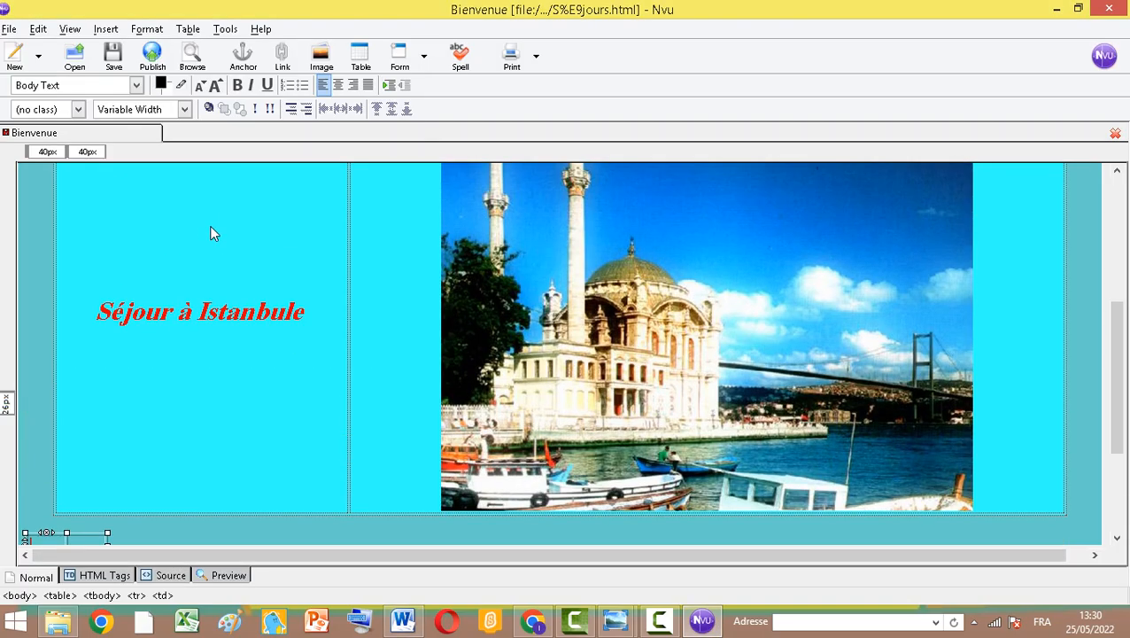
{"action": "left_click", "coordinate": [194, 316]}
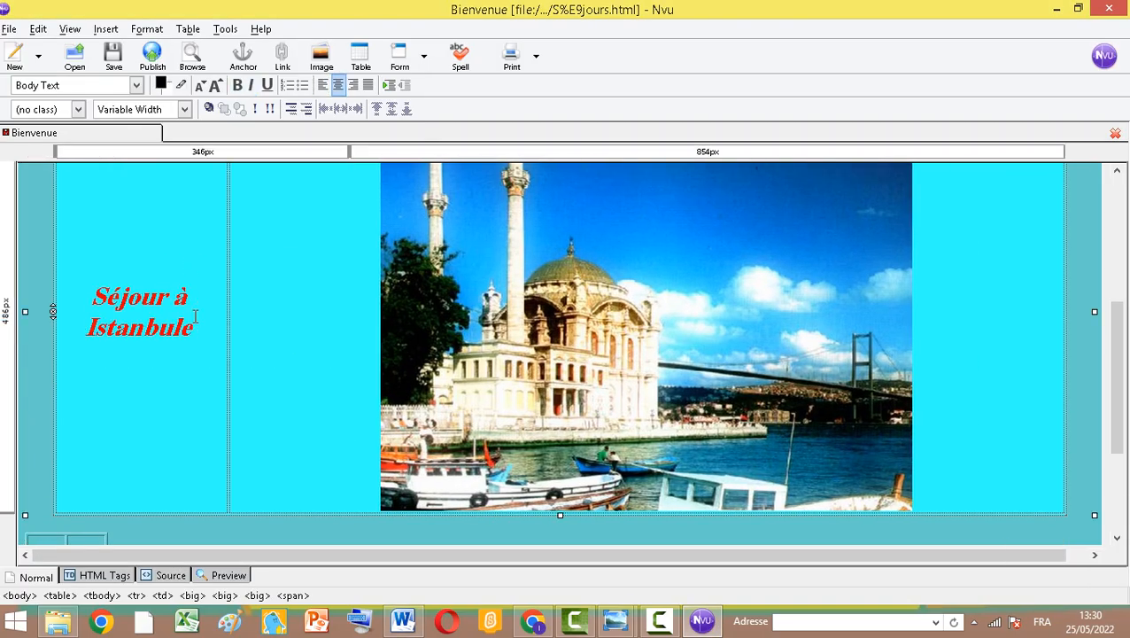
{"action": "scroll", "coordinate": [246, 333], "scroll_direction": "down", "scroll_amount": 4}
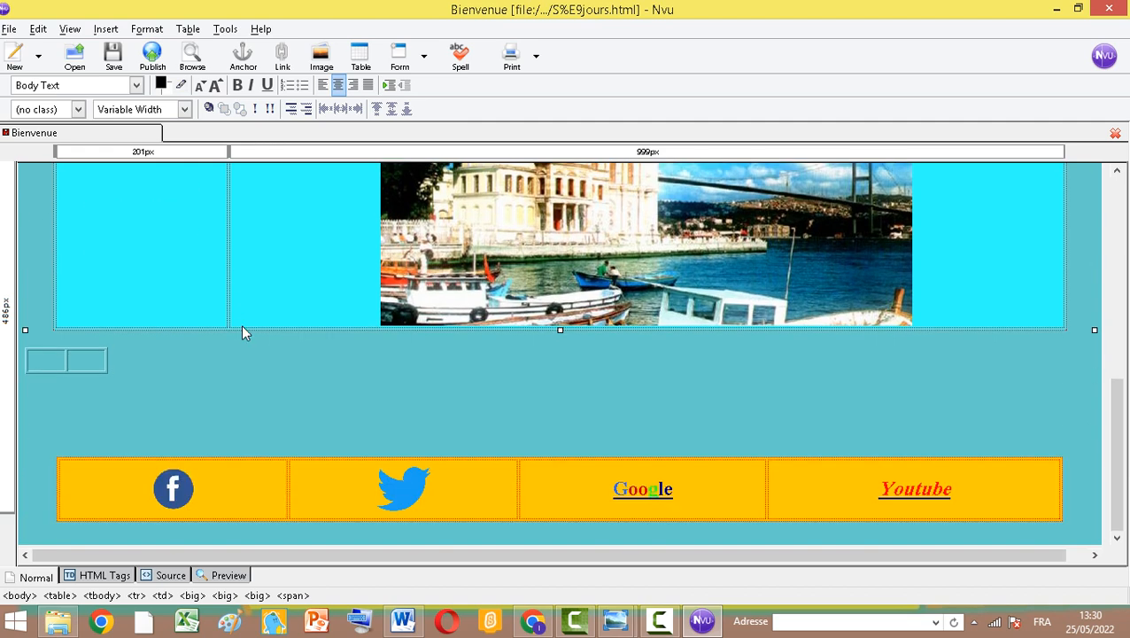
{"action": "left_click", "coordinate": [43, 366]}
{"action": "scroll", "coordinate": [110, 310], "scroll_direction": "up", "scroll_amount": 3}
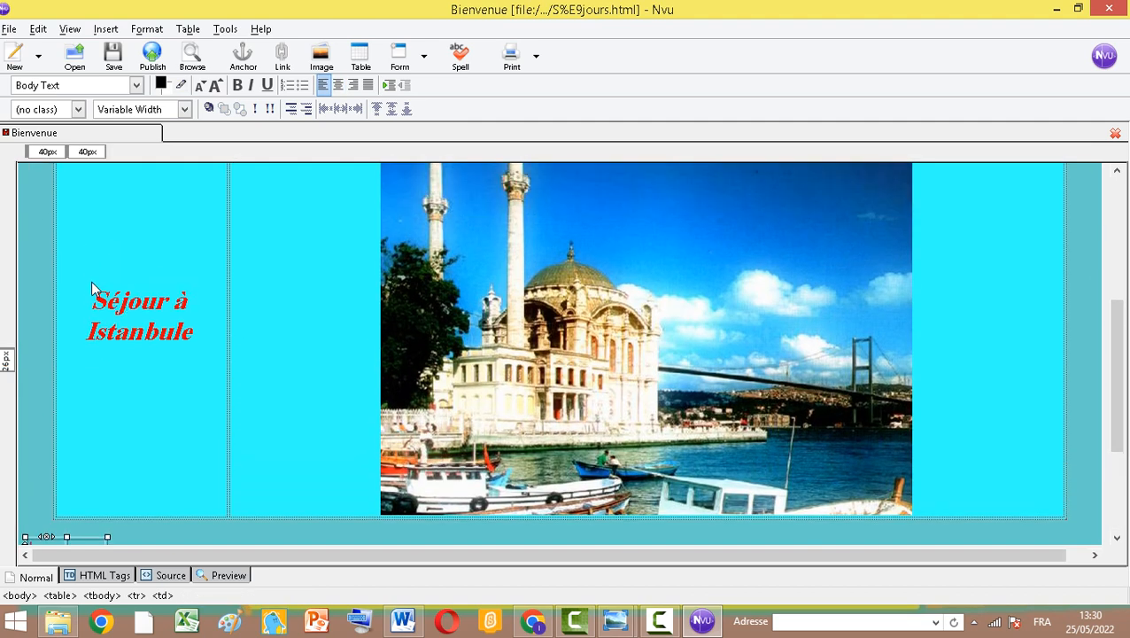
{"action": "left_click_drag", "start_coordinate": [92, 285], "coordinate": [197, 347]}
{"action": "right_click", "coordinate": [174, 349]}
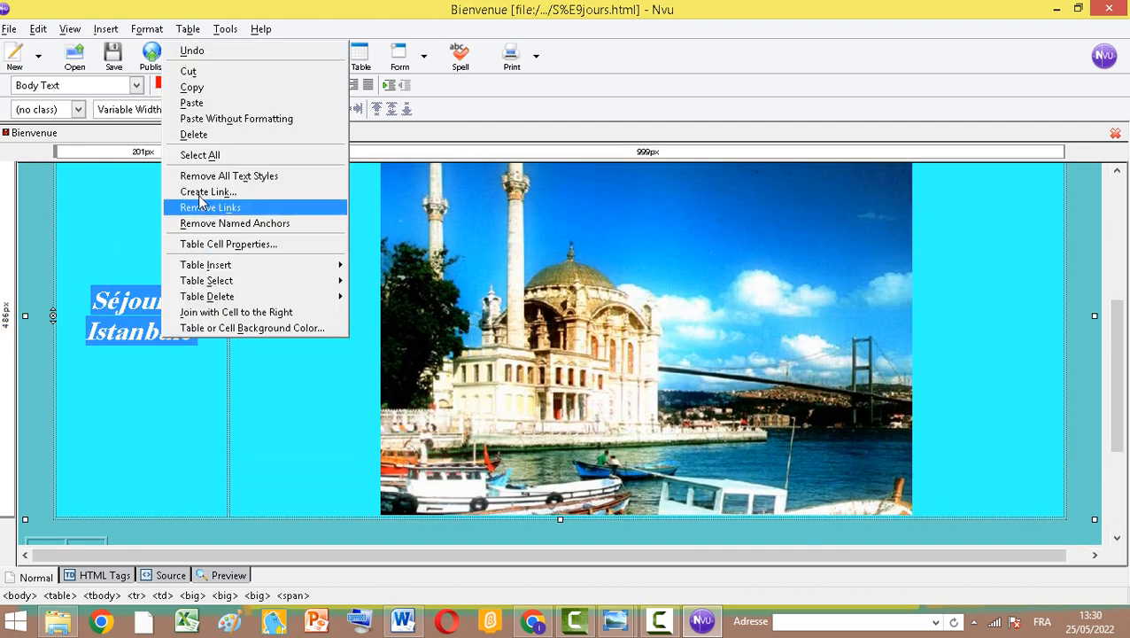
{"action": "left_click", "coordinate": [195, 92]}
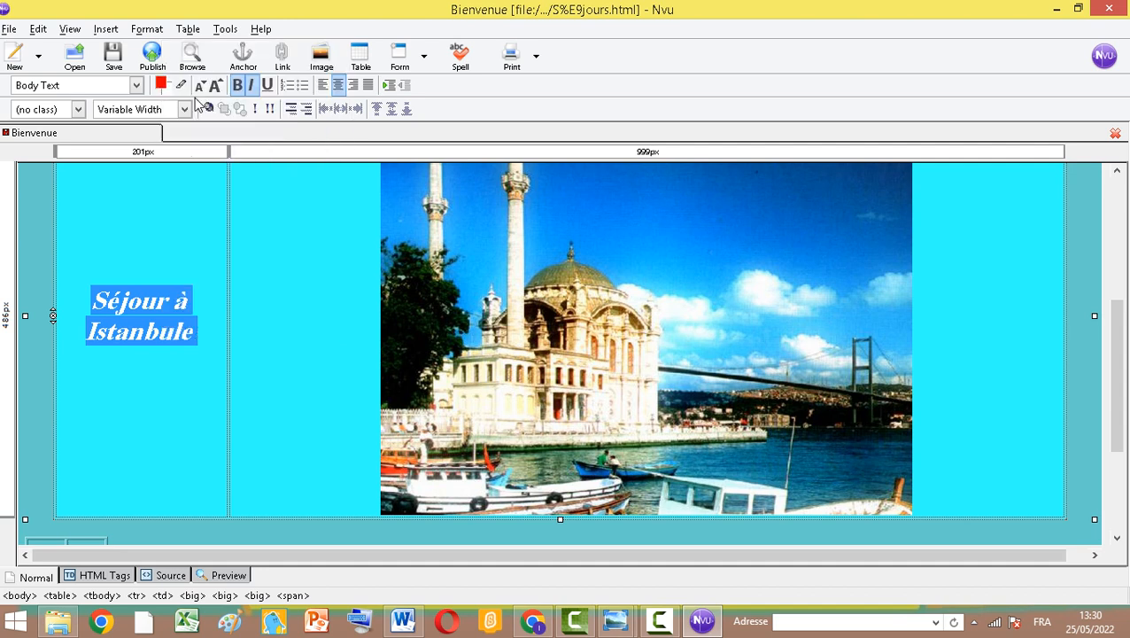
{"action": "scroll", "coordinate": [163, 381], "scroll_direction": "down", "scroll_amount": 3}
{"action": "right_click", "coordinate": [52, 370]}
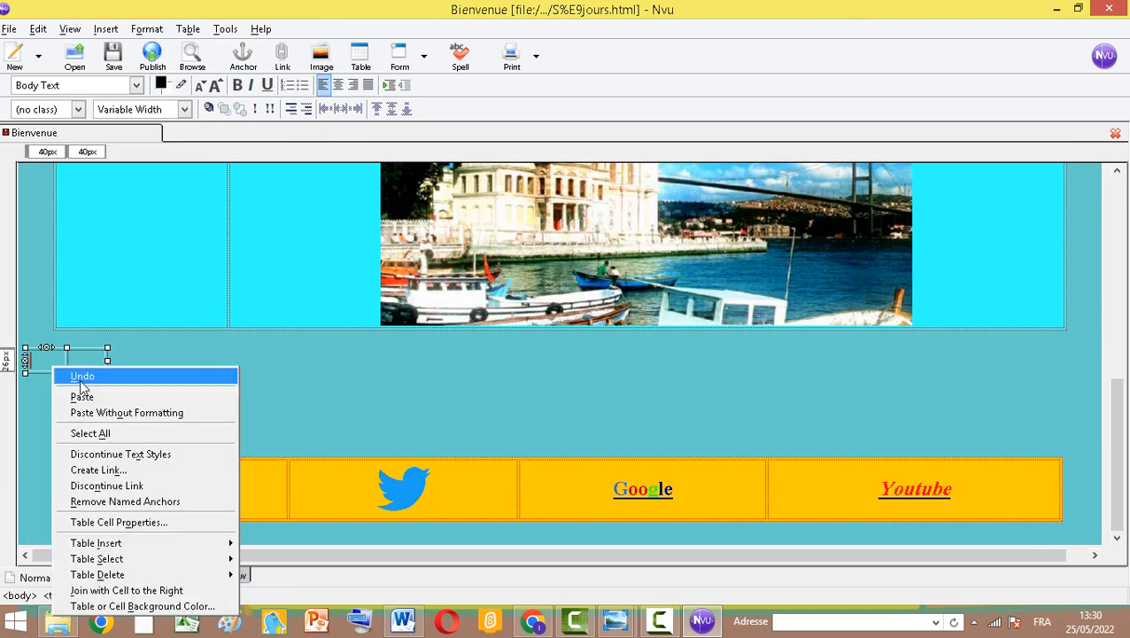
{"action": "left_click", "coordinate": [106, 411]}
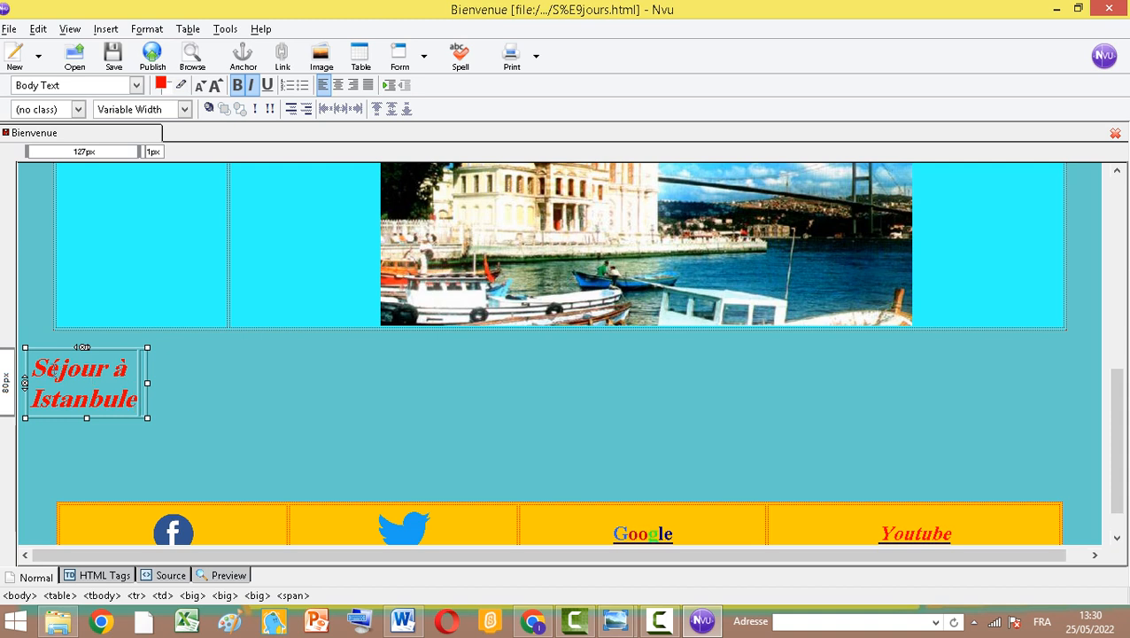
Change the pasted title's text to "Week-end à Madrid"
{"action": "left_click_drag", "start_coordinate": [45, 365], "coordinate": [101, 368]}
{"action": "double_click", "coordinate": [64, 367]}
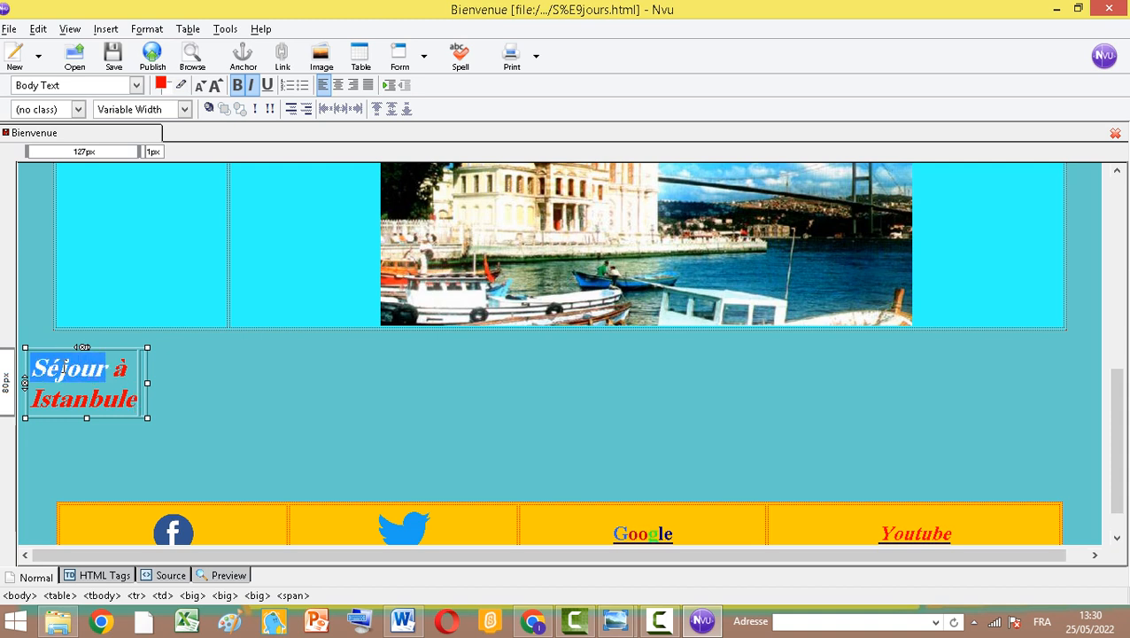
{"action": "type", "text": "We"}
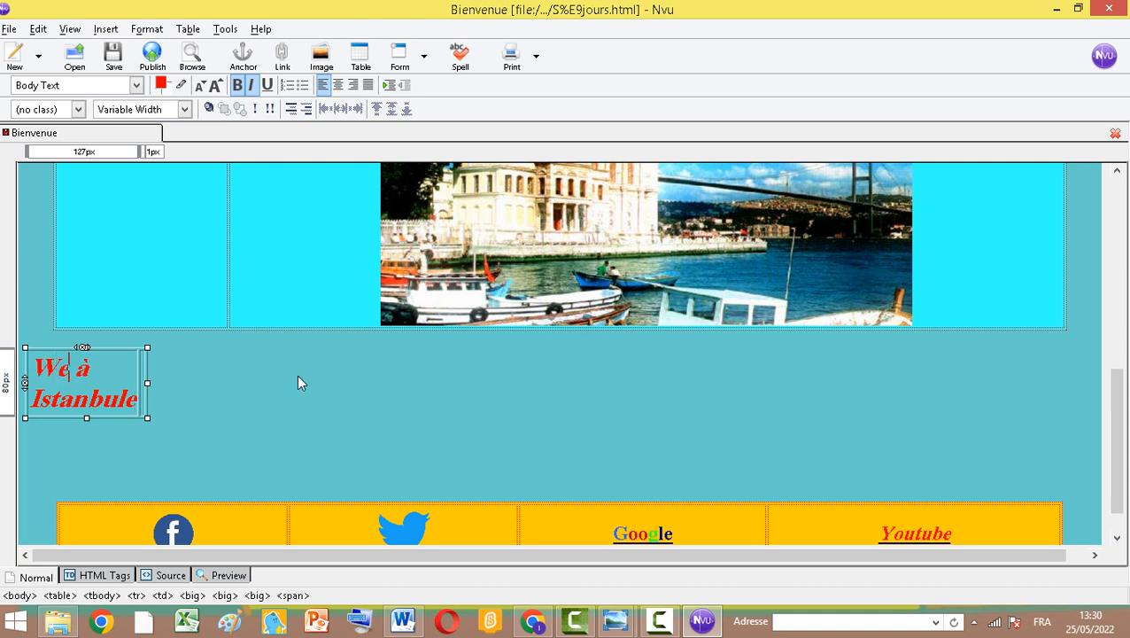
{"action": "type", "text": "ek-end"}
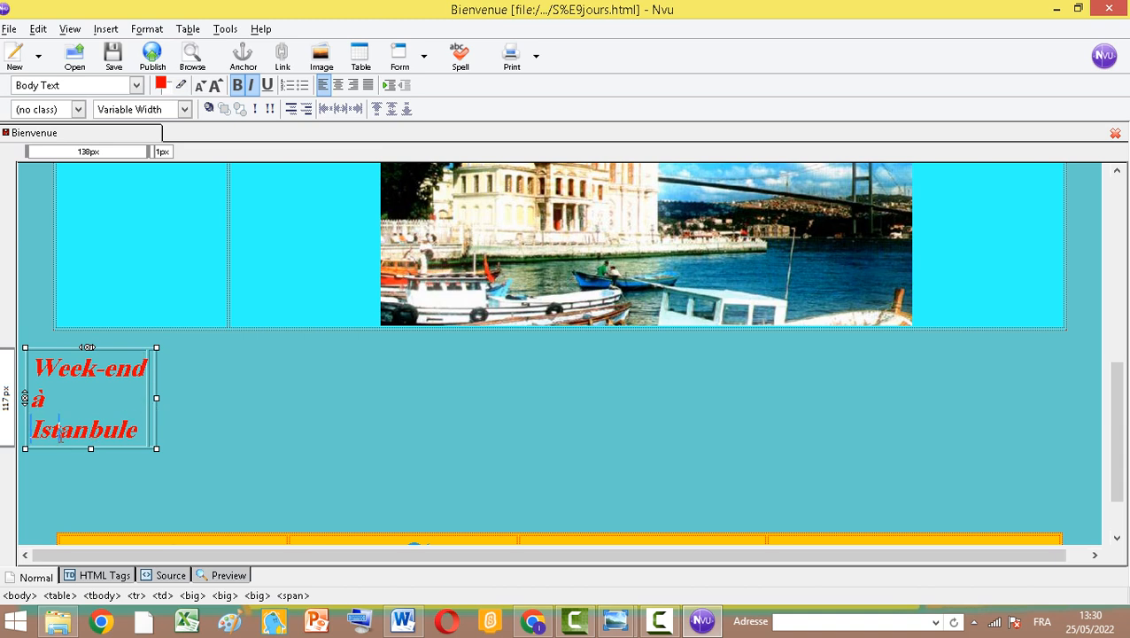
{"action": "double_click", "coordinate": [59, 429]}
{"action": "type", "text": "Ma"}
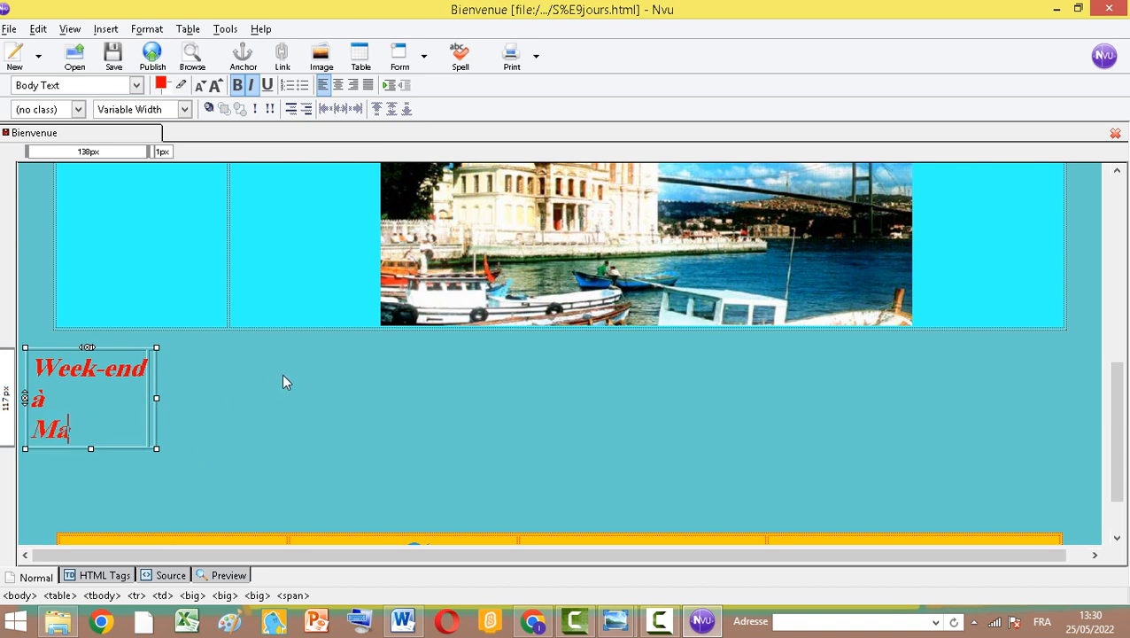
{"action": "type", "text": "drid"}
Insert the image madrid.jpg into the new table's second cell, choosing not to use alternate text
{"action": "left_click", "coordinate": [151, 398]}
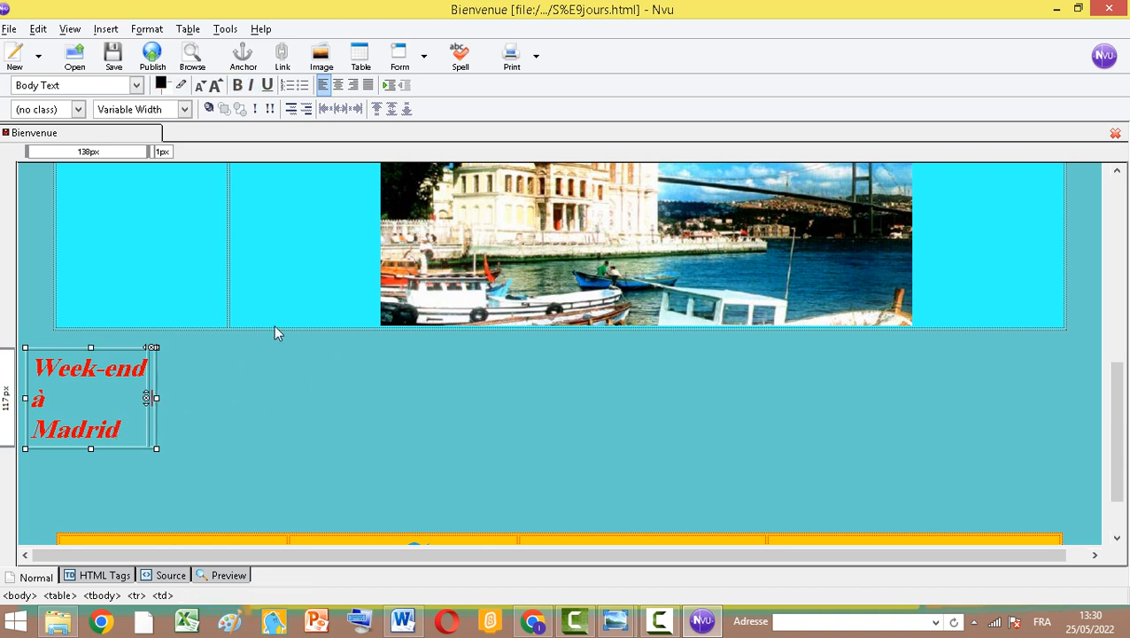
{"action": "left_click", "coordinate": [328, 55]}
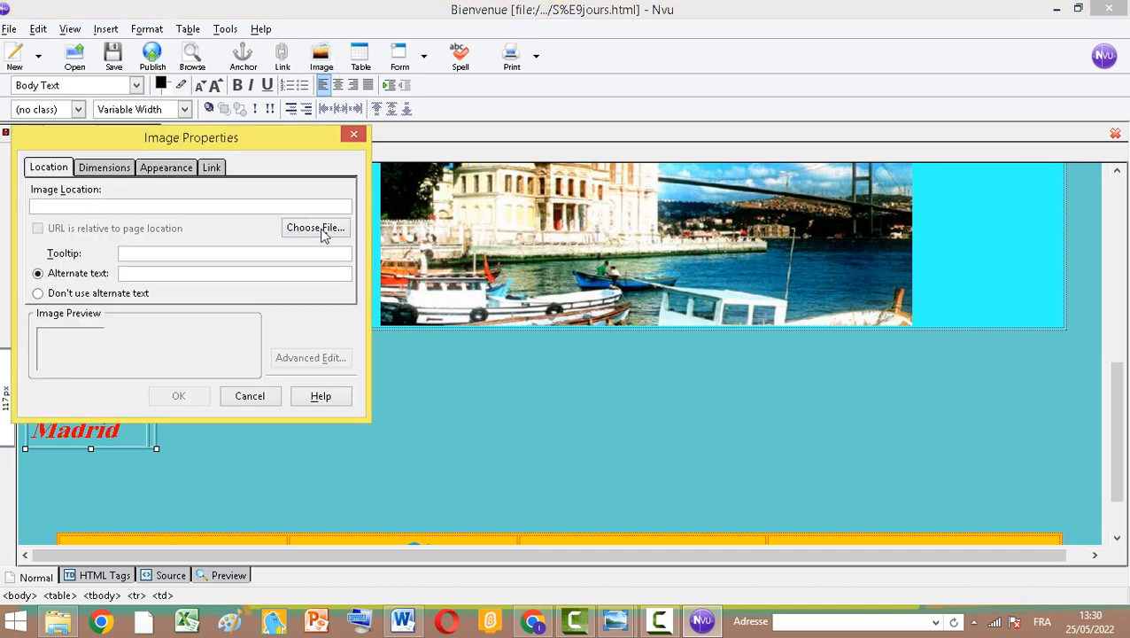
{"action": "left_click", "coordinate": [319, 228]}
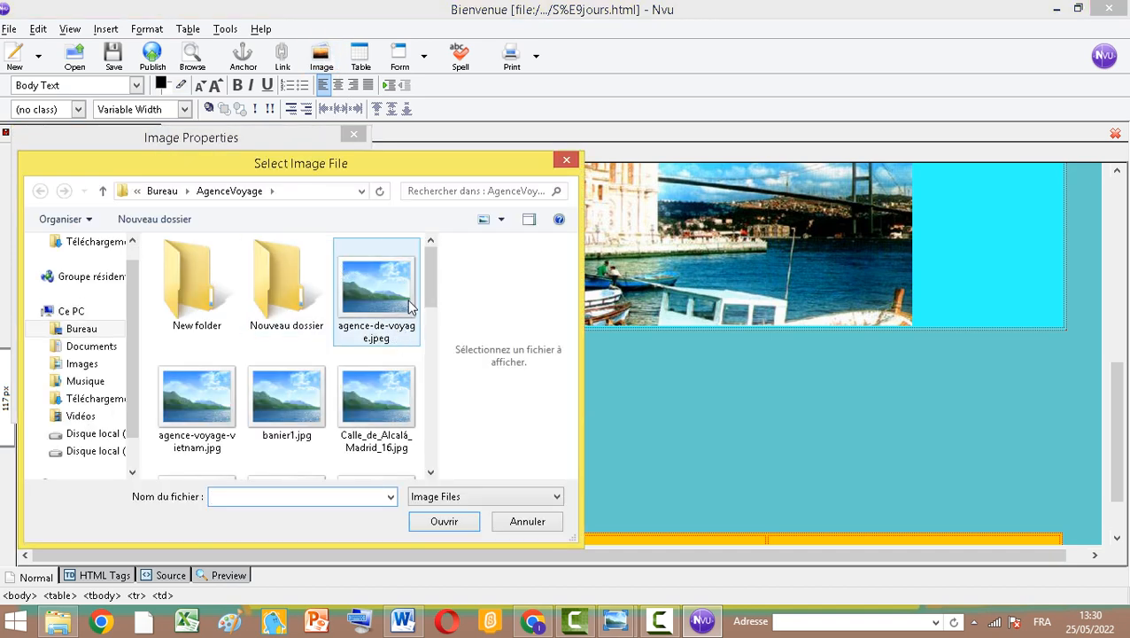
{"action": "left_click_drag", "start_coordinate": [430, 292], "coordinate": [452, 402]}
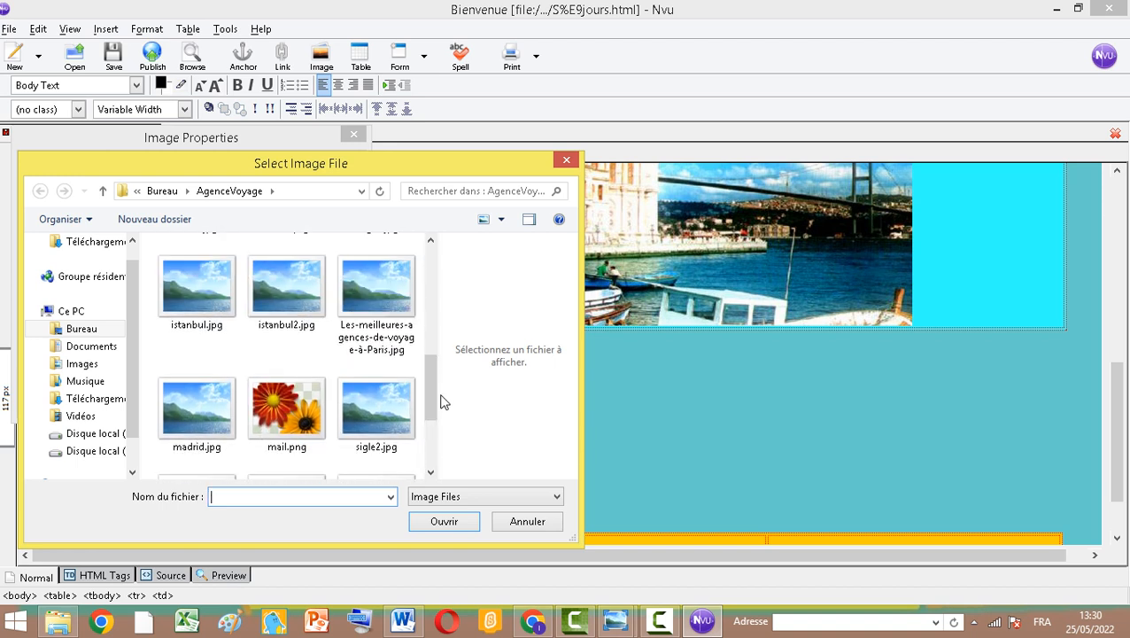
{"action": "left_click", "coordinate": [231, 443]}
{"action": "left_click", "coordinate": [444, 521]}
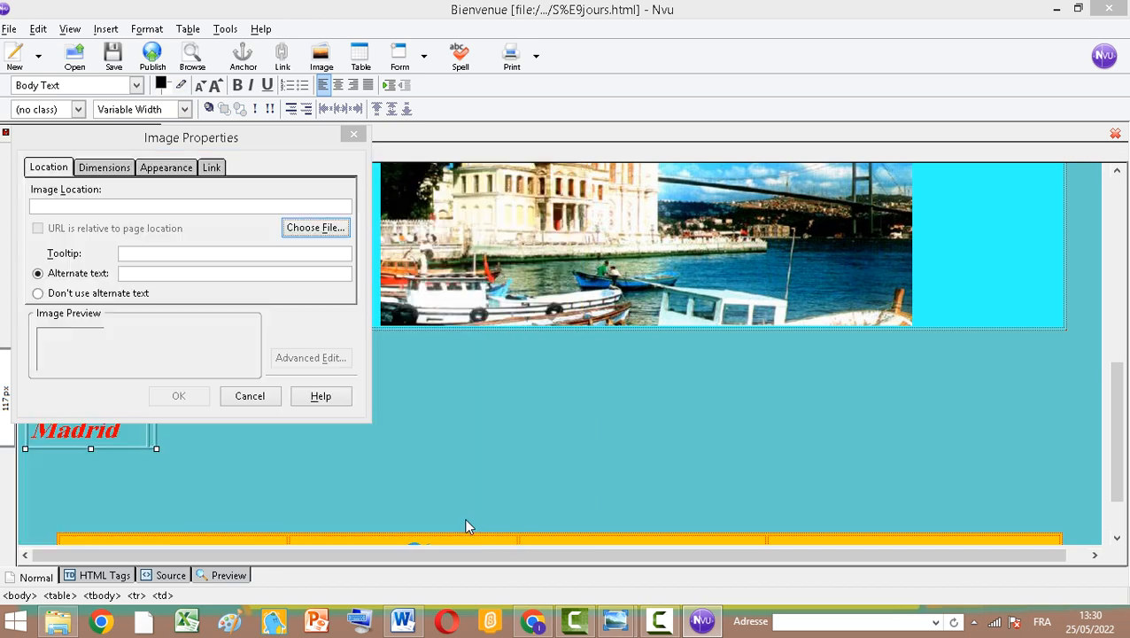
{"action": "left_click", "coordinate": [176, 401]}
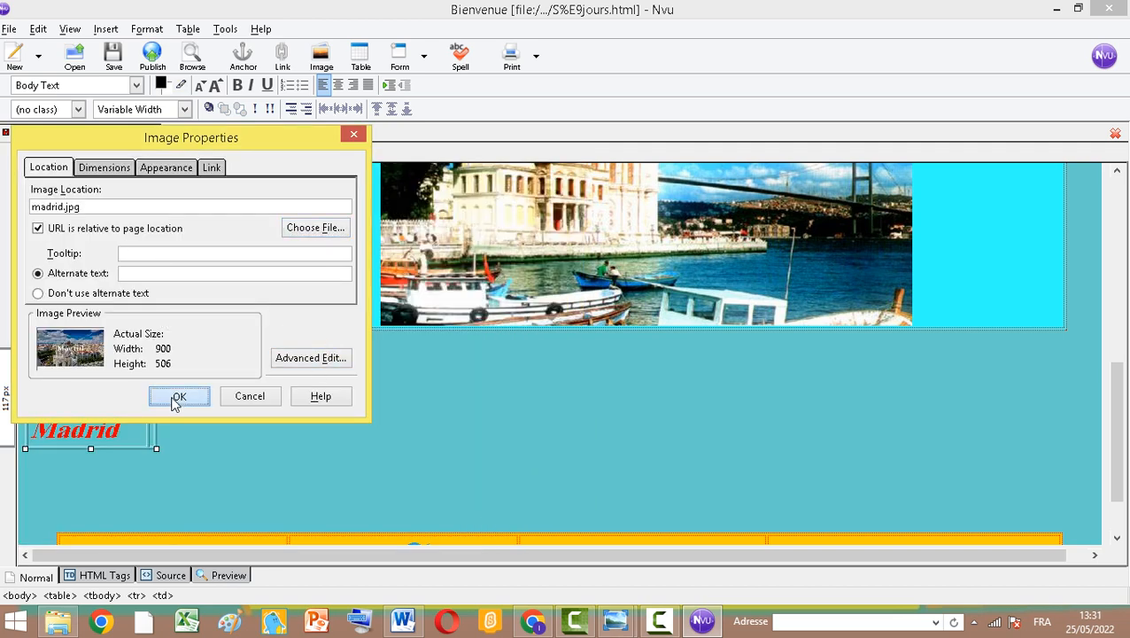
{"action": "left_click", "coordinate": [127, 298]}
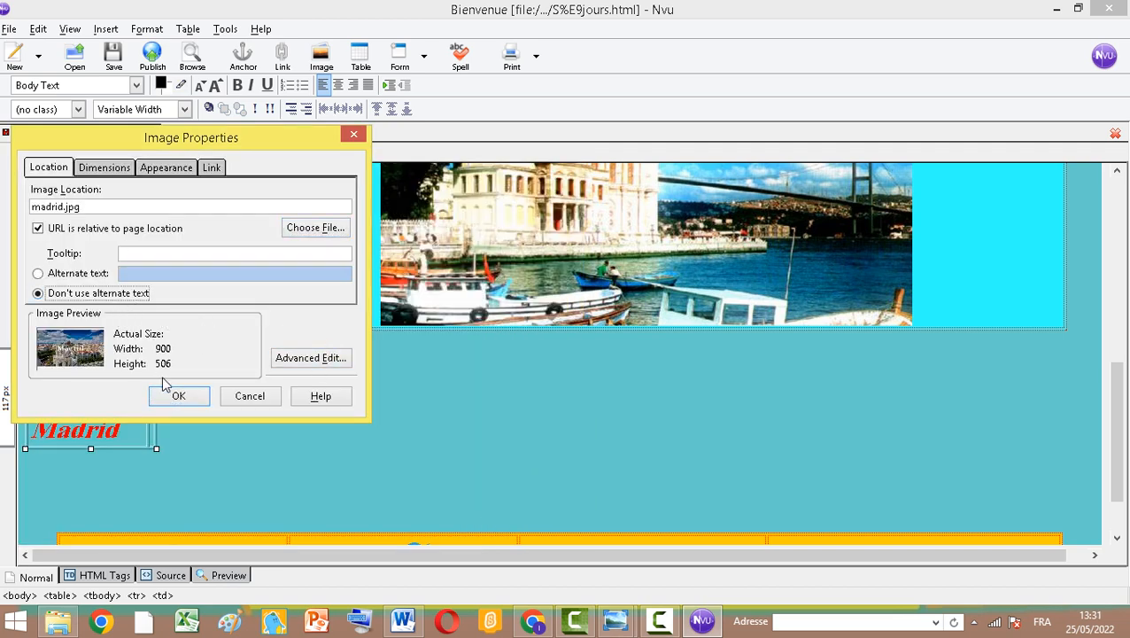
{"action": "left_click", "coordinate": [178, 396]}
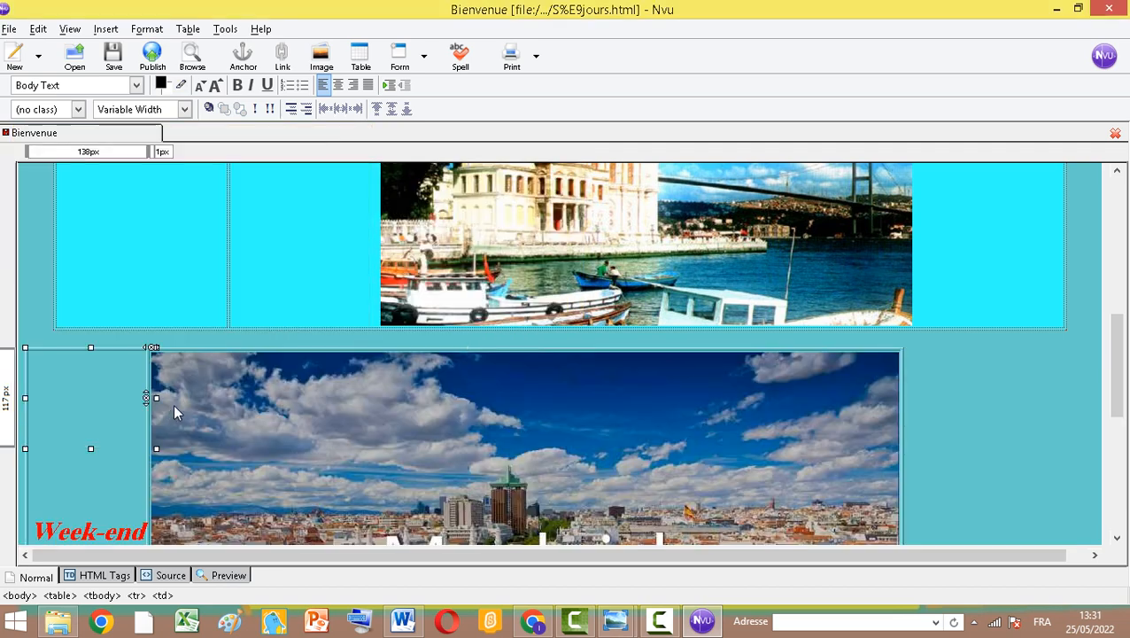
Center the Madrid image within its cell
{"action": "left_click", "coordinate": [387, 403]}
{"action": "left_click", "coordinate": [338, 86]}
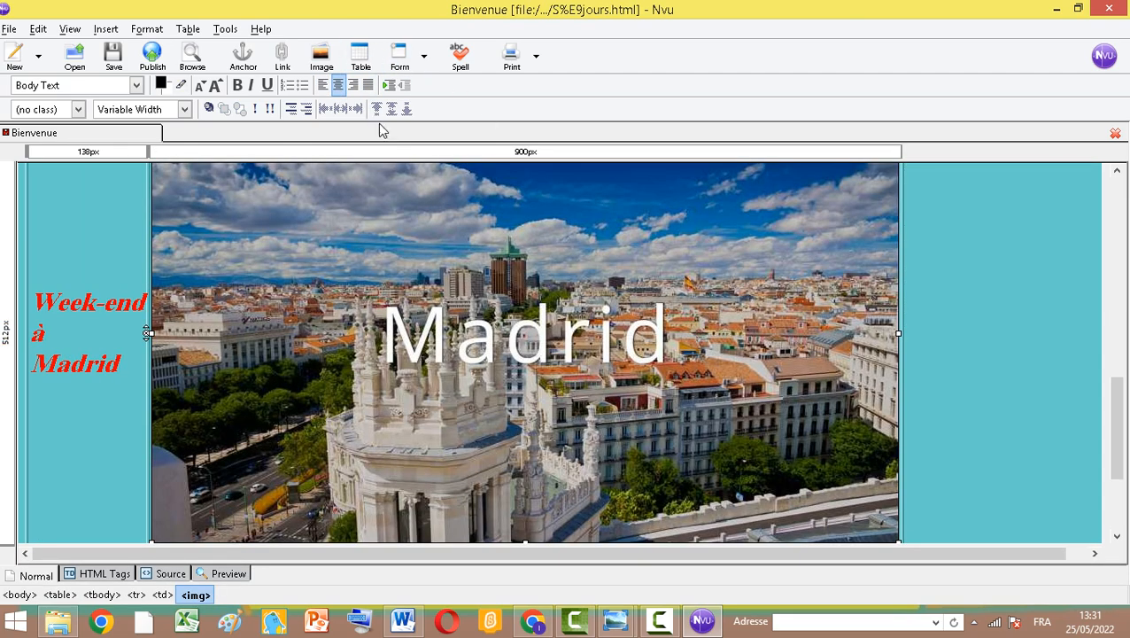
{"action": "scroll", "coordinate": [488, 340], "scroll_direction": "down", "scroll_amount": 1}
{"action": "scroll", "coordinate": [574, 258], "scroll_direction": "up", "scroll_amount": 3}
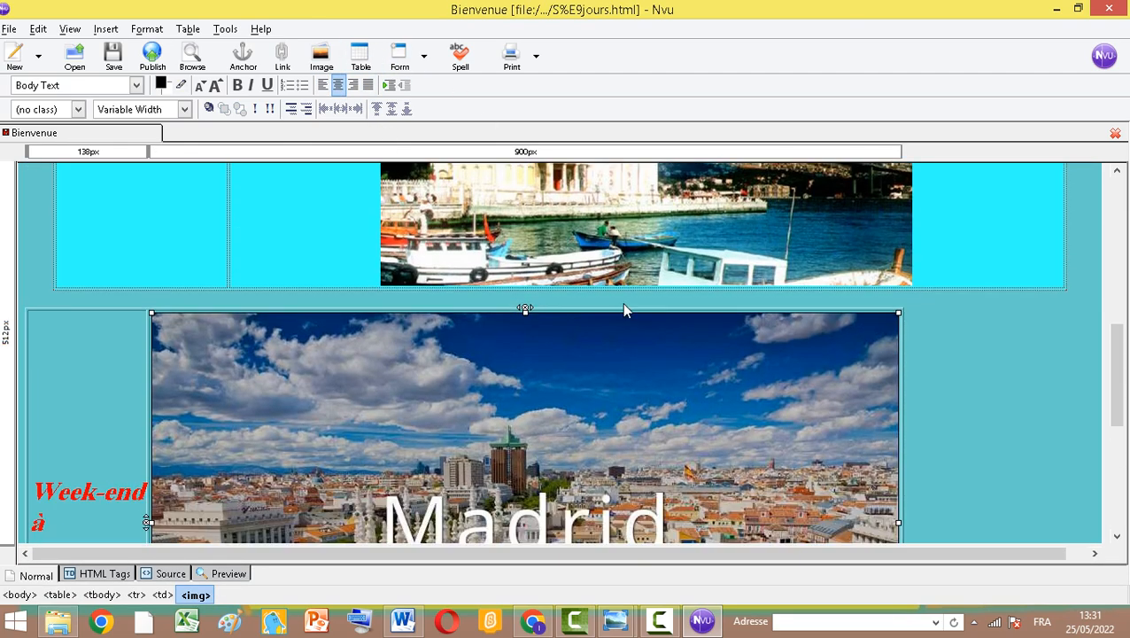
{"action": "scroll", "coordinate": [622, 302], "scroll_direction": "down", "scroll_amount": 3}
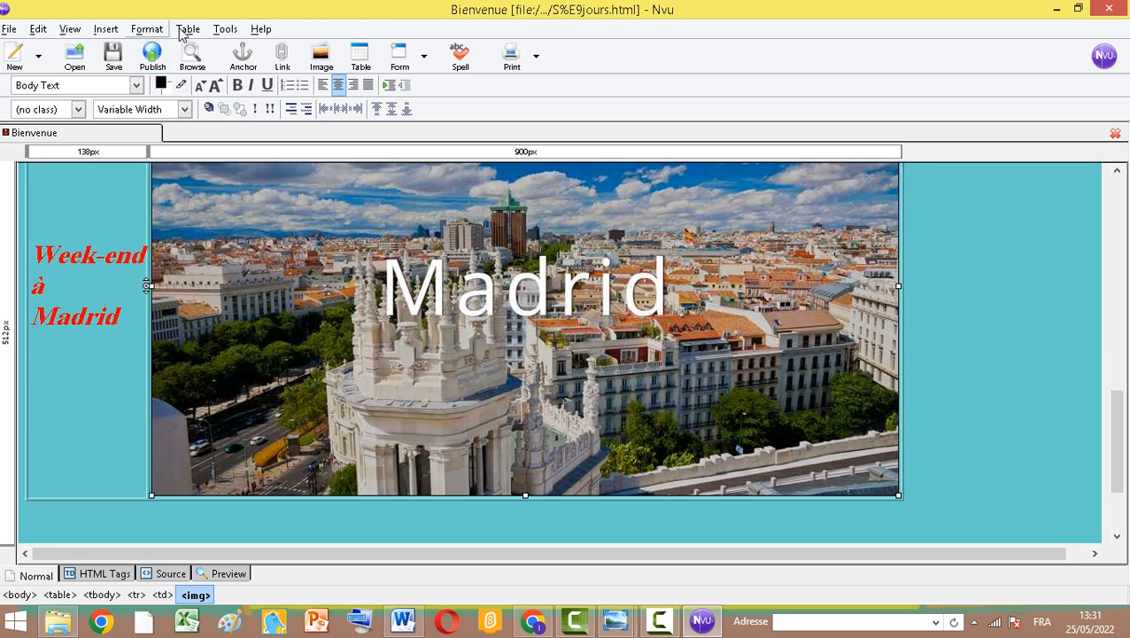
Set the Madrid table's border to 0, alignment to Center, and background color to #33CCFF in its table properties
{"action": "left_click", "coordinate": [41, 361]}
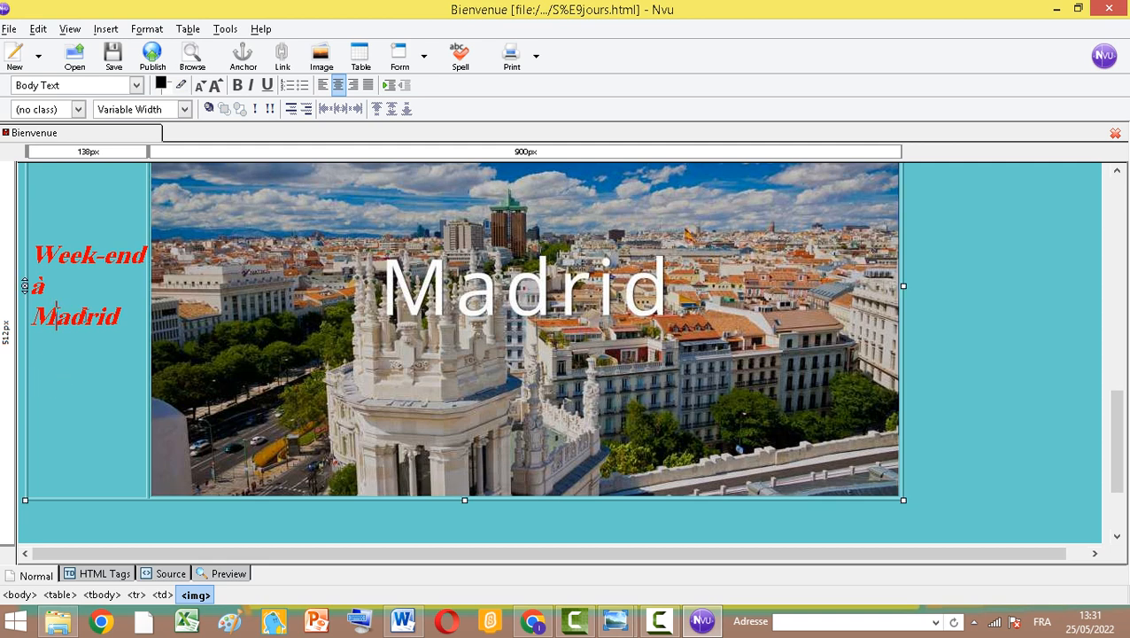
{"action": "left_click", "coordinate": [187, 29]}
{"action": "left_click", "coordinate": [218, 168]}
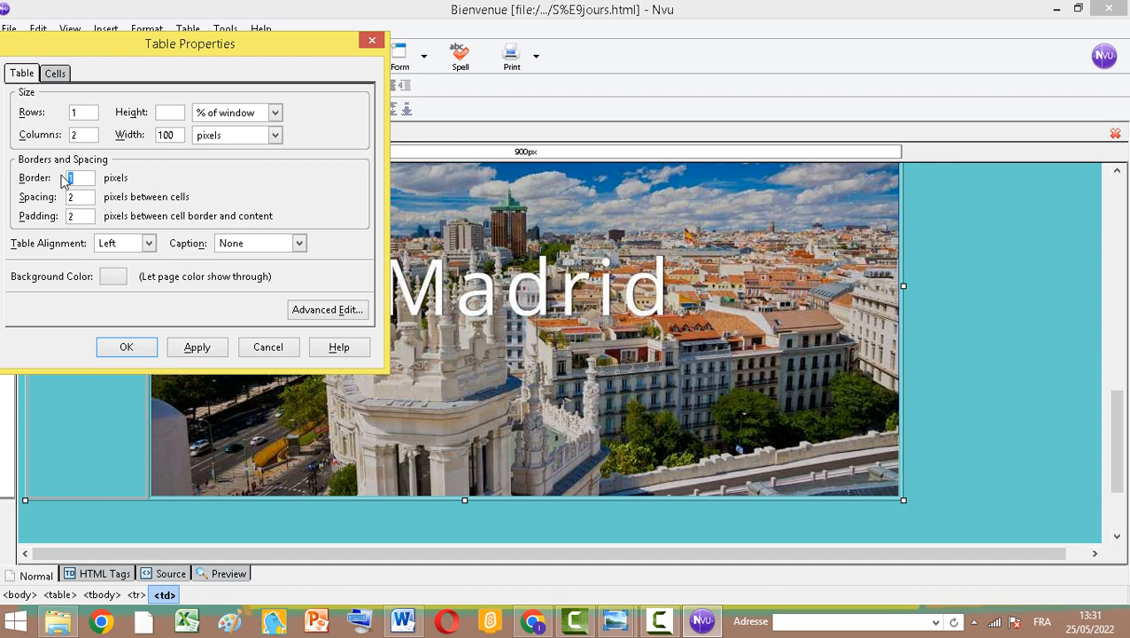
{"action": "left_click", "coordinate": [659, 621]}
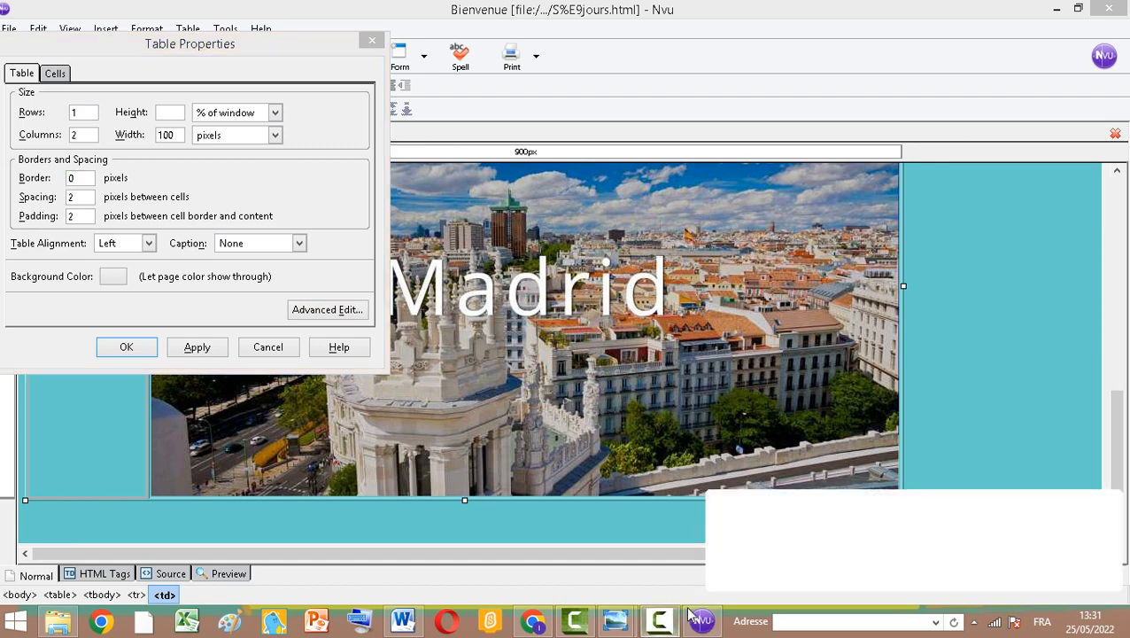
{"action": "left_click", "coordinate": [1056, 551]}
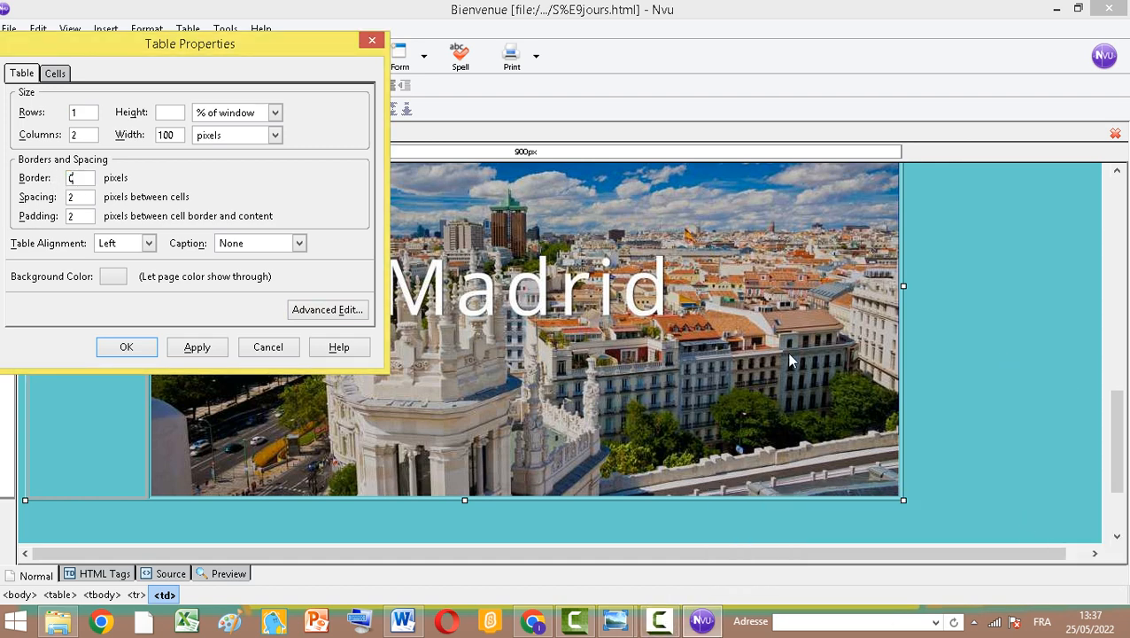
{"action": "left_click", "coordinate": [659, 620]}
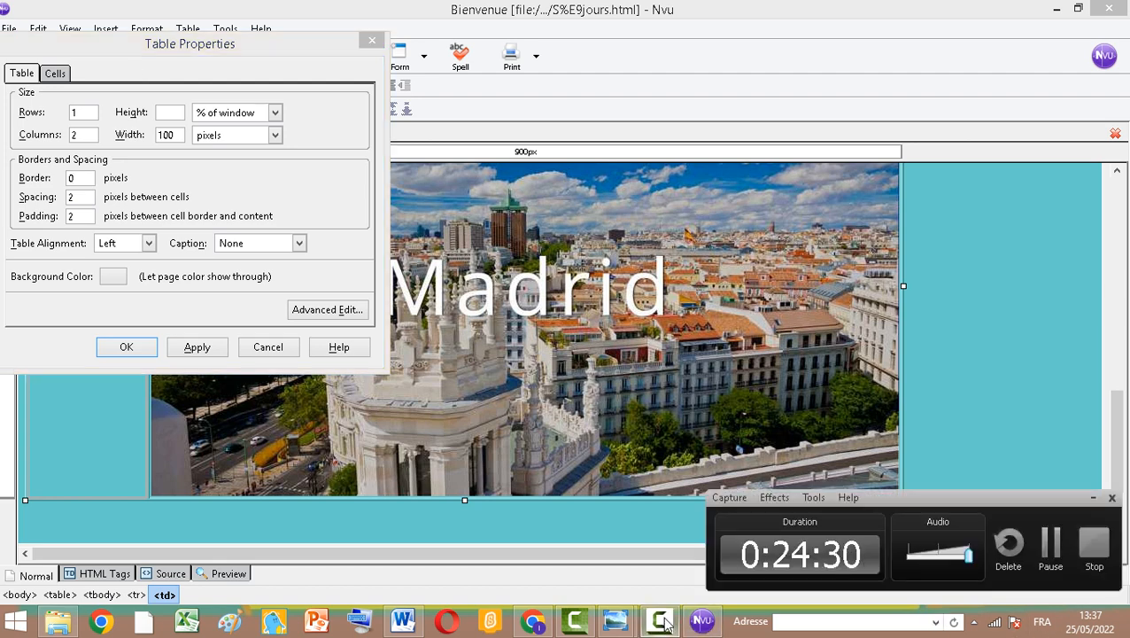
{"action": "left_click", "coordinate": [149, 247]}
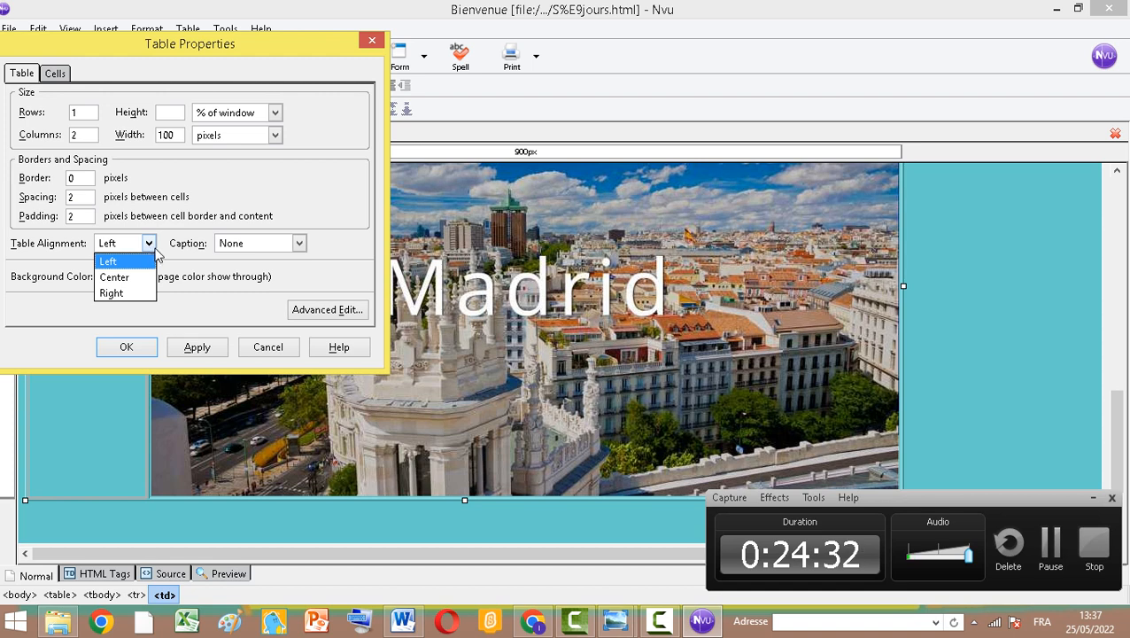
{"action": "left_click", "coordinate": [124, 278]}
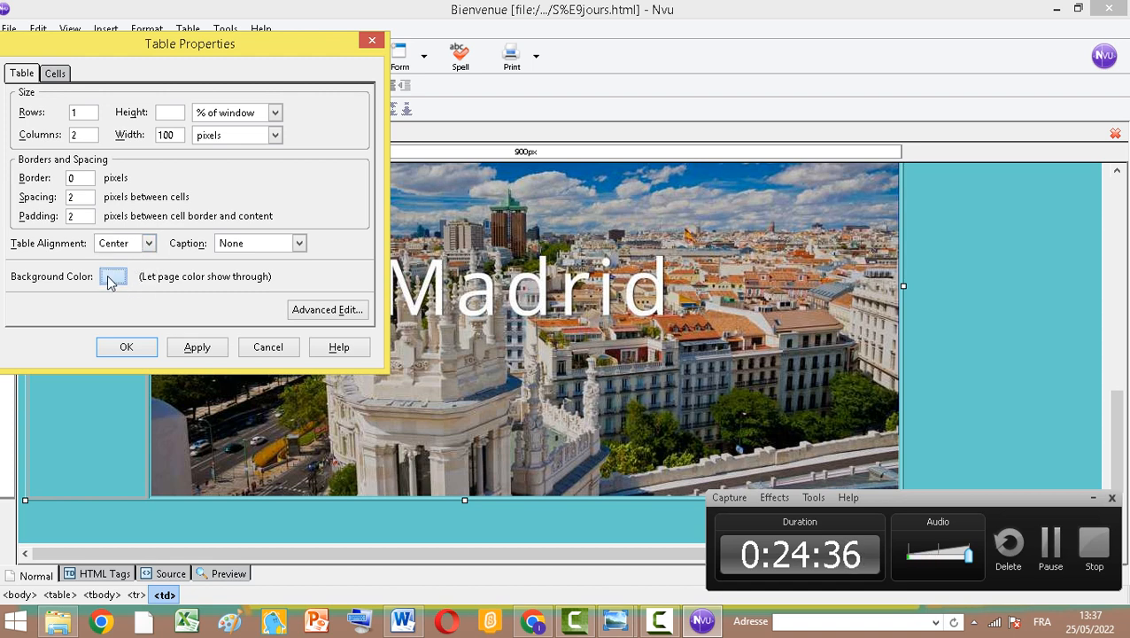
{"action": "left_click", "coordinate": [108, 278]}
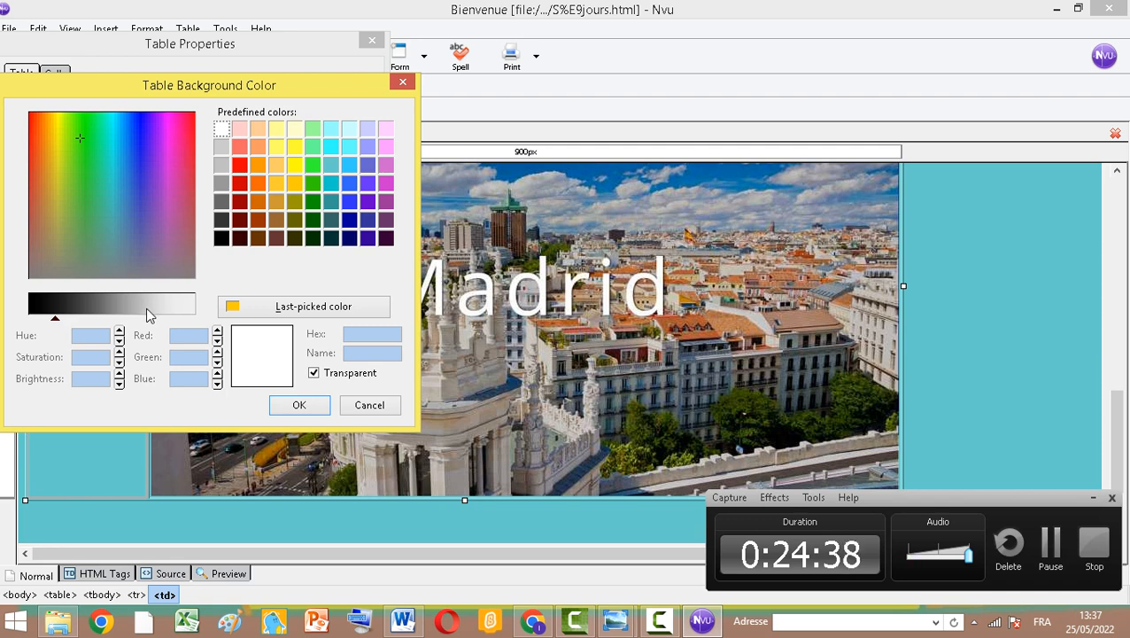
{"action": "left_click", "coordinate": [277, 166]}
{"action": "left_click", "coordinate": [350, 166]}
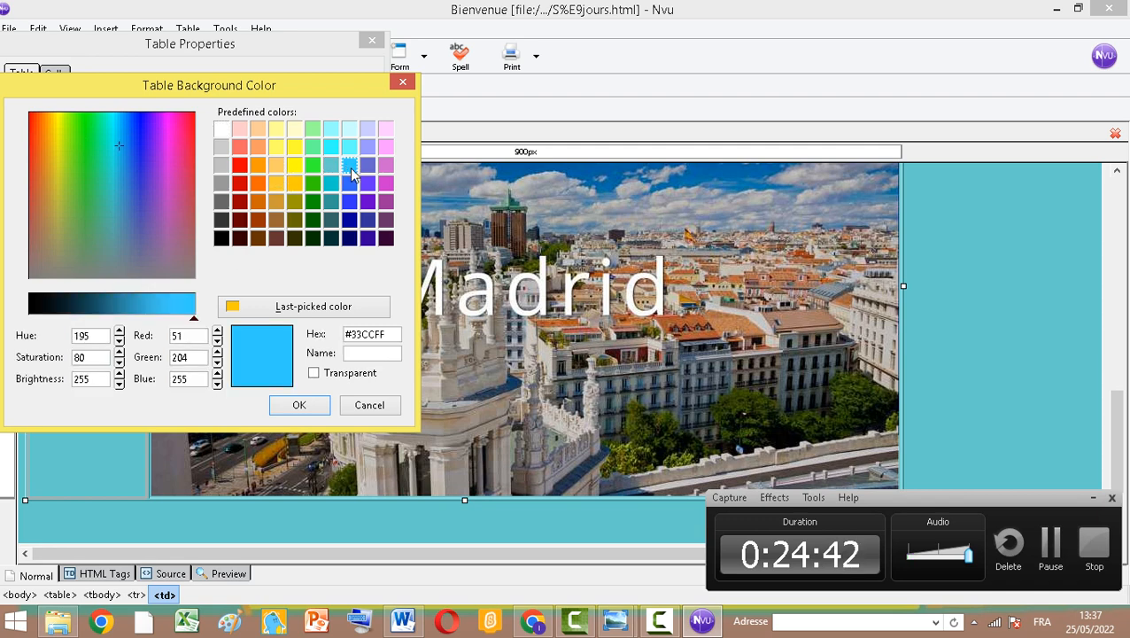
{"action": "left_click", "coordinate": [299, 404]}
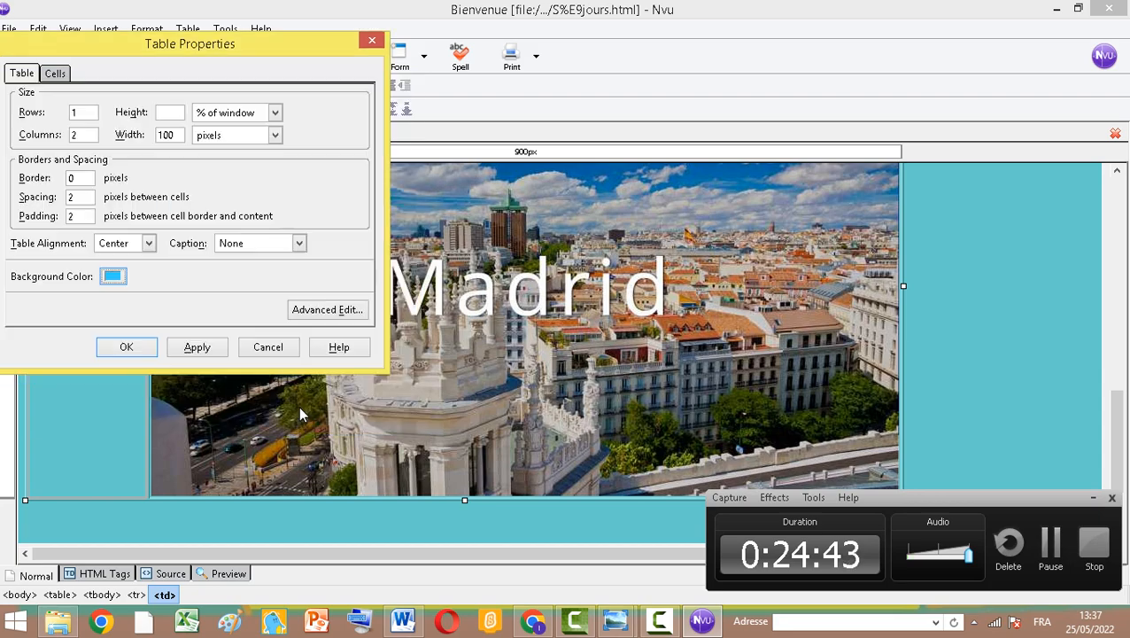
{"action": "left_click", "coordinate": [137, 348]}
Save the Séjours page
{"action": "scroll", "coordinate": [277, 349], "scroll_direction": "up", "scroll_amount": 3}
{"action": "scroll", "coordinate": [298, 389], "scroll_direction": "up", "scroll_amount": 5}
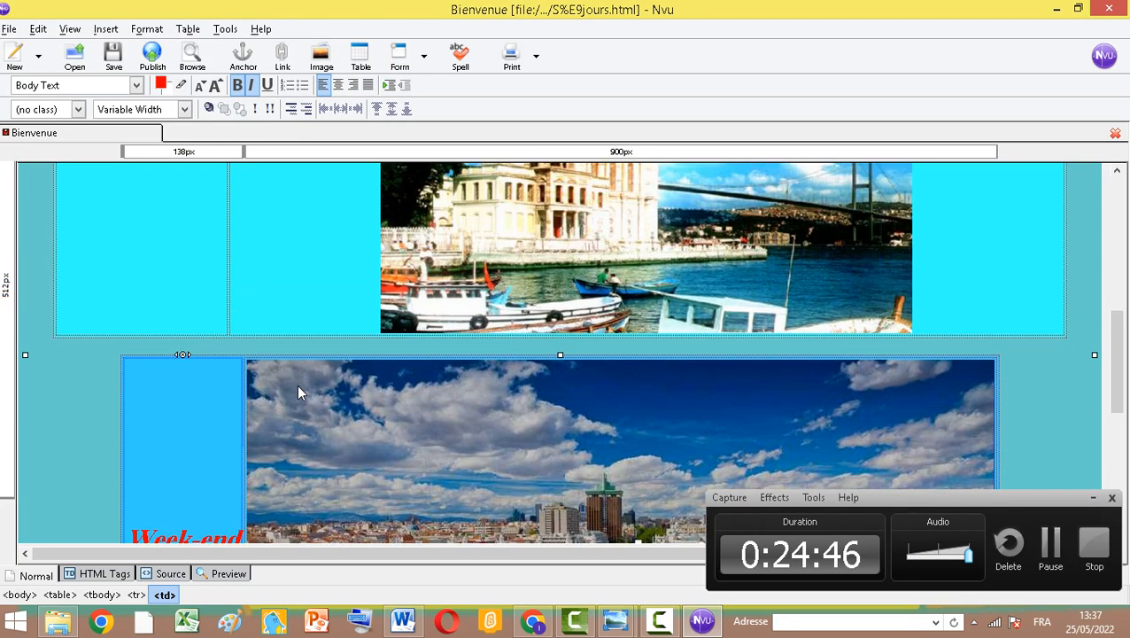
{"action": "scroll", "coordinate": [310, 371], "scroll_direction": "down", "scroll_amount": 5}
{"action": "scroll", "coordinate": [381, 399], "scroll_direction": "down", "scroll_amount": 3}
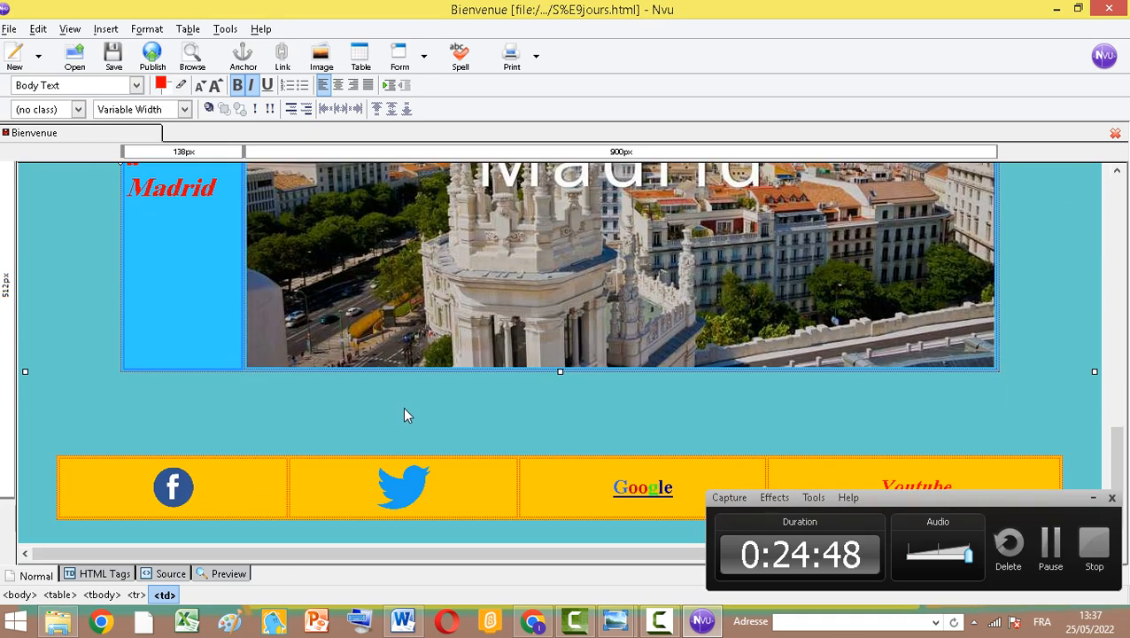
{"action": "scroll", "coordinate": [439, 388], "scroll_direction": "up", "scroll_amount": 8}
{"action": "scroll", "coordinate": [460, 341], "scroll_direction": "down", "scroll_amount": 1}
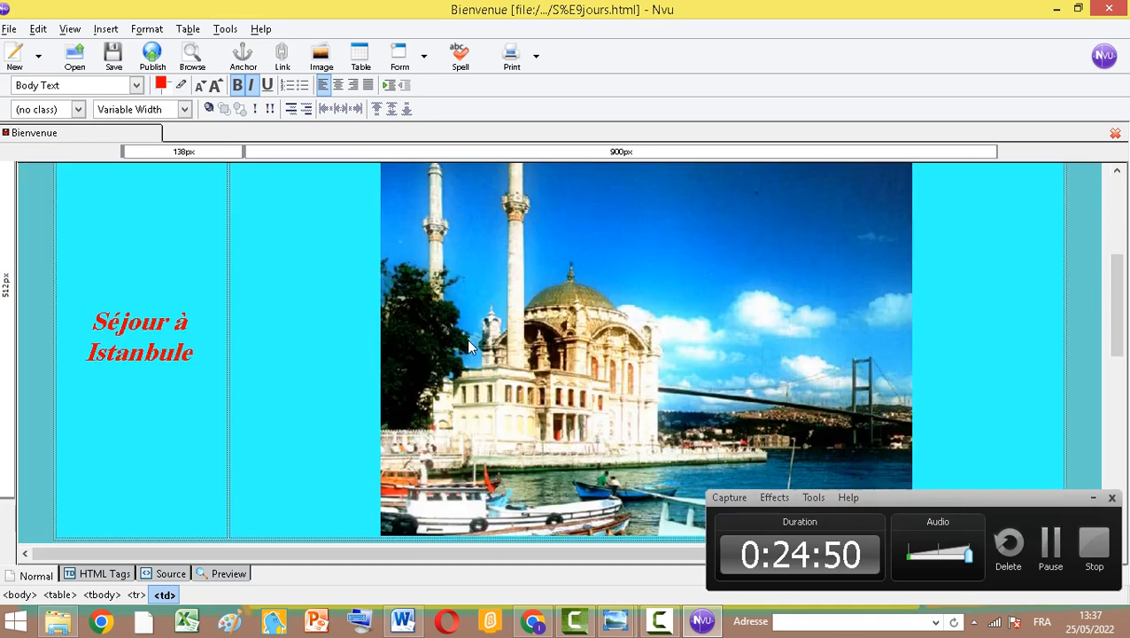
{"action": "scroll", "coordinate": [466, 332], "scroll_direction": "up", "scroll_amount": 3}
{"action": "scroll", "coordinate": [434, 425], "scroll_direction": "down", "scroll_amount": 7}
{"action": "scroll", "coordinate": [408, 503], "scroll_direction": "down", "scroll_amount": 3}
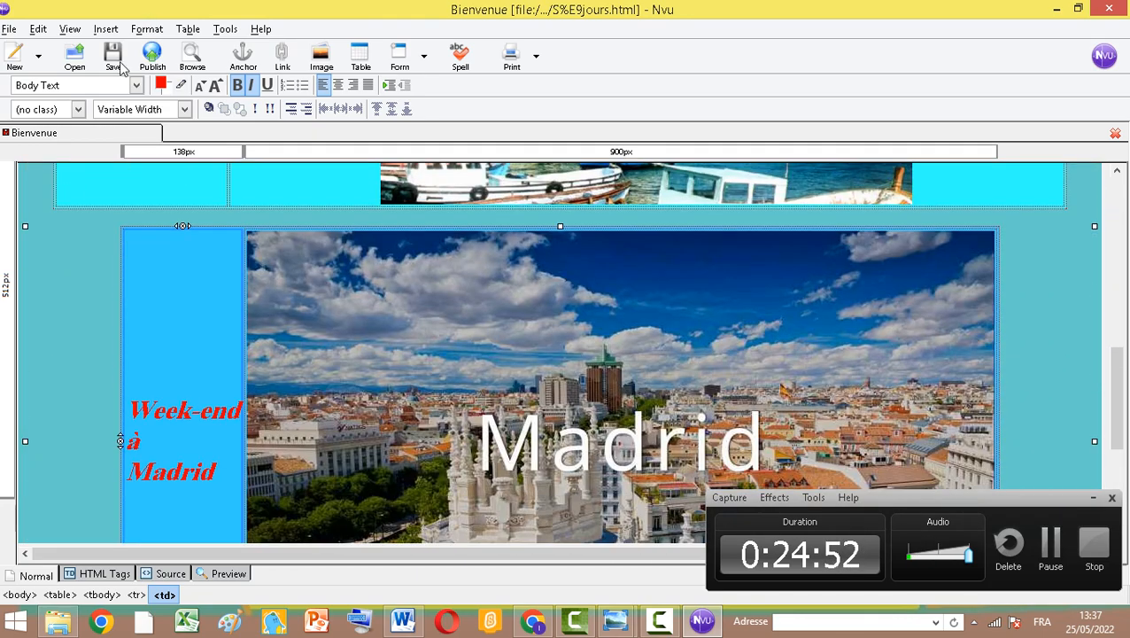
{"action": "left_click", "coordinate": [114, 58]}
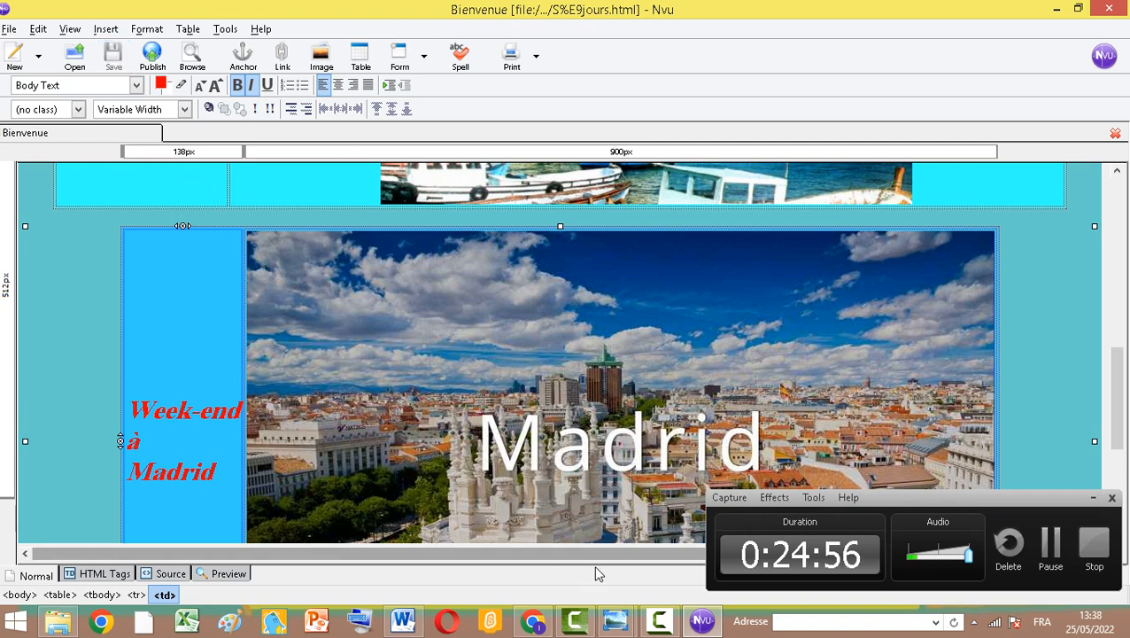
Open the Séjours page in the web browser to preview it
{"action": "scroll", "coordinate": [378, 327], "scroll_direction": "up", "scroll_amount": 7}
{"action": "scroll", "coordinate": [443, 280], "scroll_direction": "up", "scroll_amount": 3}
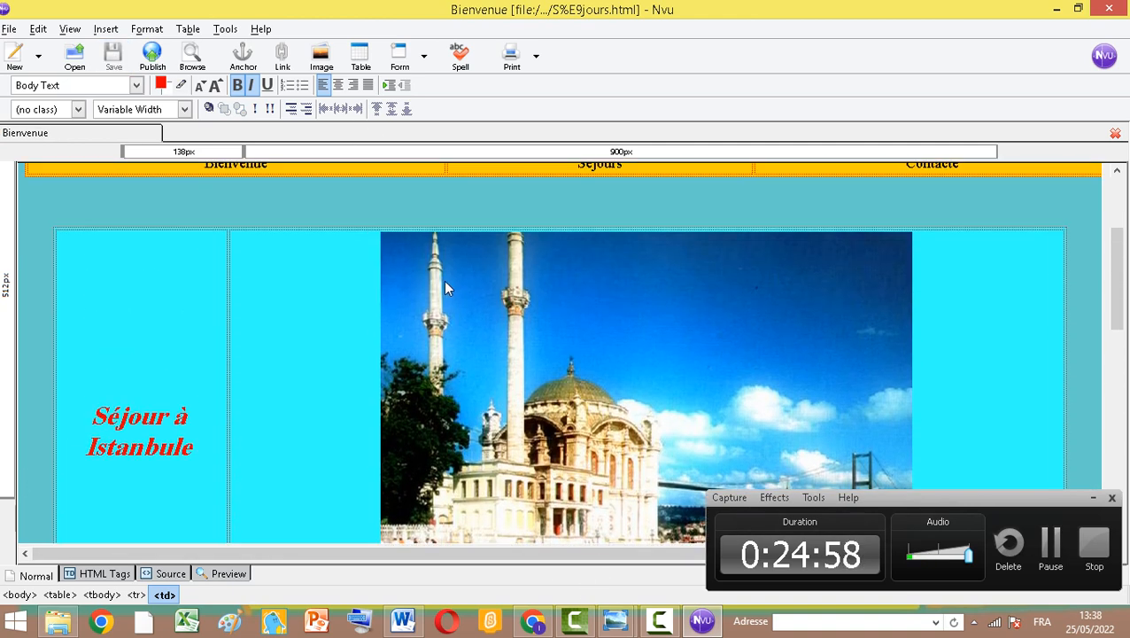
{"action": "scroll", "coordinate": [370, 317], "scroll_direction": "down", "scroll_amount": 2}
{"action": "scroll", "coordinate": [372, 316], "scroll_direction": "down", "scroll_amount": 1}
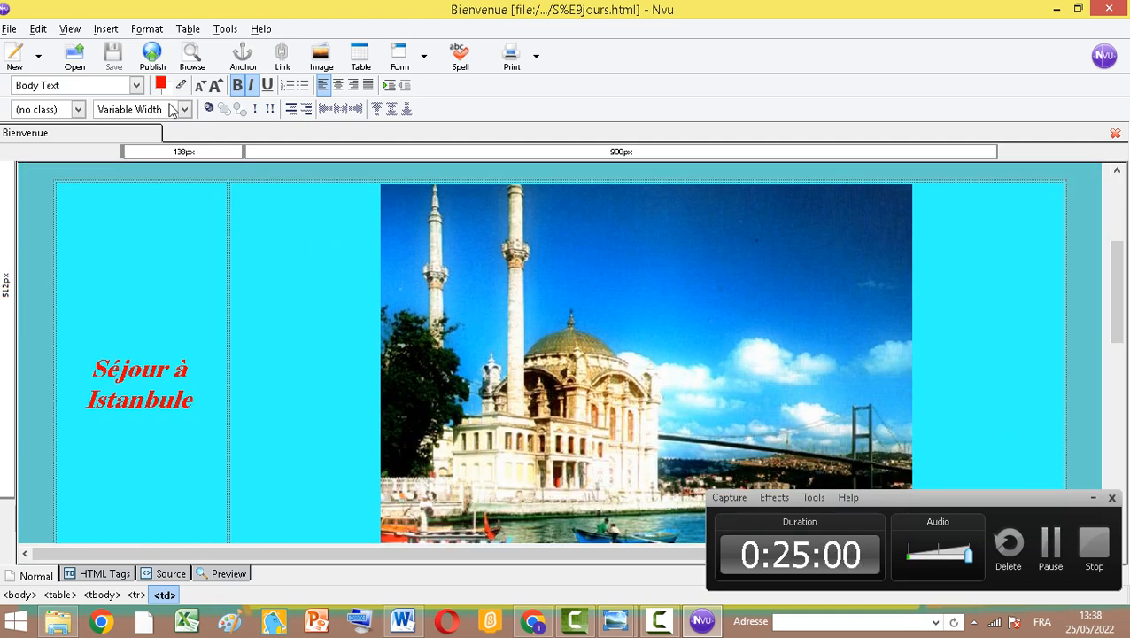
{"action": "scroll", "coordinate": [473, 411], "scroll_direction": "down", "scroll_amount": 8}
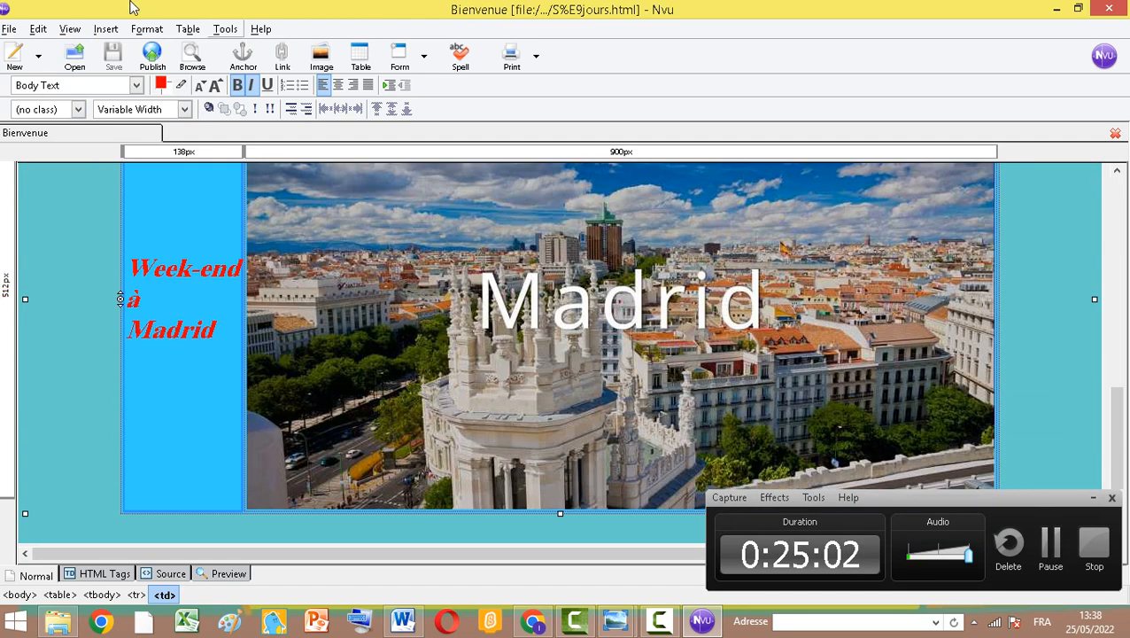
{"action": "left_click", "coordinate": [189, 66]}
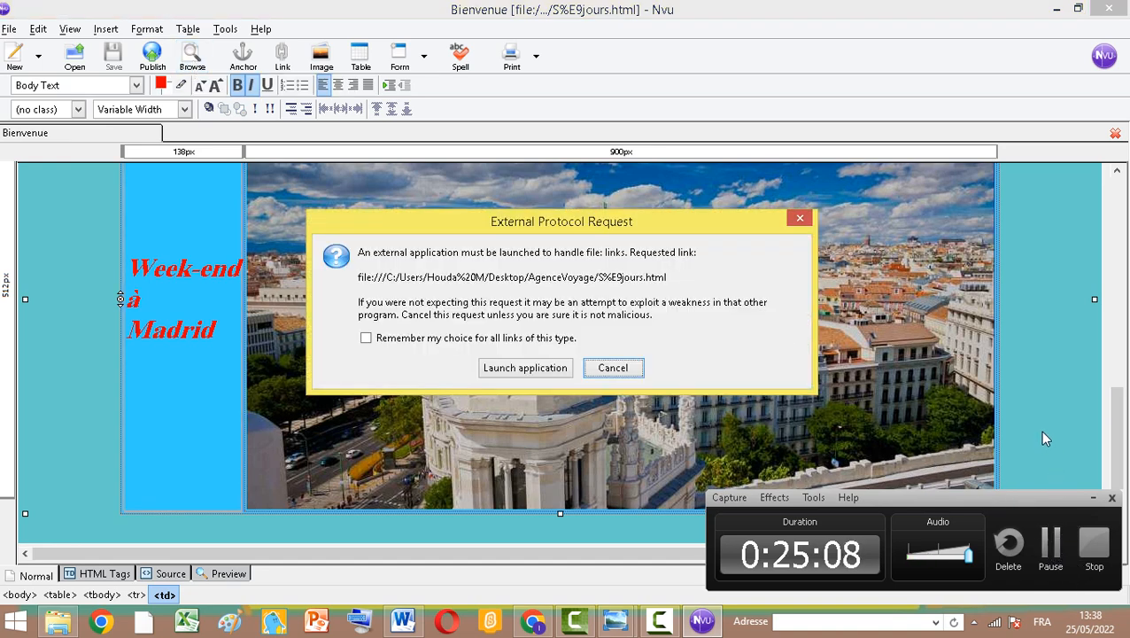
{"action": "left_click", "coordinate": [1052, 506]}
{"action": "left_click_drag", "start_coordinate": [1058, 501], "coordinate": [1072, 636]}
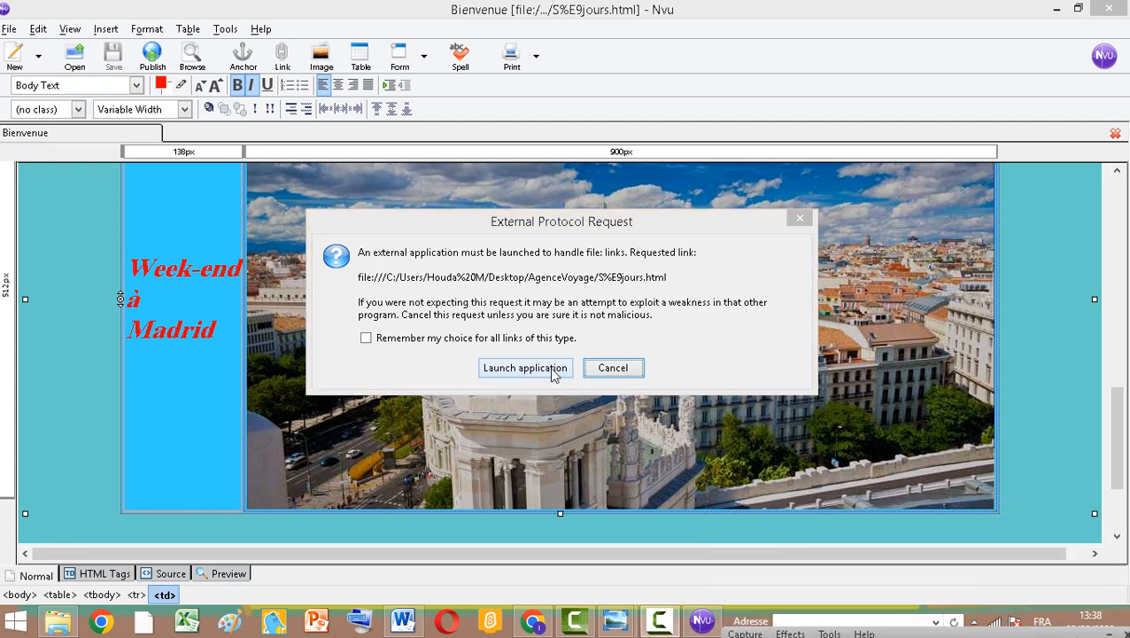
{"action": "left_click", "coordinate": [513, 369]}
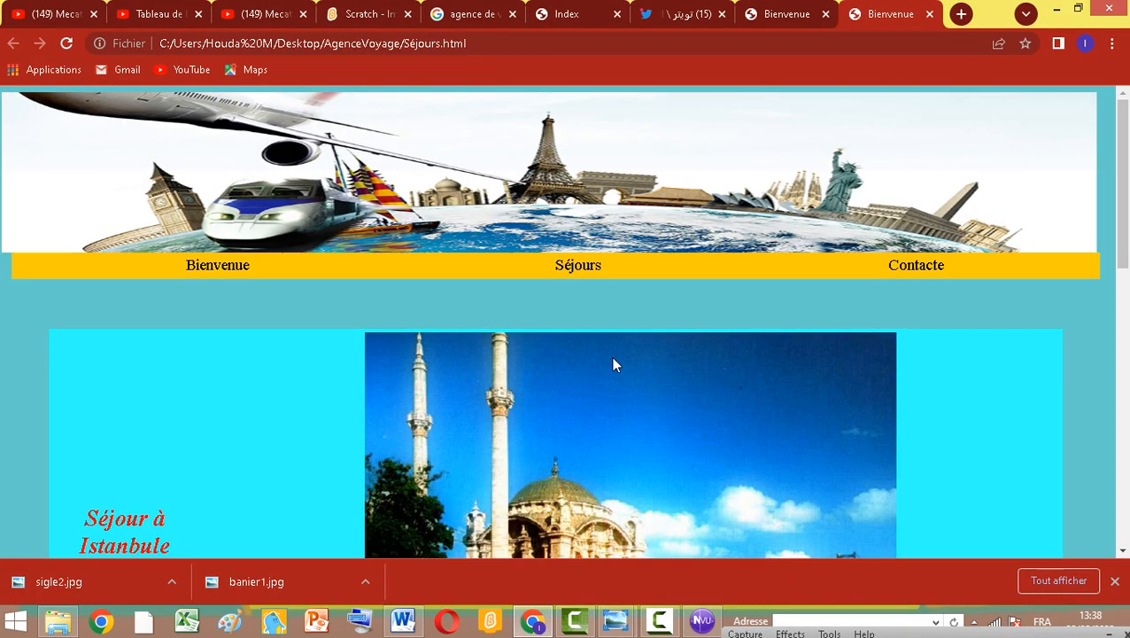
Scroll through the browser preview to check the Istanbul and Madrid sections
{"action": "scroll", "coordinate": [620, 372], "scroll_direction": "down", "scroll_amount": 5}
{"action": "scroll", "coordinate": [644, 391], "scroll_direction": "down", "scroll_amount": 4}
{"action": "scroll", "coordinate": [676, 440], "scroll_direction": "up", "scroll_amount": 7}
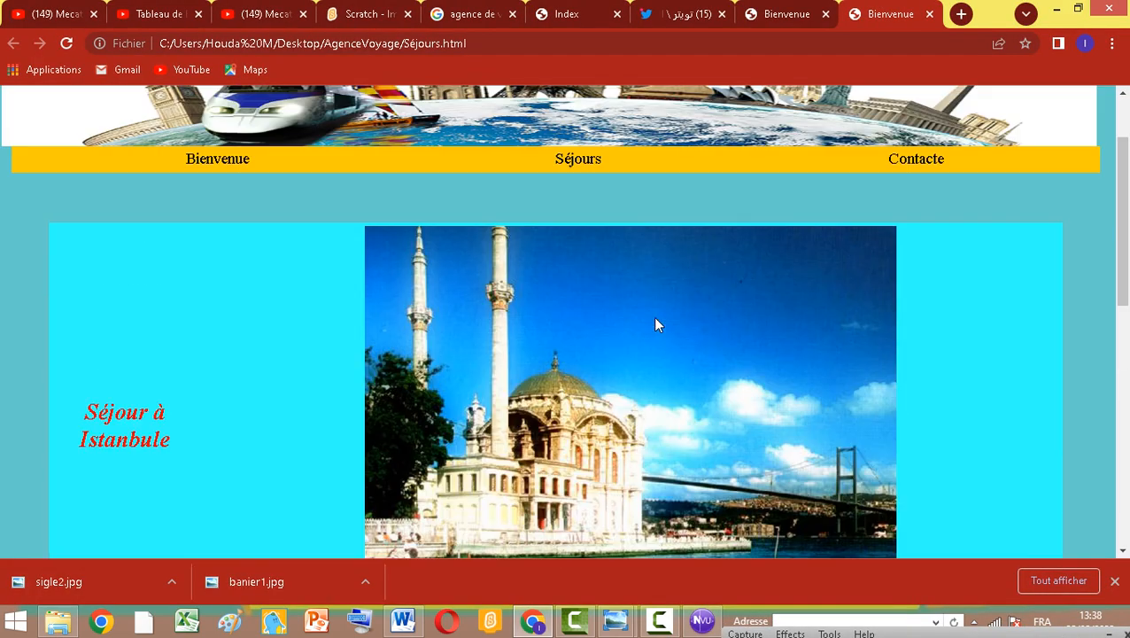
{"action": "scroll", "coordinate": [658, 328], "scroll_direction": "down", "scroll_amount": 4}
{"action": "scroll", "coordinate": [656, 354], "scroll_direction": "down", "scroll_amount": 4}
{"action": "scroll", "coordinate": [571, 208], "scroll_direction": "up", "scroll_amount": 10}
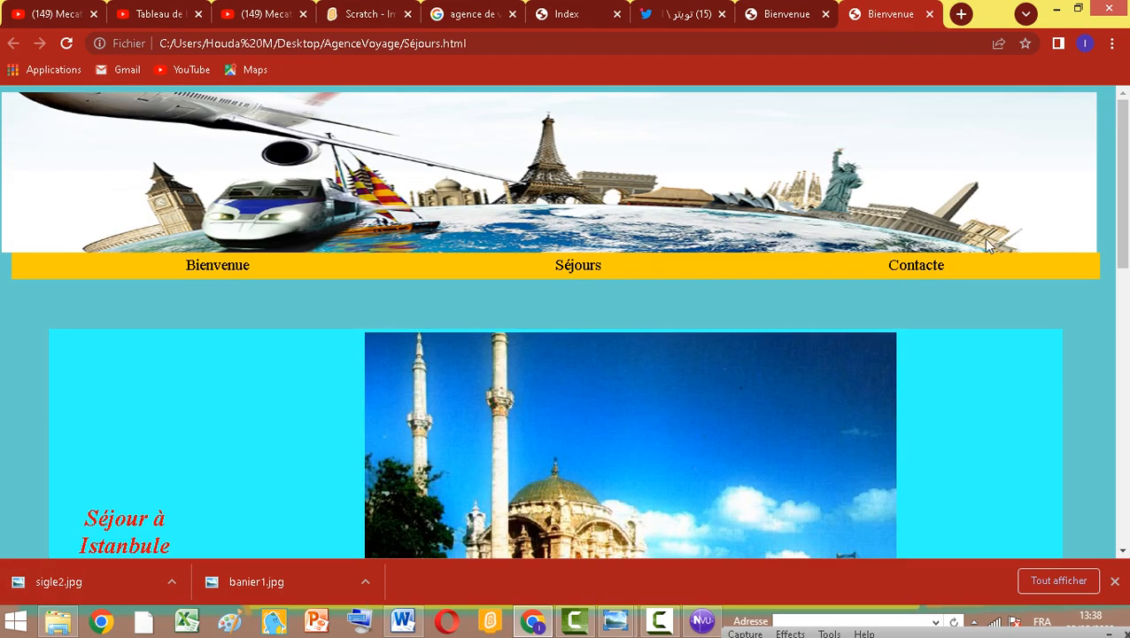
{"action": "scroll", "coordinate": [869, 351], "scroll_direction": "down", "scroll_amount": 4}
{"action": "scroll", "coordinate": [641, 286], "scroll_direction": "down", "scroll_amount": 4}
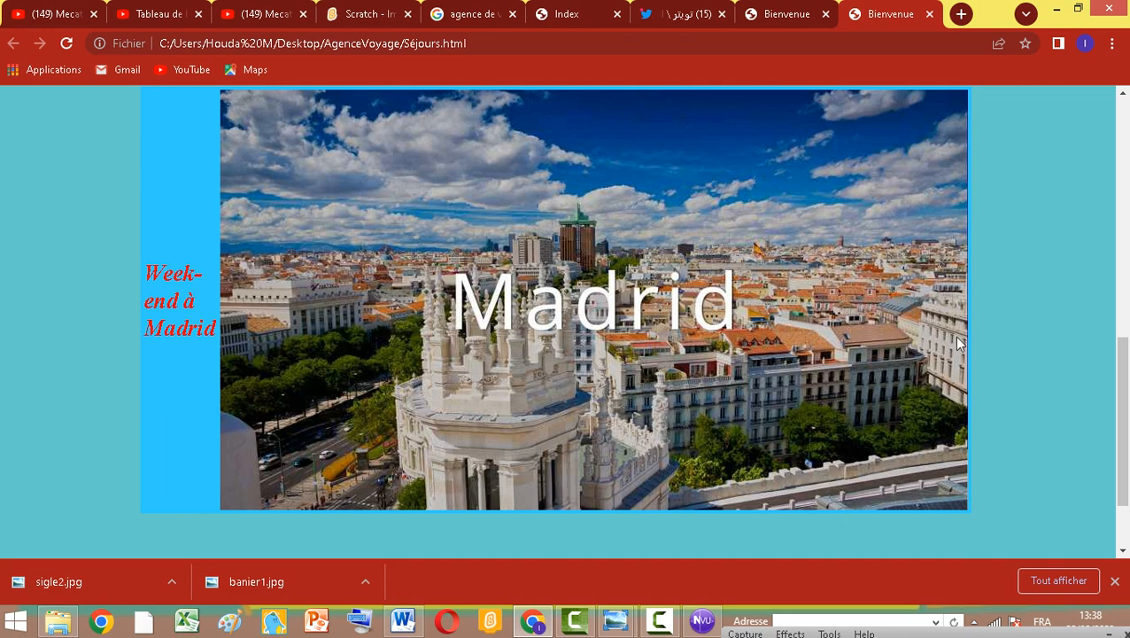
Return to the editor and save the current page as a new file named Contacte.html
{"action": "scroll", "coordinate": [798, 461], "scroll_direction": "down", "scroll_amount": 2}
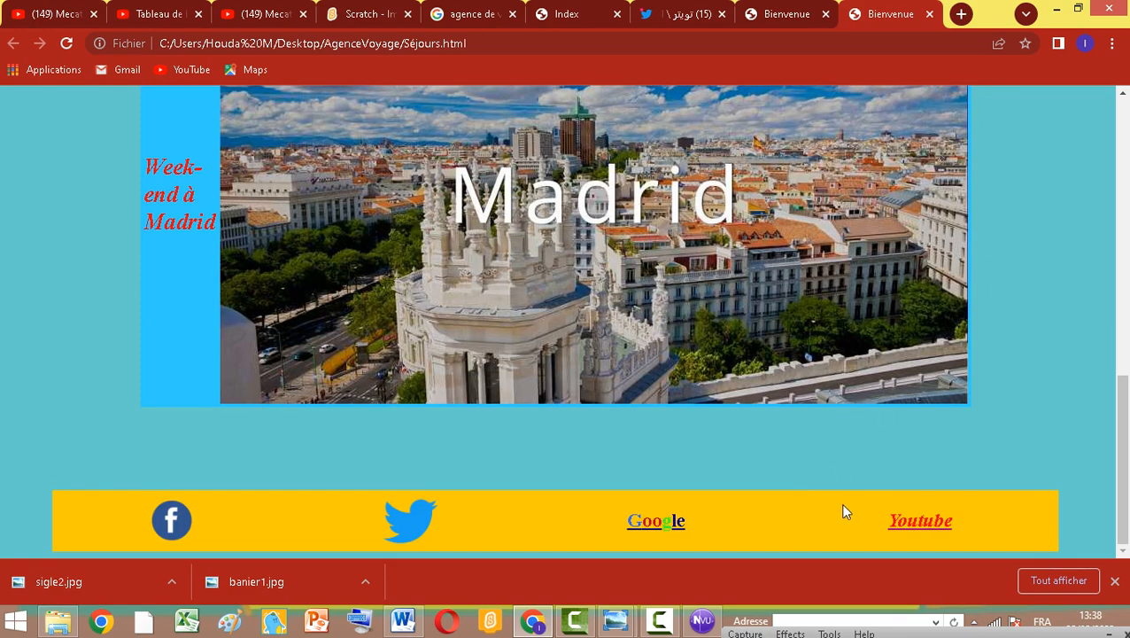
{"action": "left_click", "coordinate": [702, 621]}
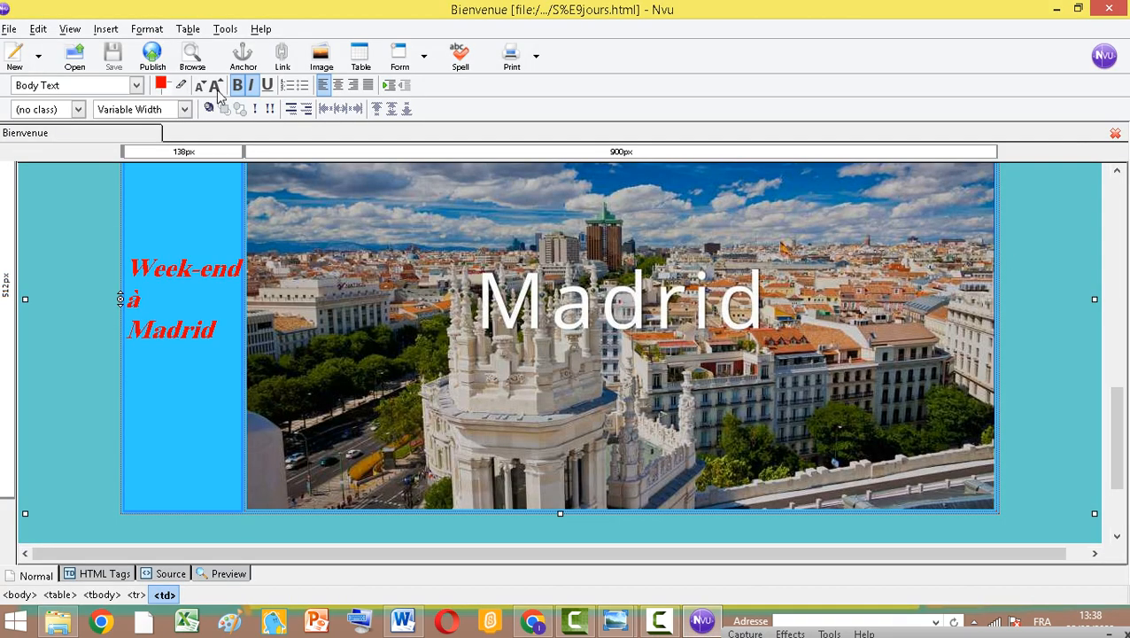
{"action": "left_click", "coordinate": [9, 28]}
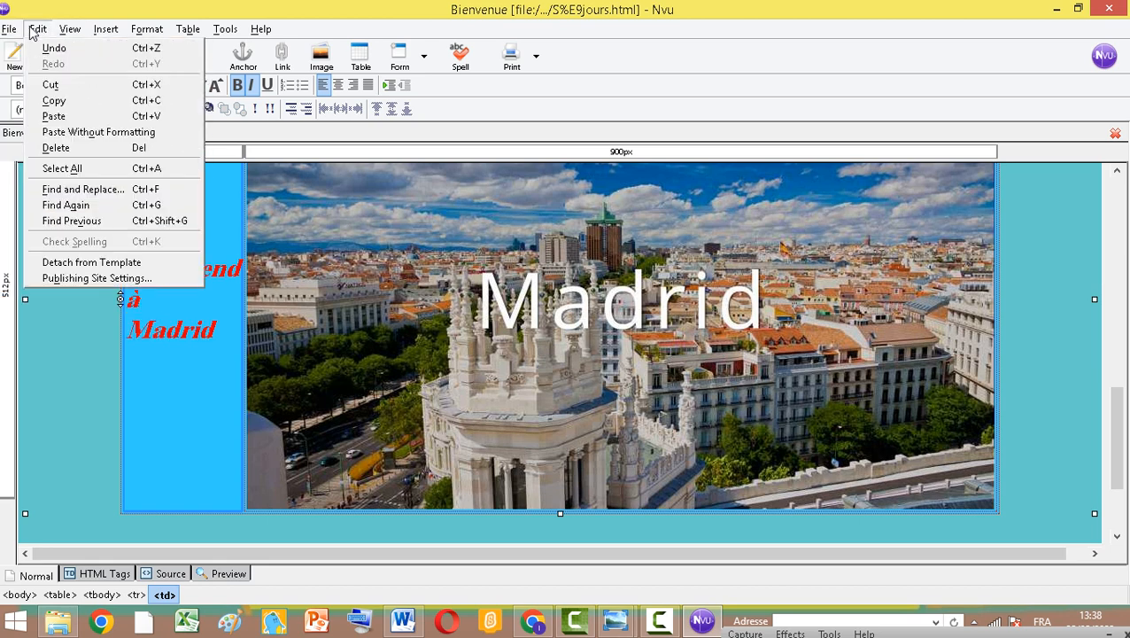
{"action": "left_click", "coordinate": [231, 2]}
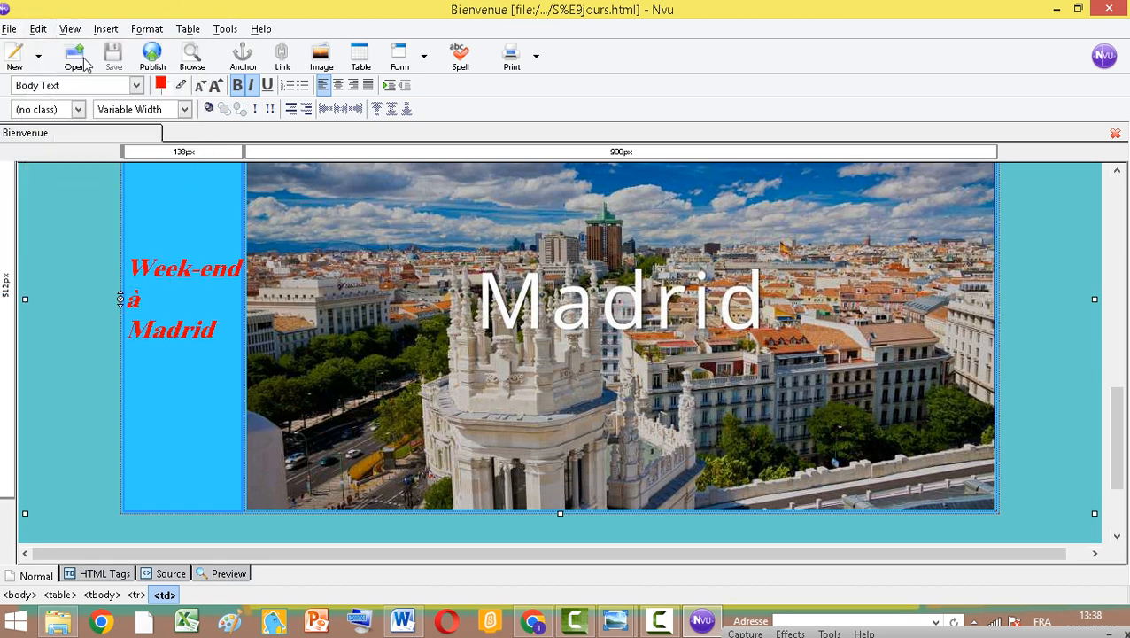
{"action": "left_click", "coordinate": [8, 28]}
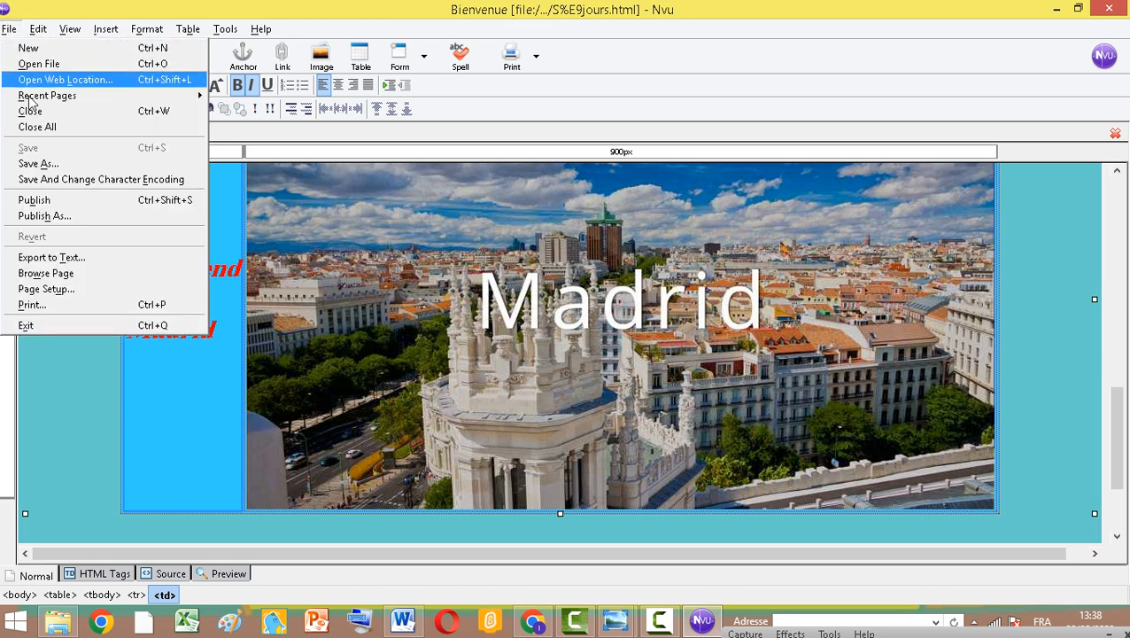
{"action": "left_click", "coordinate": [36, 164]}
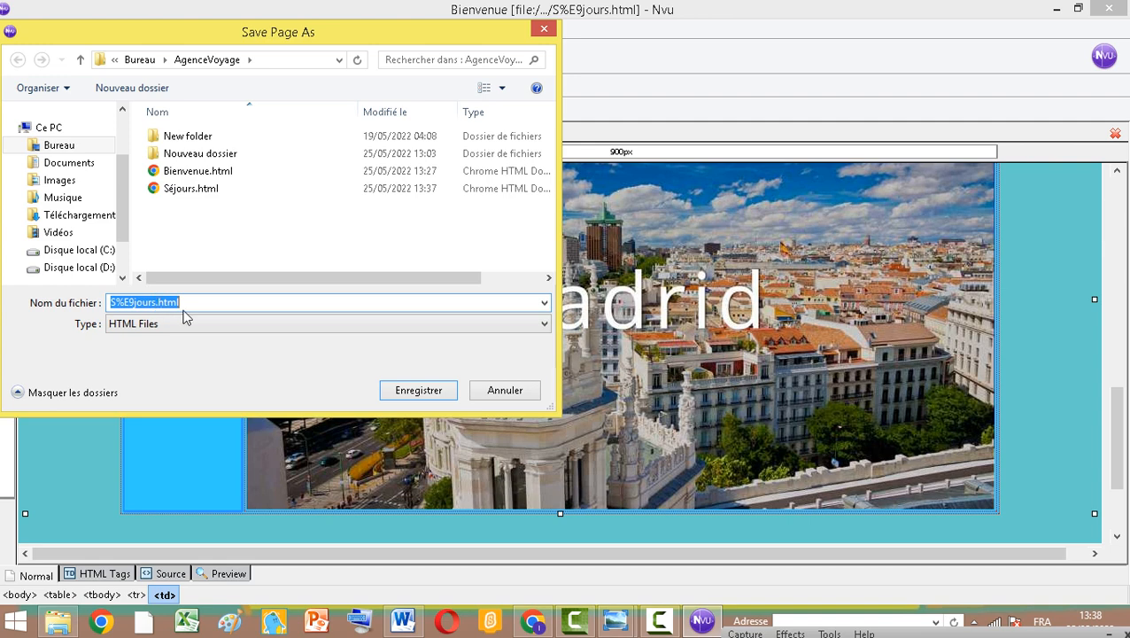
{"action": "type", "text": "Contacte"}
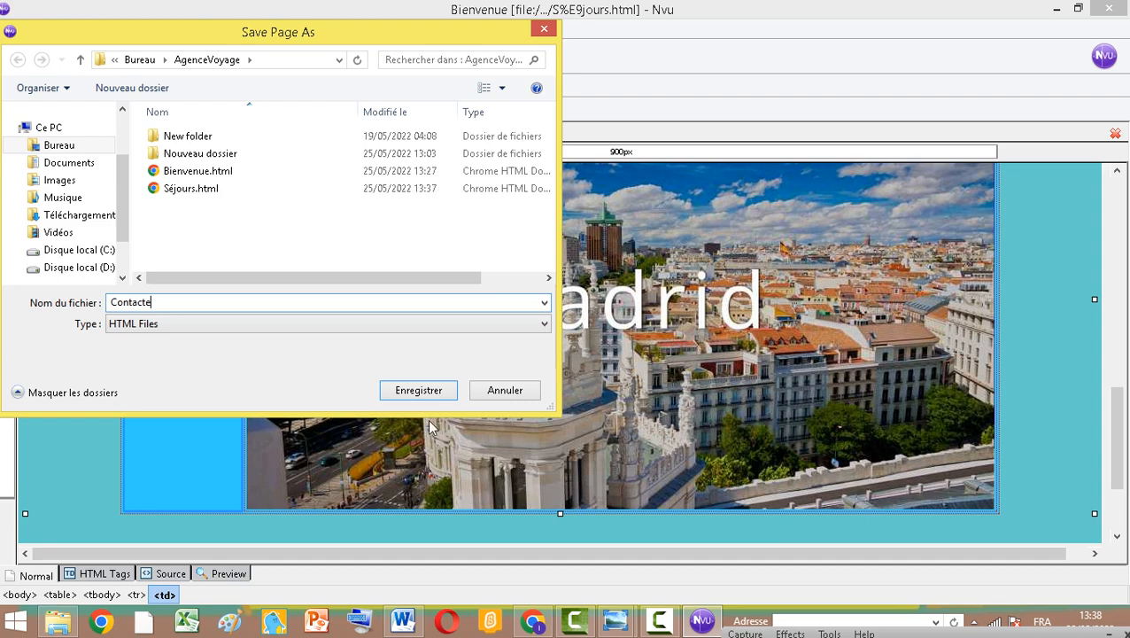
{"action": "left_click", "coordinate": [416, 389]}
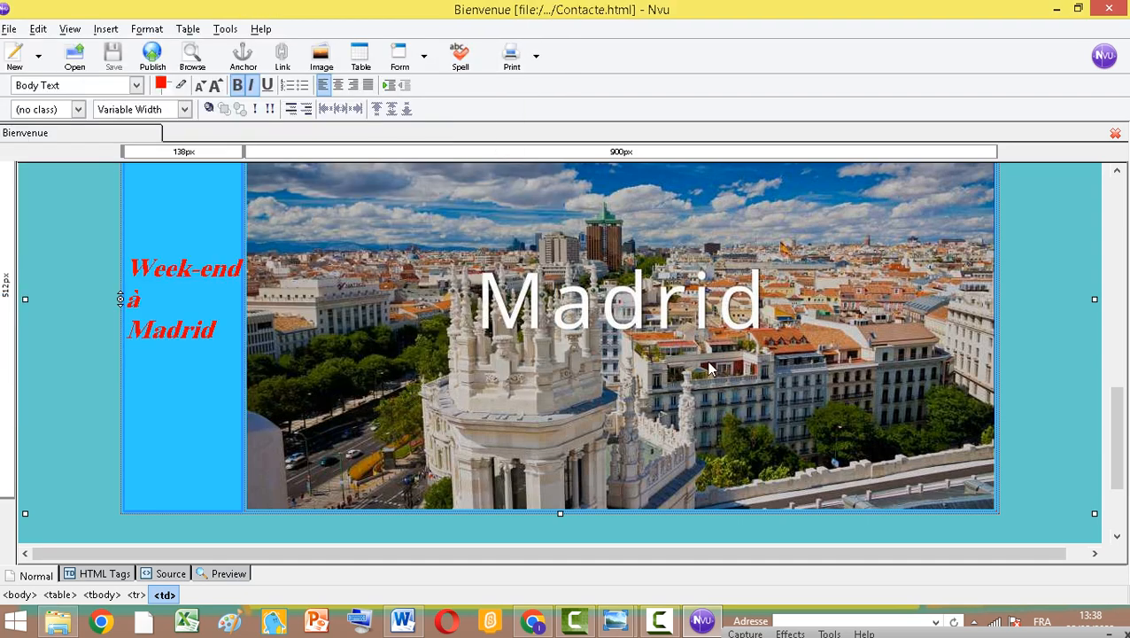
Delete the Madrid table from the new page
{"action": "scroll", "coordinate": [693, 377], "scroll_direction": "up", "scroll_amount": 3}
{"action": "scroll", "coordinate": [689, 369], "scroll_direction": "up", "scroll_amount": 2}
{"action": "scroll", "coordinate": [283, 456], "scroll_direction": "down", "scroll_amount": 2}
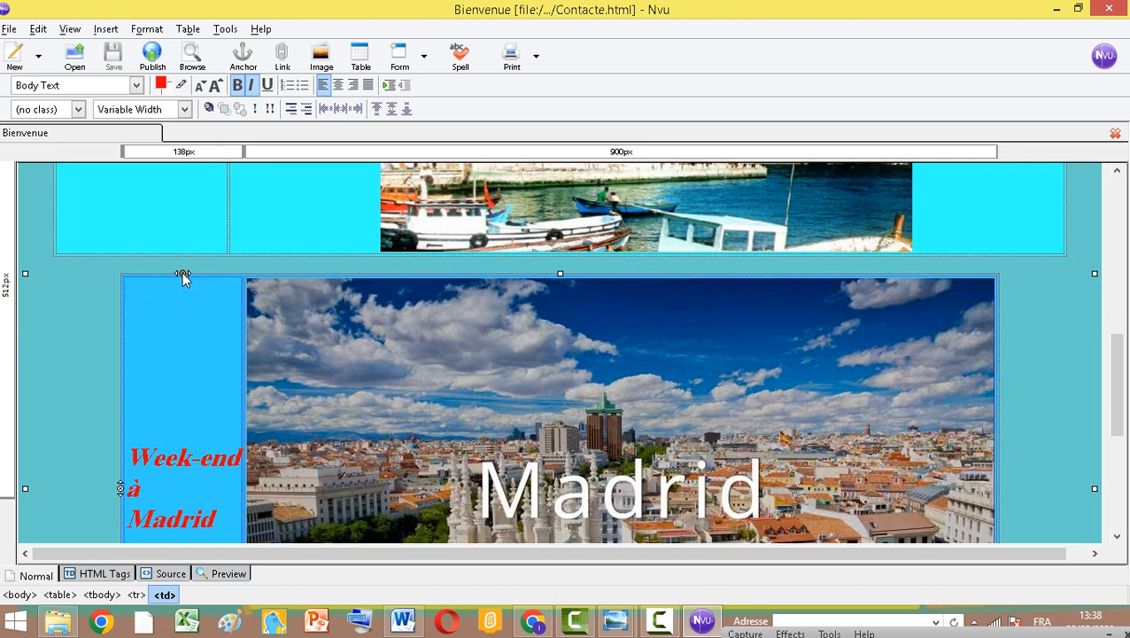
{"action": "left_click", "coordinate": [182, 276]}
{"action": "scroll", "coordinate": [559, 393], "scroll_direction": "down", "scroll_amount": 5}
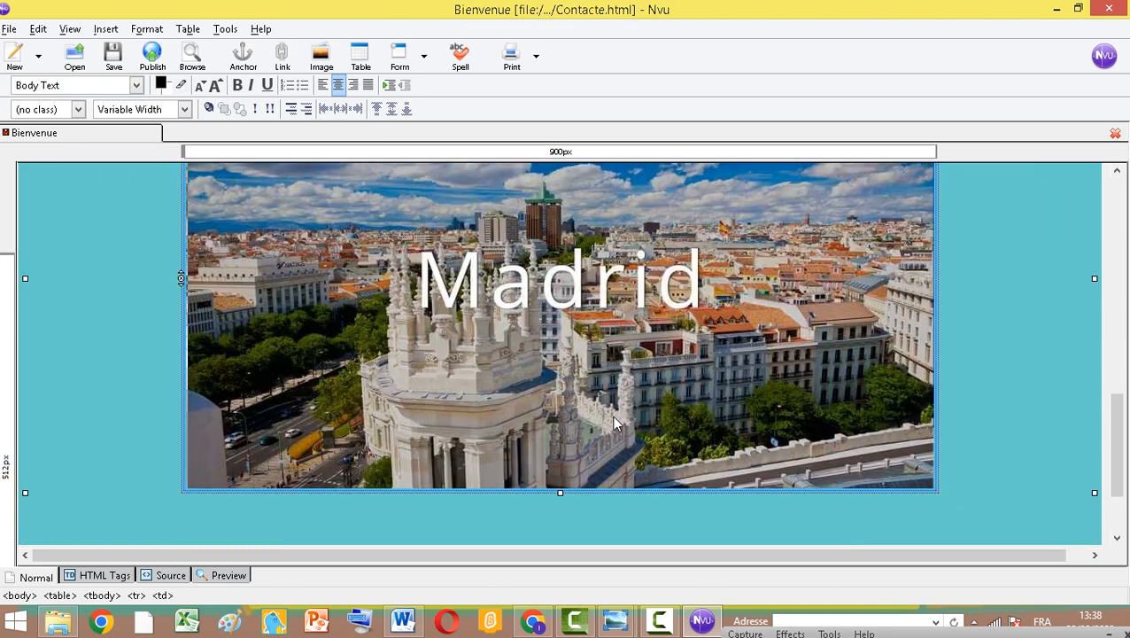
{"action": "scroll", "coordinate": [584, 366], "scroll_direction": "up", "scroll_amount": 5}
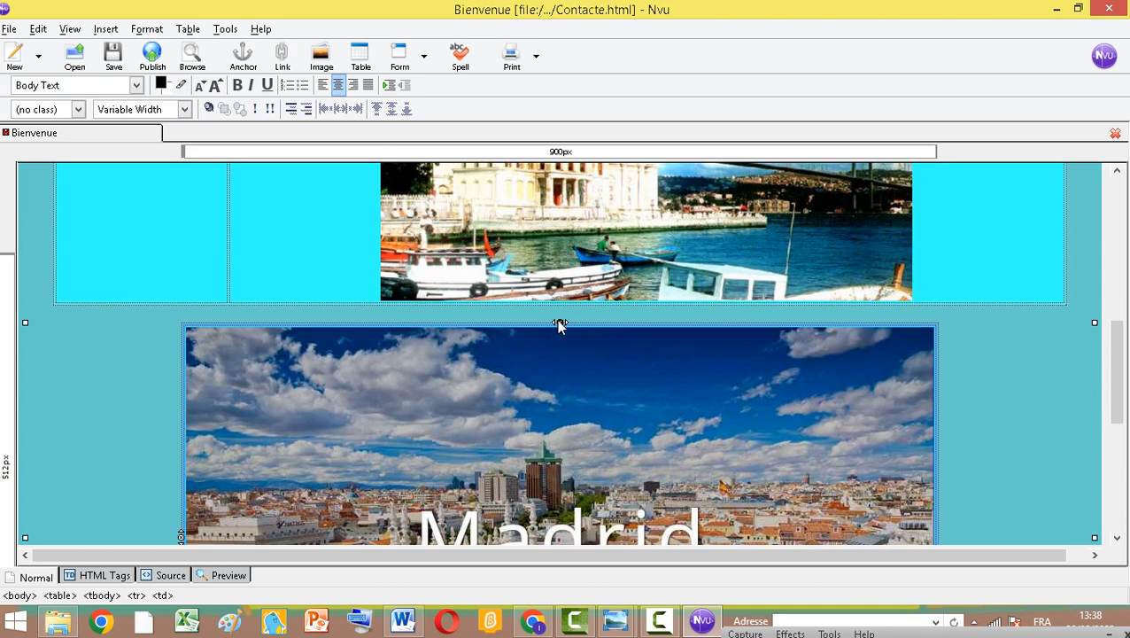
{"action": "key", "text": "Delete"}
Delete the Istanbul image and the "Séjour à Istanbule" text from the remaining table
{"action": "scroll", "coordinate": [581, 393], "scroll_direction": "up", "scroll_amount": 5}
{"action": "left_click", "coordinate": [474, 257]}
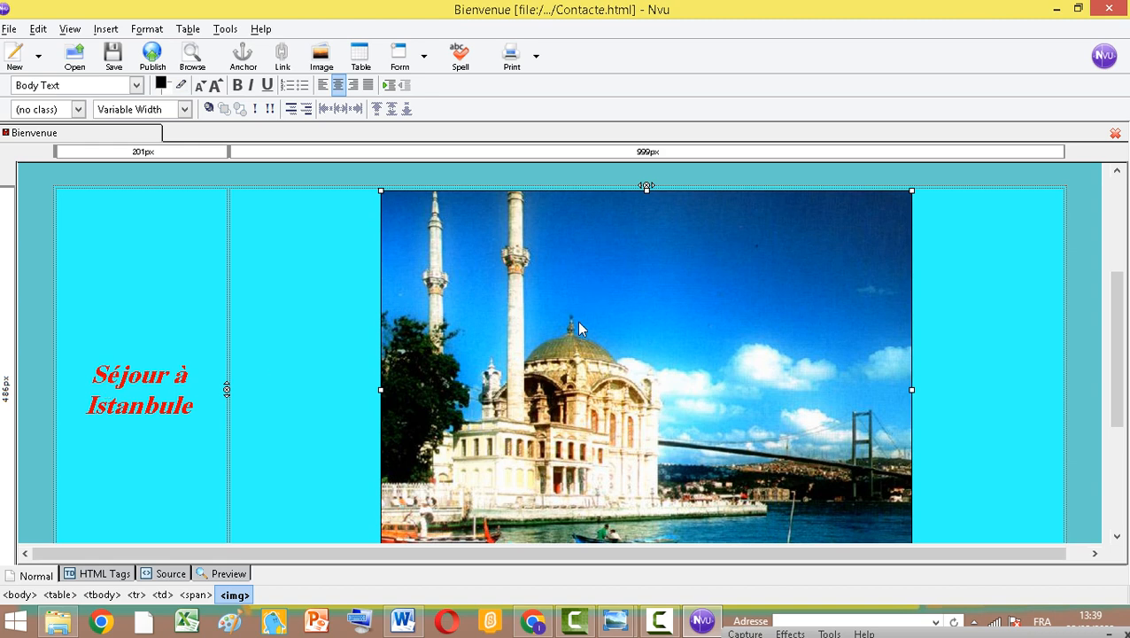
{"action": "key", "text": "Delete"}
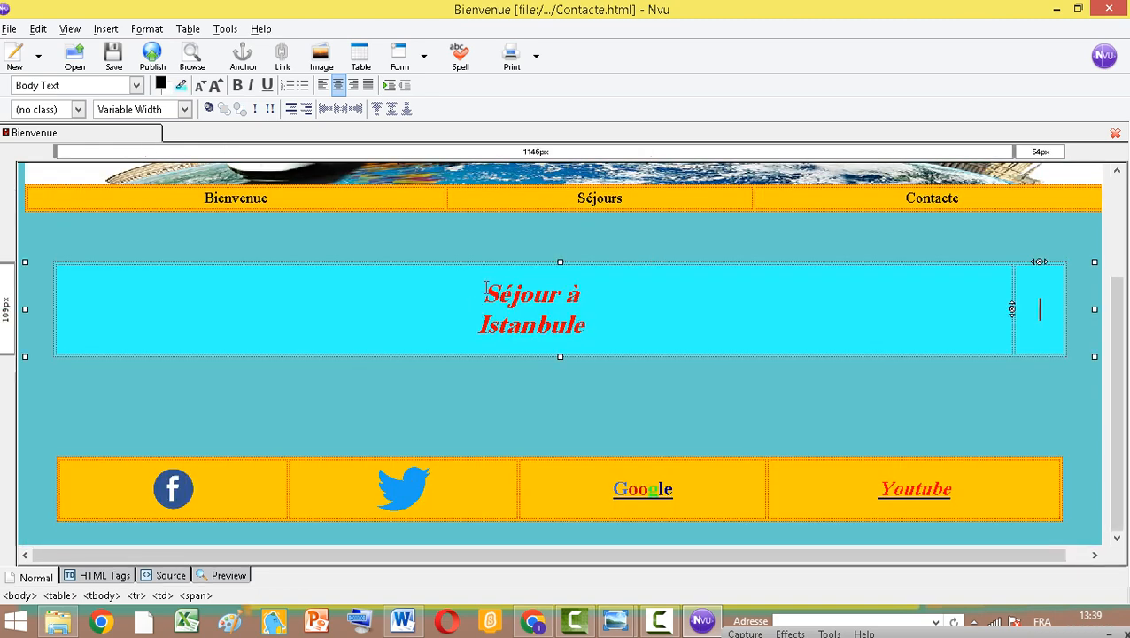
{"action": "left_click_drag", "start_coordinate": [484, 293], "coordinate": [589, 328]}
{"action": "key", "text": "Delete"}
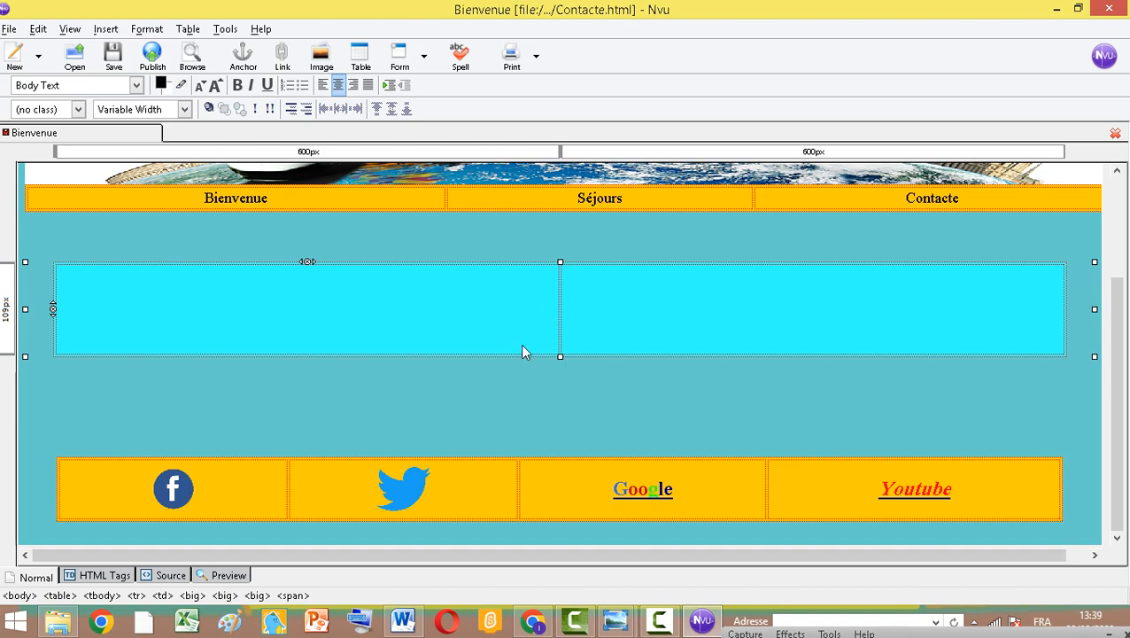
Consult the Word model, then add two rows to the emptied table so it has three rows
{"action": "left_click", "coordinate": [403, 620]}
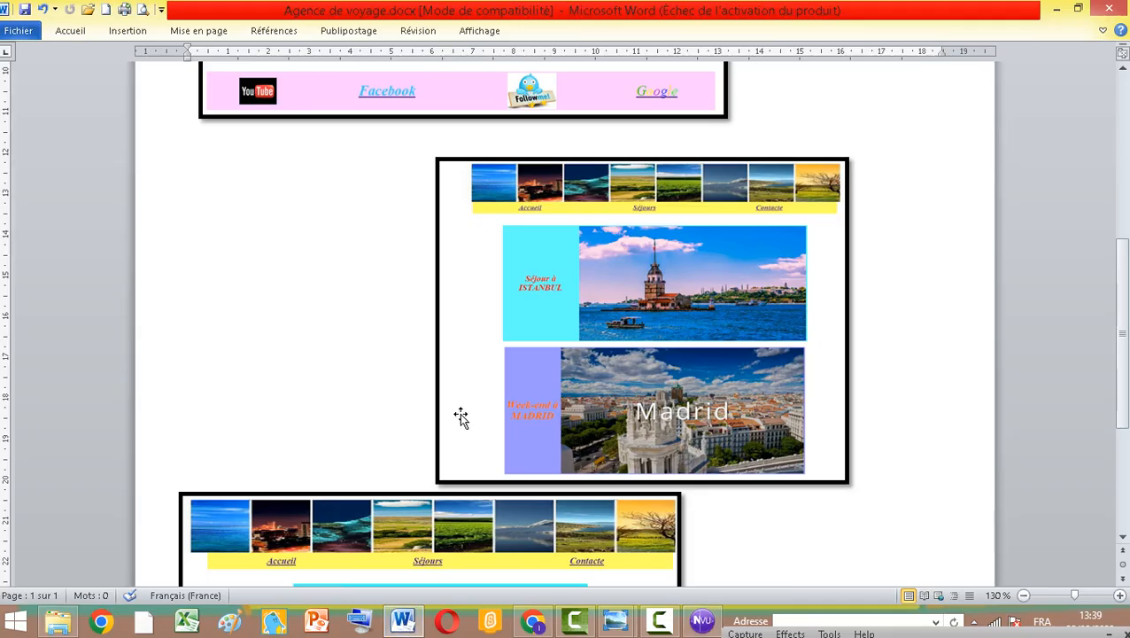
{"action": "scroll", "coordinate": [461, 417], "scroll_direction": "down", "scroll_amount": 5}
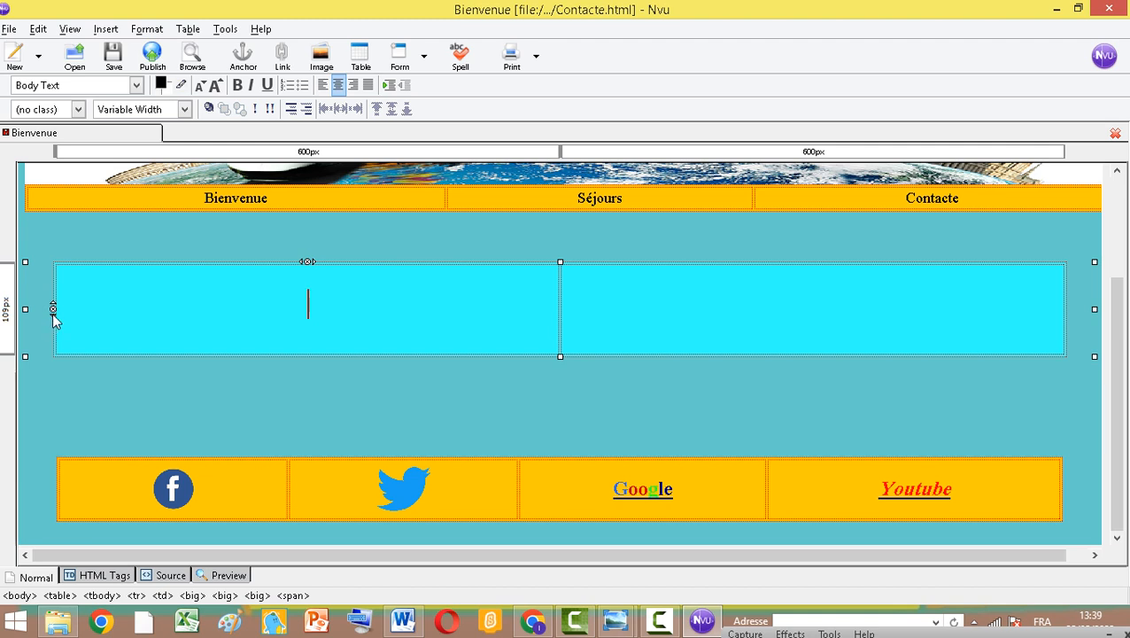
{"action": "left_click", "coordinate": [53, 313]}
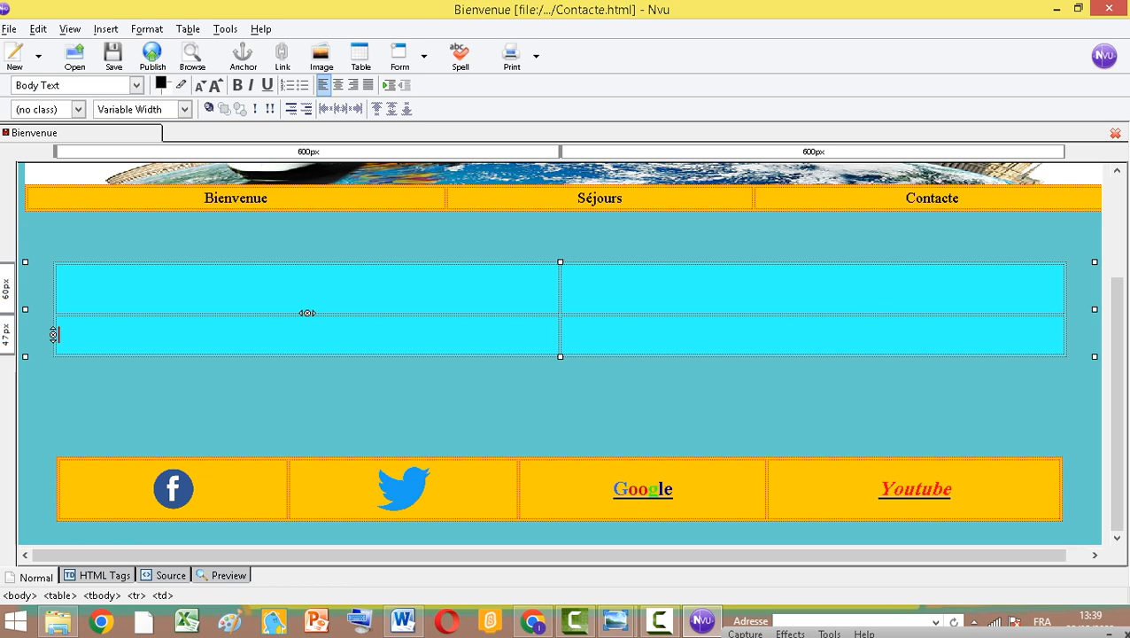
{"action": "left_click", "coordinate": [52, 340]}
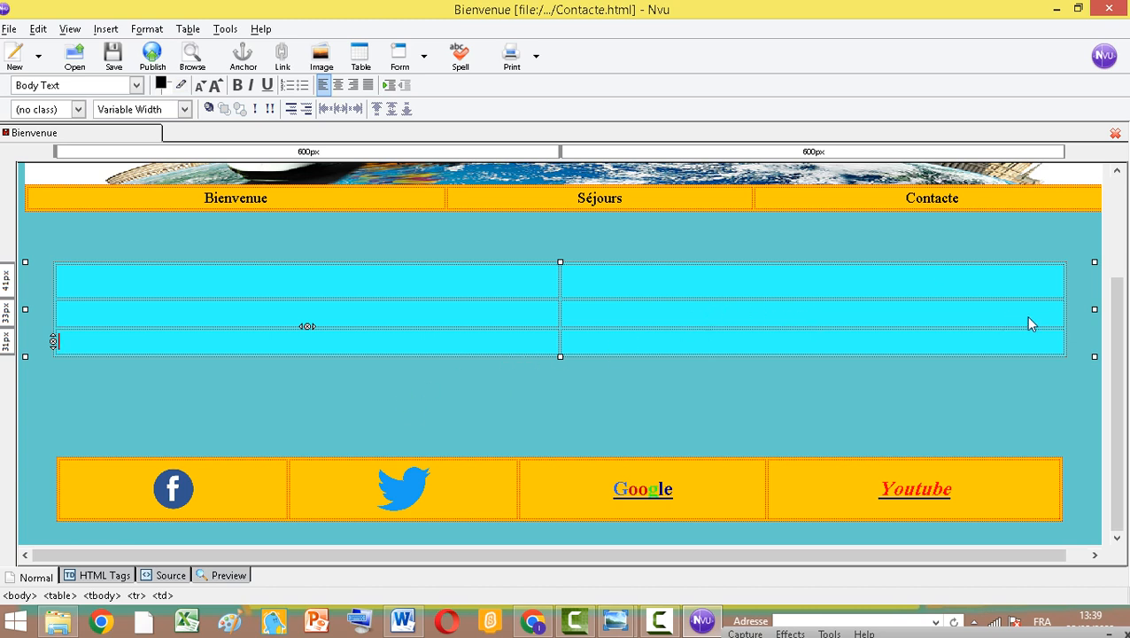
Narrow the table to two columns of about 473 px each
{"action": "left_click_drag", "start_coordinate": [1094, 310], "coordinate": [728, 333]}
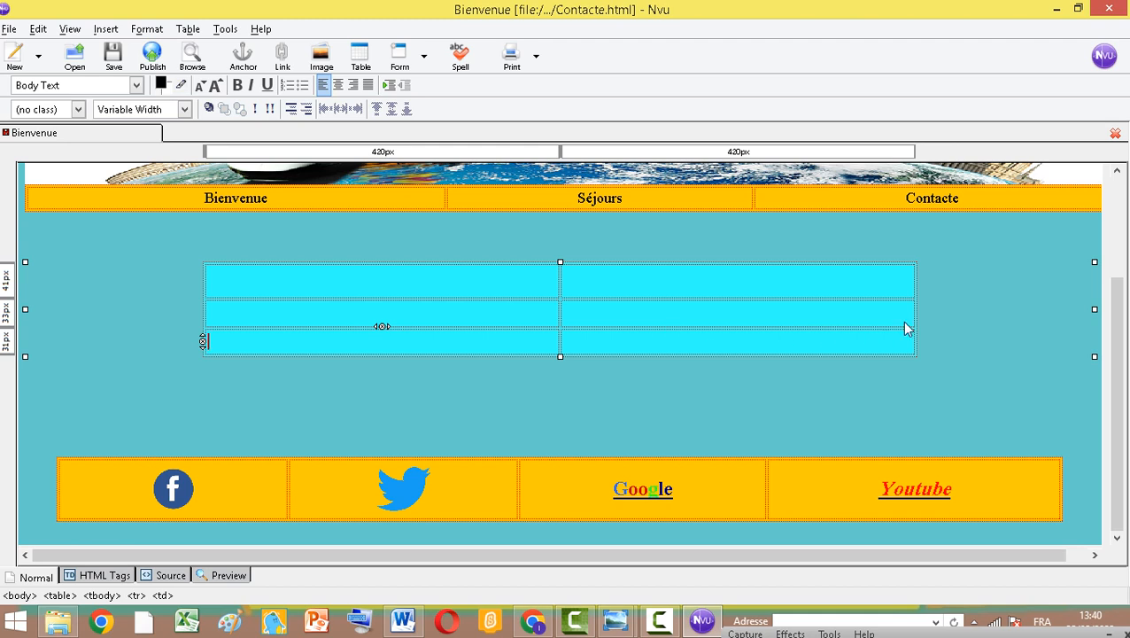
{"action": "left_click_drag", "start_coordinate": [1094, 309], "coordinate": [979, 344]}
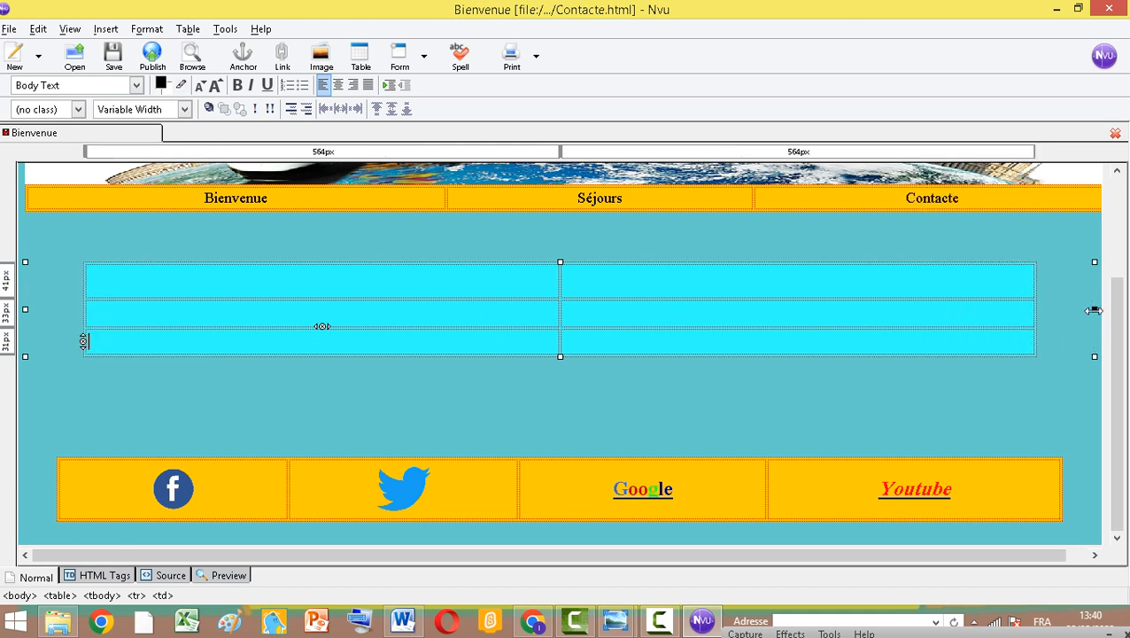
{"action": "left_click_drag", "start_coordinate": [1095, 309], "coordinate": [827, 340]}
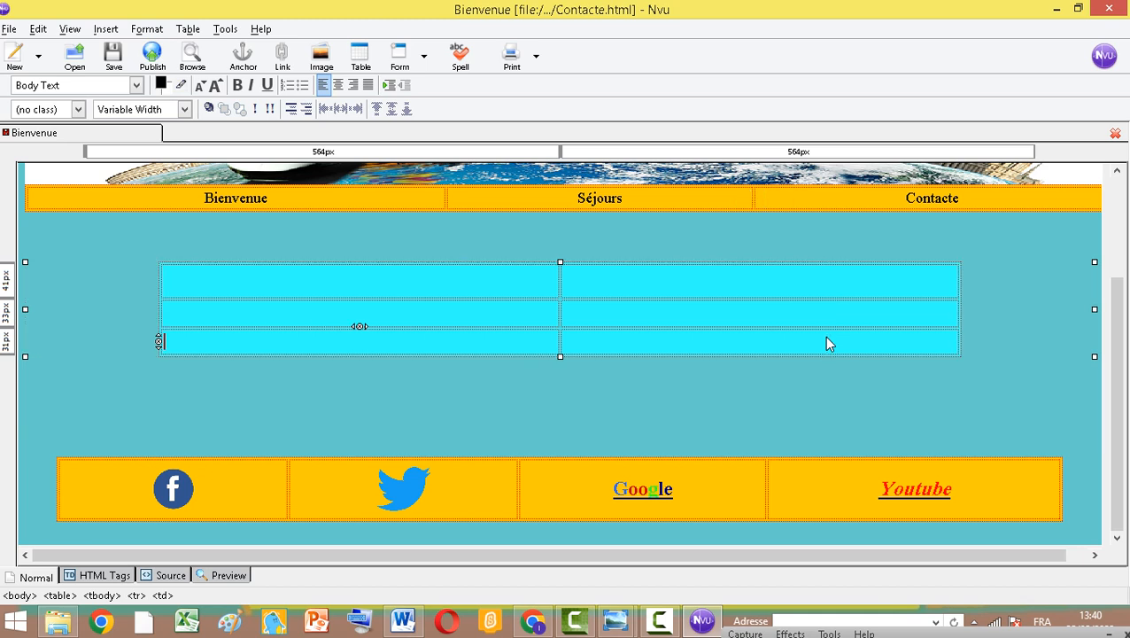
Insert the image telephone-007.jpg into the first cell without alternate text
{"action": "left_click", "coordinate": [431, 286]}
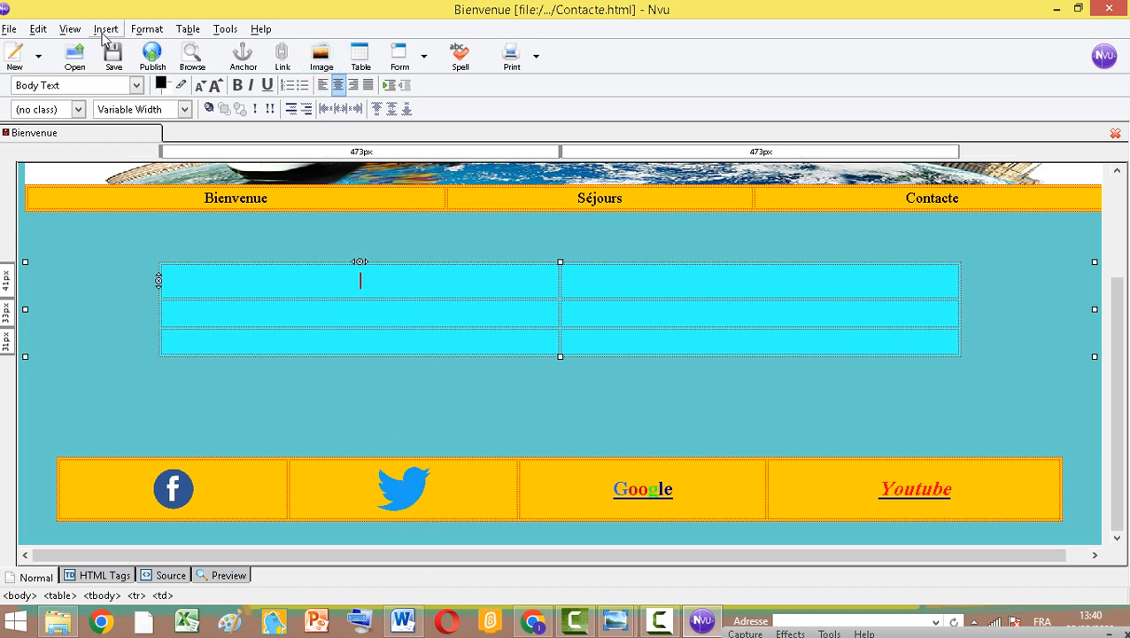
{"action": "left_click", "coordinate": [321, 60]}
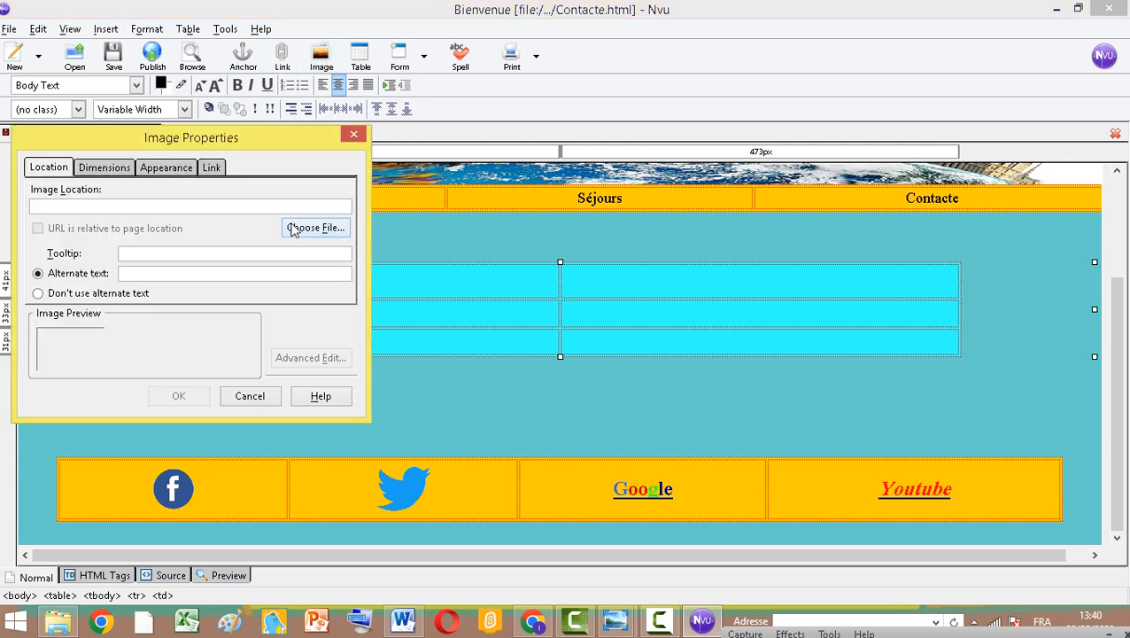
{"action": "left_click", "coordinate": [316, 228]}
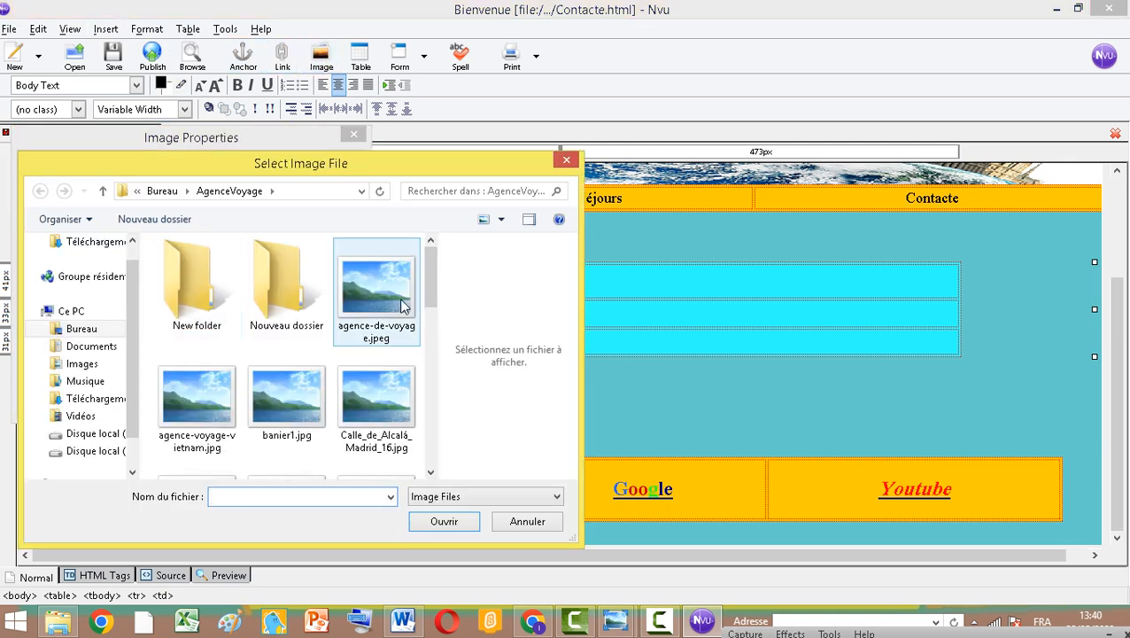
{"action": "left_click_drag", "start_coordinate": [427, 295], "coordinate": [435, 444]}
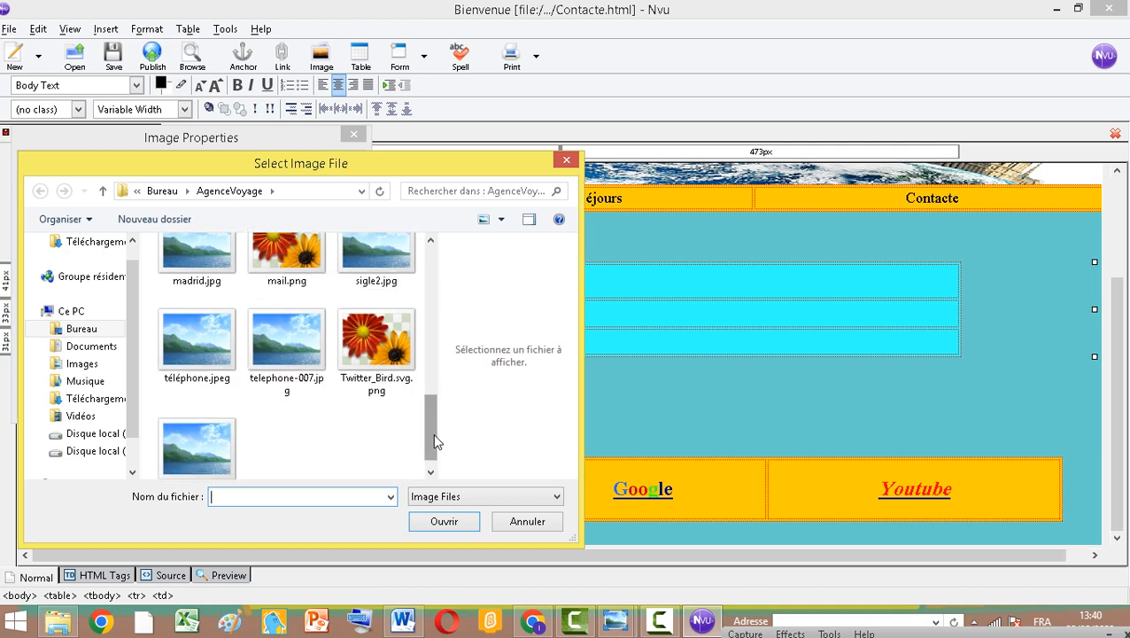
{"action": "left_click", "coordinate": [290, 355]}
{"action": "left_click", "coordinate": [444, 523]}
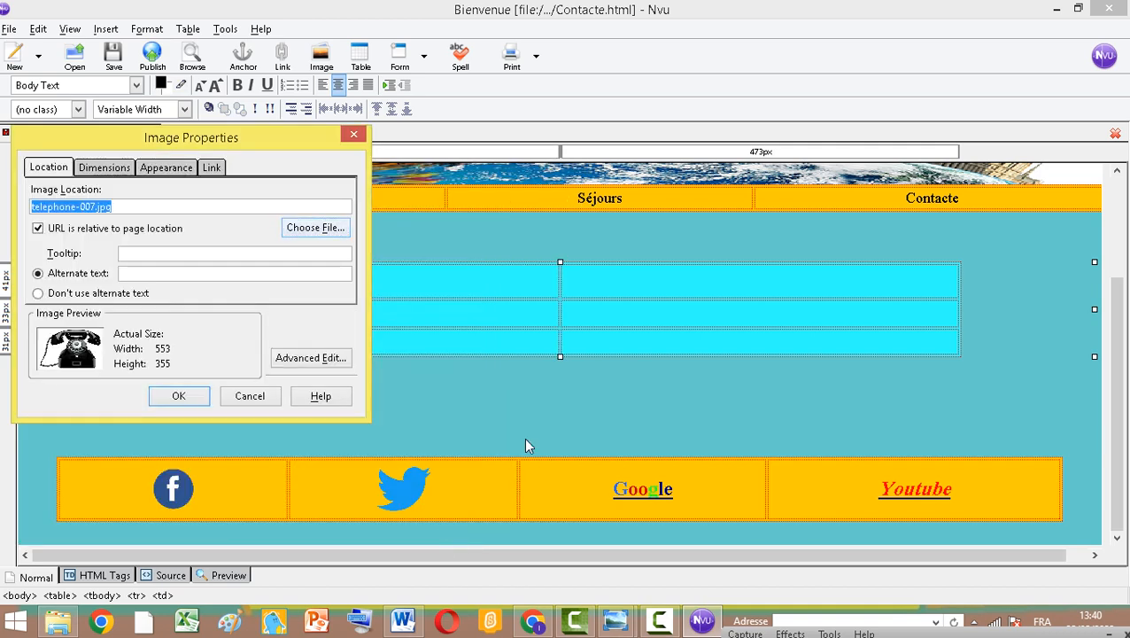
{"action": "left_click", "coordinate": [71, 294]}
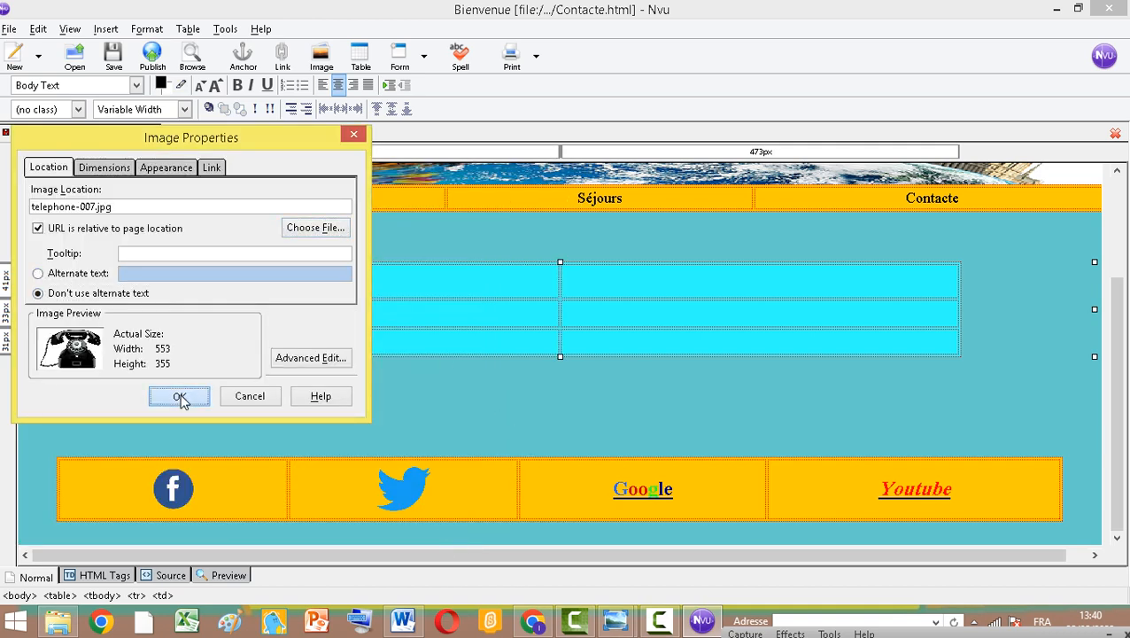
{"action": "left_click", "coordinate": [180, 396]}
Resize the telephone image down to a small icon within its cell
{"action": "scroll", "coordinate": [540, 332], "scroll_direction": "down", "scroll_amount": 3}
{"action": "left_click", "coordinate": [621, 301]}
{"action": "scroll", "coordinate": [695, 239], "scroll_direction": "down", "scroll_amount": 2}
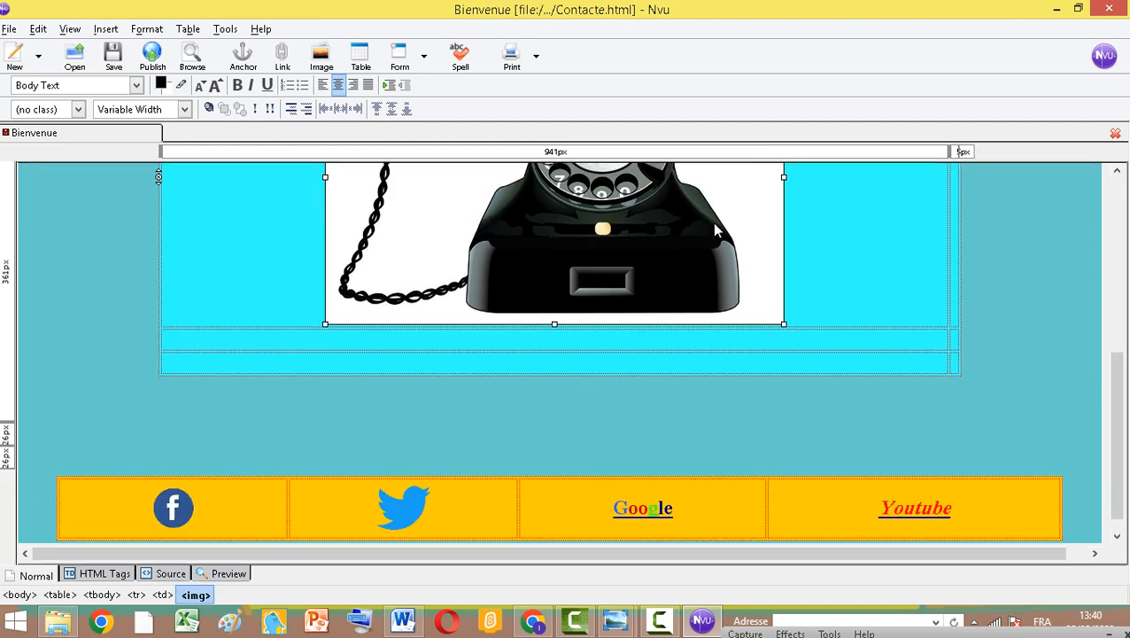
{"action": "scroll", "coordinate": [726, 227], "scroll_direction": "up", "scroll_amount": 4}
{"action": "scroll", "coordinate": [742, 237], "scroll_direction": "up", "scroll_amount": 2}
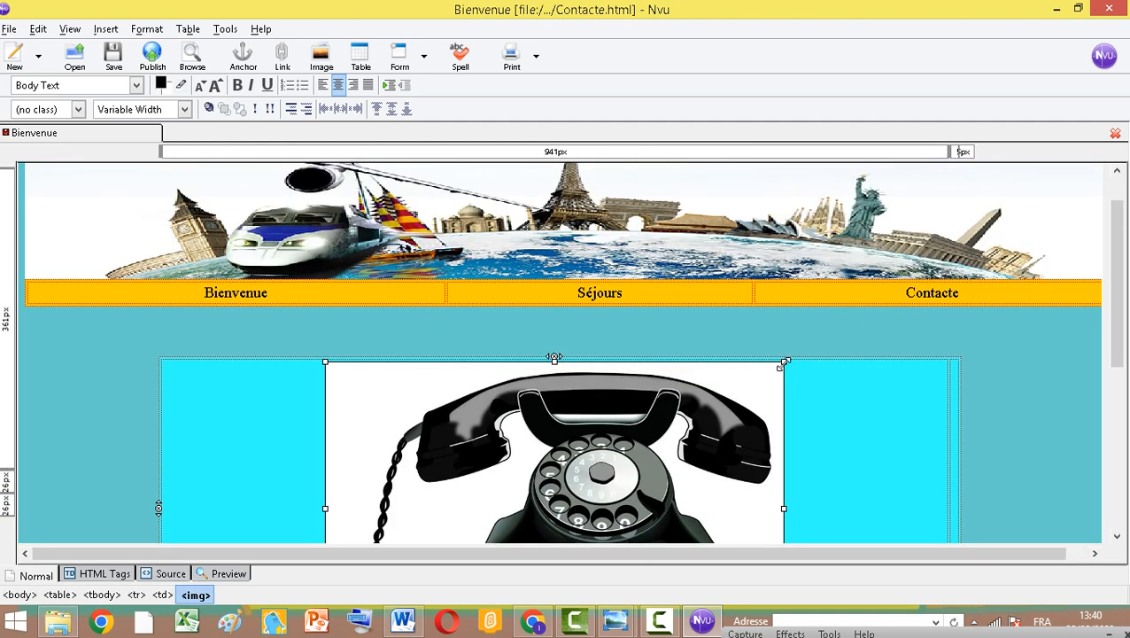
{"action": "left_click_drag", "start_coordinate": [782, 364], "coordinate": [529, 518]}
{"action": "scroll", "coordinate": [606, 341], "scroll_direction": "down", "scroll_amount": 2}
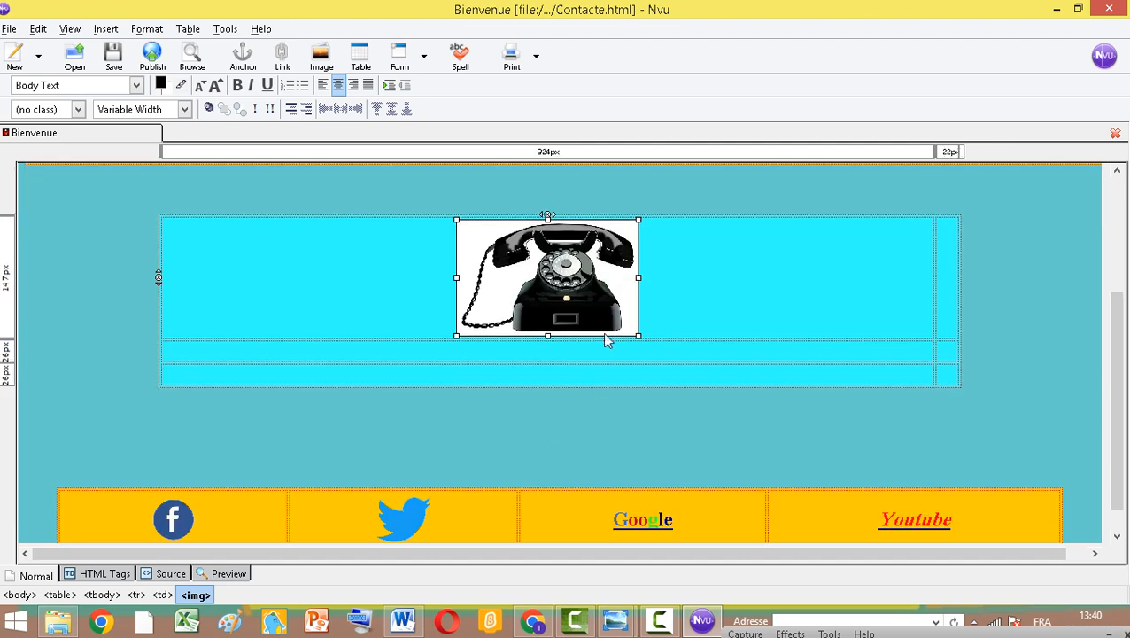
{"action": "left_click_drag", "start_coordinate": [638, 219], "coordinate": [521, 295]}
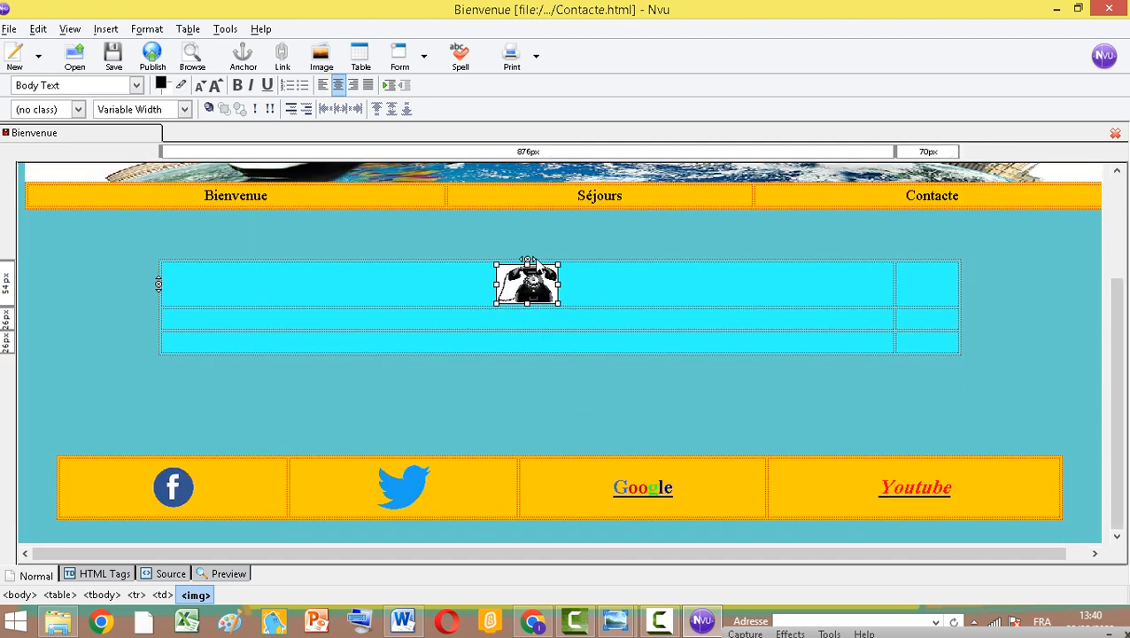
{"action": "left_click", "coordinate": [903, 295]}
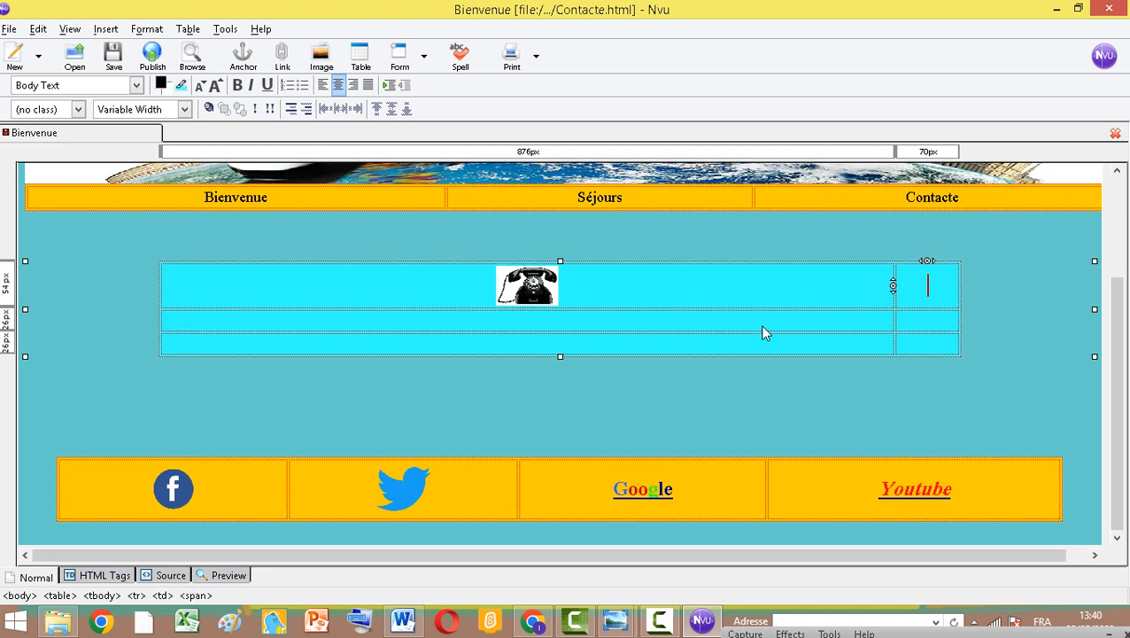
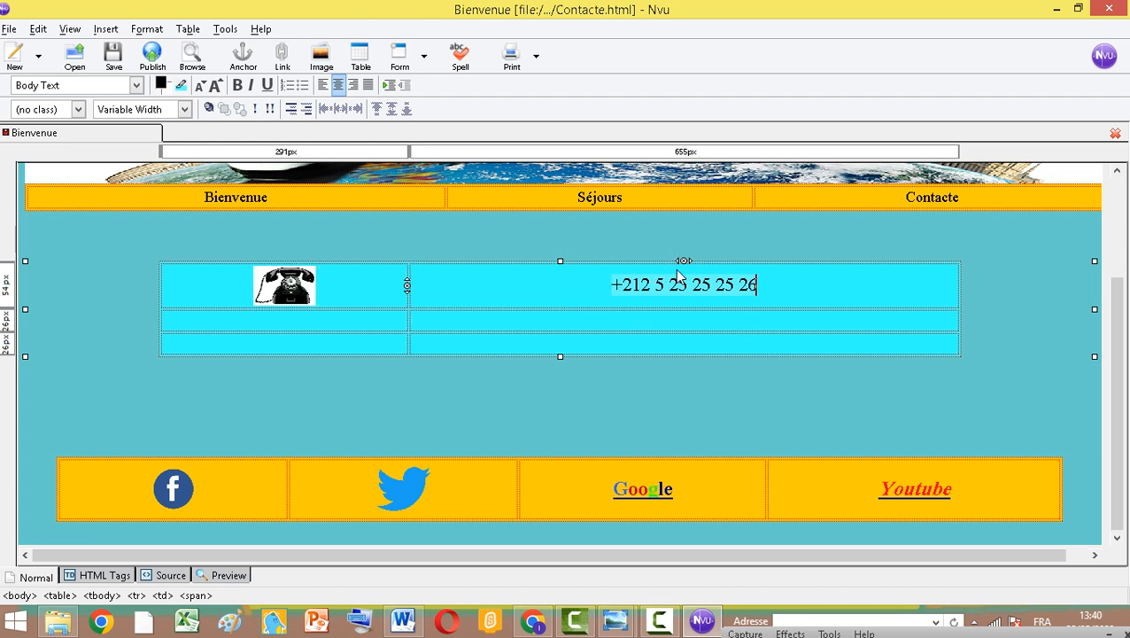
{"action": "key", "text": "Return"}
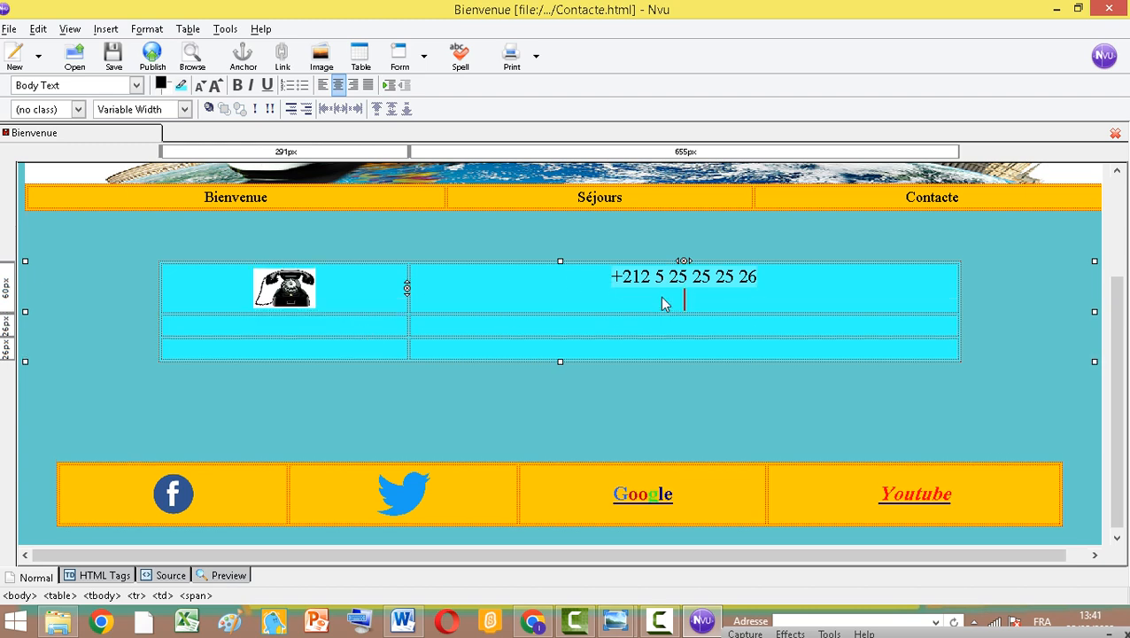
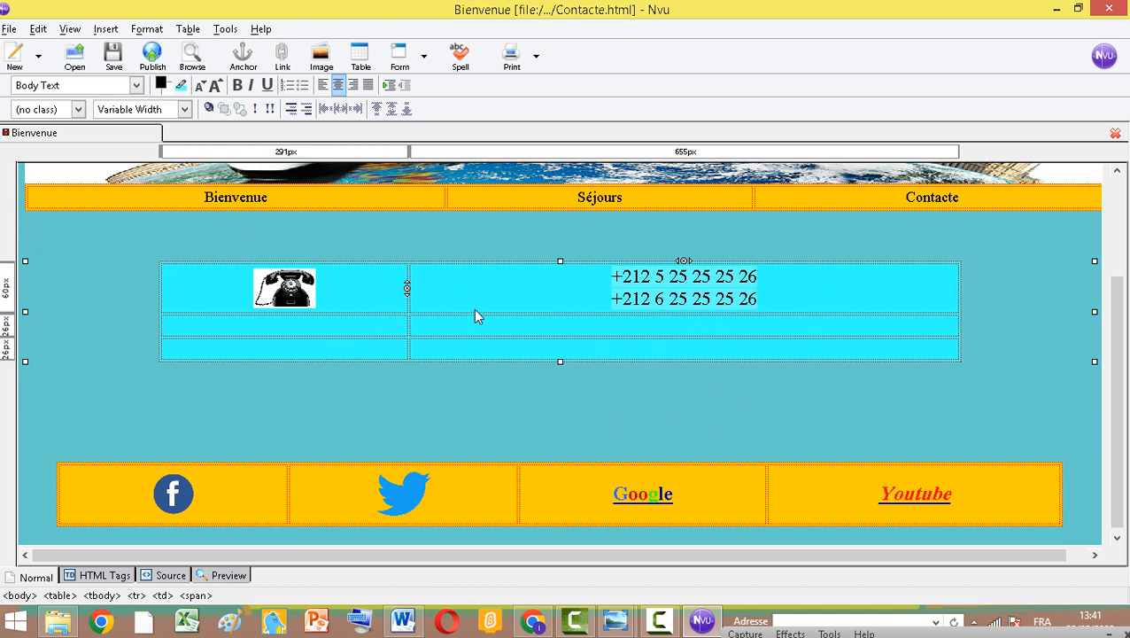
Insert the image fax.jpg into the second row's first cell without alternate text
{"action": "left_click_drag", "start_coordinate": [1090, 312], "coordinate": [824, 351]}
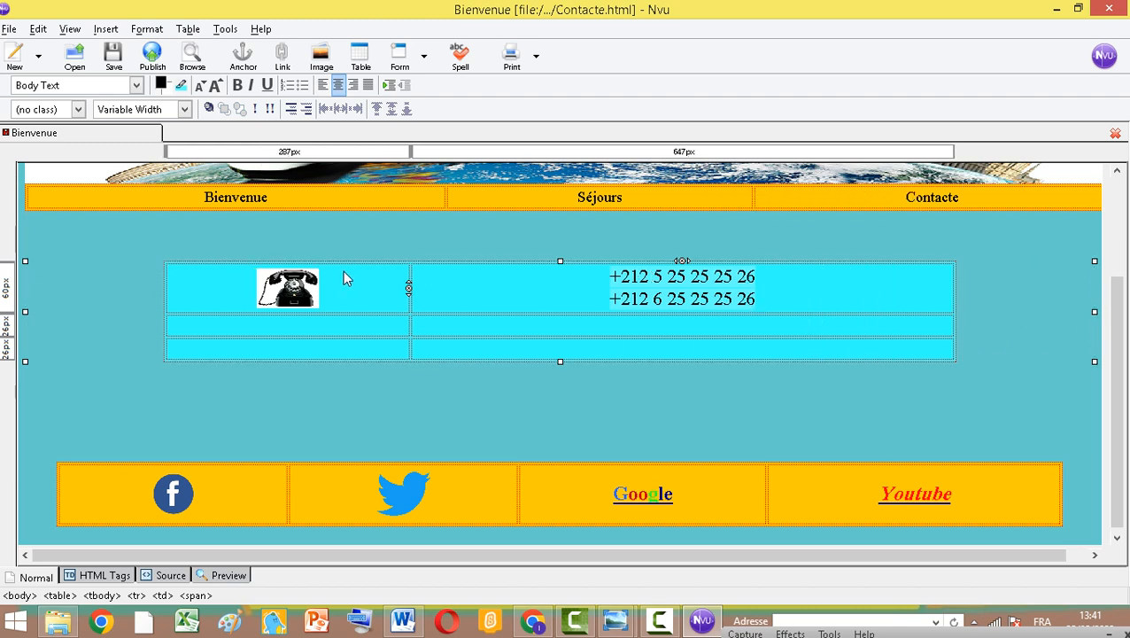
{"action": "left_click", "coordinate": [345, 326]}
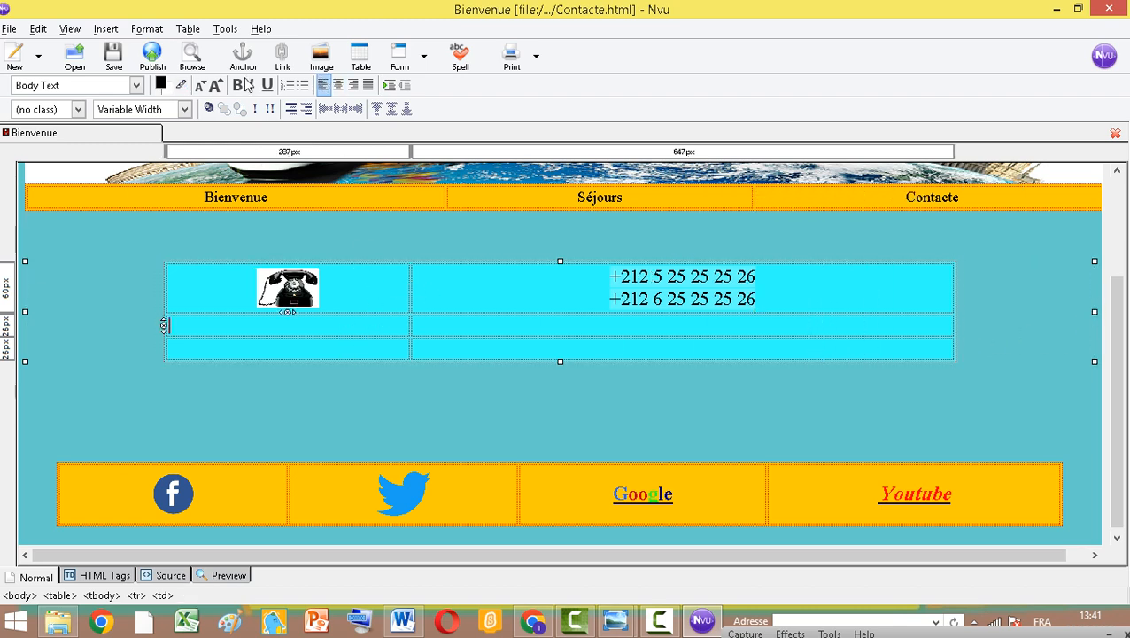
{"action": "left_click", "coordinate": [322, 56]}
{"action": "left_click", "coordinate": [314, 228]}
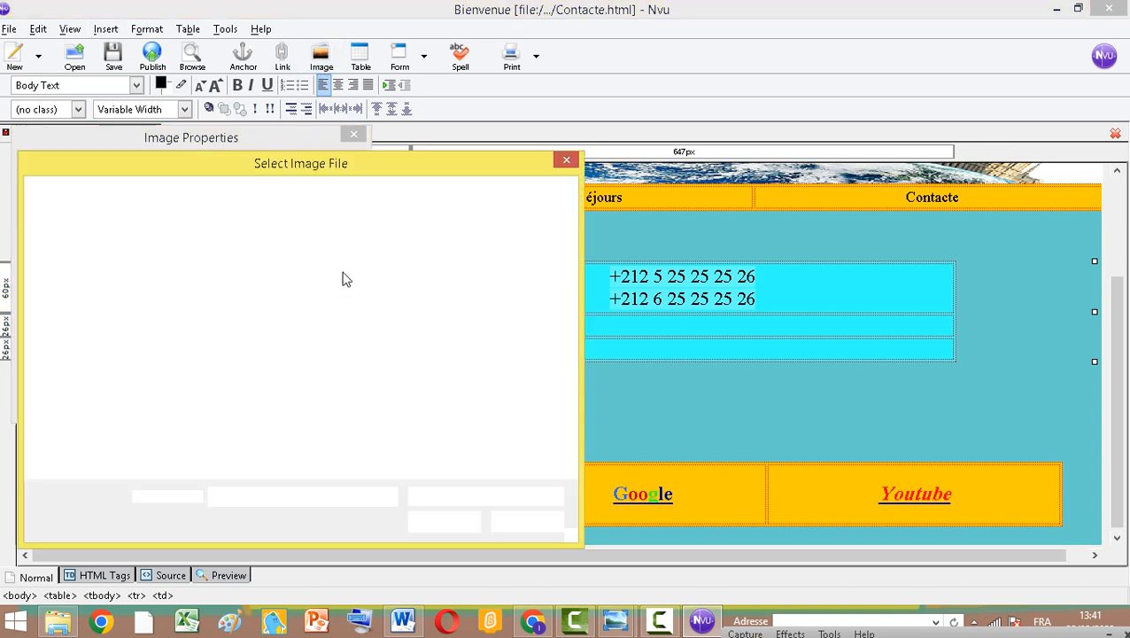
{"action": "scroll", "coordinate": [434, 292], "scroll_direction": "down", "scroll_amount": 5}
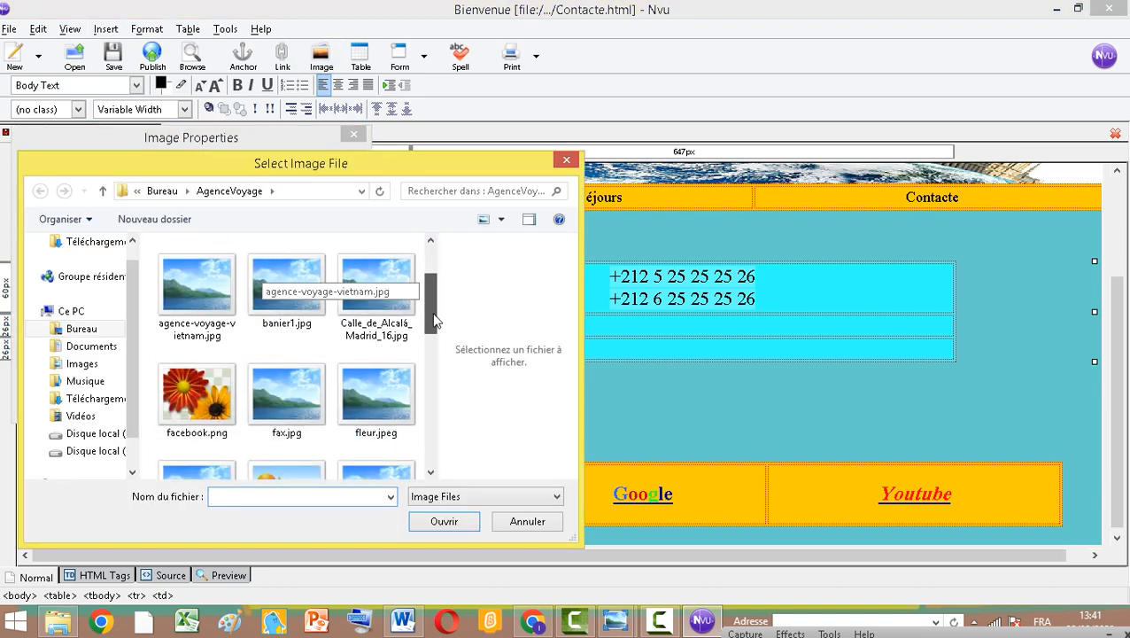
{"action": "left_click", "coordinate": [283, 266]}
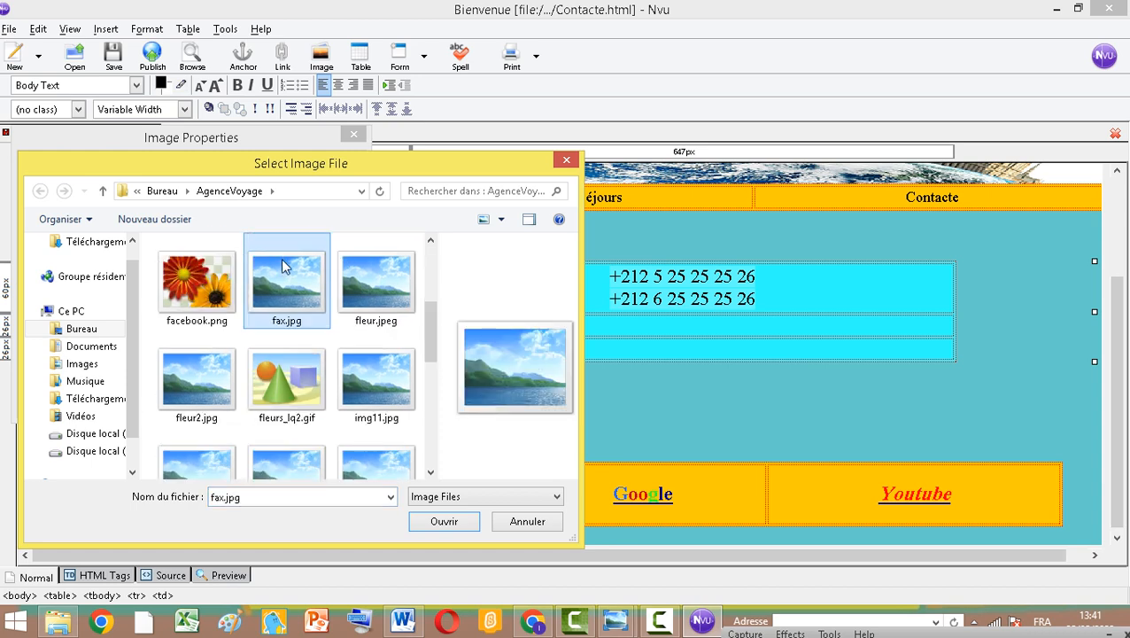
{"action": "left_click", "coordinate": [443, 520]}
{"action": "left_click", "coordinate": [80, 294]}
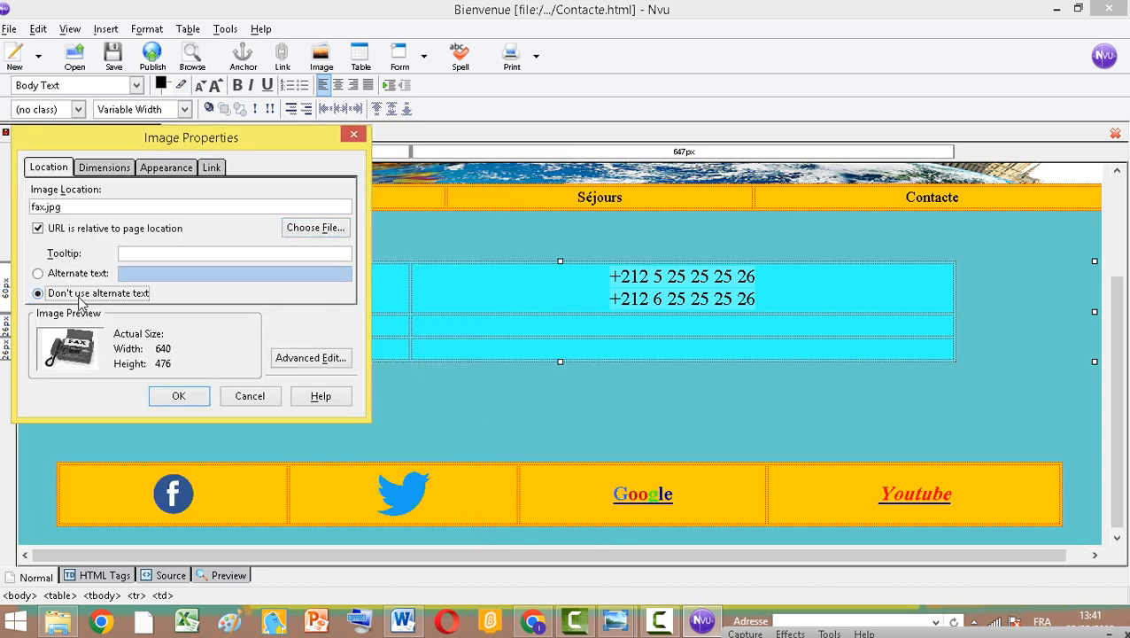
{"action": "left_click", "coordinate": [178, 396]}
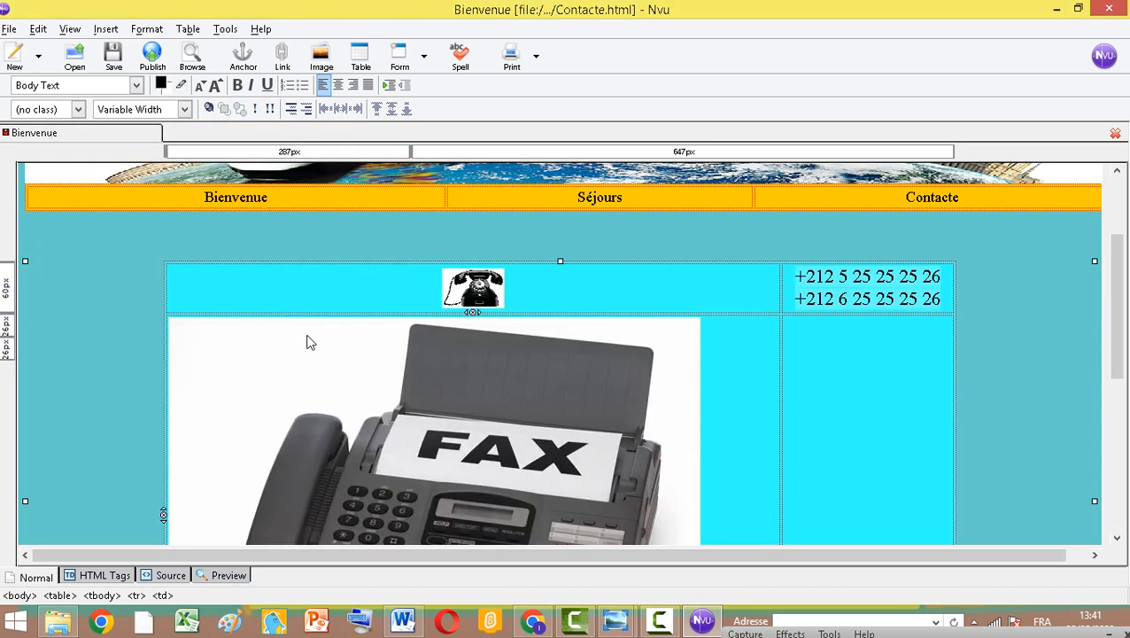
Shrink the fax image to a small icon and center it in its cell
{"action": "left_click", "coordinate": [680, 325]}
{"action": "left_click_drag", "start_coordinate": [700, 317], "coordinate": [417, 512]}
{"action": "scroll", "coordinate": [447, 401], "scroll_direction": "down", "scroll_amount": 3}
{"action": "scroll", "coordinate": [445, 235], "scroll_direction": "up", "scroll_amount": 3}
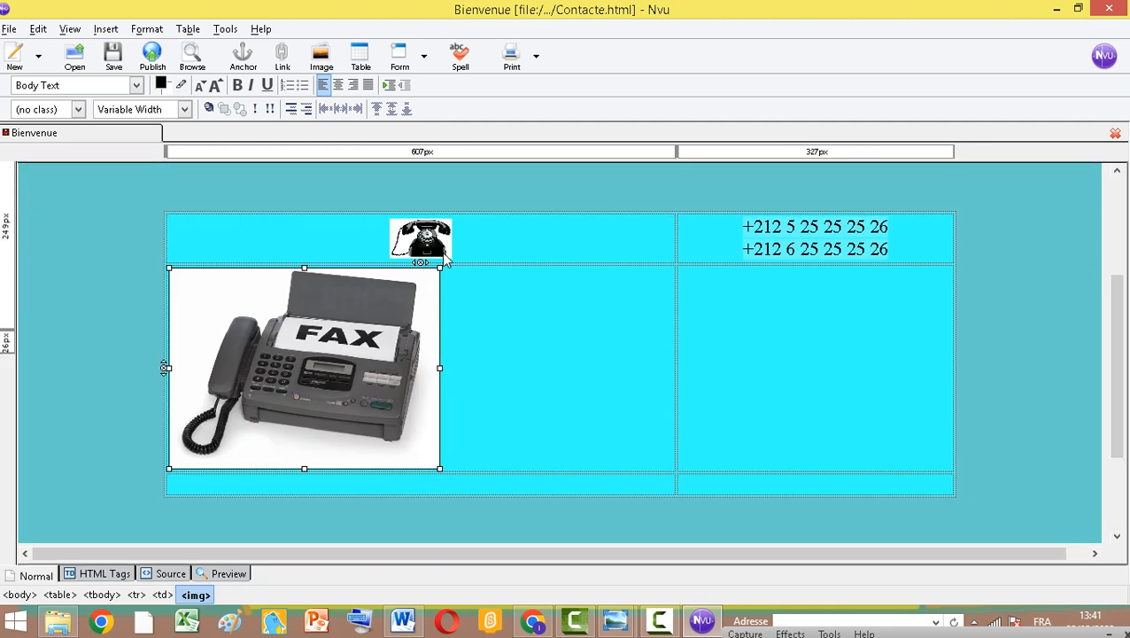
{"action": "left_click_drag", "start_coordinate": [440, 268], "coordinate": [321, 382]}
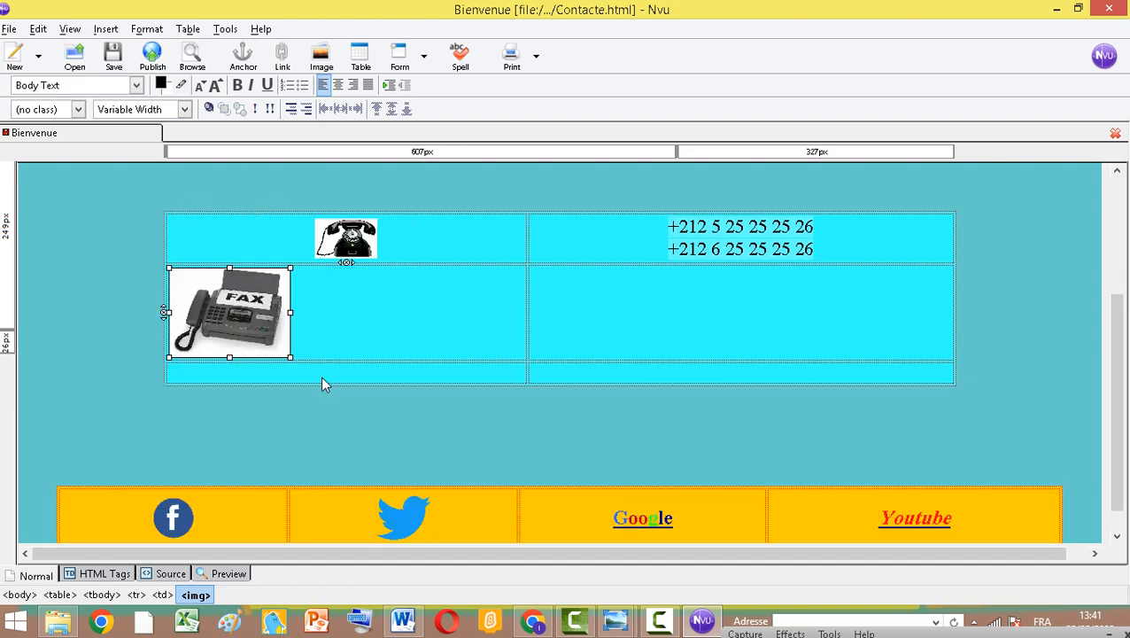
{"action": "left_click_drag", "start_coordinate": [228, 325], "coordinate": [228, 327]}
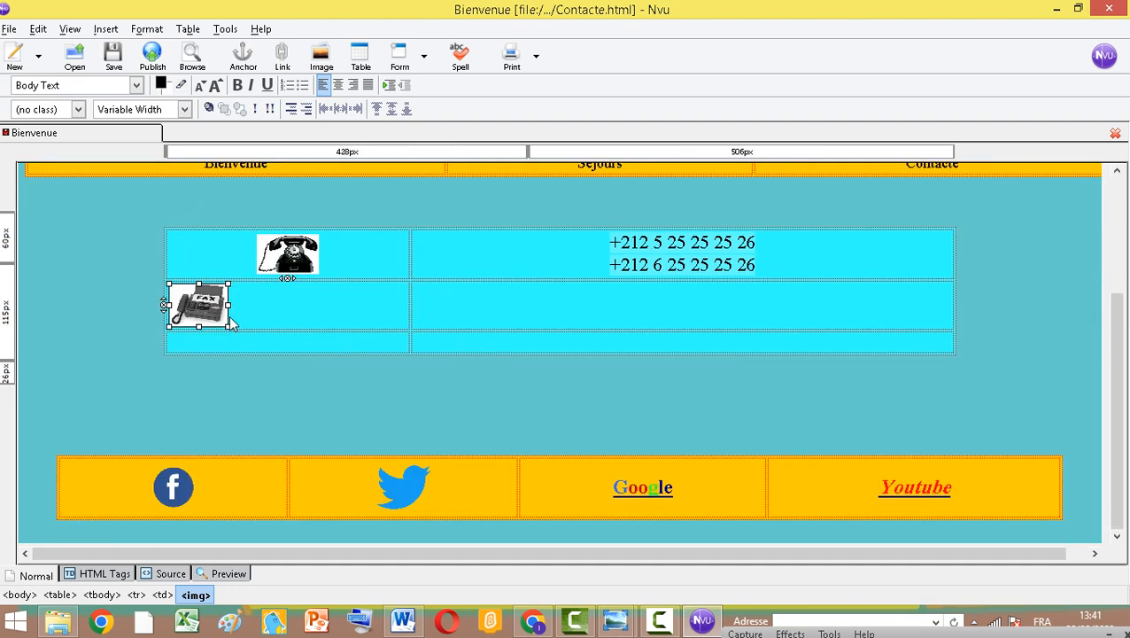
{"action": "left_click", "coordinate": [337, 85]}
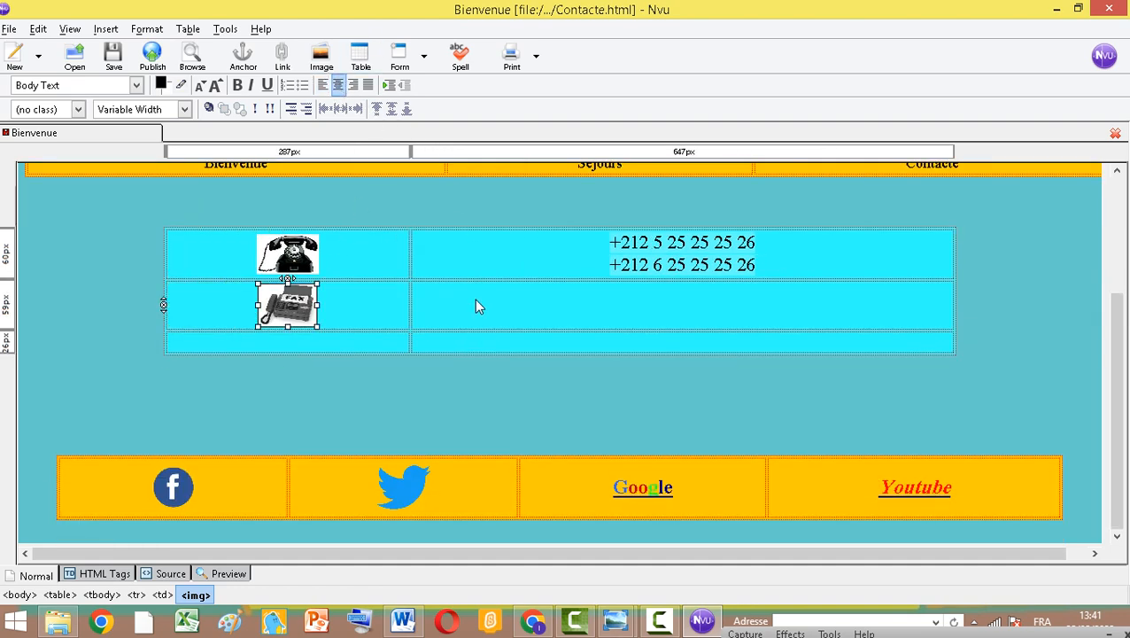
{"action": "left_click", "coordinate": [536, 310]}
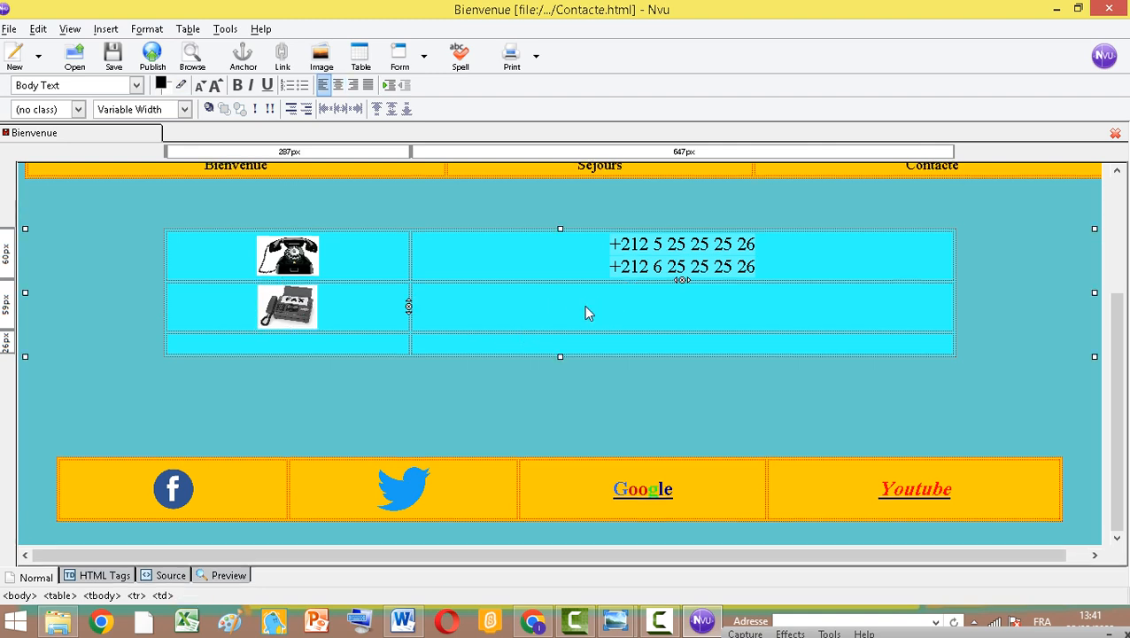
{"action": "left_click", "coordinate": [338, 85]}
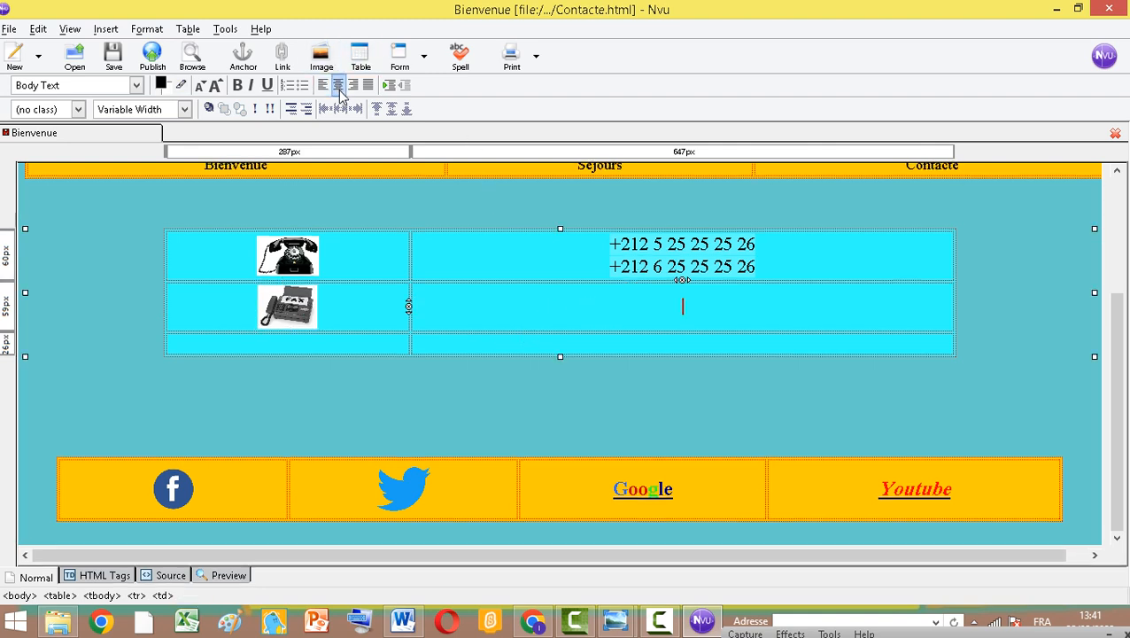
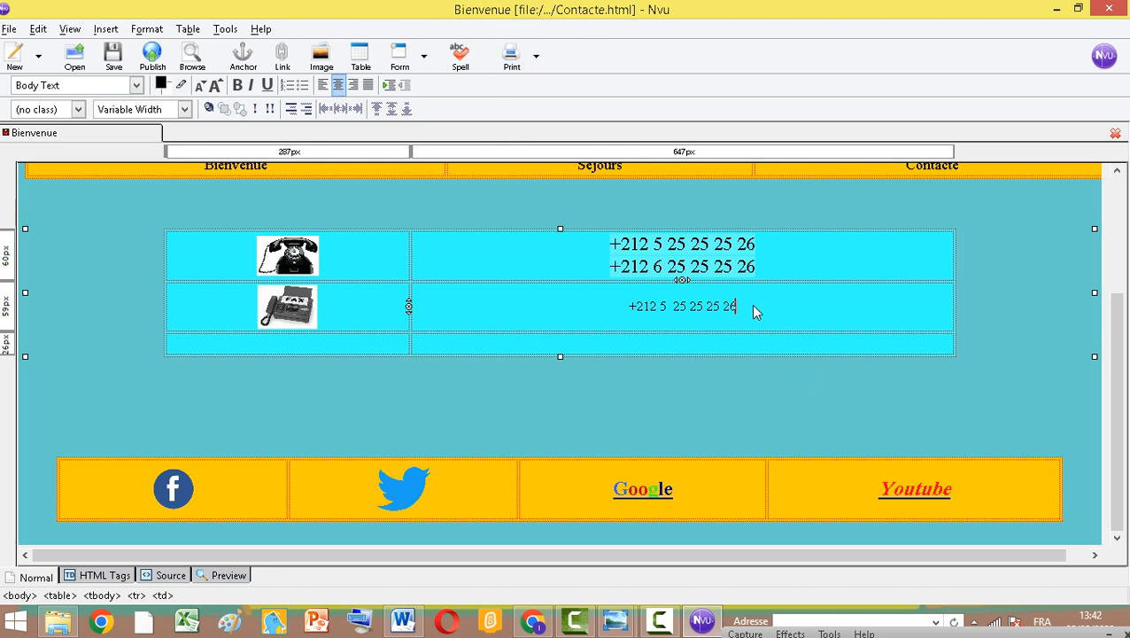
Enlarge the fax number's font two steps and make it bold
{"action": "left_click_drag", "start_coordinate": [751, 305], "coordinate": [616, 312]}
{"action": "left_click", "coordinate": [215, 85]}
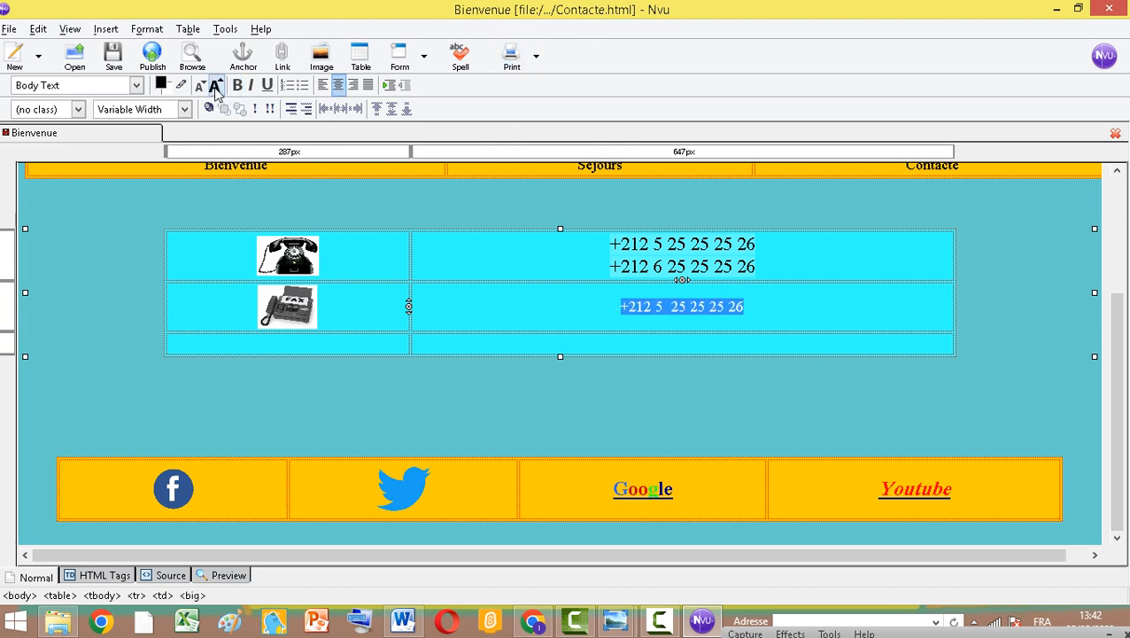
{"action": "left_click", "coordinate": [215, 85]}
{"action": "left_click", "coordinate": [238, 85]}
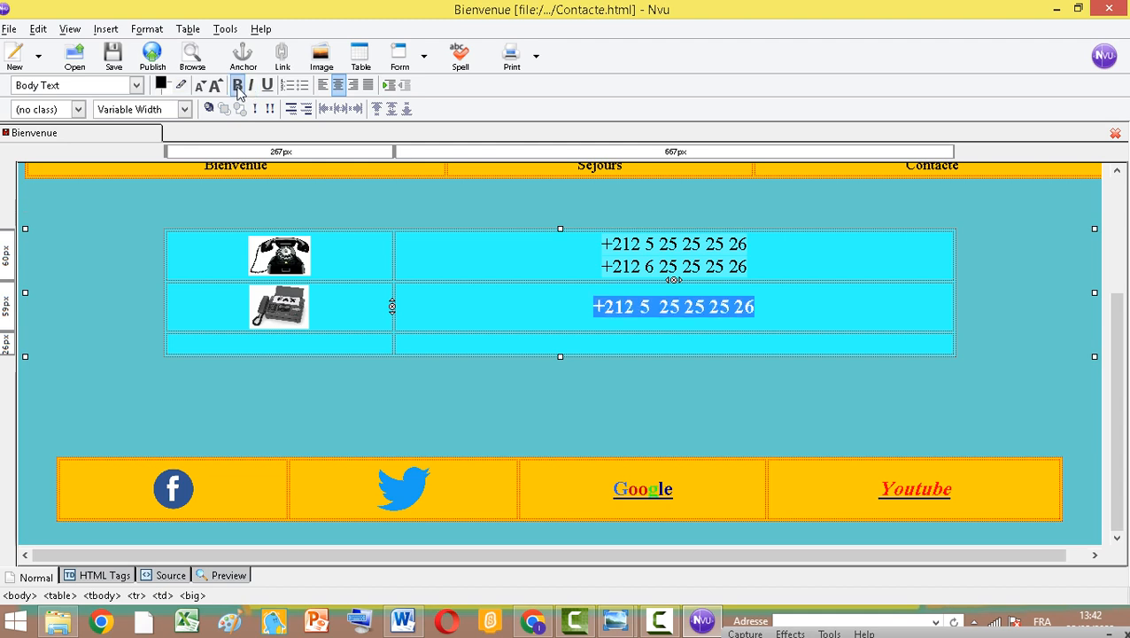
Insert the image mail.png into the third row's first cell without alternate text
{"action": "left_click", "coordinate": [360, 348]}
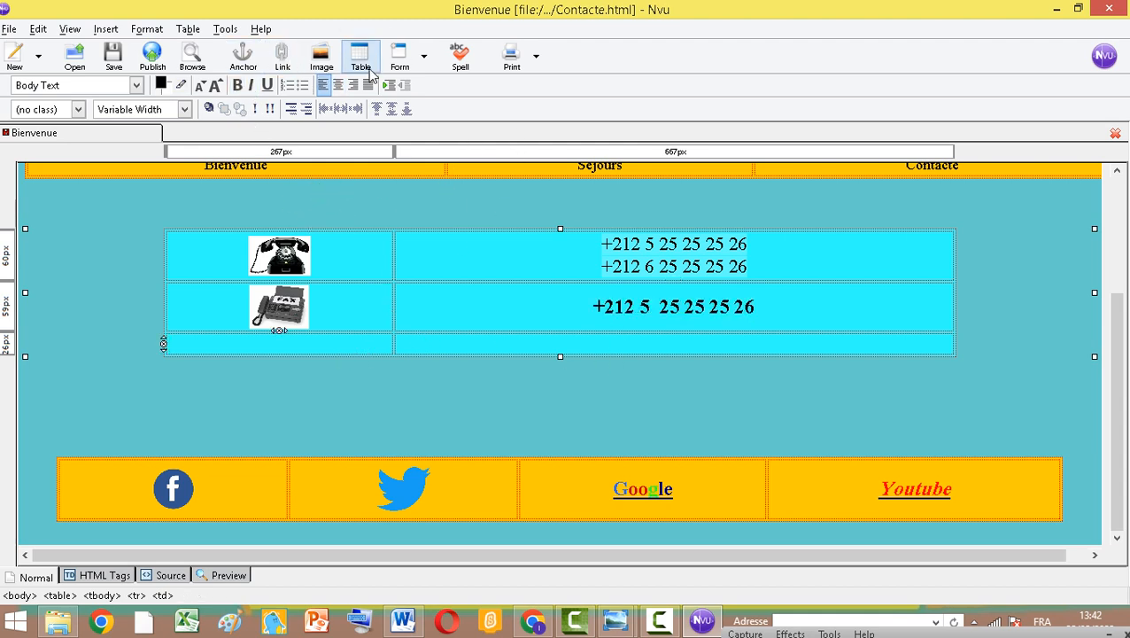
{"action": "left_click", "coordinate": [323, 60]}
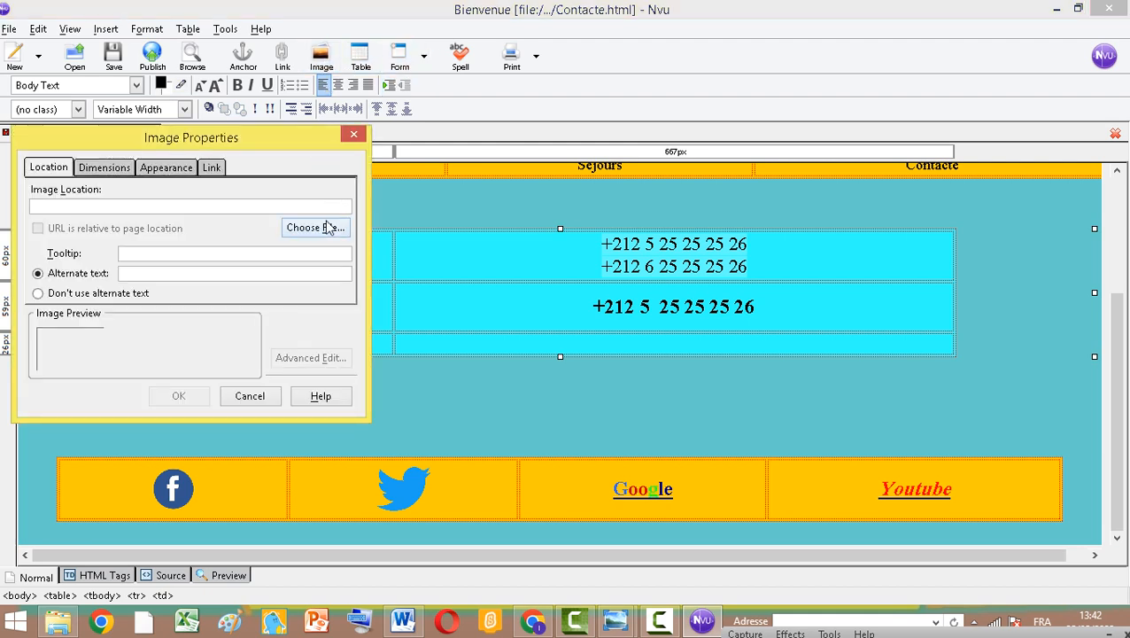
{"action": "left_click", "coordinate": [327, 227]}
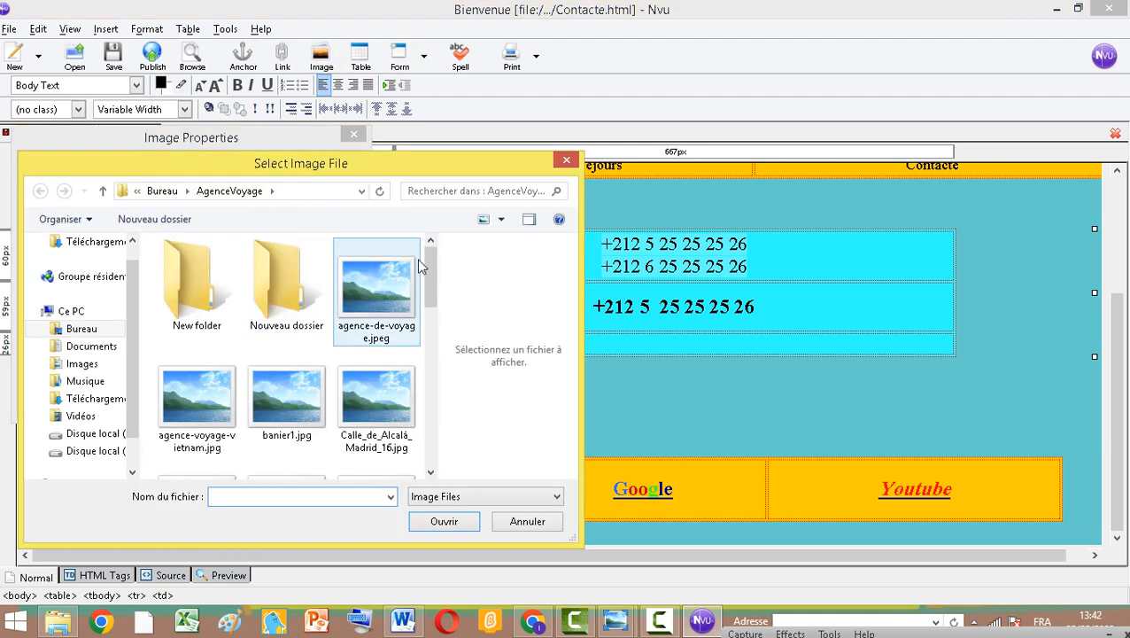
{"action": "left_click_drag", "start_coordinate": [431, 282], "coordinate": [438, 409]}
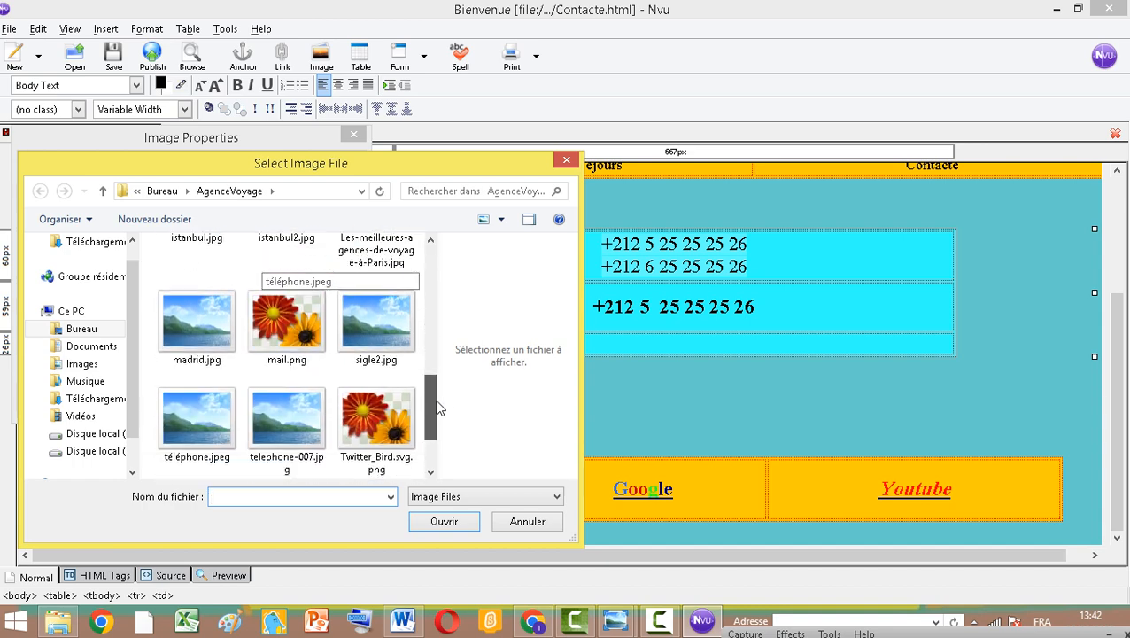
{"action": "left_click", "coordinate": [286, 324]}
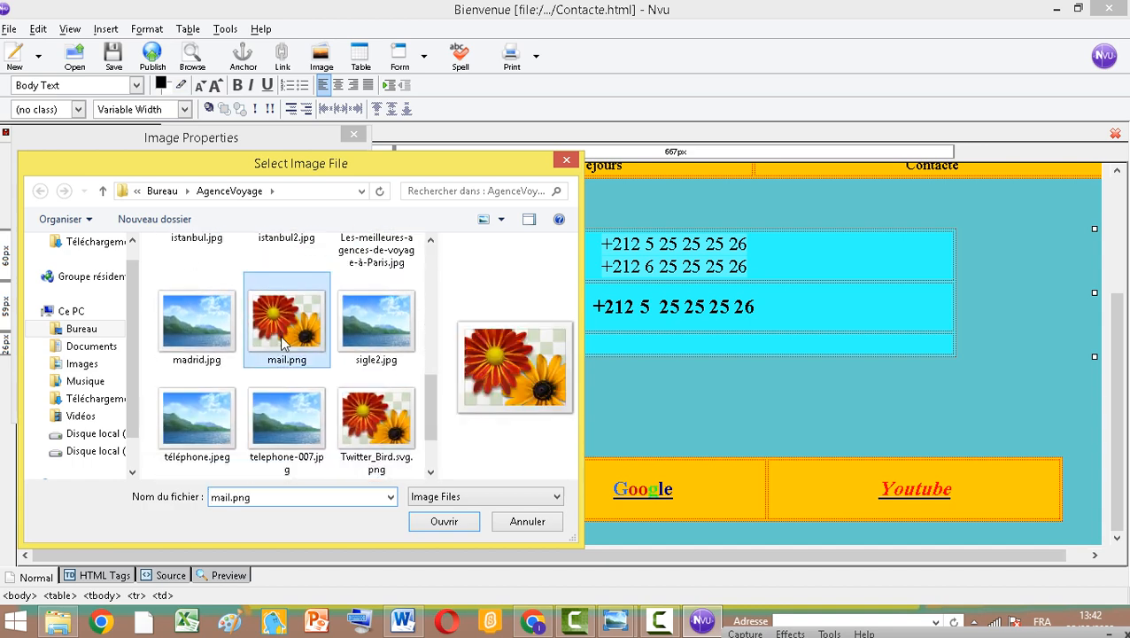
{"action": "left_click", "coordinate": [453, 525]}
{"action": "left_click", "coordinate": [56, 293]}
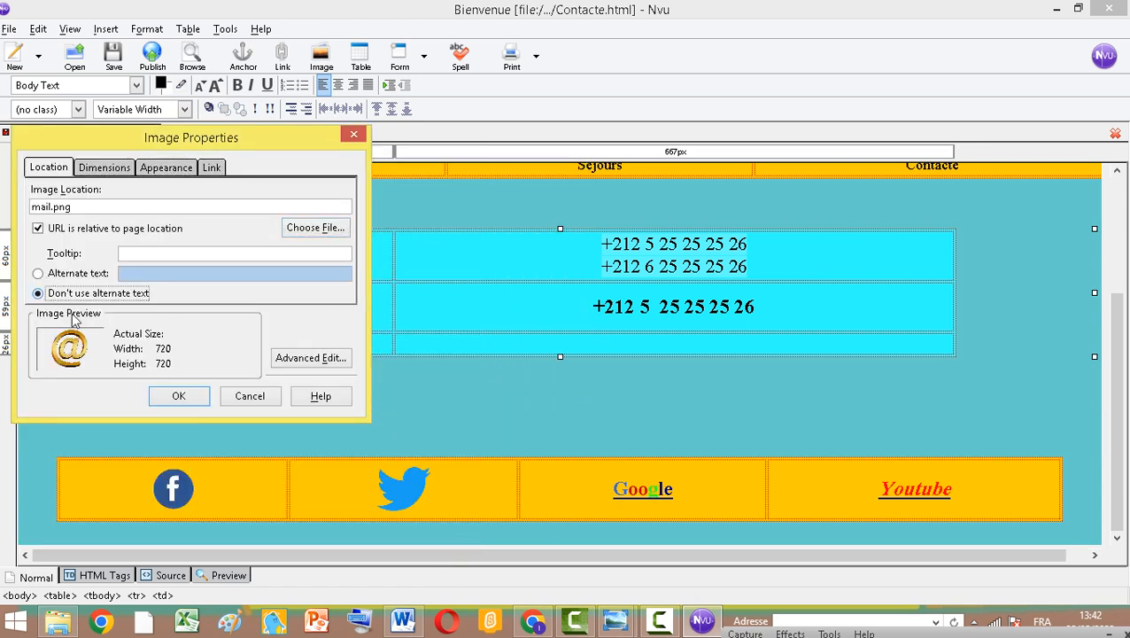
{"action": "left_click", "coordinate": [170, 396]}
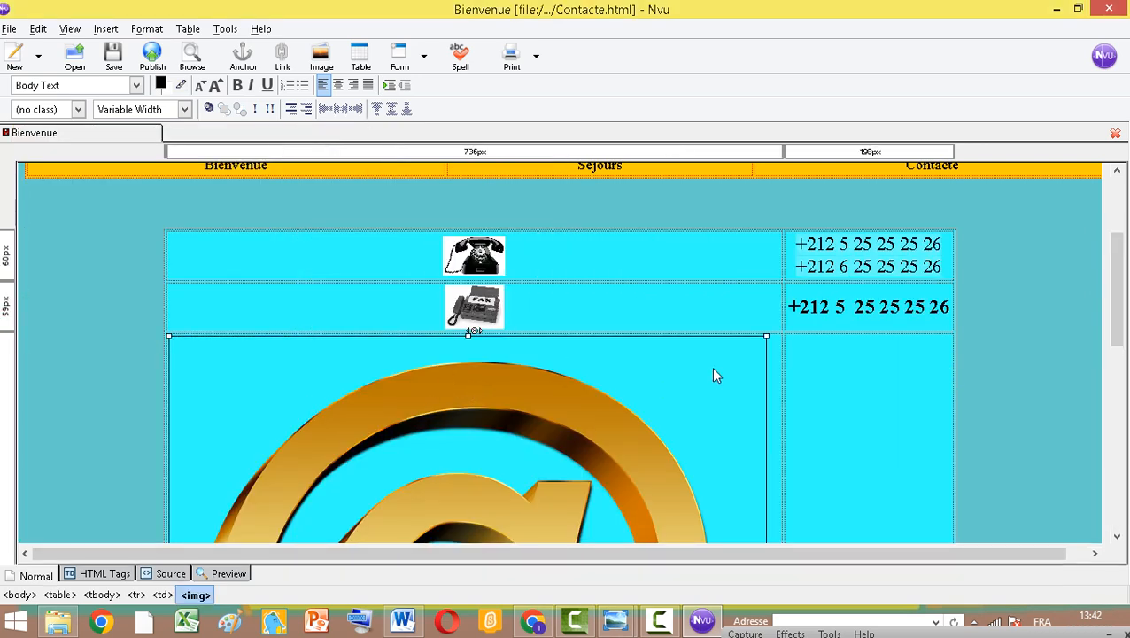
Shrink the mail image to a small icon and center it in its cell
{"action": "left_click_drag", "start_coordinate": [768, 334], "coordinate": [489, 527]}
{"action": "scroll", "coordinate": [504, 496], "scroll_direction": "down", "scroll_amount": 6}
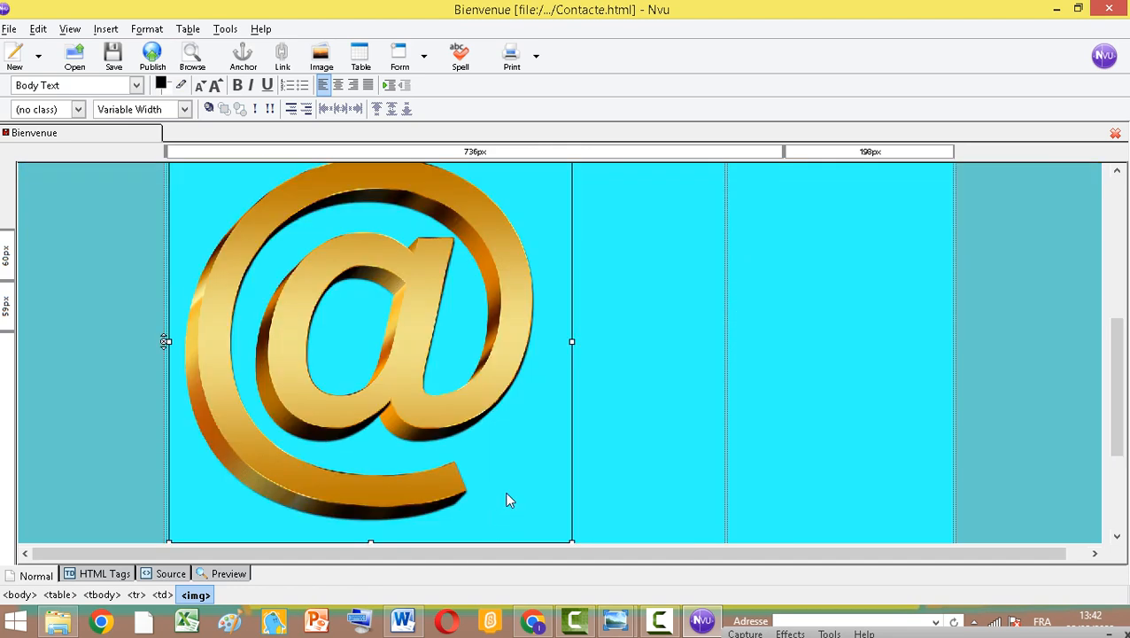
{"action": "left_click_drag", "start_coordinate": [571, 350], "coordinate": [324, 177]}
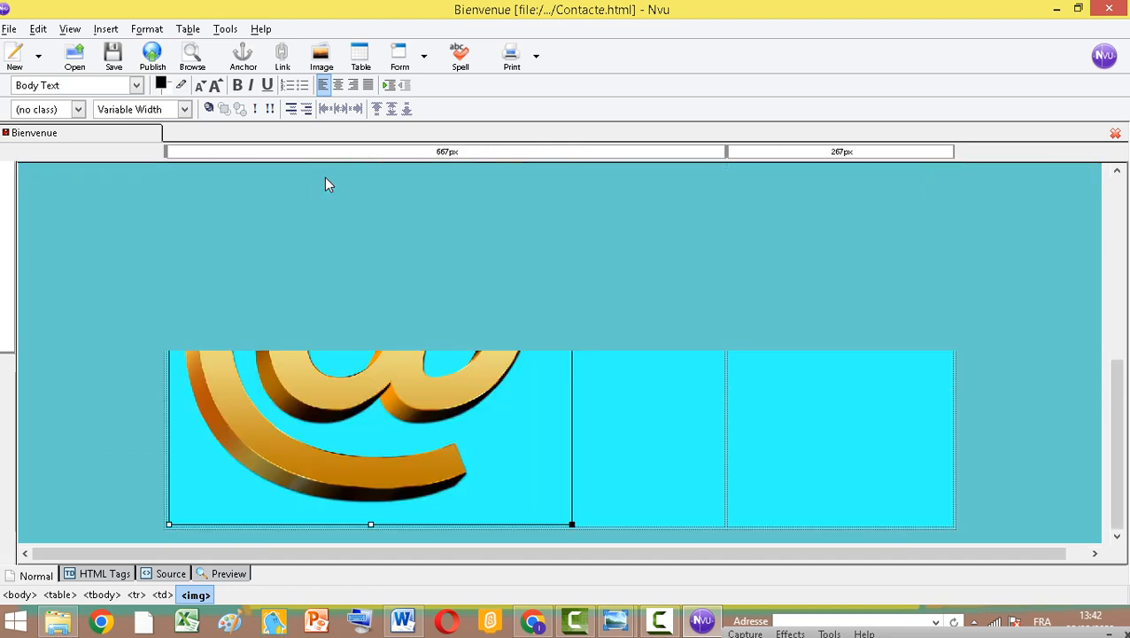
{"action": "left_click", "coordinate": [574, 367]}
{"action": "scroll", "coordinate": [532, 336], "scroll_direction": "up", "scroll_amount": 5}
{"action": "left_click", "coordinate": [376, 400]}
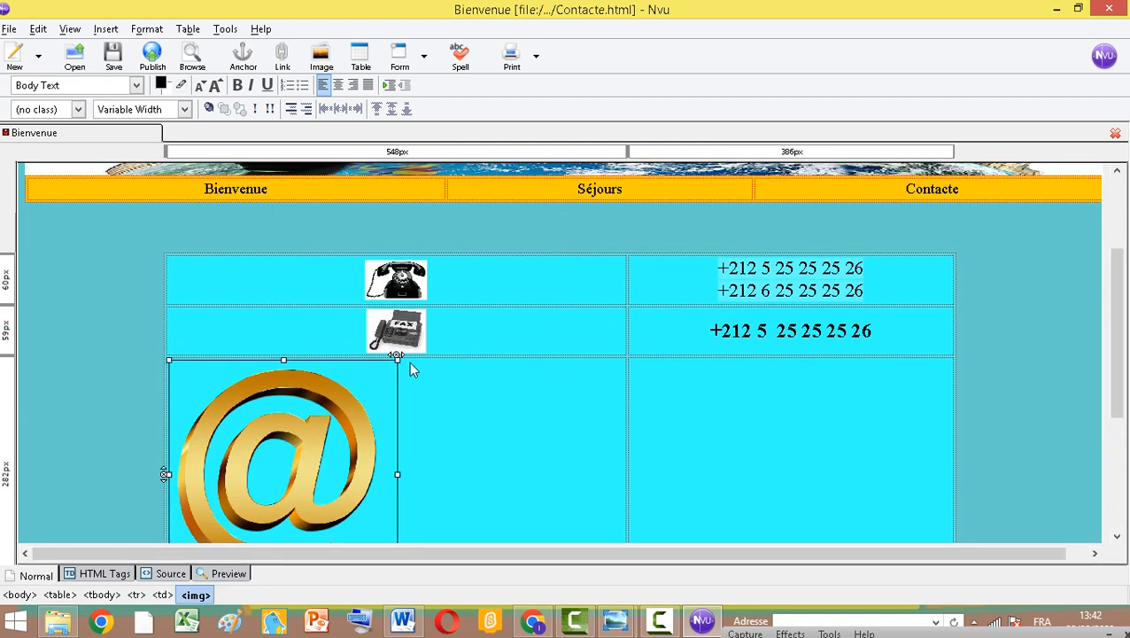
{"action": "left_click_drag", "start_coordinate": [397, 359], "coordinate": [284, 543]}
{"action": "scroll", "coordinate": [305, 478], "scroll_direction": "down", "scroll_amount": 1}
{"action": "left_click_drag", "start_coordinate": [284, 313], "coordinate": [247, 377]}
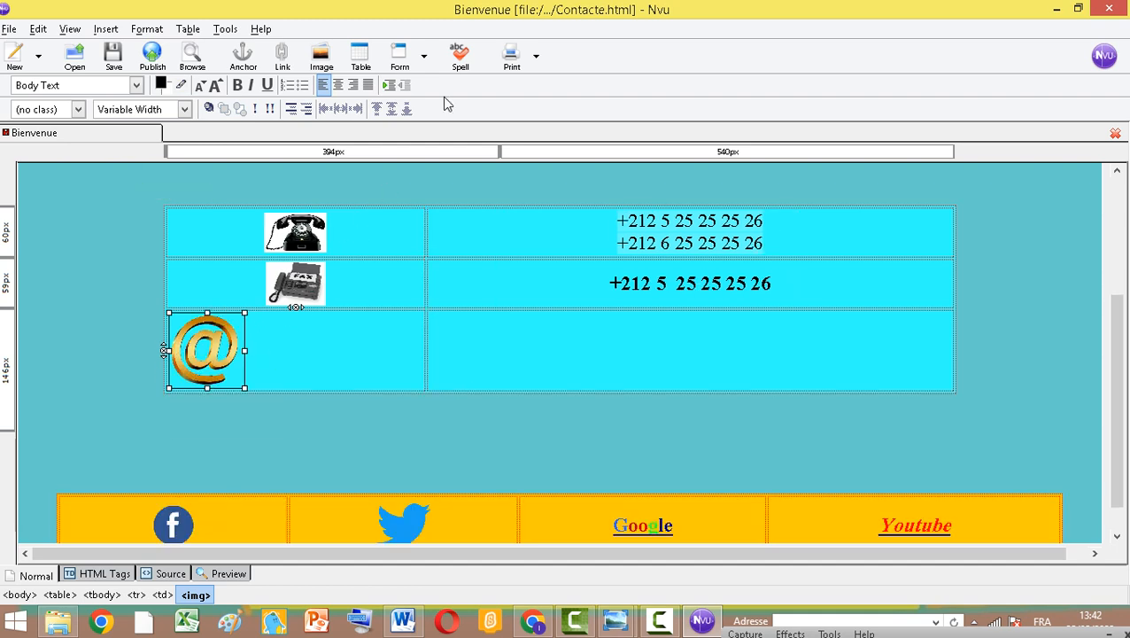
{"action": "left_click", "coordinate": [337, 84]}
Type the agency's e-mail address, centered in enlarged bold italic, in the third row's right cell, checking it against the Word model
{"action": "left_click", "coordinate": [627, 353]}
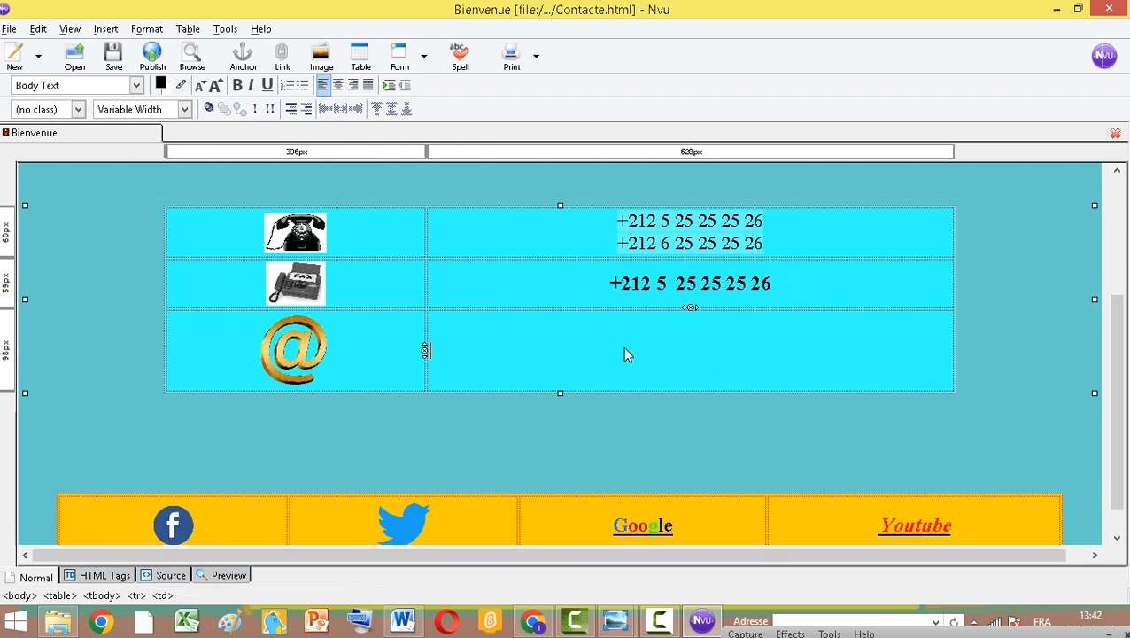
{"action": "left_click", "coordinate": [337, 84]}
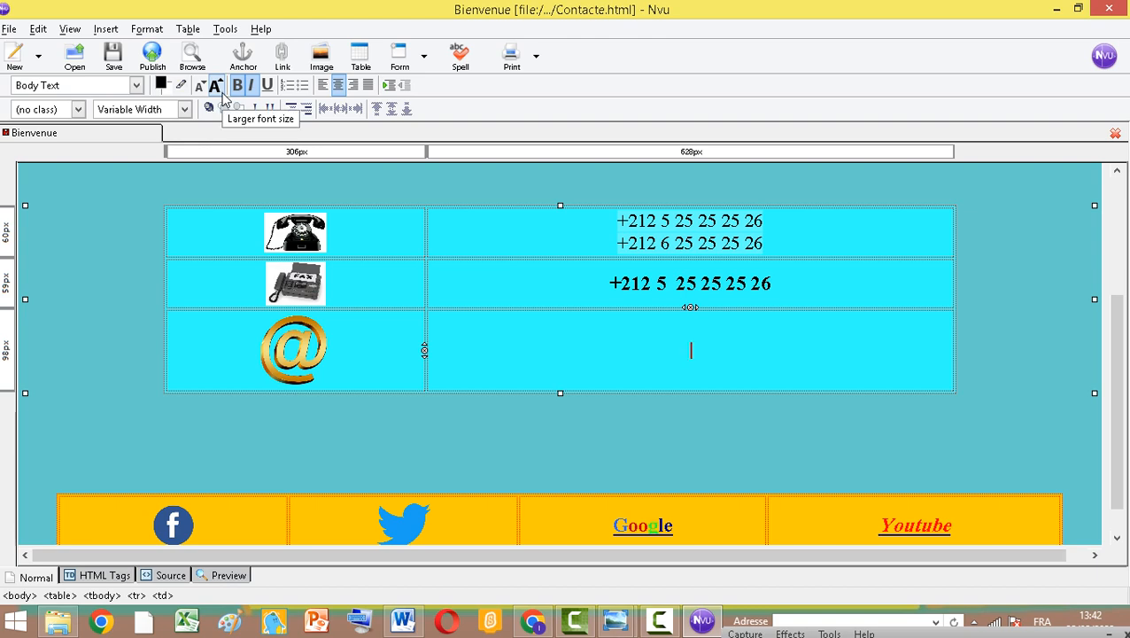
{"action": "scroll", "coordinate": [305, 220], "scroll_direction": "up", "scroll_amount": 4}
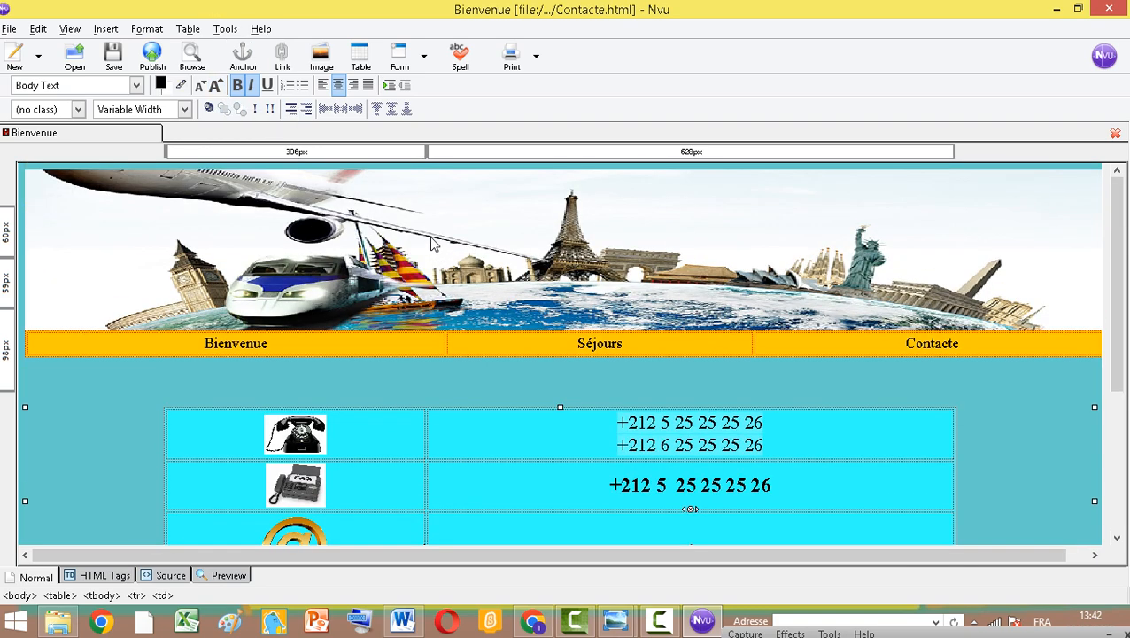
{"action": "scroll", "coordinate": [345, 379], "scroll_direction": "down", "scroll_amount": 1}
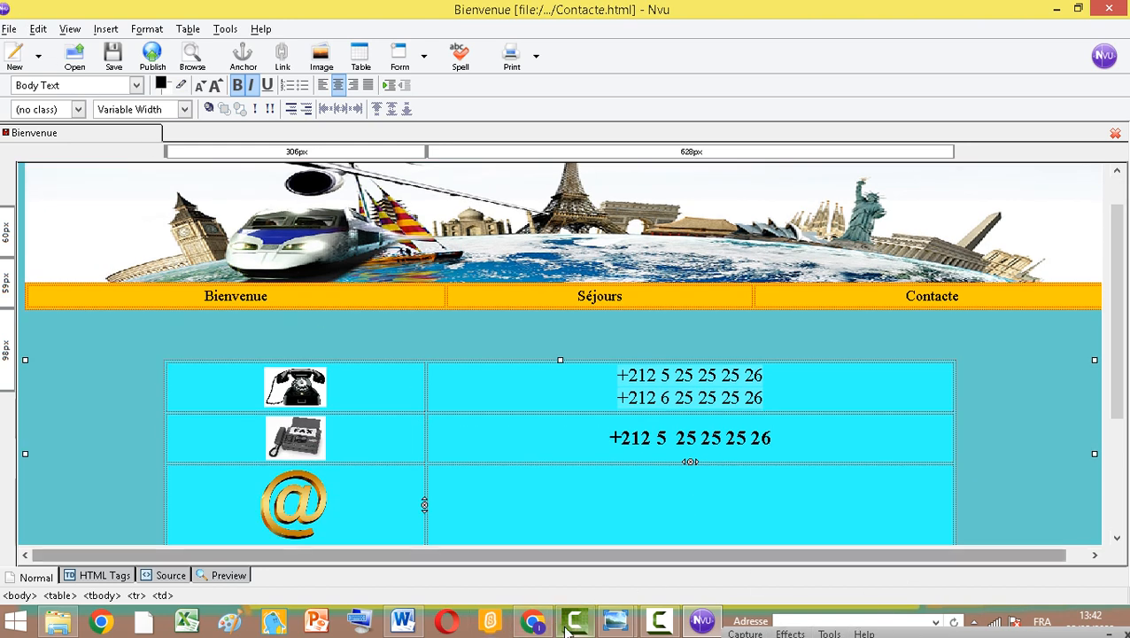
{"action": "left_click", "coordinate": [403, 620]}
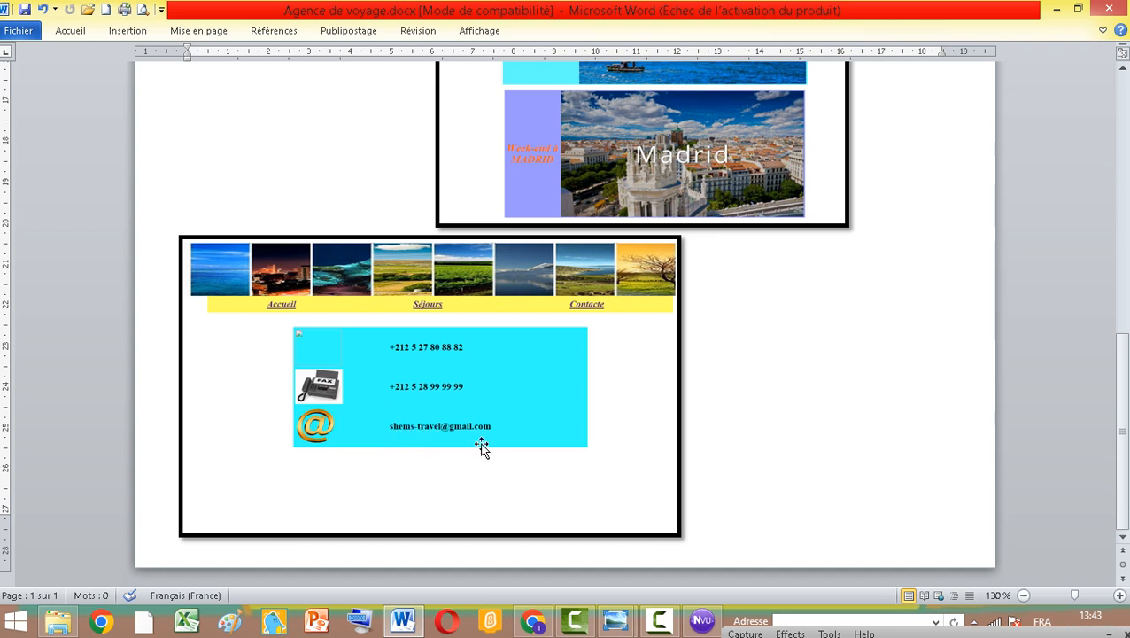
{"action": "left_click", "coordinate": [695, 625]}
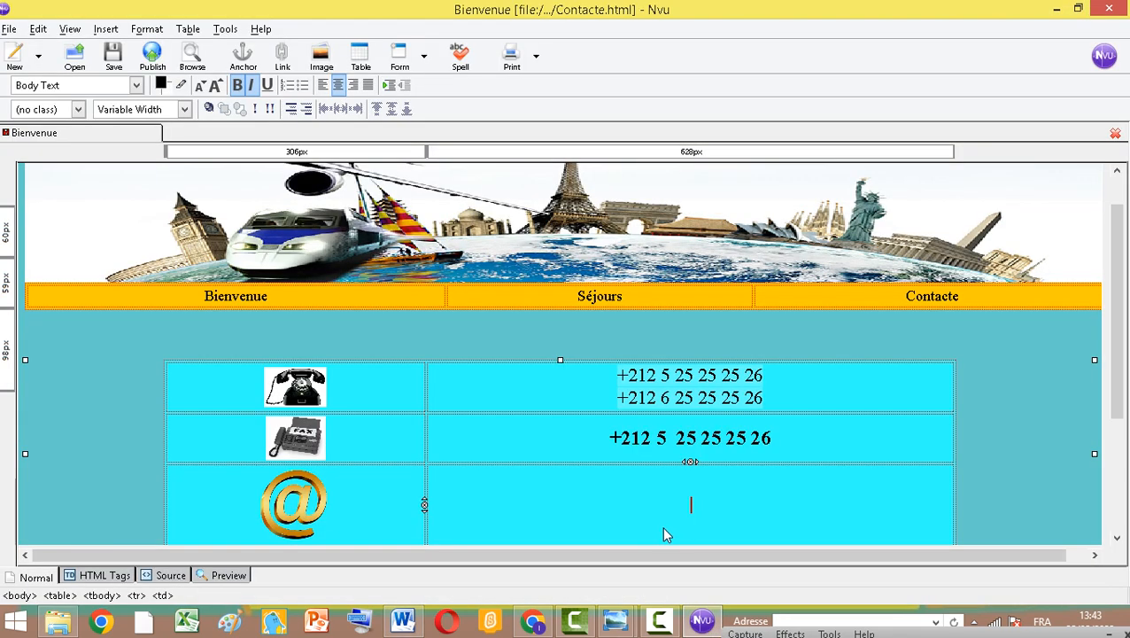
{"action": "type", "text": "I"}
{"action": "key", "text": "BackSpace"}
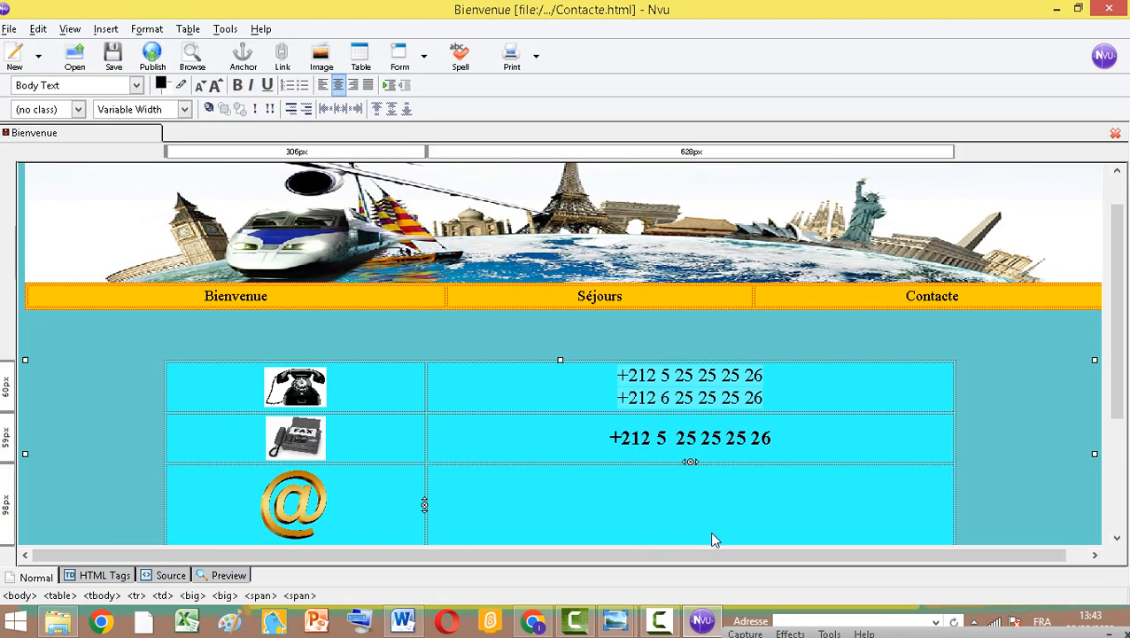
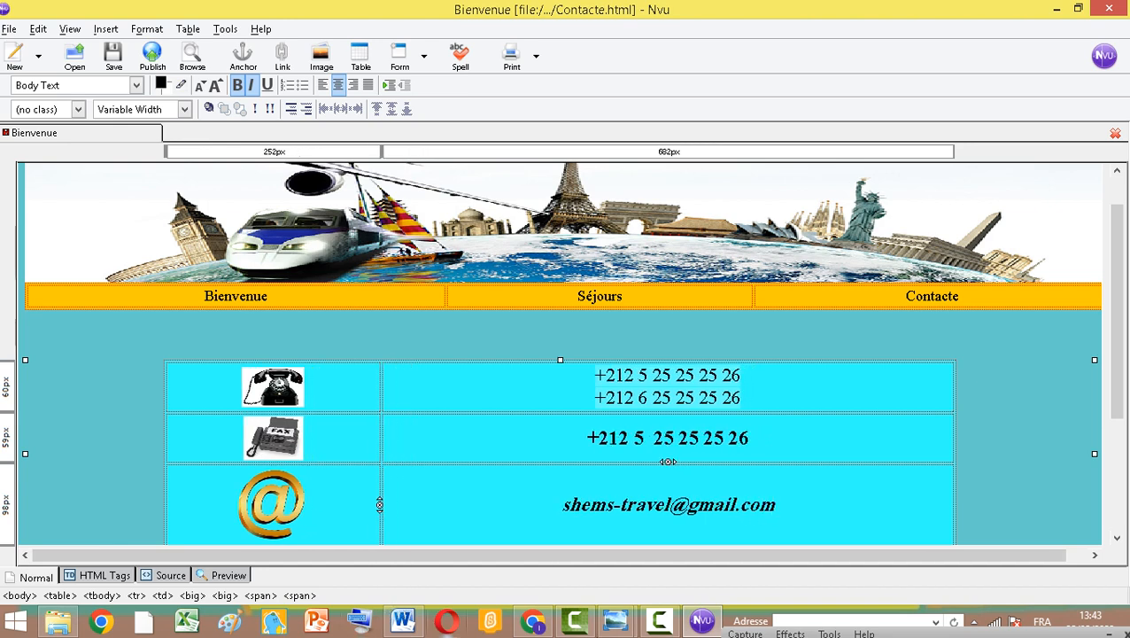
Compare the finished contact table with the Word model and save the page
{"action": "scroll", "coordinate": [507, 399], "scroll_direction": "down", "scroll_amount": 2}
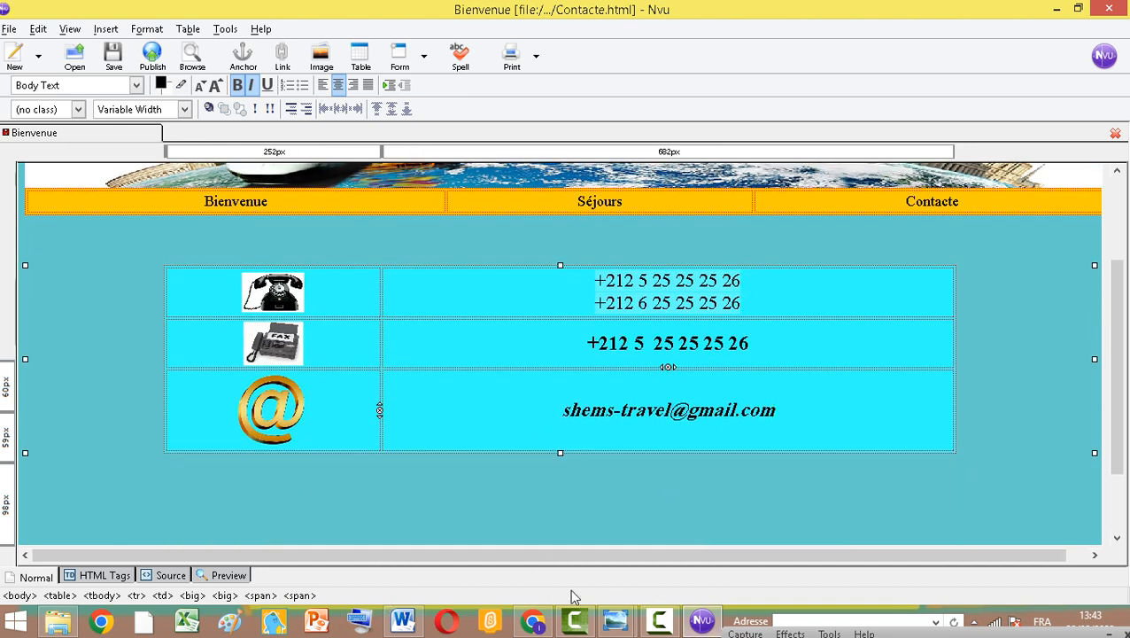
{"action": "left_click", "coordinate": [701, 624]}
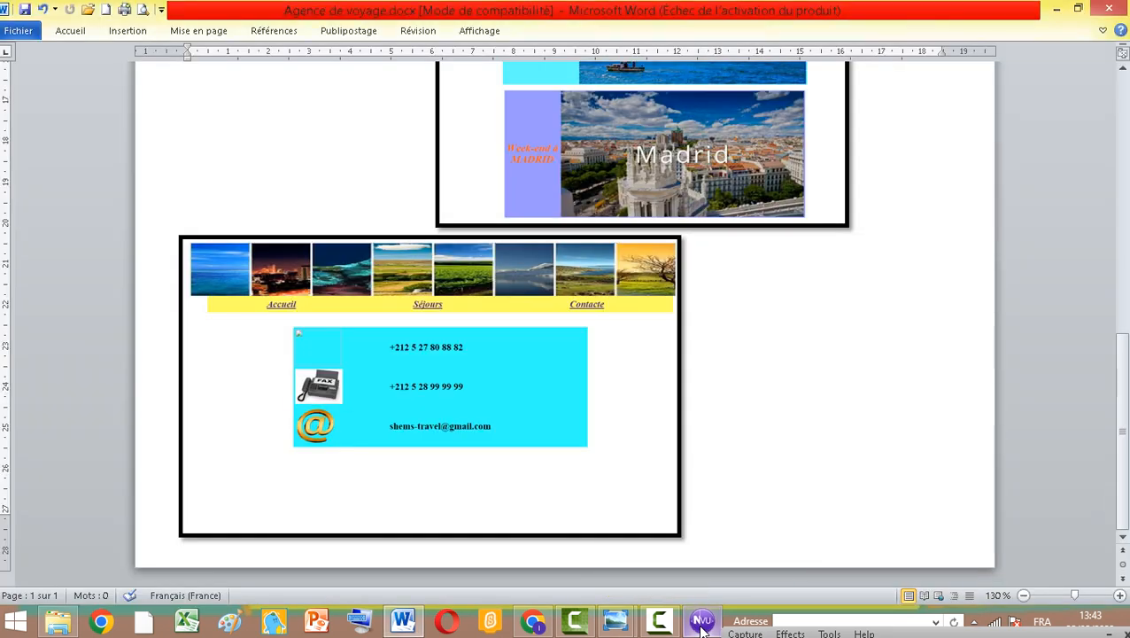
{"action": "left_click", "coordinate": [701, 625]}
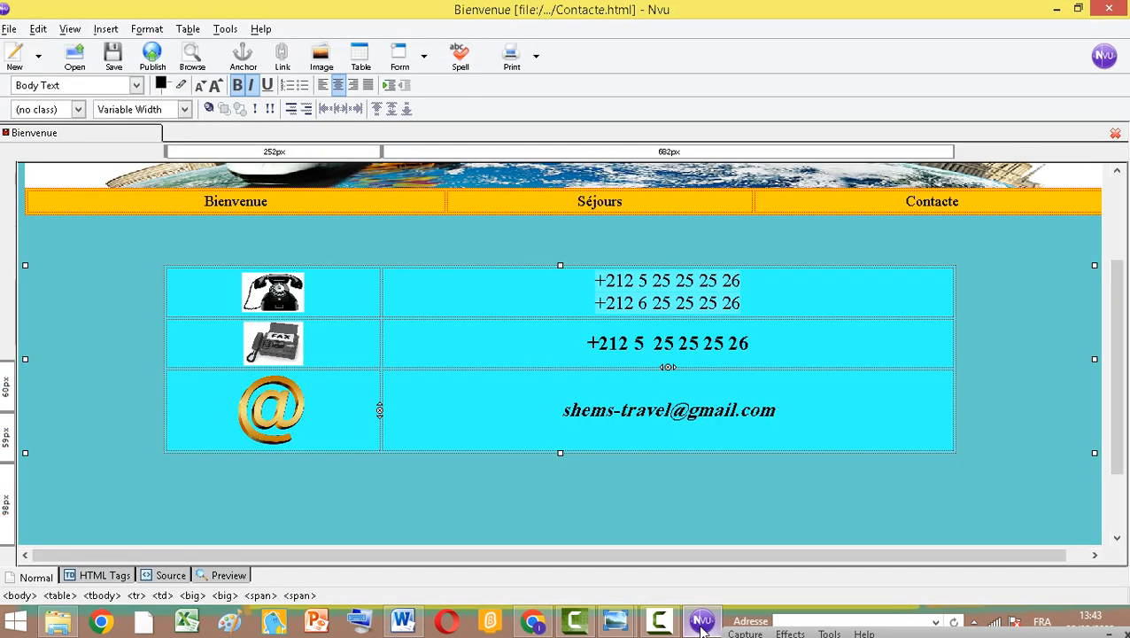
{"action": "scroll", "coordinate": [672, 346], "scroll_direction": "up", "scroll_amount": 3}
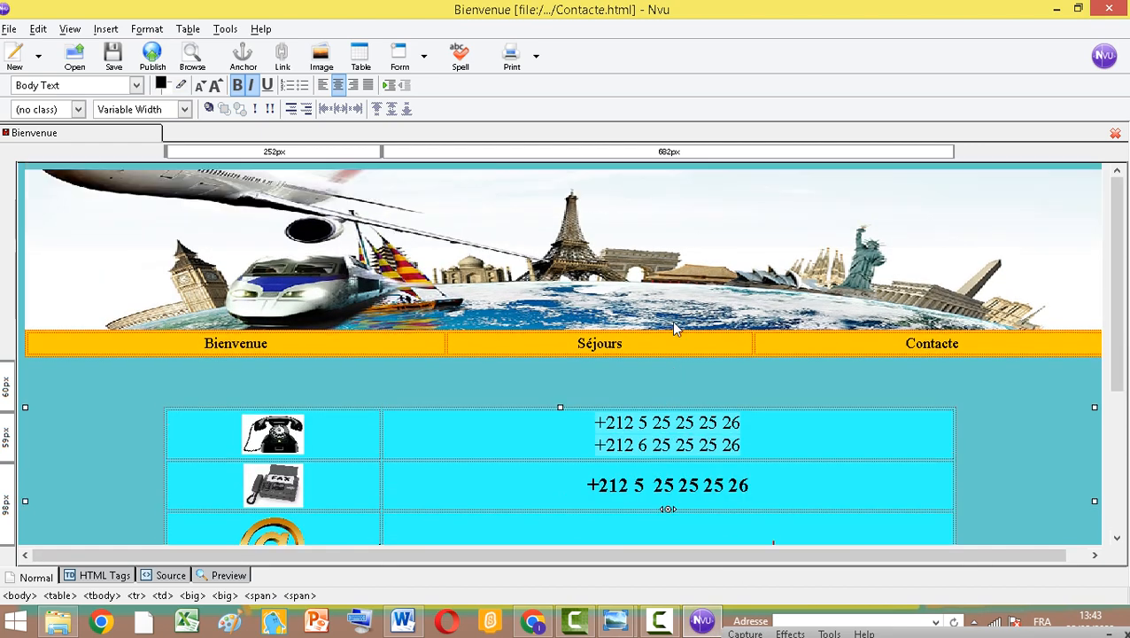
{"action": "scroll", "coordinate": [671, 321], "scroll_direction": "down", "scroll_amount": 2}
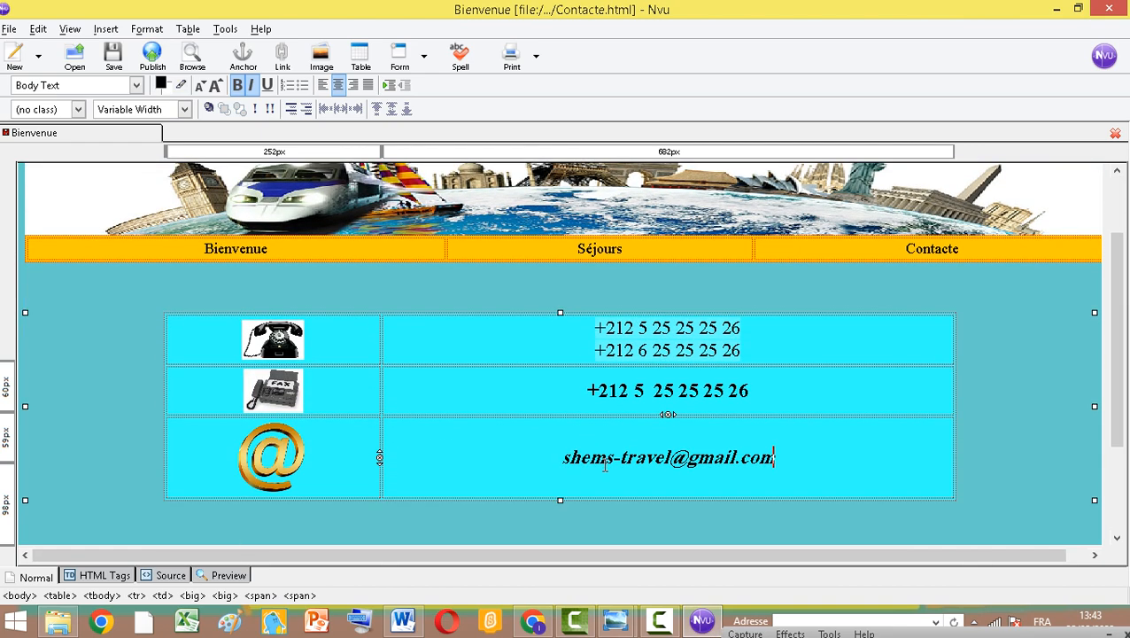
{"action": "left_click", "coordinate": [111, 59]}
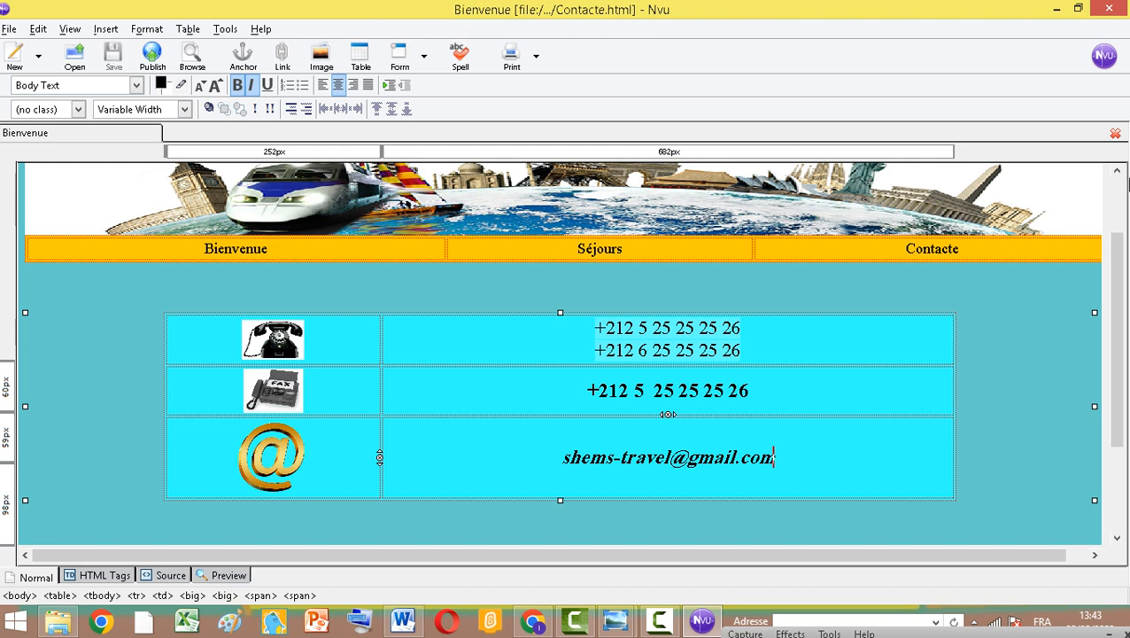
Link the Bienvenue menu item to the file Bienvenue.html
{"action": "left_click", "coordinate": [202, 253]}
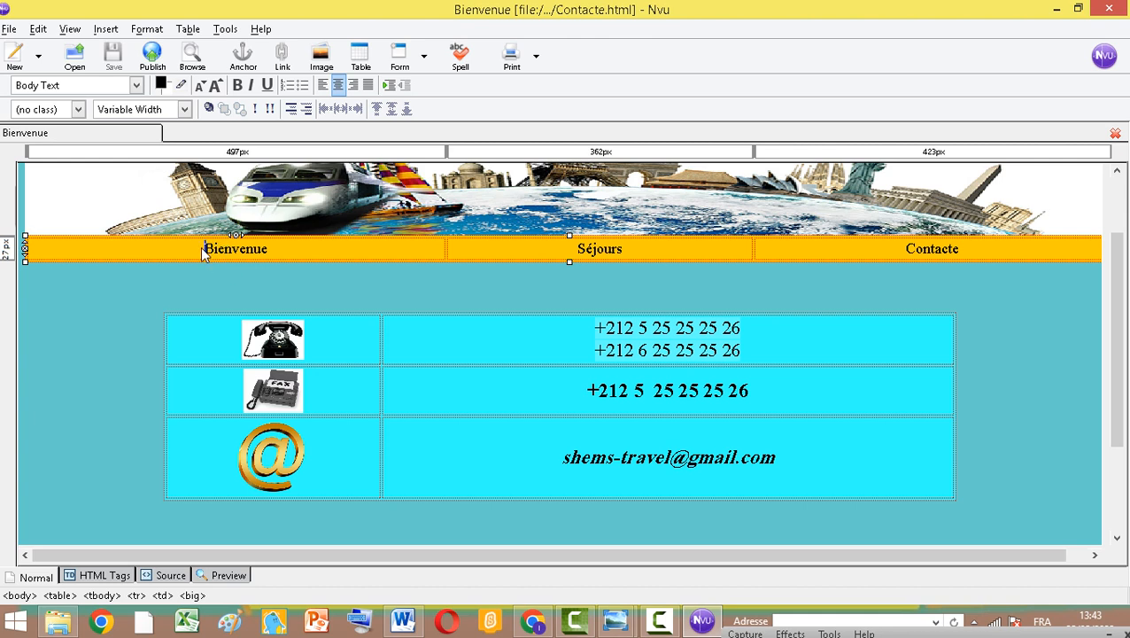
{"action": "left_click_drag", "start_coordinate": [203, 247], "coordinate": [270, 252]}
{"action": "left_click", "coordinate": [282, 62]}
{"action": "left_click", "coordinate": [309, 195]}
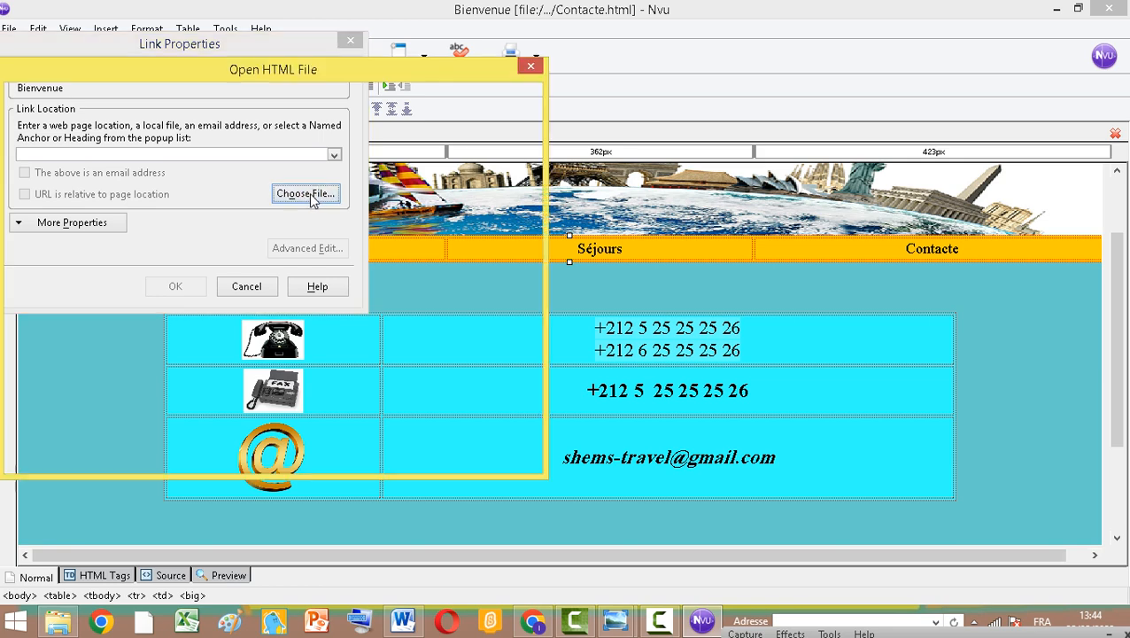
{"action": "left_click", "coordinate": [177, 211]}
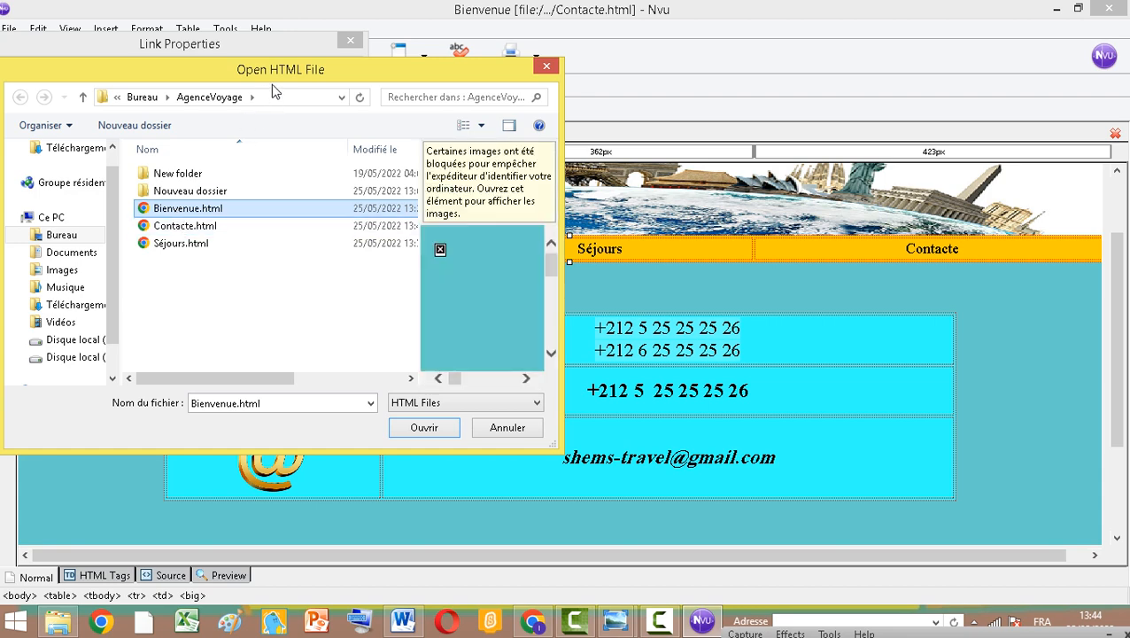
{"action": "left_click_drag", "start_coordinate": [271, 72], "coordinate": [685, 159]}
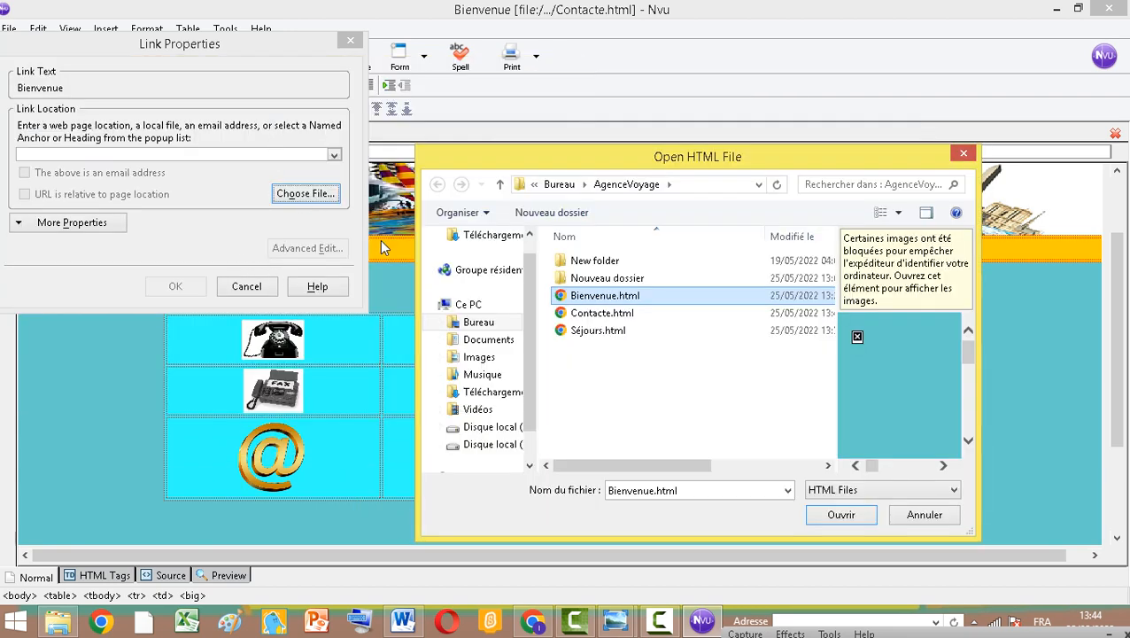
{"action": "left_click_drag", "start_coordinate": [514, 169], "coordinate": [589, 187]}
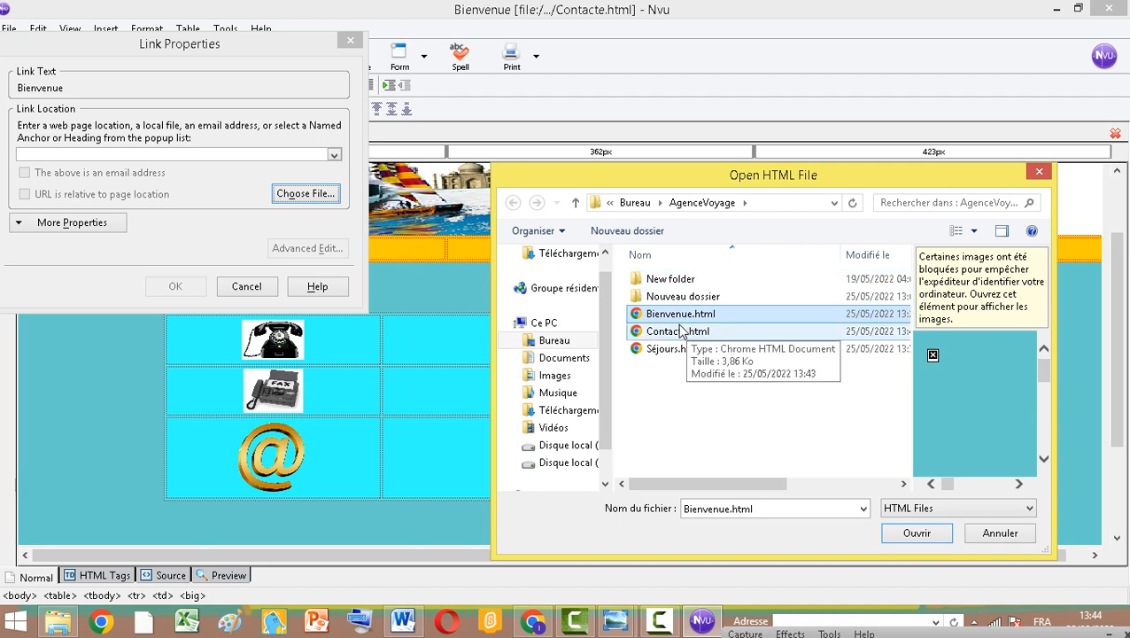
{"action": "left_click", "coordinate": [915, 532]}
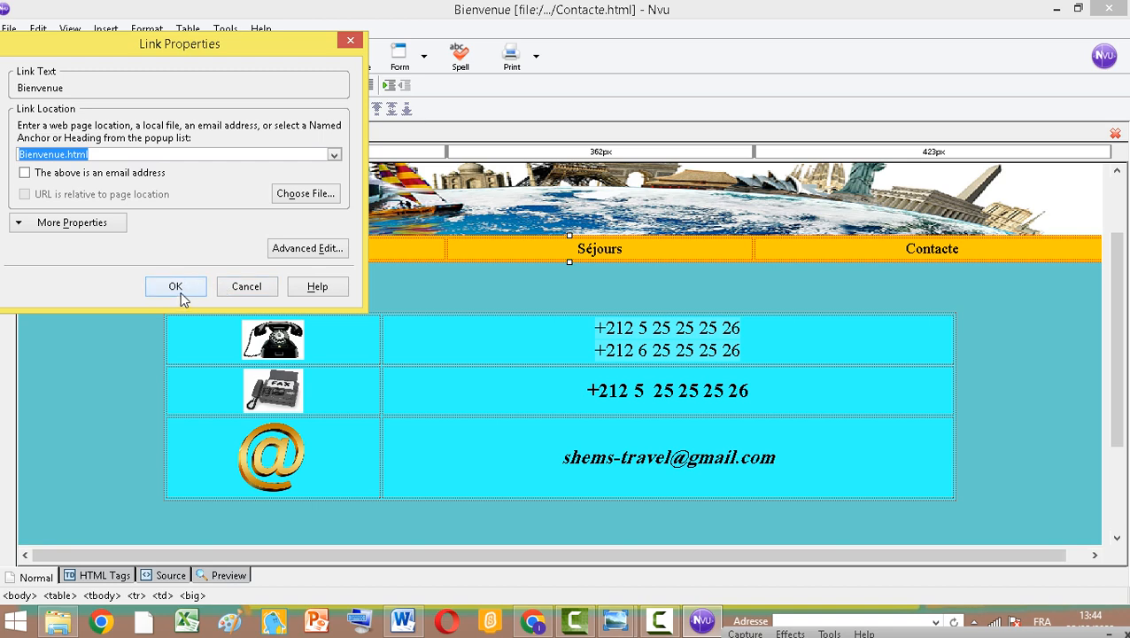
{"action": "left_click", "coordinate": [178, 288]}
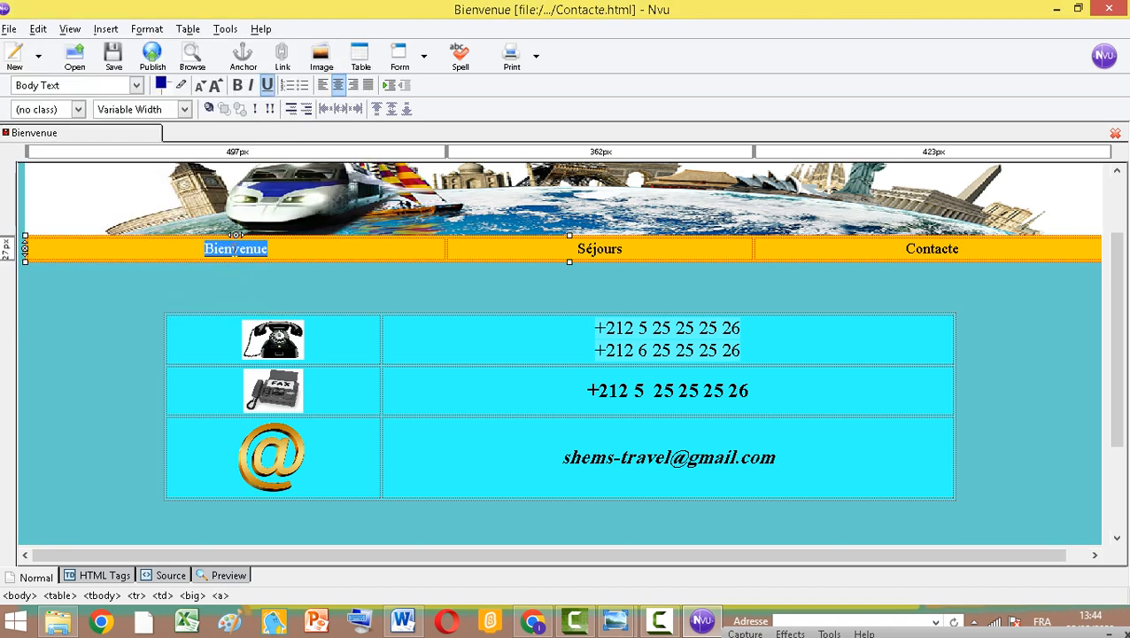
Link the Séjours menu item to the file Séjours.html
{"action": "left_click", "coordinate": [580, 249]}
{"action": "left_click_drag", "start_coordinate": [578, 250], "coordinate": [624, 251]}
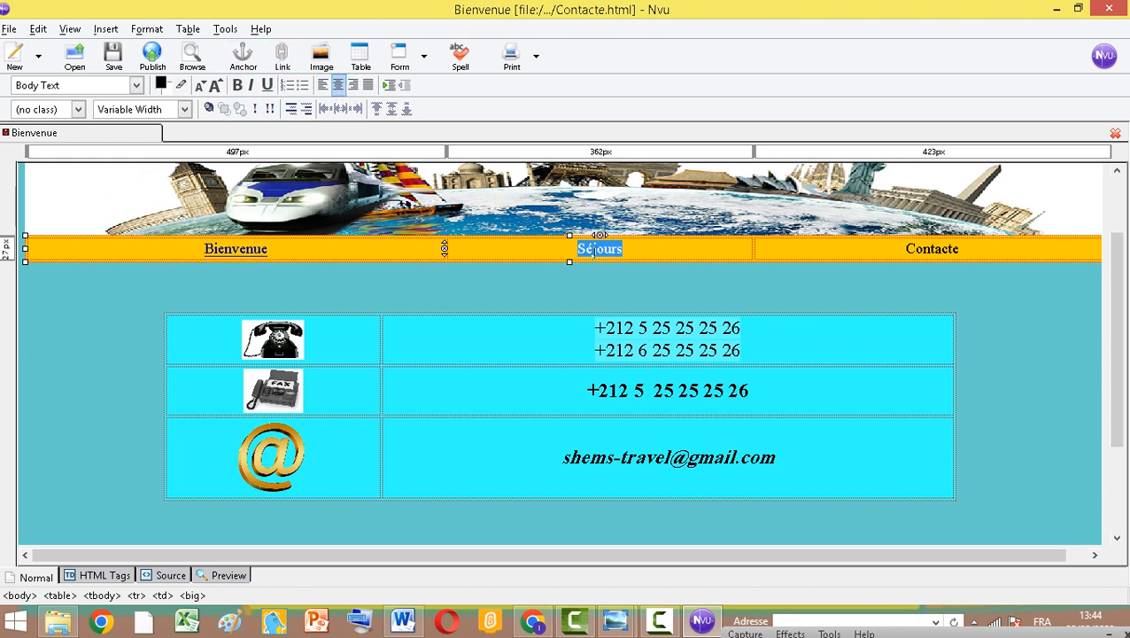
{"action": "left_click", "coordinate": [282, 63]}
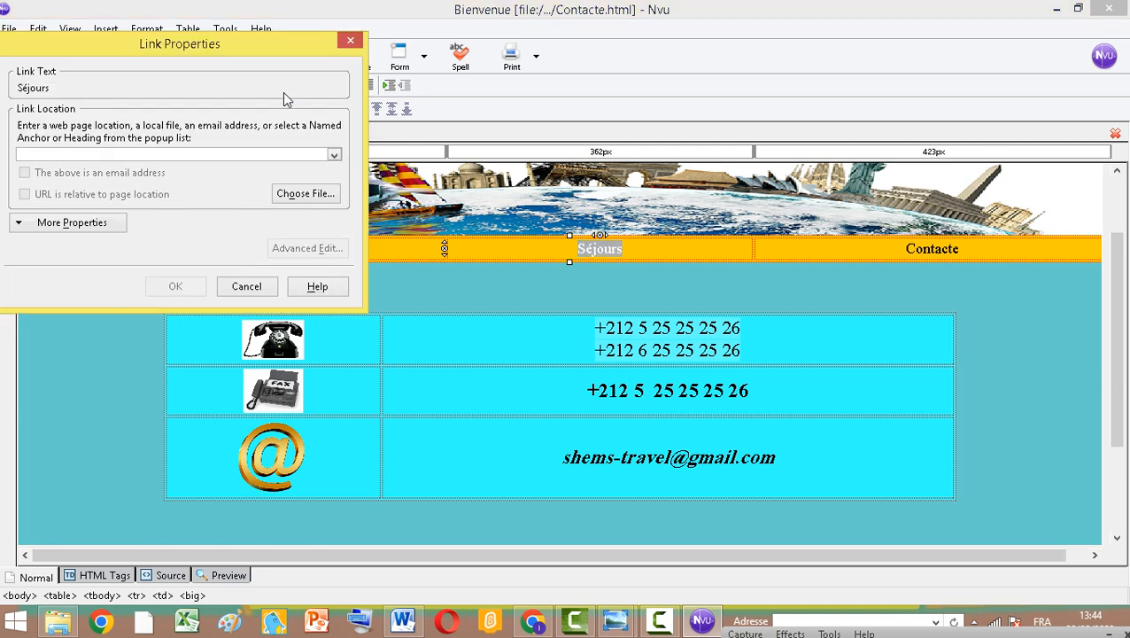
{"action": "left_click", "coordinate": [305, 197]}
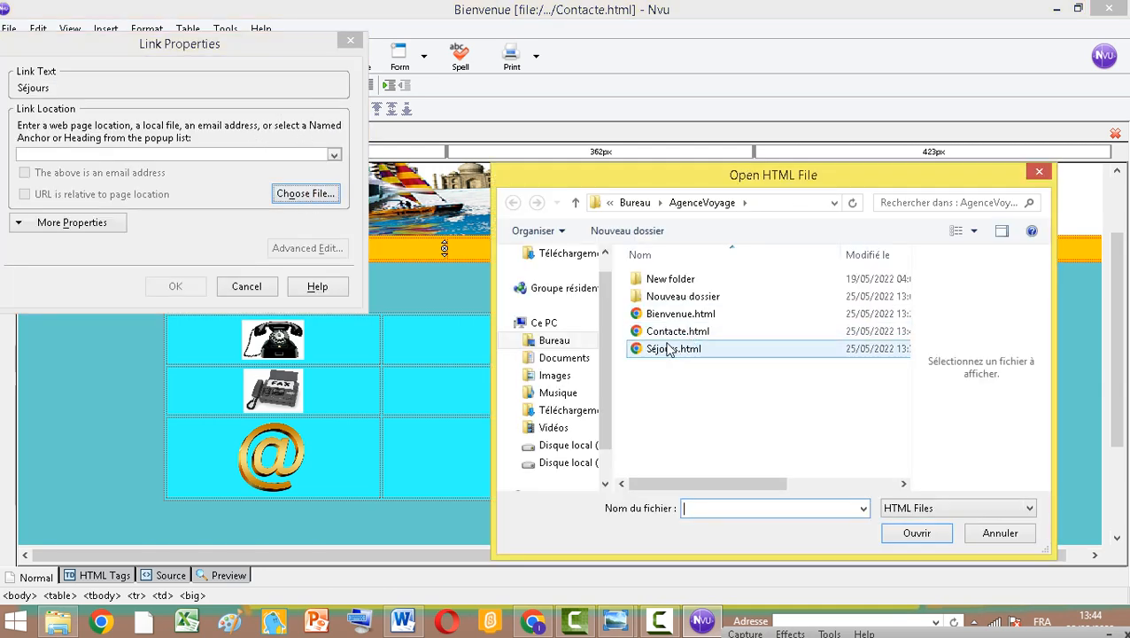
{"action": "left_click", "coordinate": [671, 350]}
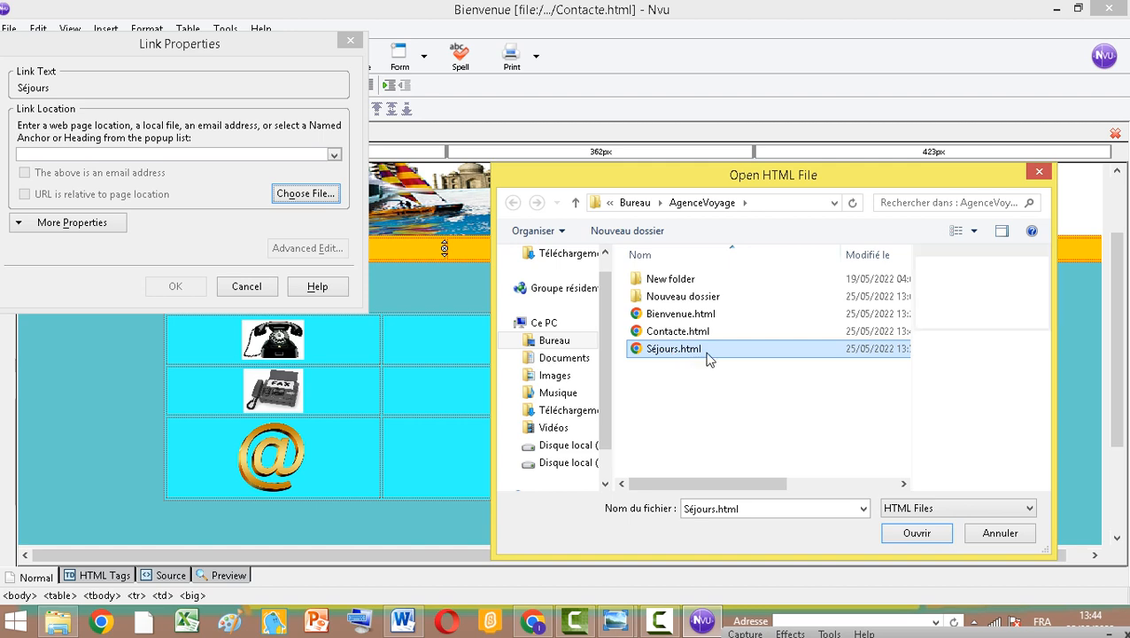
{"action": "left_click", "coordinate": [908, 534]}
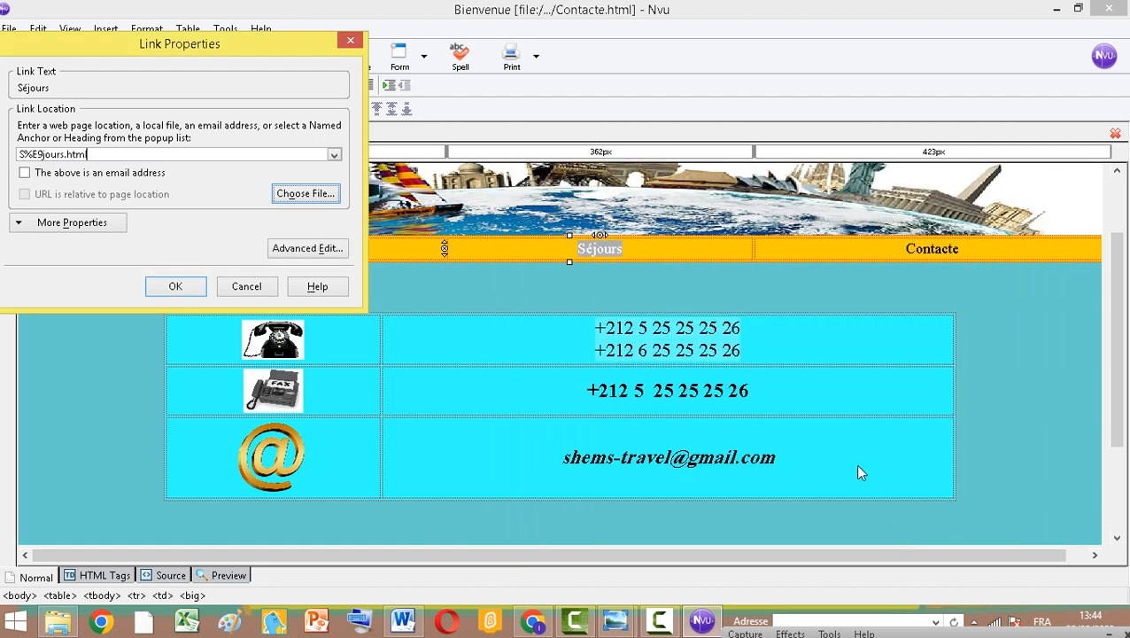
{"action": "left_click", "coordinate": [183, 288]}
Link the Contacte menu item to the file Contacte.html
{"action": "left_click", "coordinate": [930, 249]}
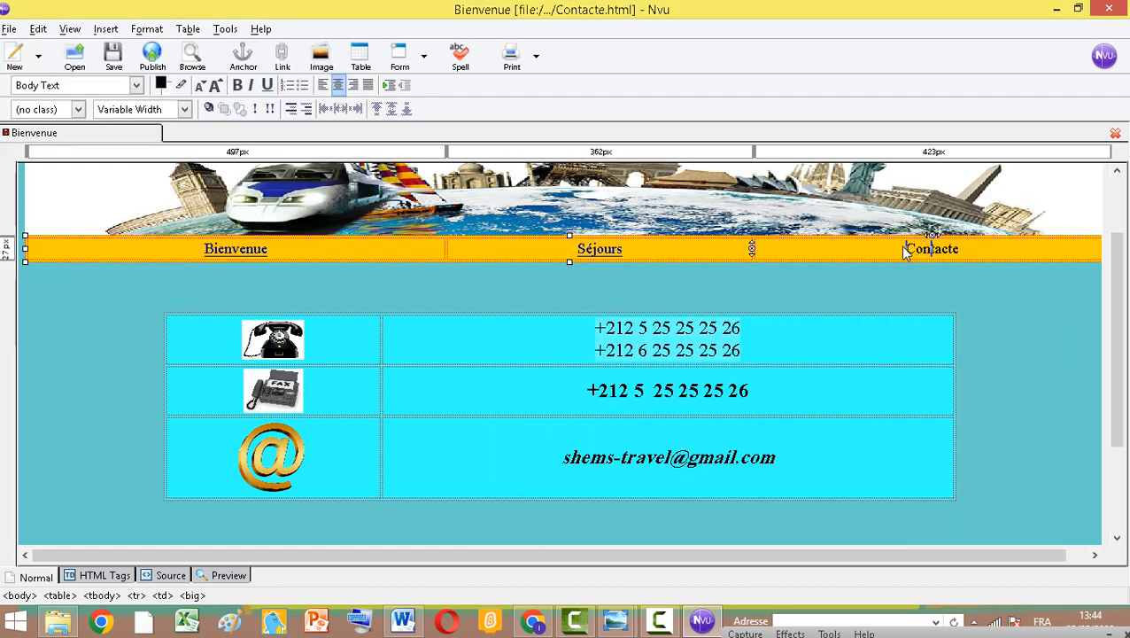
{"action": "left_click_drag", "start_coordinate": [907, 246], "coordinate": [966, 256]}
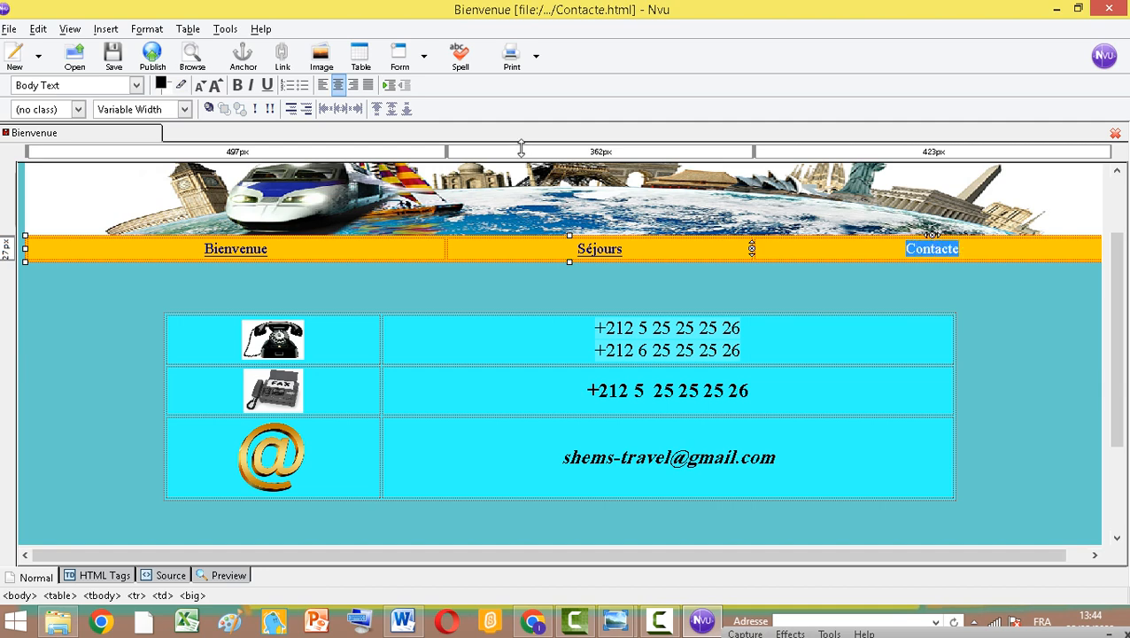
{"action": "left_click", "coordinate": [281, 59]}
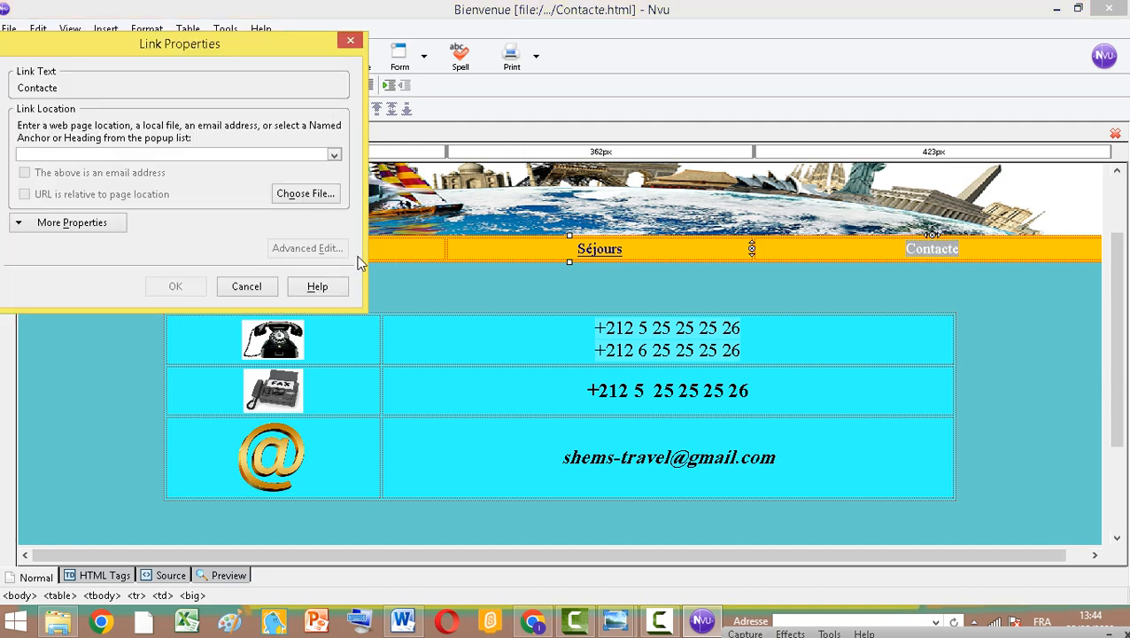
{"action": "left_click", "coordinate": [301, 193]}
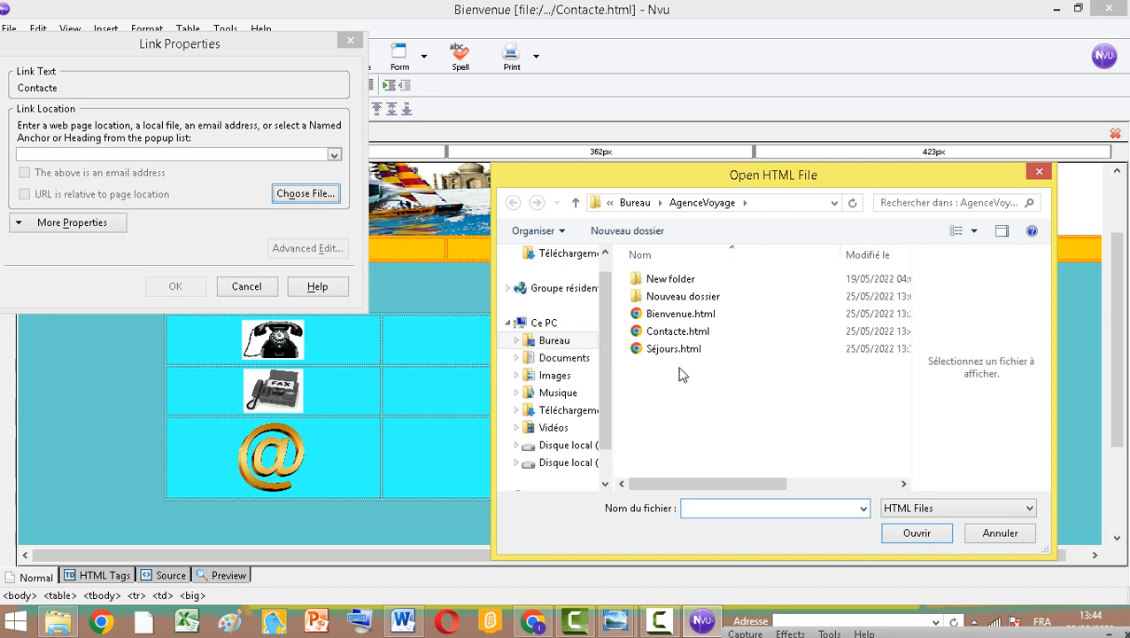
{"action": "left_click", "coordinate": [665, 338]}
{"action": "left_click", "coordinate": [916, 532]}
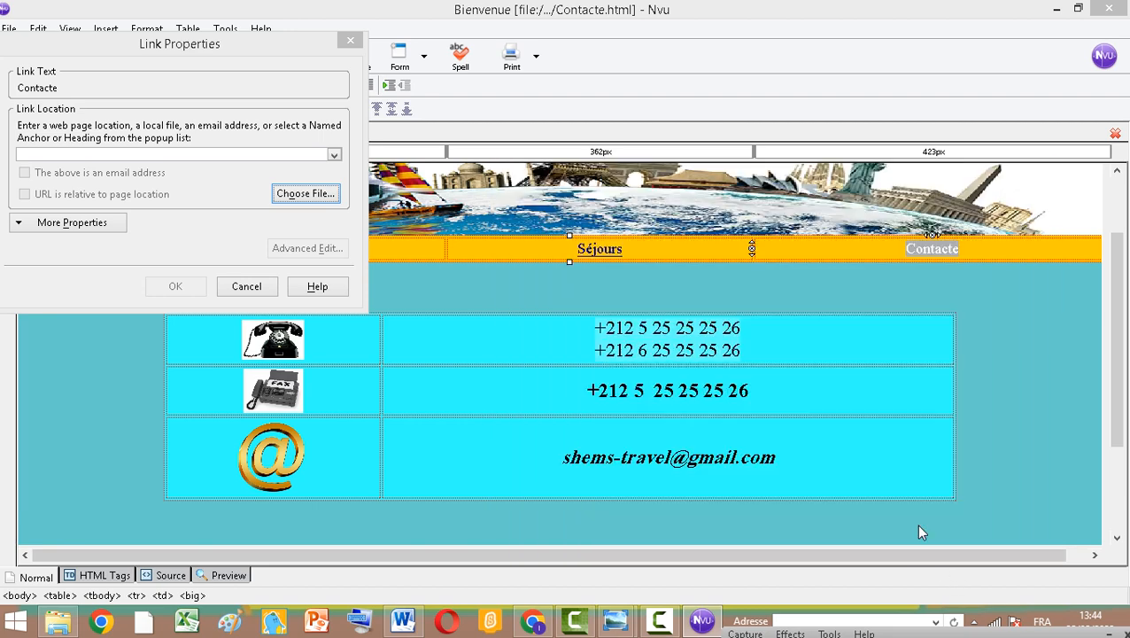
{"action": "left_click", "coordinate": [175, 286]}
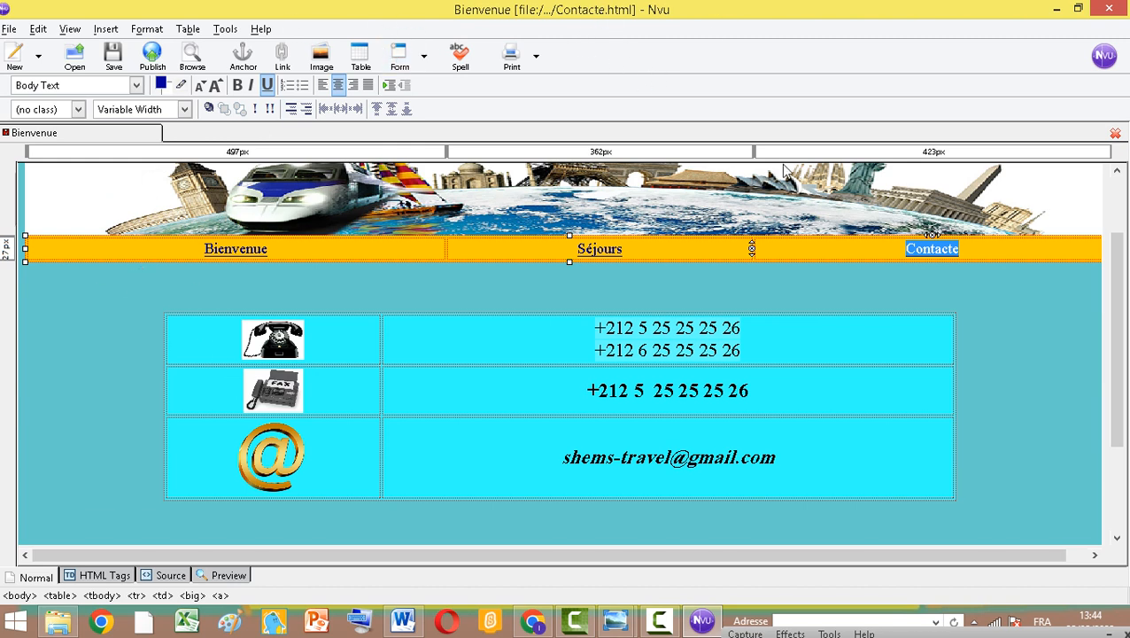
Open the Bienvenue.html page for editing in a new tab
{"action": "left_click", "coordinate": [927, 273]}
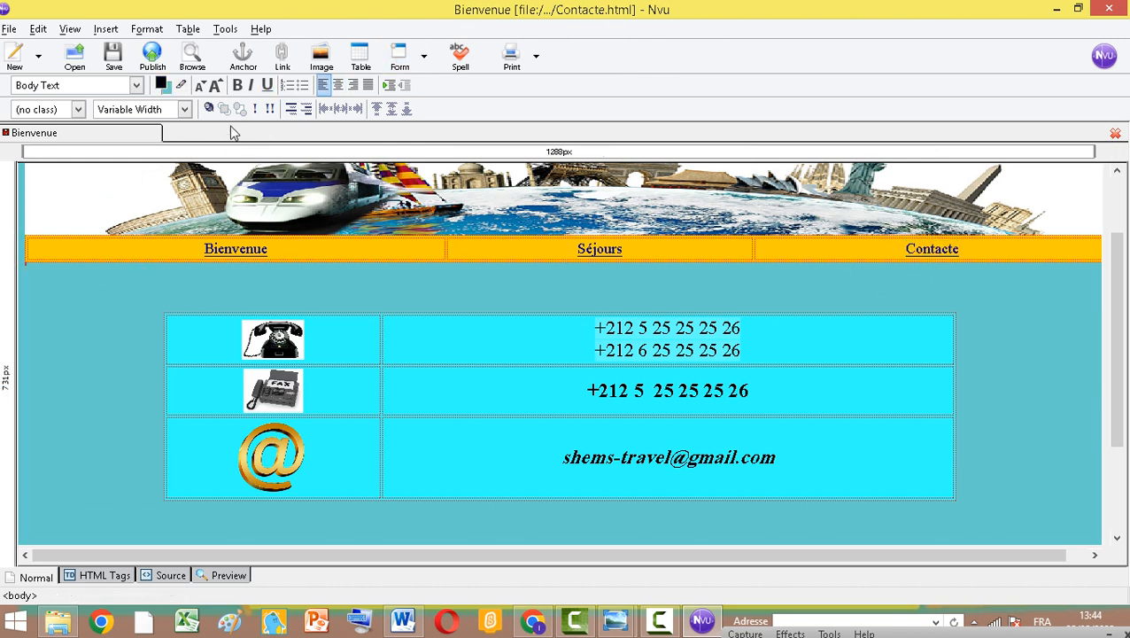
{"action": "left_click", "coordinate": [9, 28]}
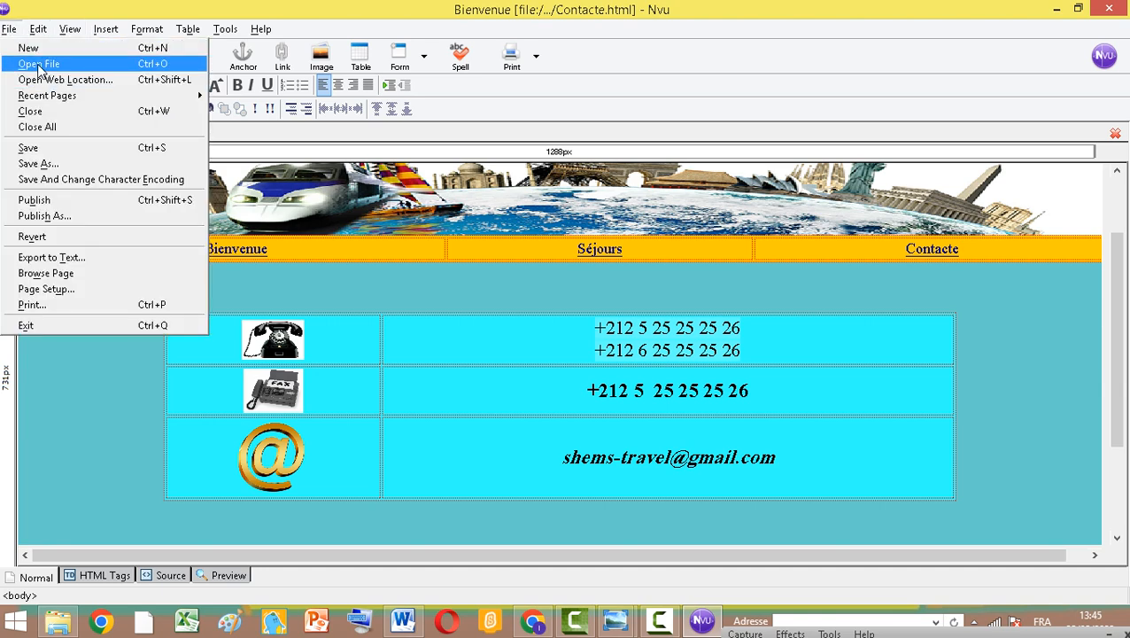
{"action": "left_click", "coordinate": [39, 63]}
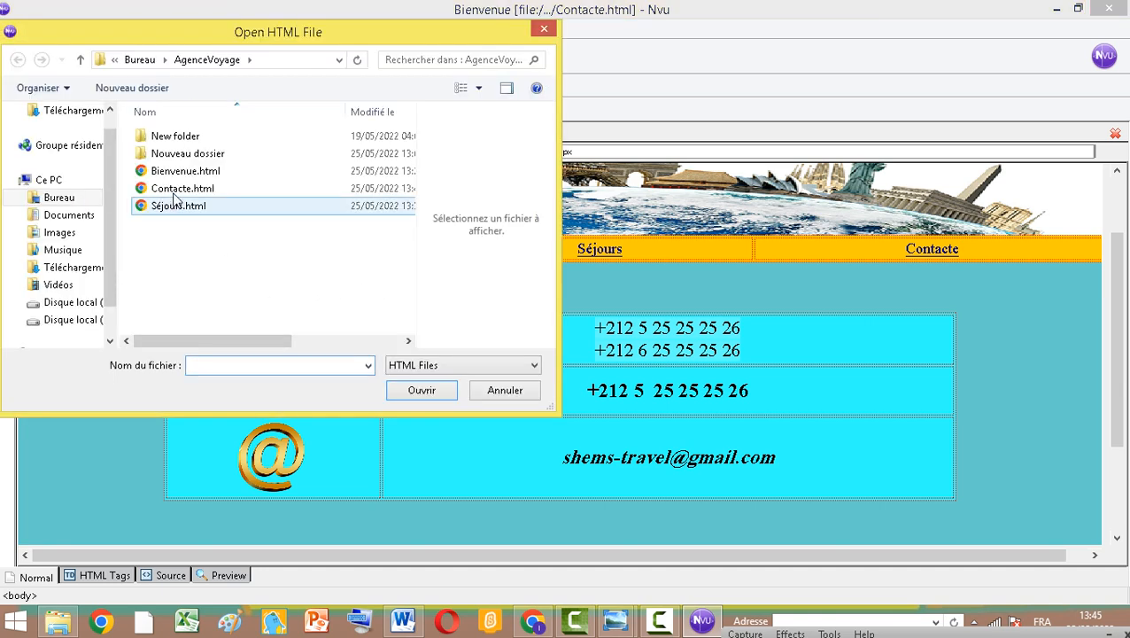
{"action": "left_click", "coordinate": [183, 172]}
{"action": "left_click", "coordinate": [432, 393]}
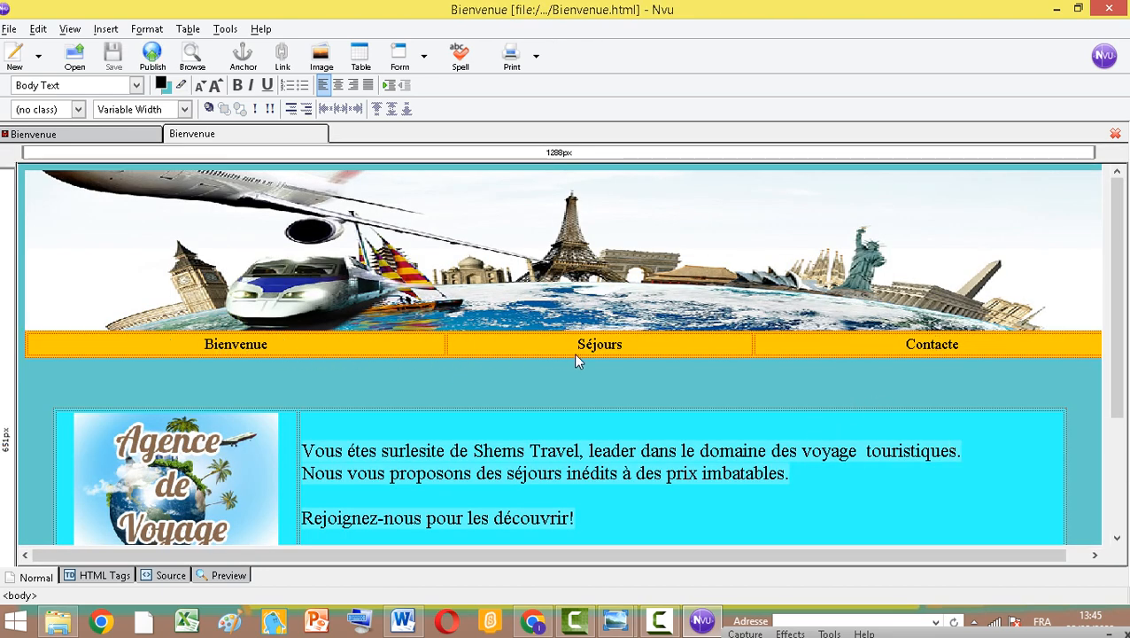
Copy the linked menu row from the Contacte page and paste it over the Bienvenue page's menu row
{"action": "left_click", "coordinate": [91, 137]}
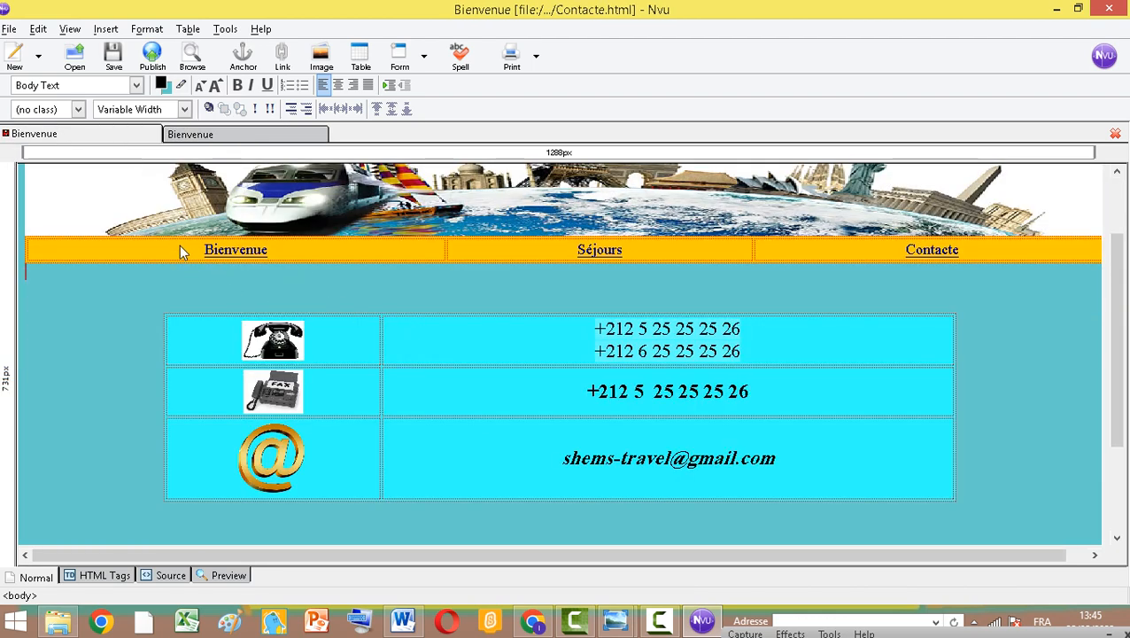
{"action": "left_click_drag", "start_coordinate": [201, 250], "coordinate": [940, 252]}
{"action": "key", "text": "ctrl+c"}
{"action": "right_click", "coordinate": [937, 248]}
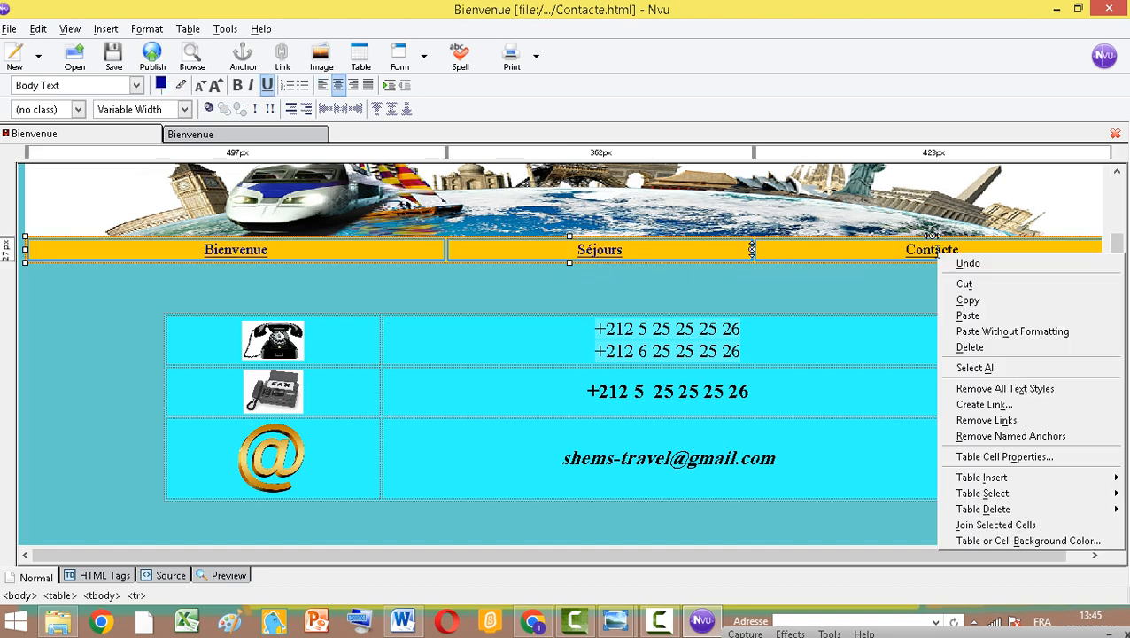
{"action": "left_click", "coordinate": [966, 302]}
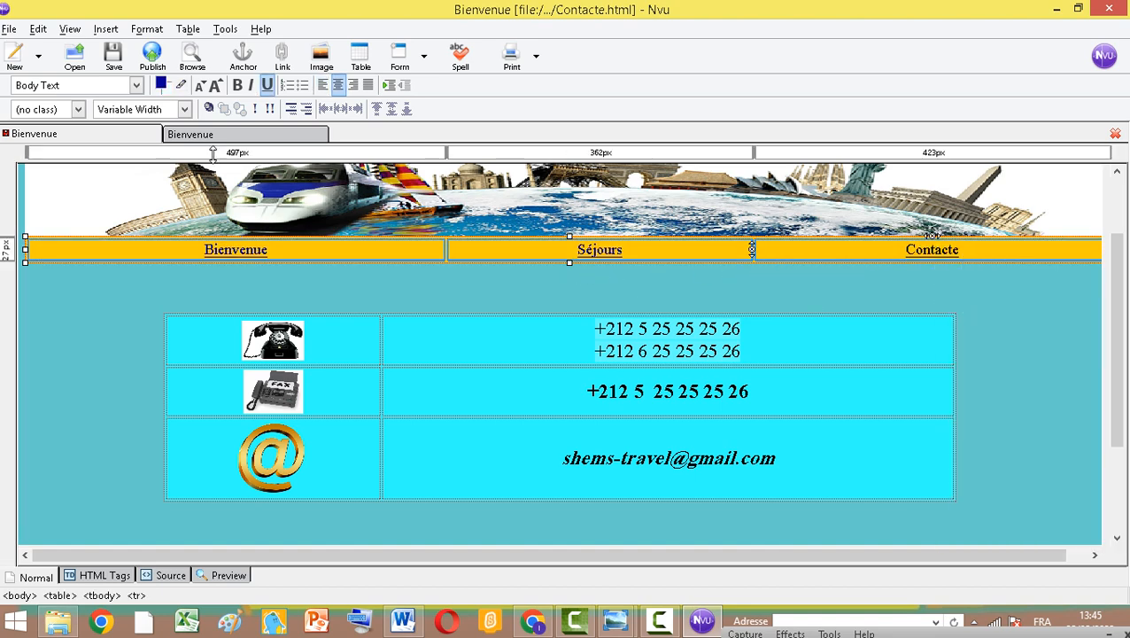
{"action": "left_click", "coordinate": [179, 134]}
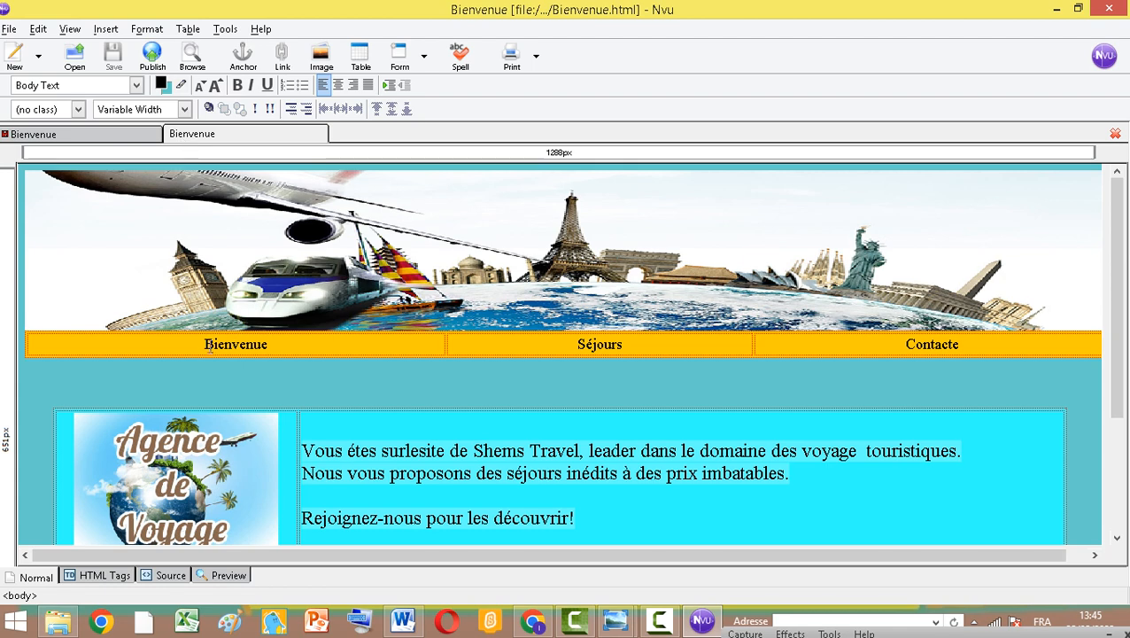
{"action": "left_click_drag", "start_coordinate": [200, 350], "coordinate": [888, 346]}
{"action": "right_click", "coordinate": [889, 345]}
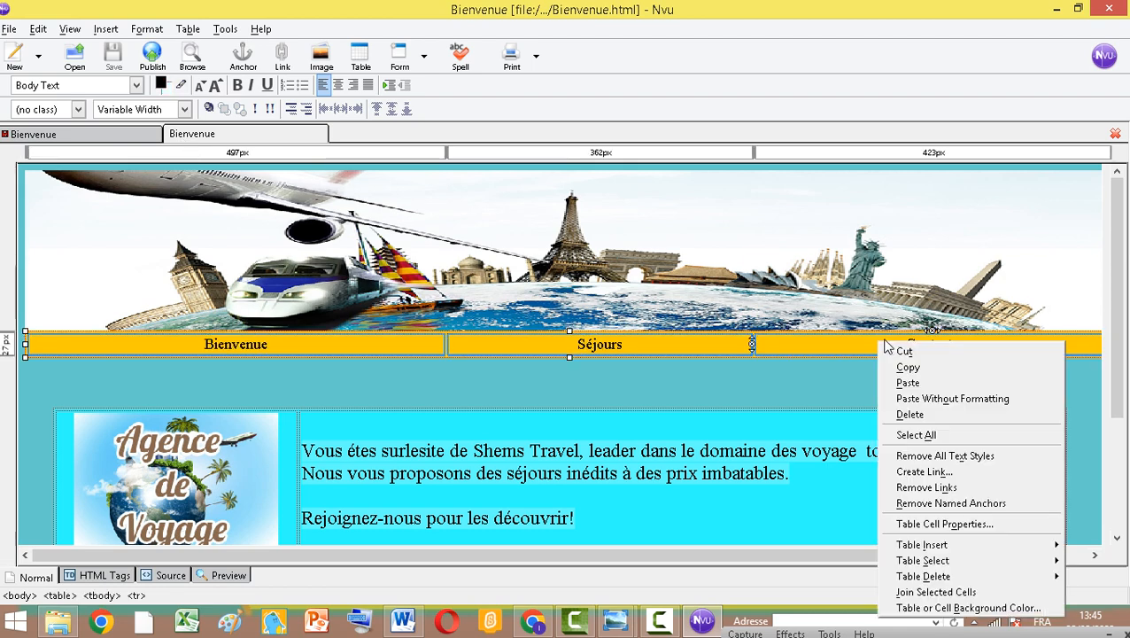
{"action": "left_click", "coordinate": [906, 381]}
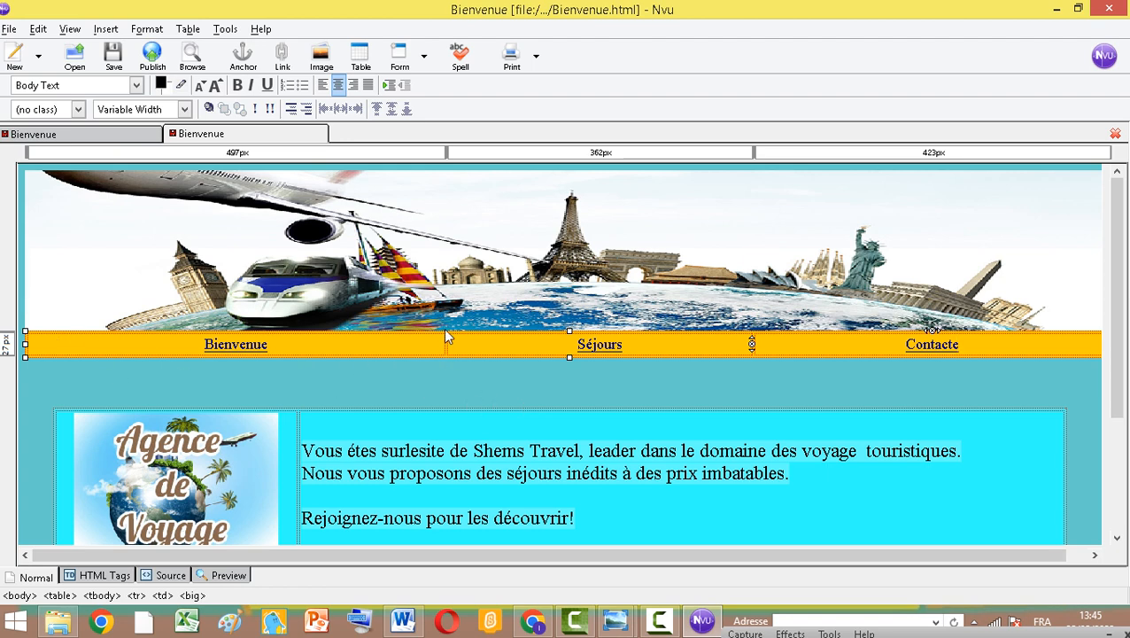
Open the Séjours.html page for editing in a new tab
{"action": "left_click", "coordinate": [9, 28]}
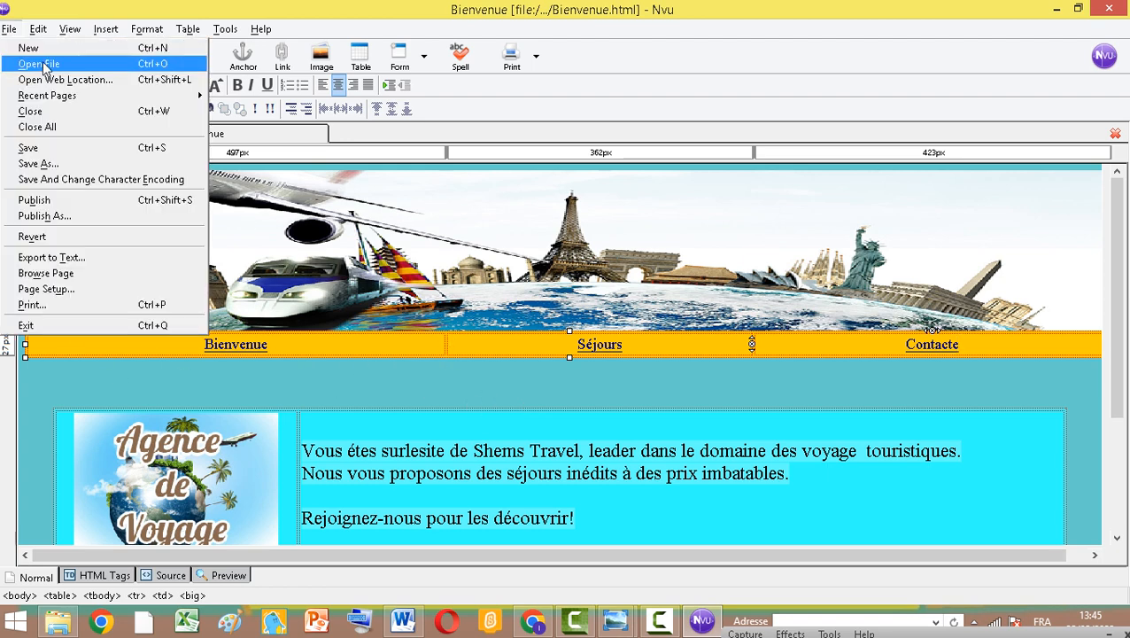
{"action": "left_click", "coordinate": [43, 65]}
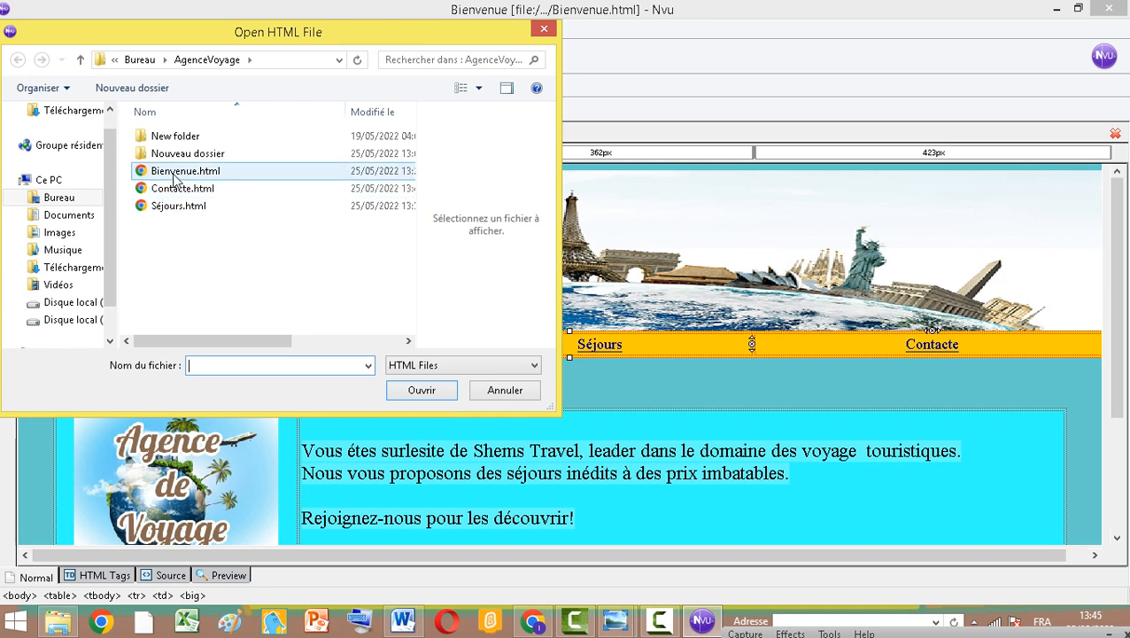
{"action": "left_click", "coordinate": [174, 206]}
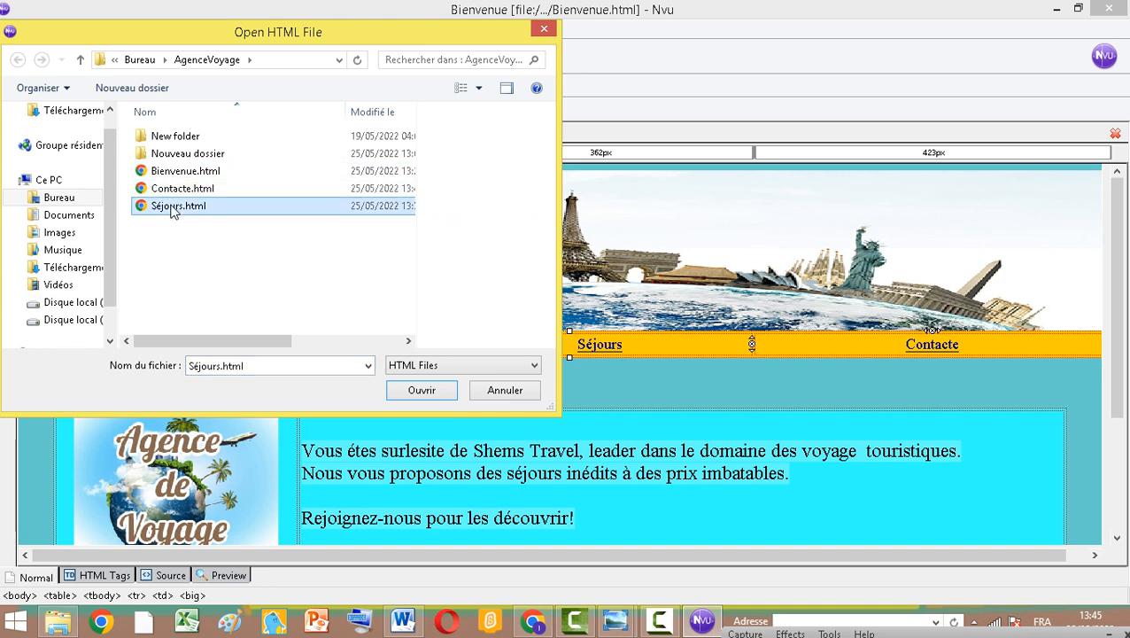
{"action": "left_click", "coordinate": [422, 391]}
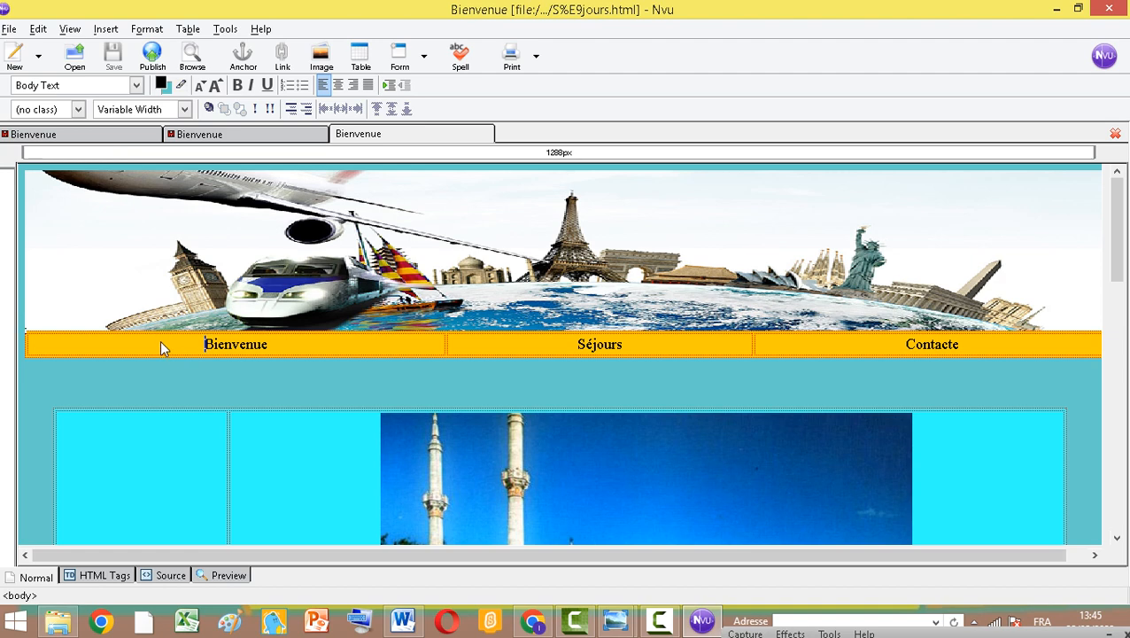
Paste the linked menu row over the Séjours page's menu row and save the page
{"action": "left_click_drag", "start_coordinate": [159, 346], "coordinate": [893, 348]}
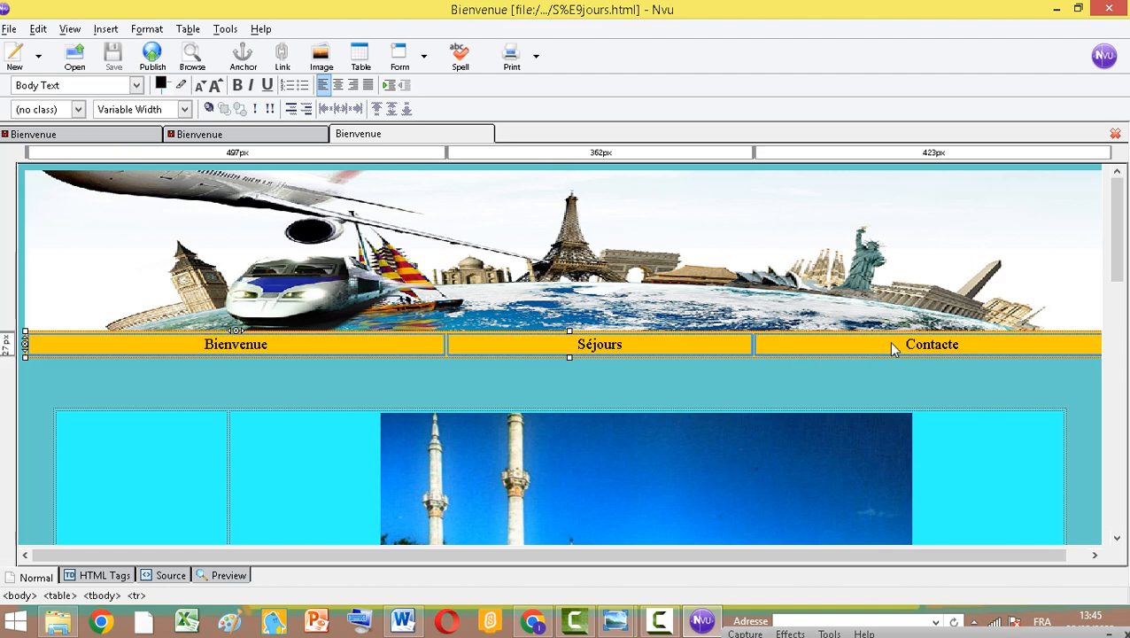
{"action": "right_click", "coordinate": [880, 345]}
{"action": "left_click", "coordinate": [918, 388]}
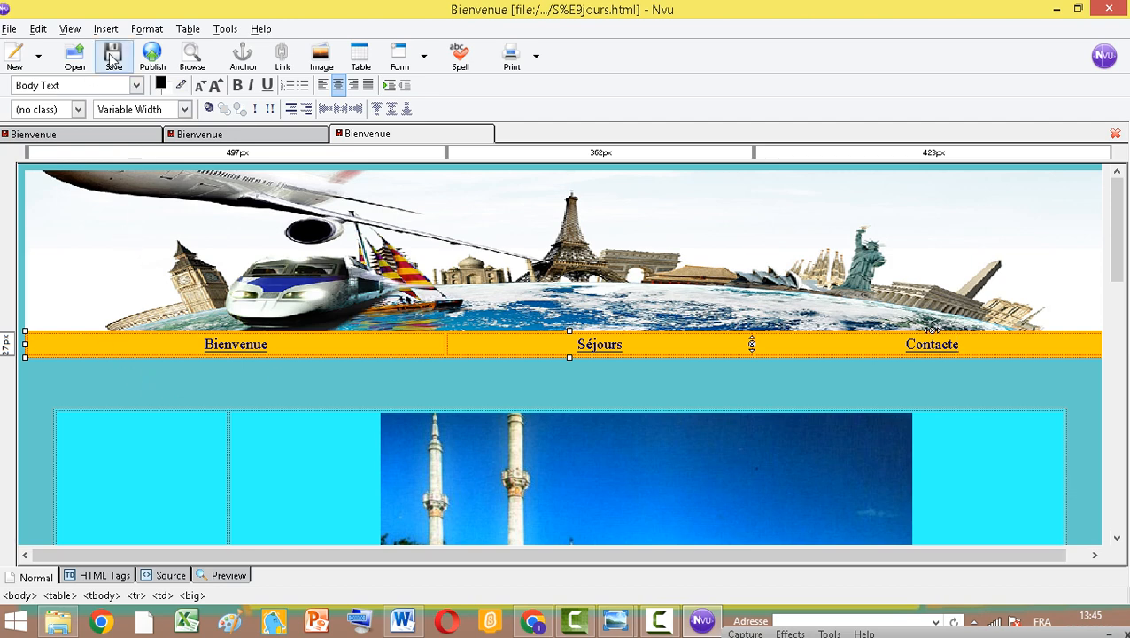
{"action": "left_click", "coordinate": [111, 58]}
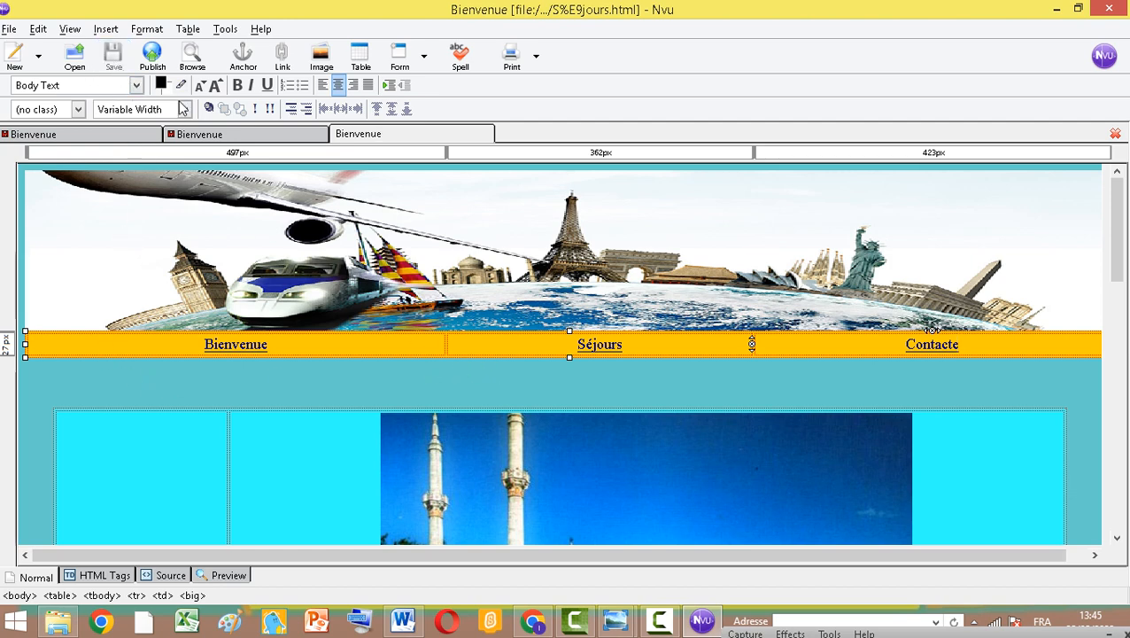
Preview the Bienvenue page in the web browser
{"action": "left_click", "coordinate": [197, 134]}
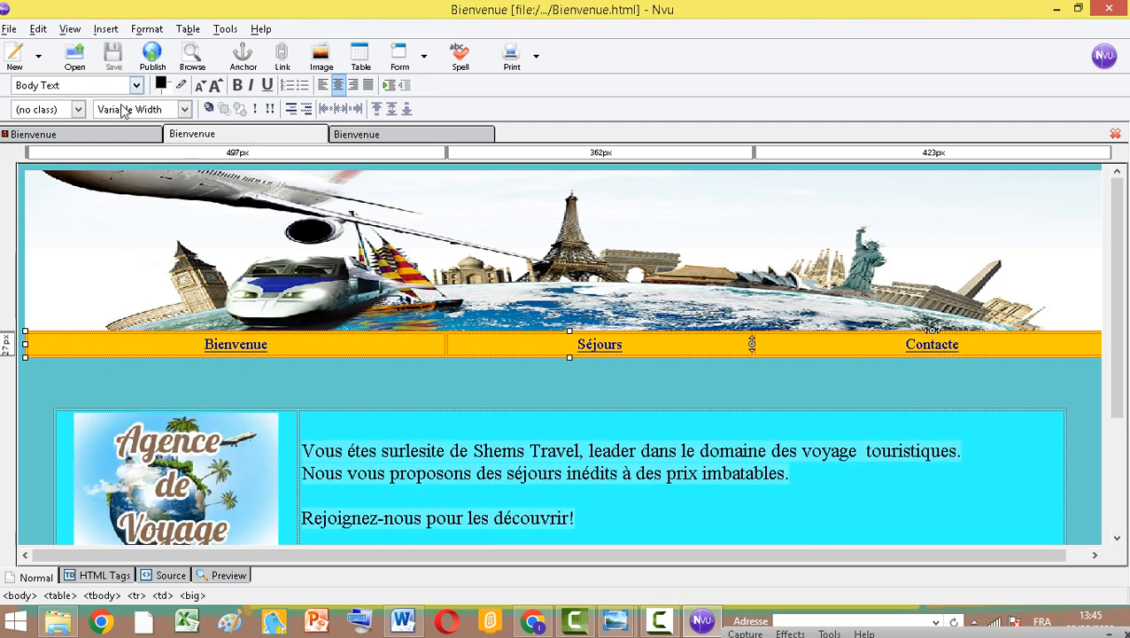
{"action": "left_click", "coordinate": [127, 135]}
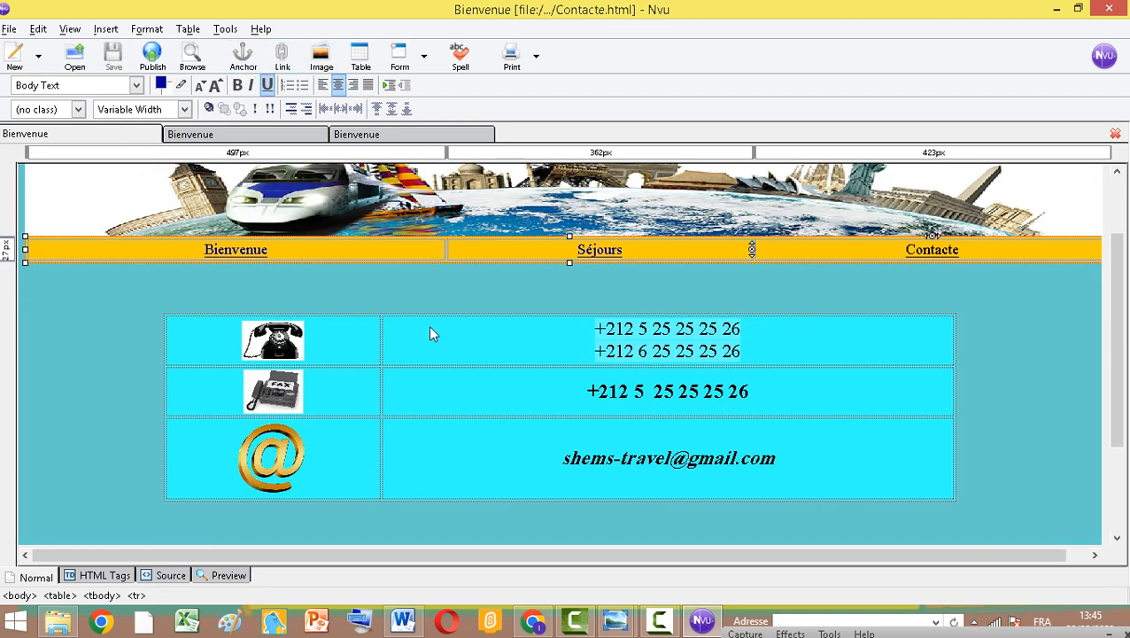
{"action": "left_click", "coordinate": [258, 133]}
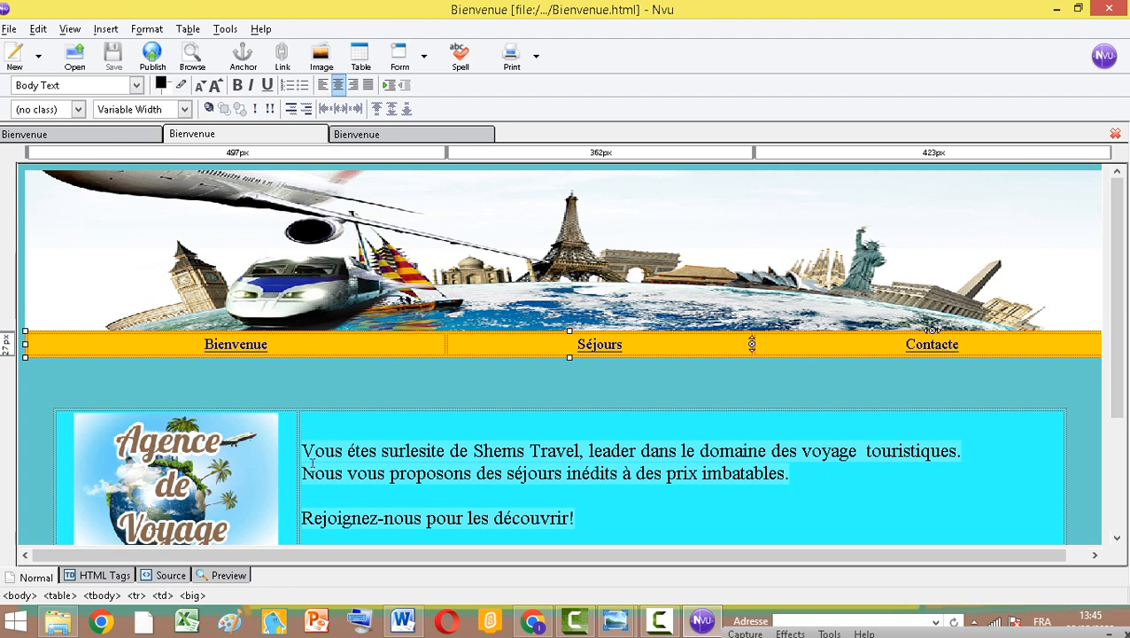
{"action": "left_click", "coordinate": [191, 51]}
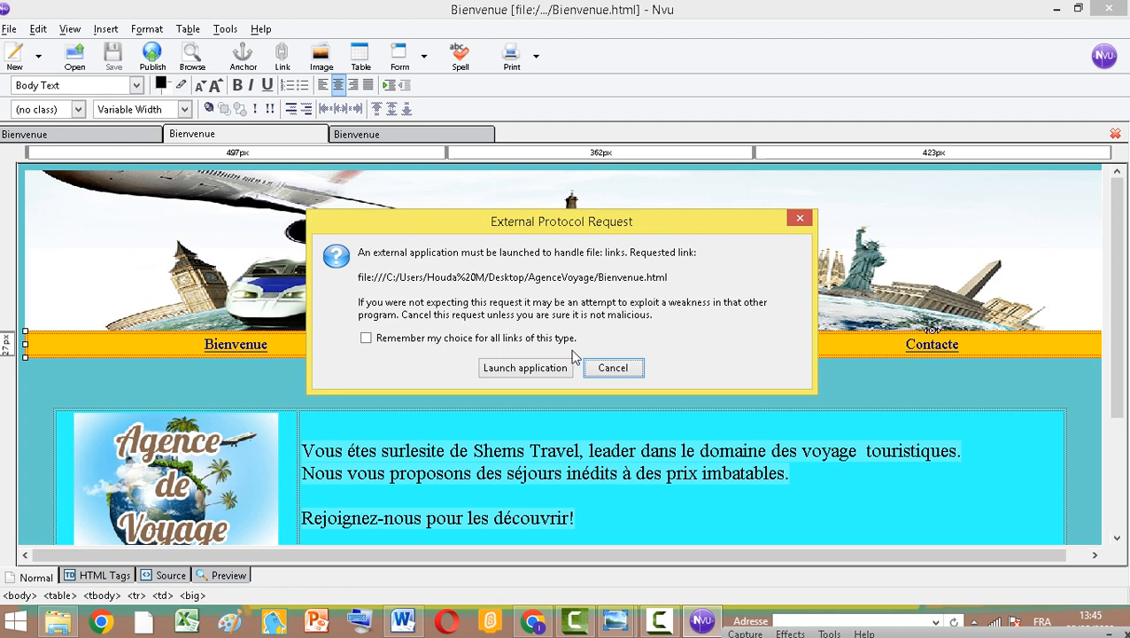
{"action": "left_click", "coordinate": [541, 368]}
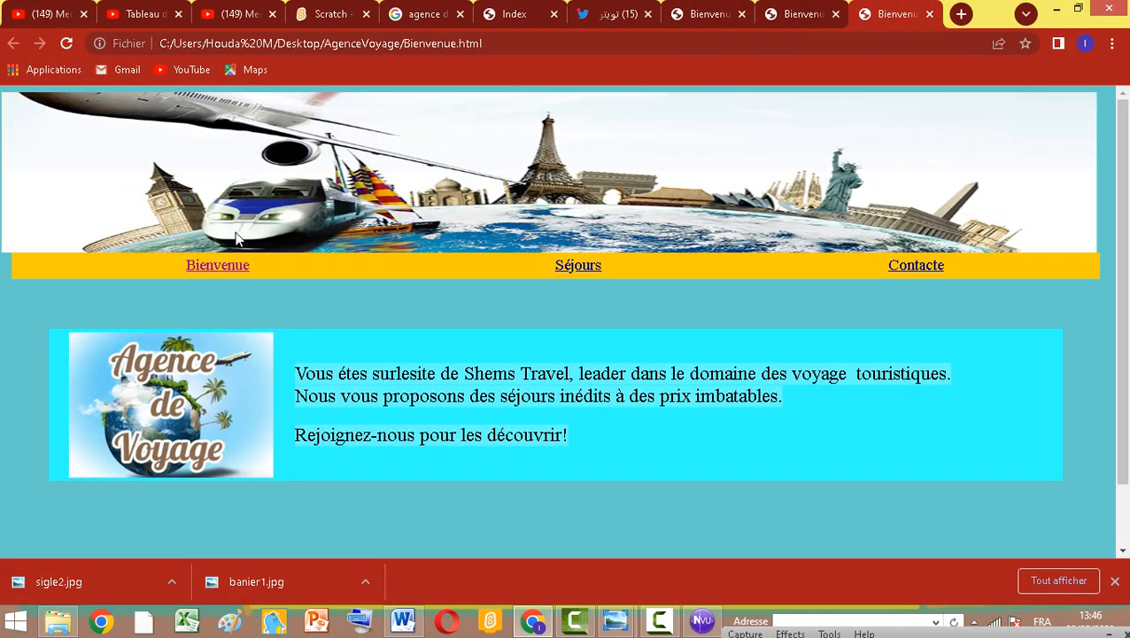
Test the Séjours menu link on the previewed page in the browser
{"action": "scroll", "coordinate": [363, 494], "scroll_direction": "down", "scroll_amount": 1}
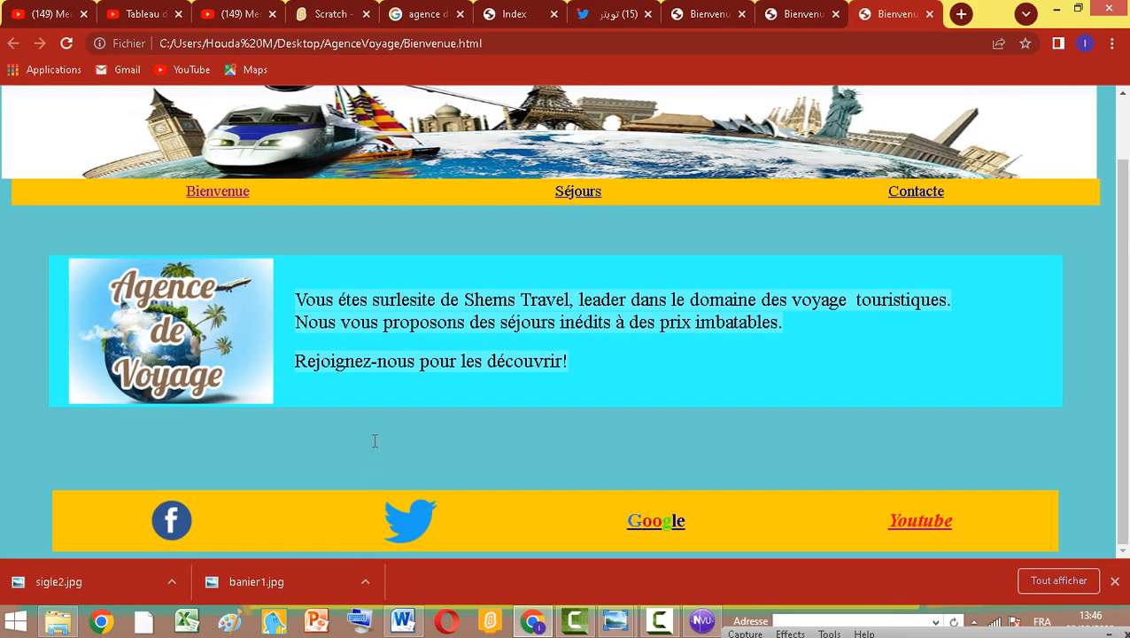
{"action": "scroll", "coordinate": [374, 440], "scroll_direction": "up", "scroll_amount": 1}
{"action": "left_click", "coordinate": [581, 271]}
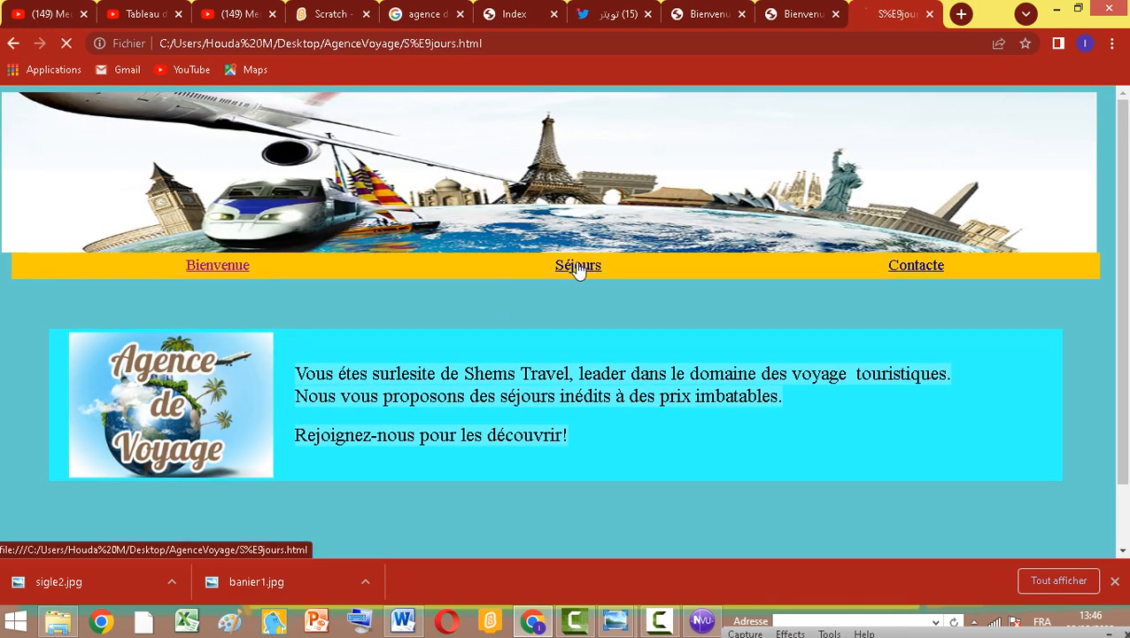
Test the Contacte menu link on the previewed Séjours page in the browser
{"action": "scroll", "coordinate": [576, 319], "scroll_direction": "down", "scroll_amount": 6}
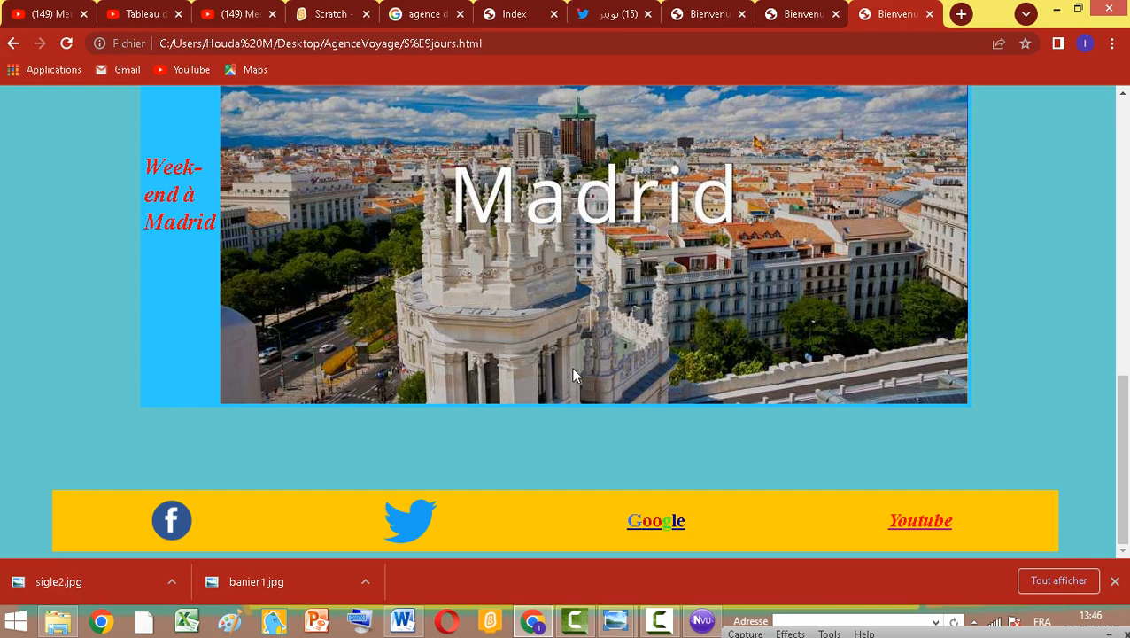
{"action": "scroll", "coordinate": [571, 366], "scroll_direction": "up", "scroll_amount": 15}
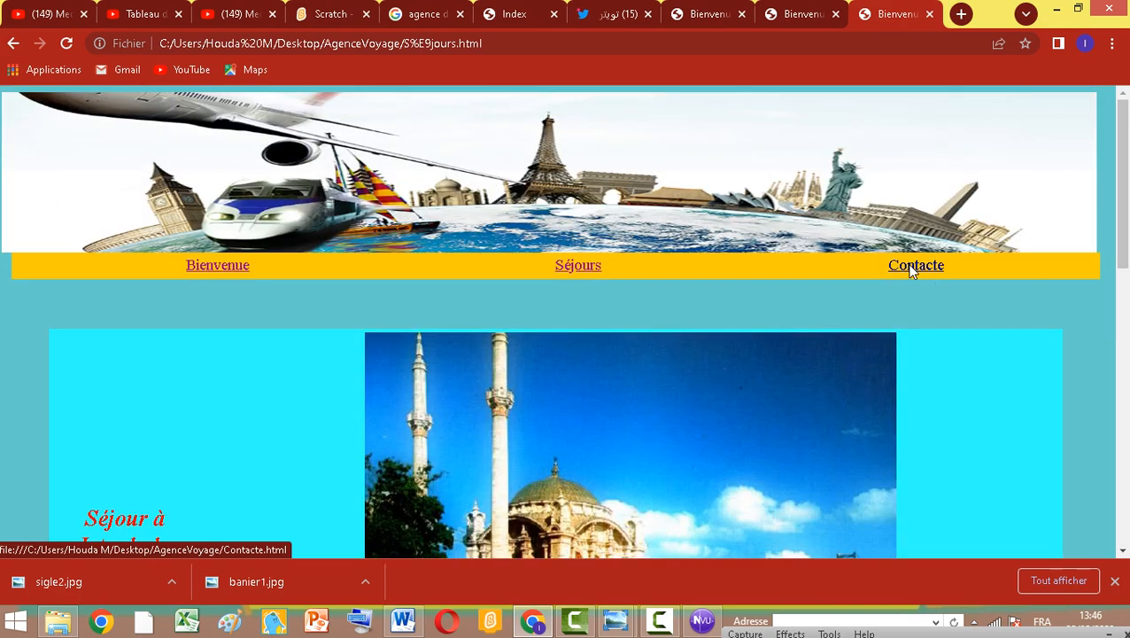
{"action": "left_click", "coordinate": [917, 273]}
Test the Bienvenue menu link on the previewed Contacte page
{"action": "scroll", "coordinate": [753, 328], "scroll_direction": "down", "scroll_amount": 3}
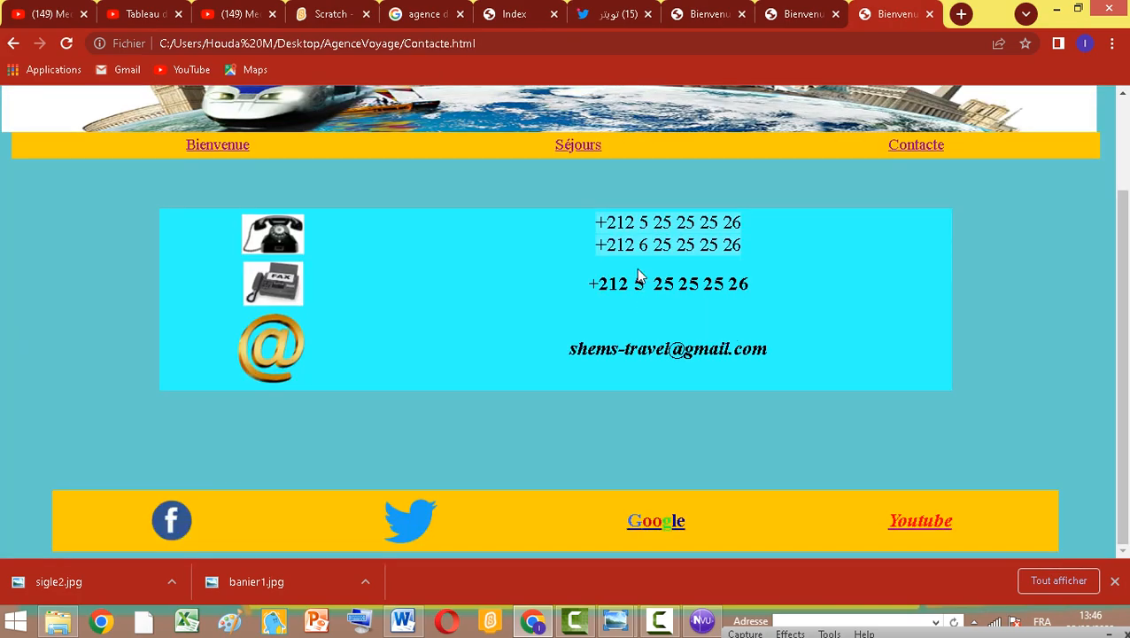
{"action": "scroll", "coordinate": [621, 277], "scroll_direction": "up", "scroll_amount": 2}
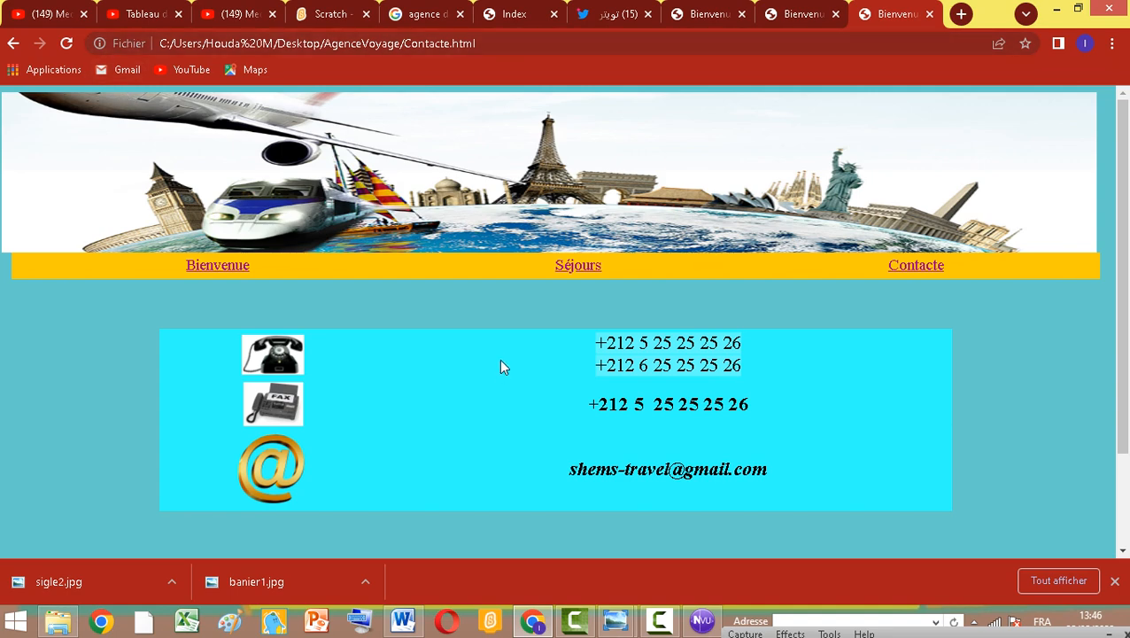
{"action": "scroll", "coordinate": [65, 407], "scroll_direction": "down", "scroll_amount": 2}
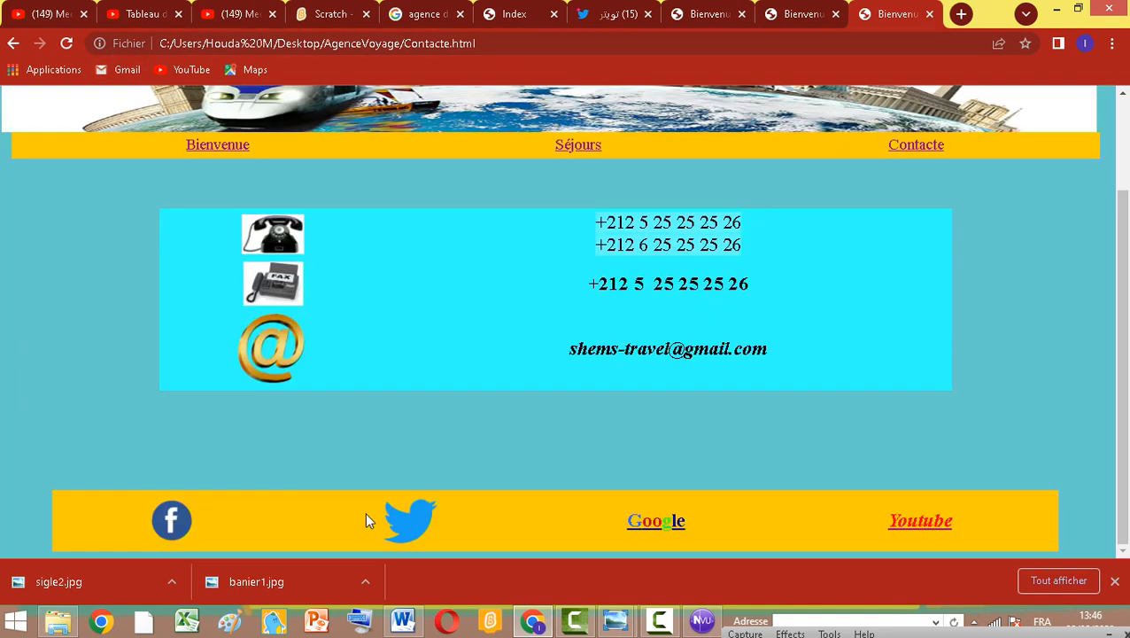
{"action": "scroll", "coordinate": [361, 403], "scroll_direction": "up", "scroll_amount": 2}
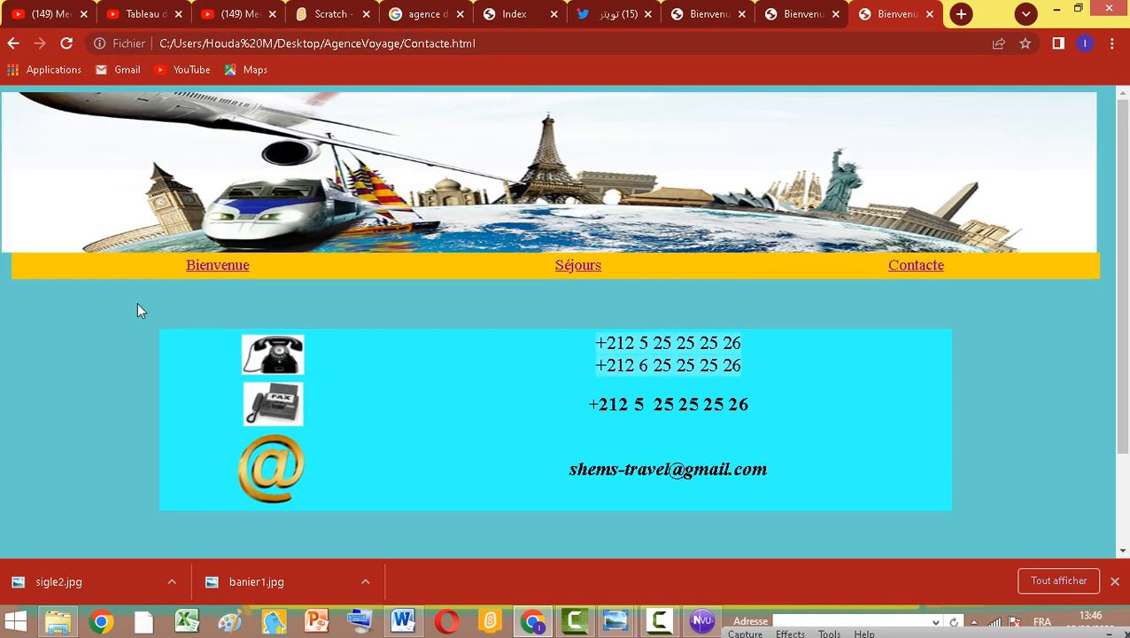
{"action": "left_click", "coordinate": [212, 270]}
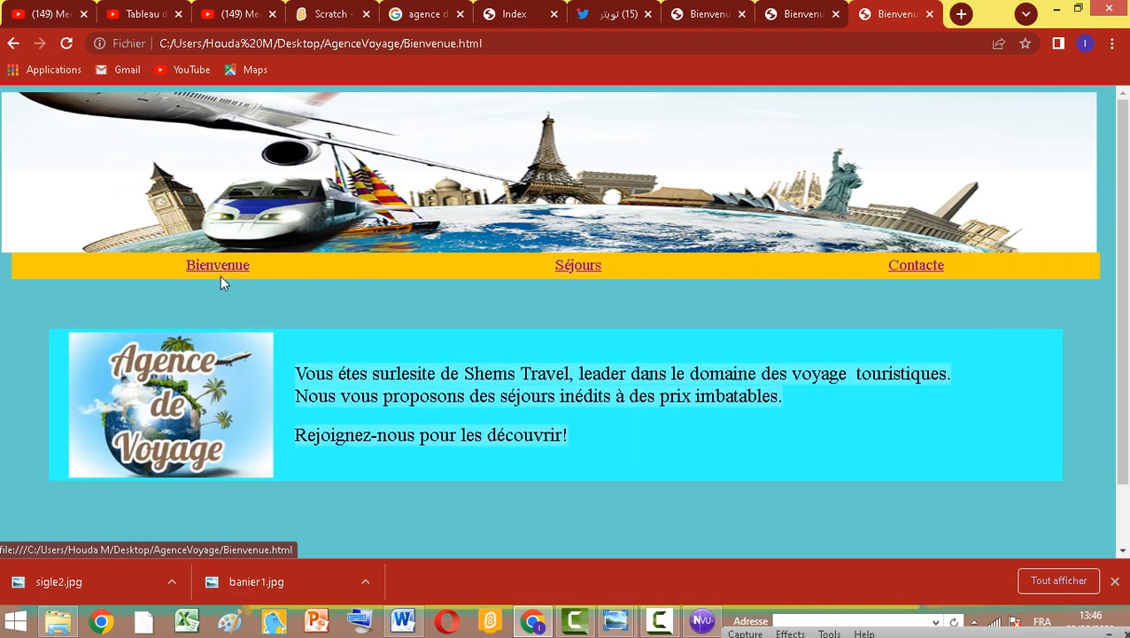
Test the Séjours and Contacte menu links again from the previewed pages
{"action": "left_click", "coordinate": [585, 269]}
{"action": "left_click", "coordinate": [911, 269]}
{"action": "scroll", "coordinate": [846, 346], "scroll_direction": "down", "scroll_amount": 2}
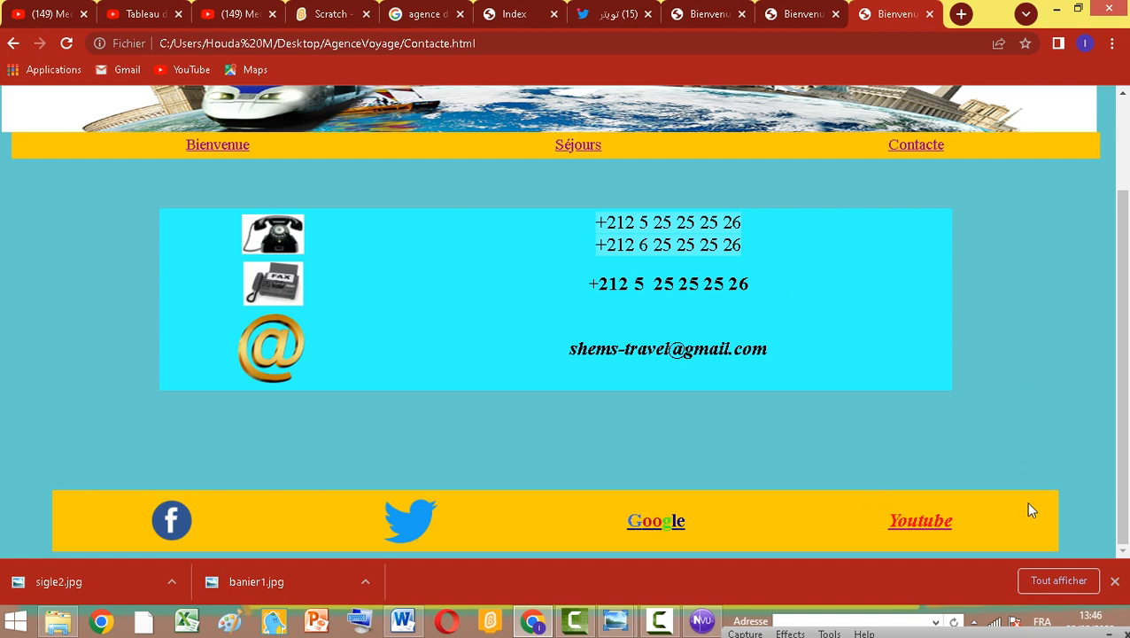
Test the Youtube footer link, then go back to the Contacte page
{"action": "left_click", "coordinate": [921, 525]}
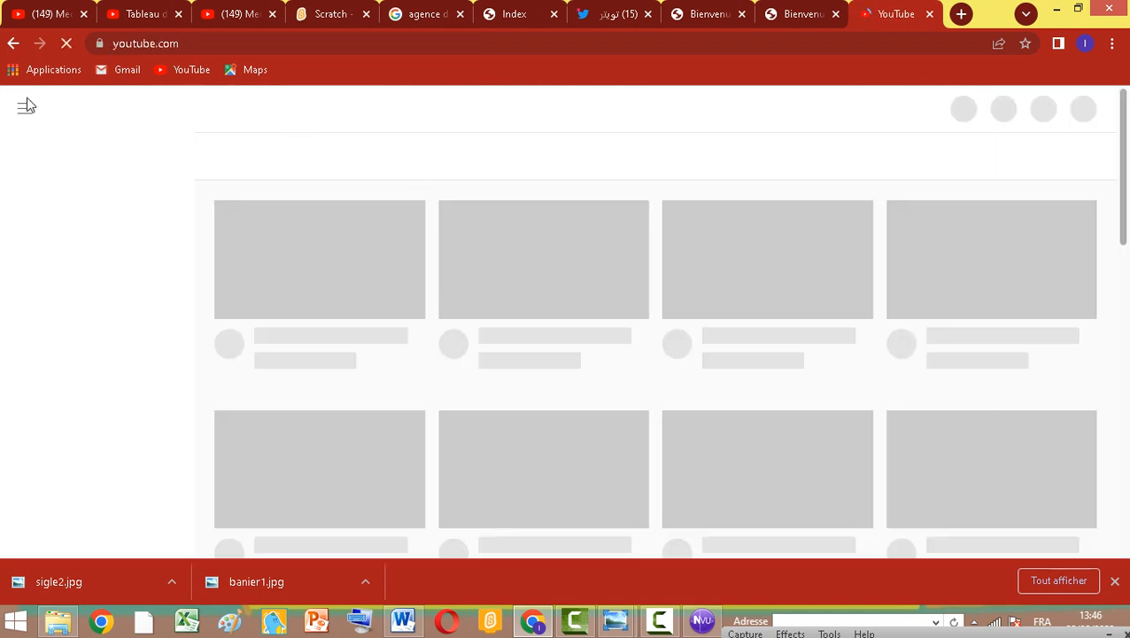
{"action": "left_click", "coordinate": [13, 43]}
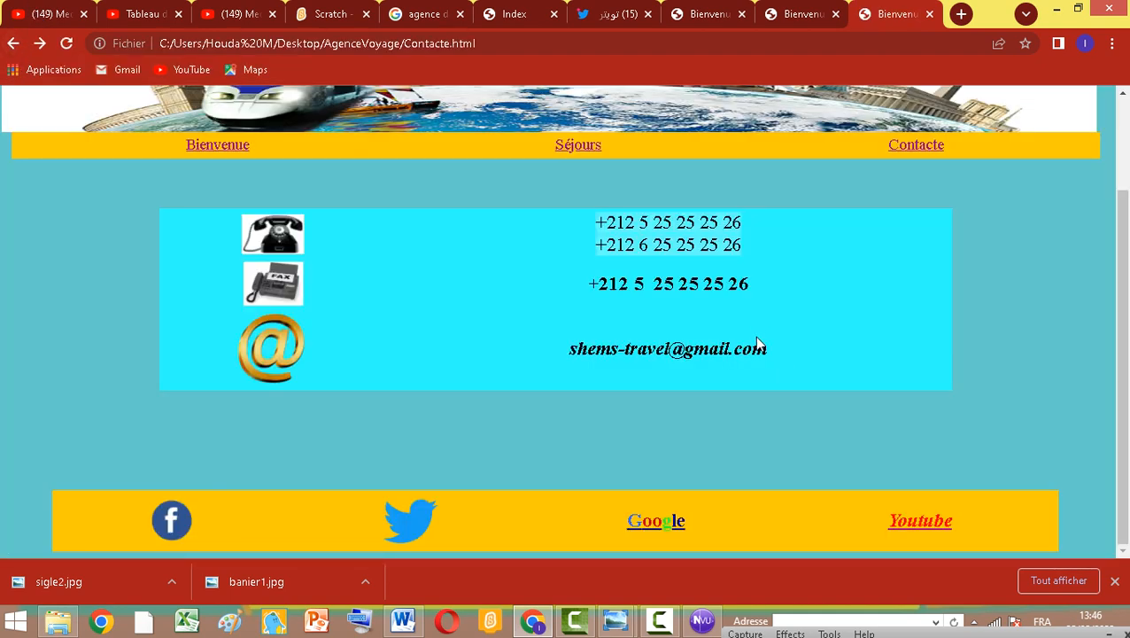
Open the Bienvenue page through its menu link and scroll down its content
{"action": "scroll", "coordinate": [531, 396], "scroll_direction": "up", "scroll_amount": 2}
{"action": "left_click", "coordinate": [218, 270]}
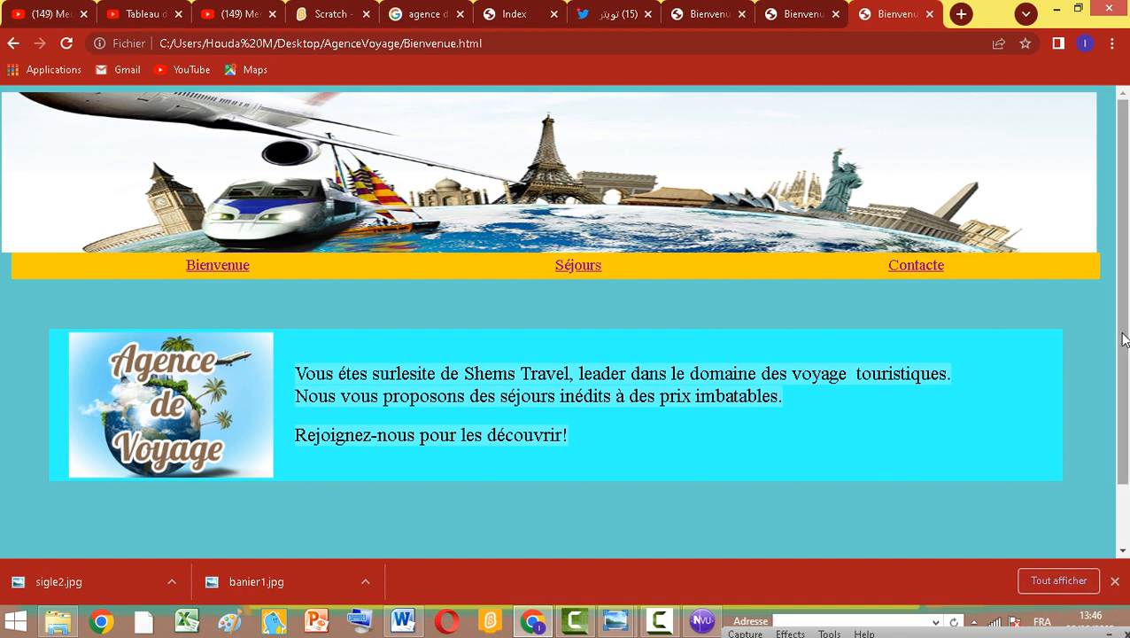
{"action": "left_click_drag", "start_coordinate": [1125, 355], "coordinate": [1128, 407]}
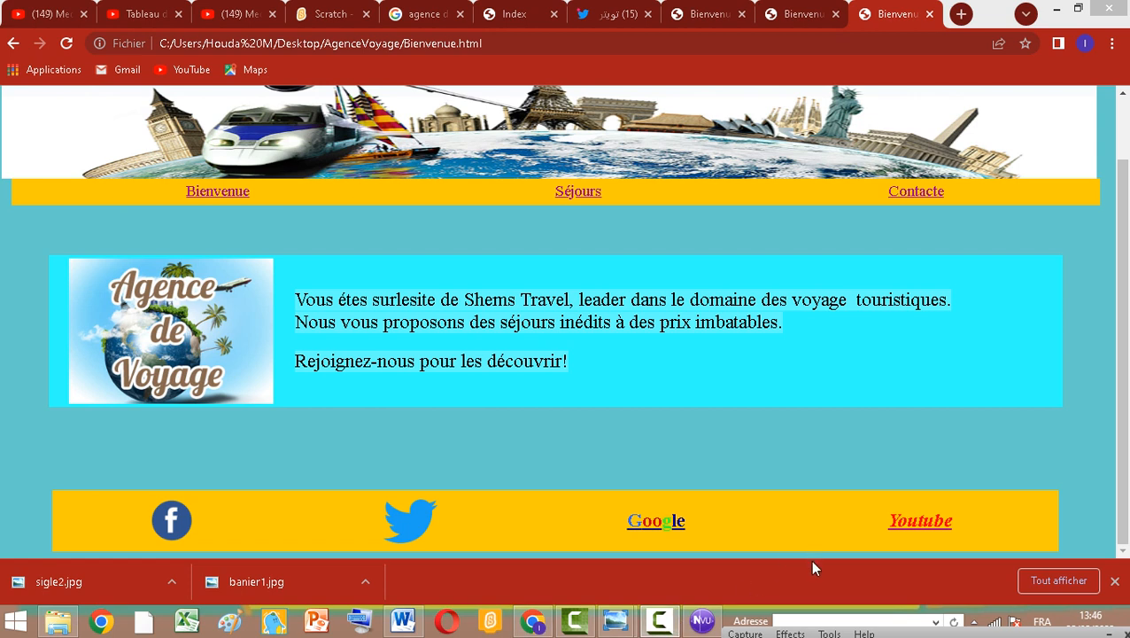
{"action": "left_click", "coordinate": [659, 622]}
{"action": "left_click_drag", "start_coordinate": [913, 628], "coordinate": [912, 473]}
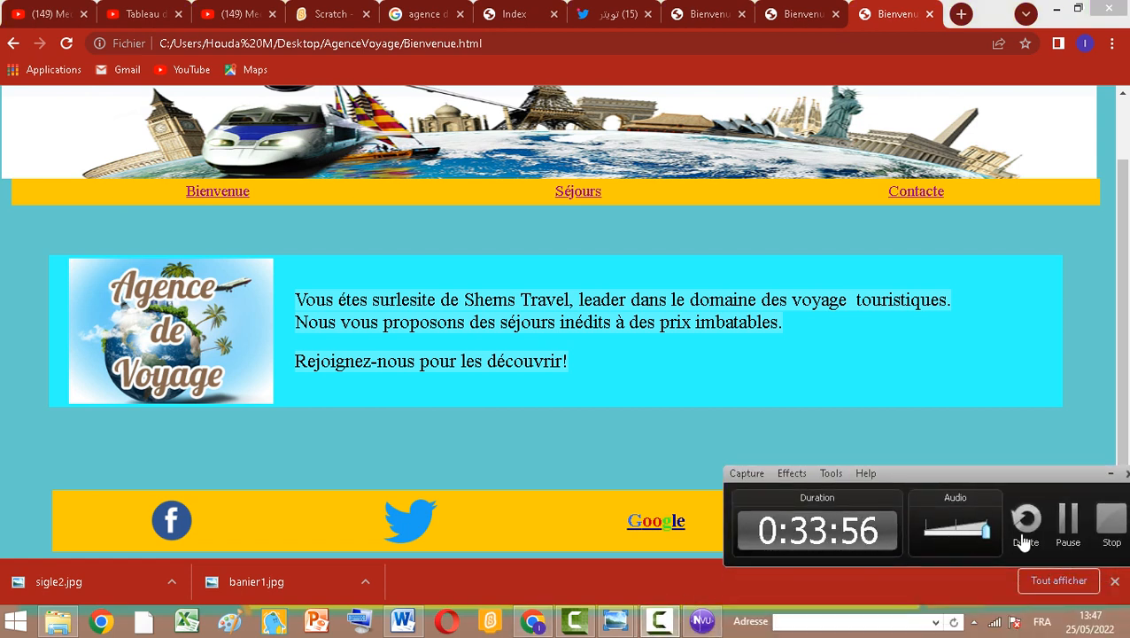